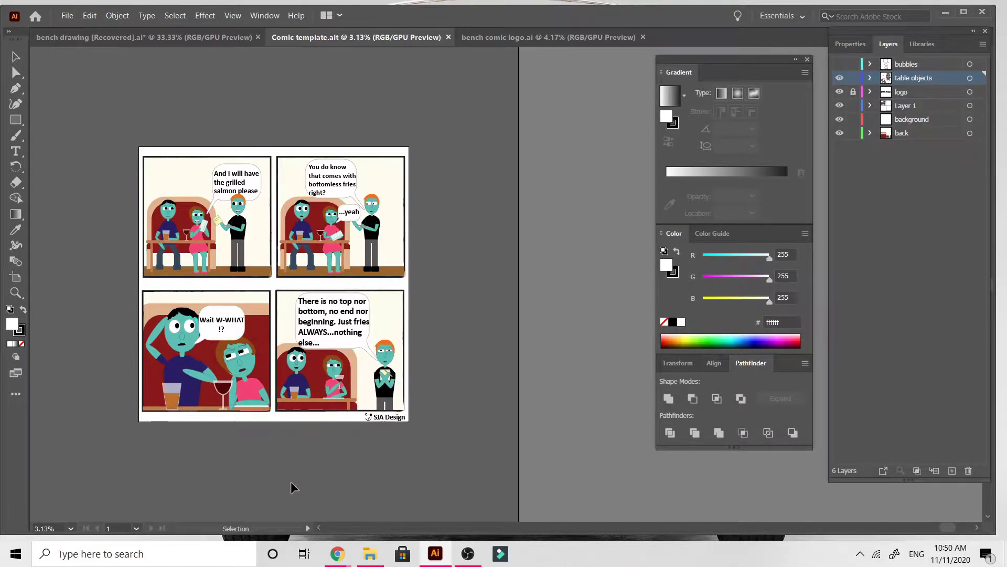
Examine the four-panel comic page, including the characters and booth in the upper panels.
{"action": "key", "text": "ctrl+plus"}
{"action": "scroll", "coordinate": [292, 487], "scroll_direction": "right", "scroll_amount": 5}
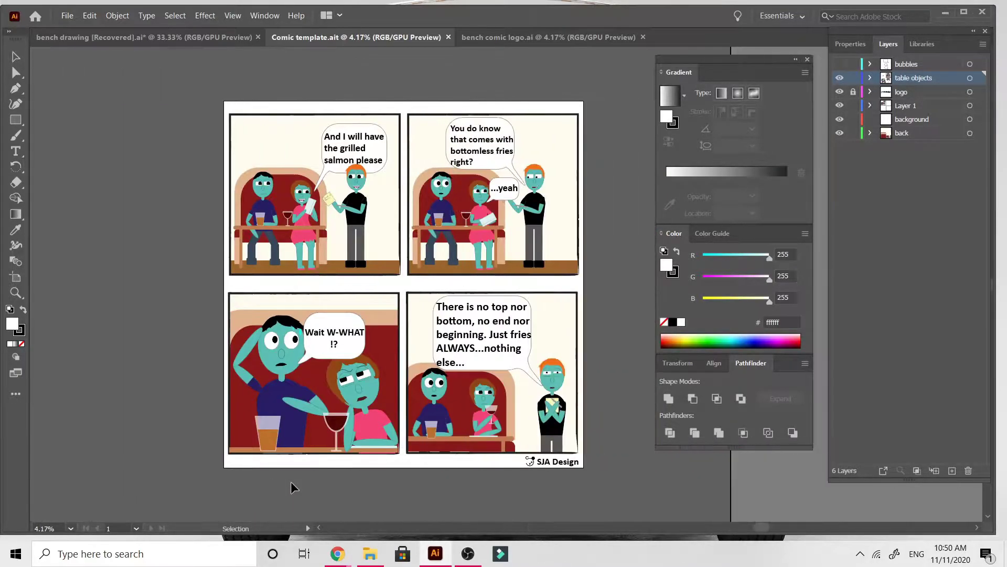
{"action": "key", "text": "ctrl+plus"}
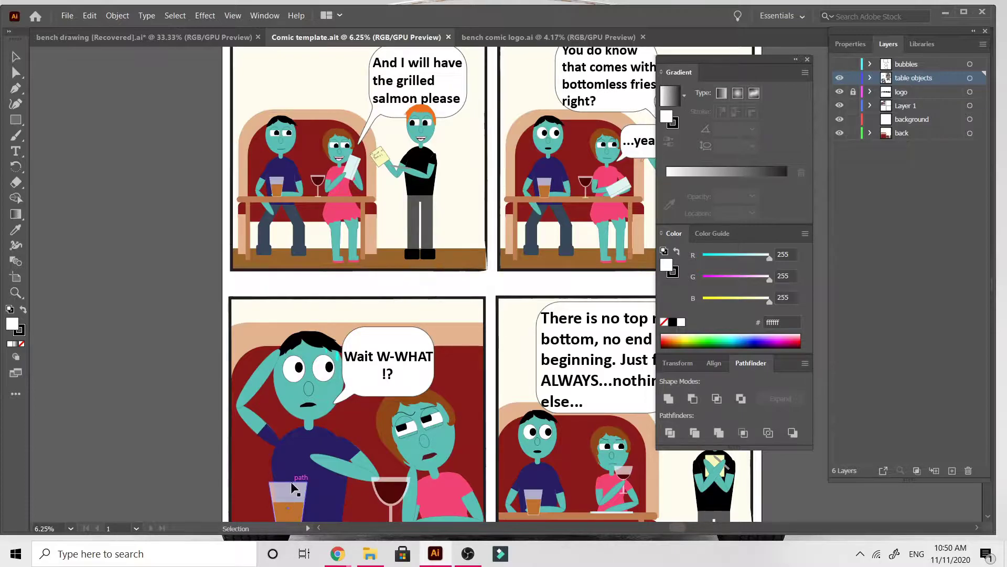
{"action": "scroll", "coordinate": [291, 487], "scroll_direction": "right", "scroll_amount": 6}
{"action": "scroll", "coordinate": [292, 486], "scroll_direction": "up", "scroll_amount": 3}
{"action": "scroll", "coordinate": [293, 487], "scroll_direction": "left", "scroll_amount": 3}
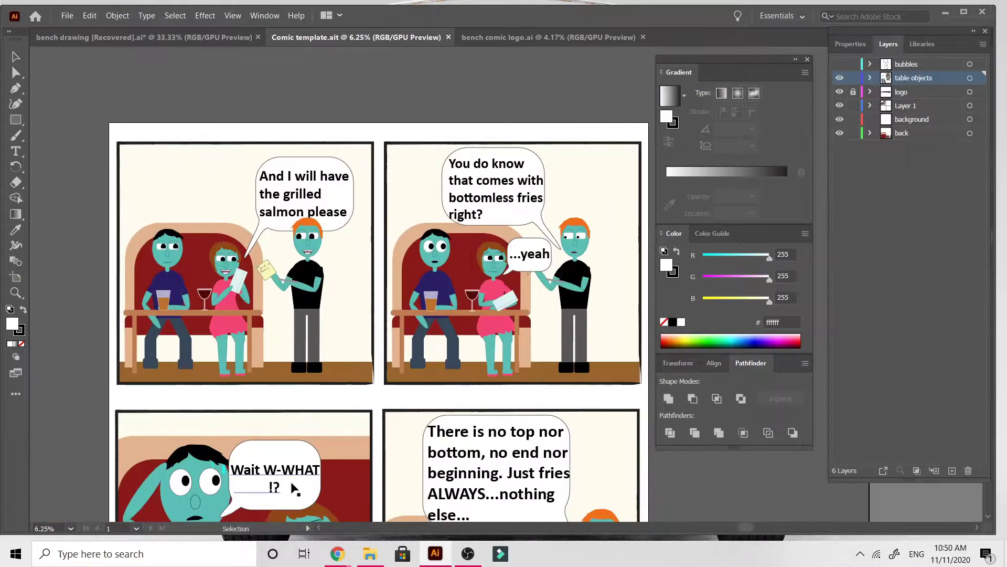
{"action": "key", "text": "ctrl+plus"}
{"action": "key", "text": "ctrl+plus"}
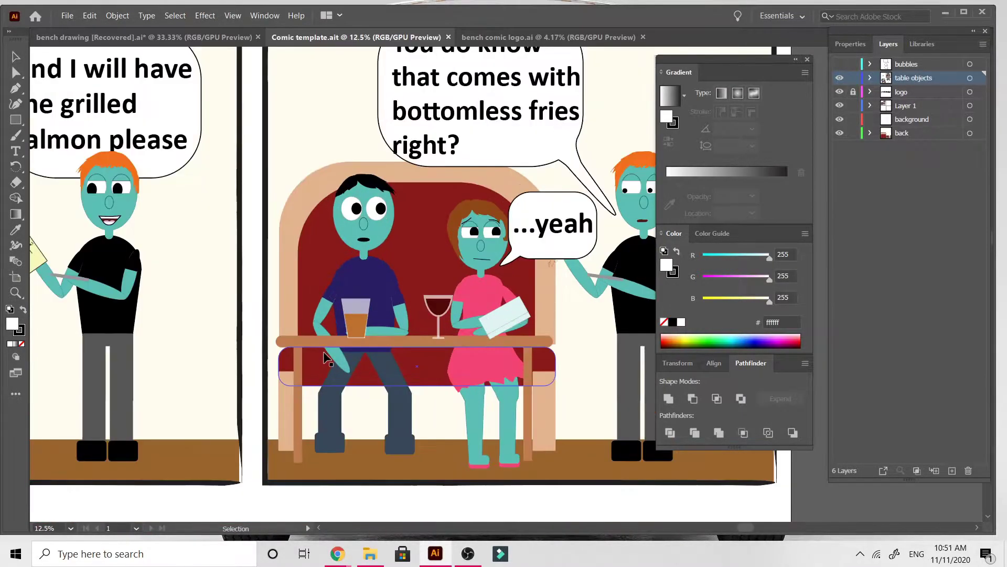
{"action": "scroll", "coordinate": [324, 355], "scroll_direction": "left", "scroll_amount": 6}
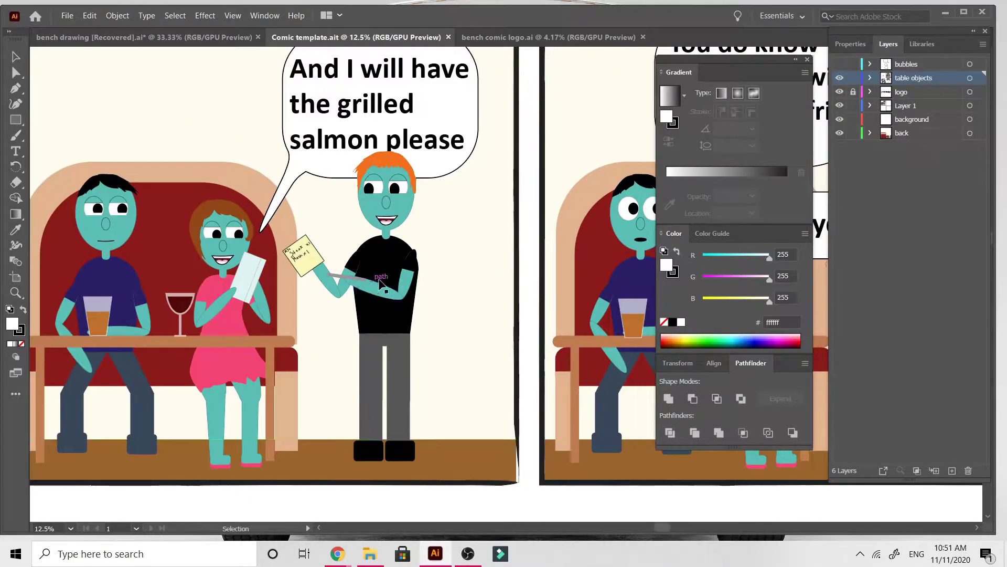
{"action": "scroll", "coordinate": [418, 338], "scroll_direction": "left", "scroll_amount": 3}
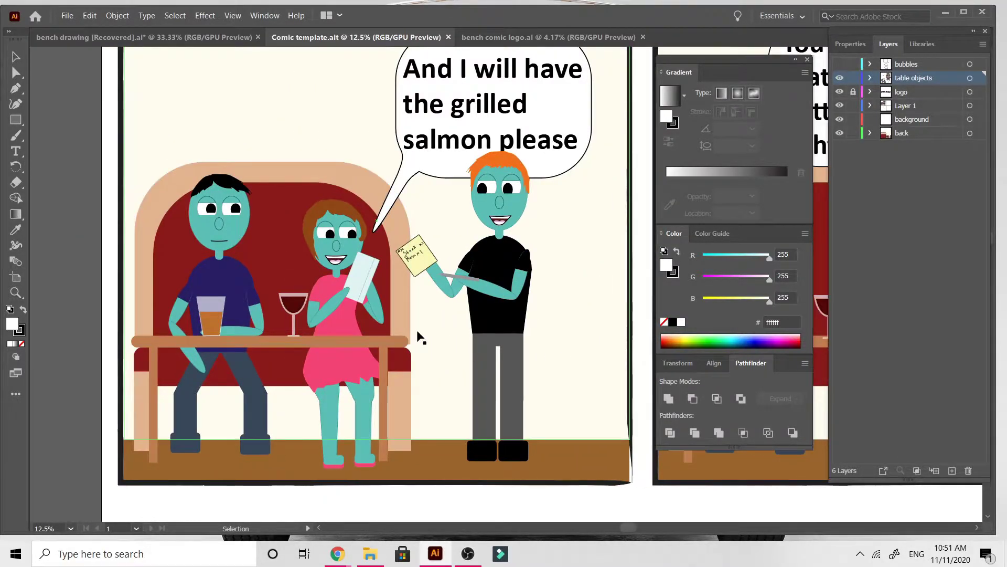
{"action": "key", "text": "ctrl+minus"}
{"action": "key", "text": "ctrl+minus"}
{"action": "key", "text": "ctrl+minus"}
{"action": "scroll", "coordinate": [418, 337], "scroll_direction": "right", "scroll_amount": 4}
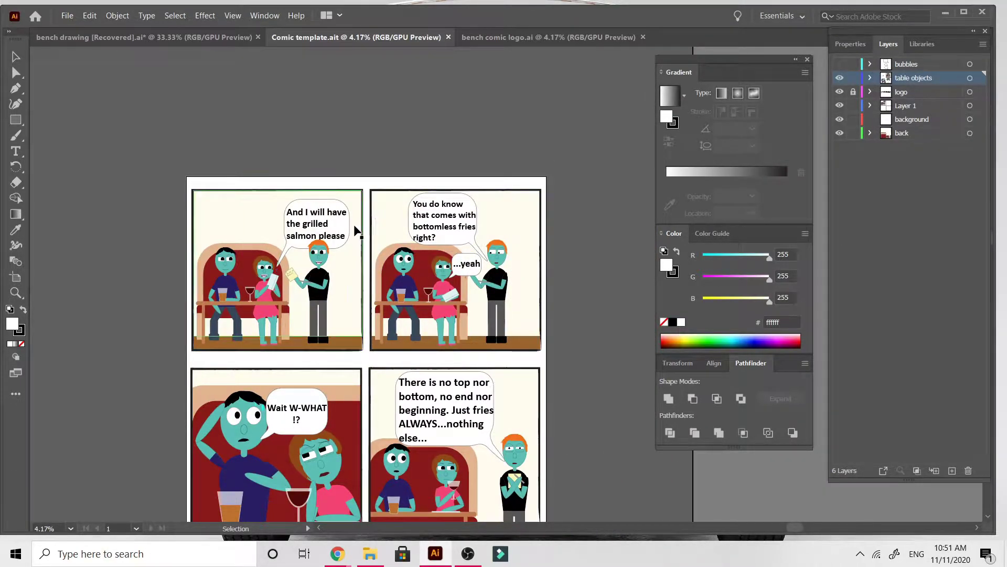
Draw a white rectangle overlapping the upper edge of the comic page.
{"action": "left_click", "coordinate": [16, 119]}
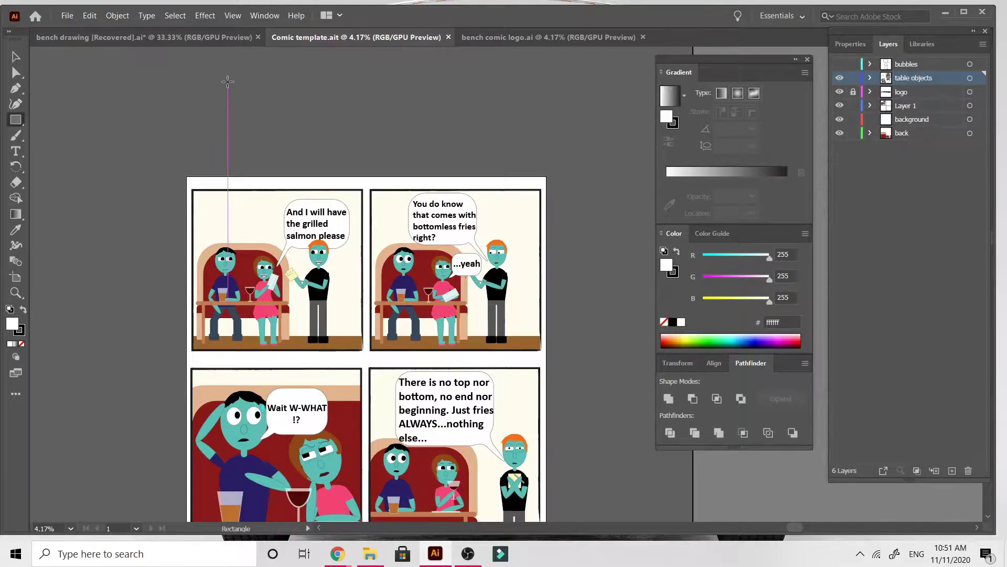
{"action": "mouse_move", "coordinate": [227, 79]}
{"action": "left_mouse_down"}
{"action": "mouse_move", "coordinate": [370, 152]}
{"action": "mouse_move", "coordinate": [488, 184]}
{"action": "mouse_move", "coordinate": [426, 134]}
{"action": "mouse_move", "coordinate": [422, 205]}
{"action": "left_mouse_up"}
{"action": "left_click", "coordinate": [16, 56]}
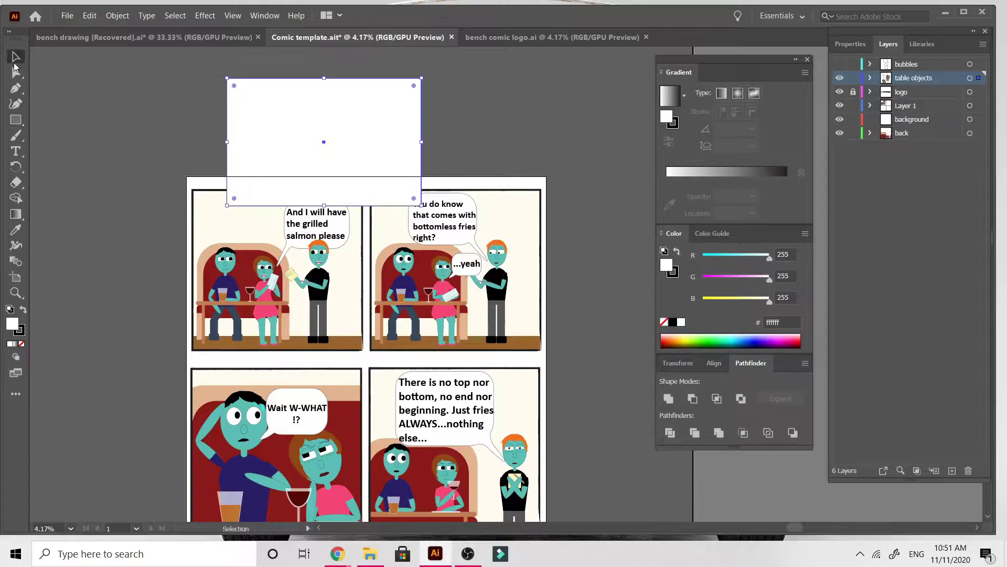
Move the white rectangle into the empty area above the comic page and narrow it to about the width of one panel.
{"action": "scroll", "coordinate": [209, 179], "scroll_direction": "right", "scroll_amount": 6}
{"action": "left_click_drag", "start_coordinate": [199, 150], "coordinate": [442, 166]}
{"action": "scroll", "coordinate": [442, 164], "scroll_direction": "up", "scroll_amount": 5}
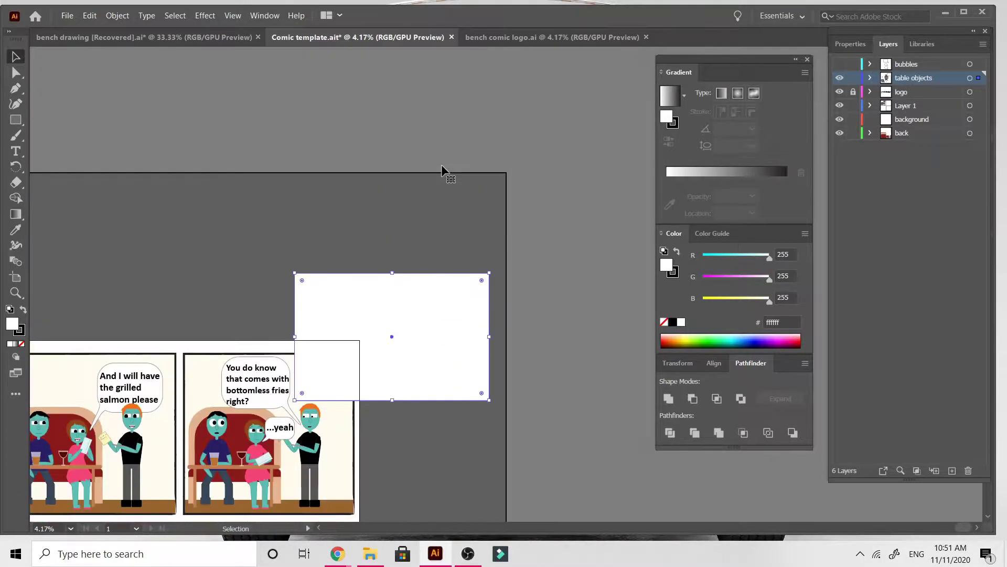
{"action": "scroll", "coordinate": [442, 165], "scroll_direction": "left", "scroll_amount": 5}
{"action": "left_click_drag", "start_coordinate": [529, 313], "coordinate": [275, 229]}
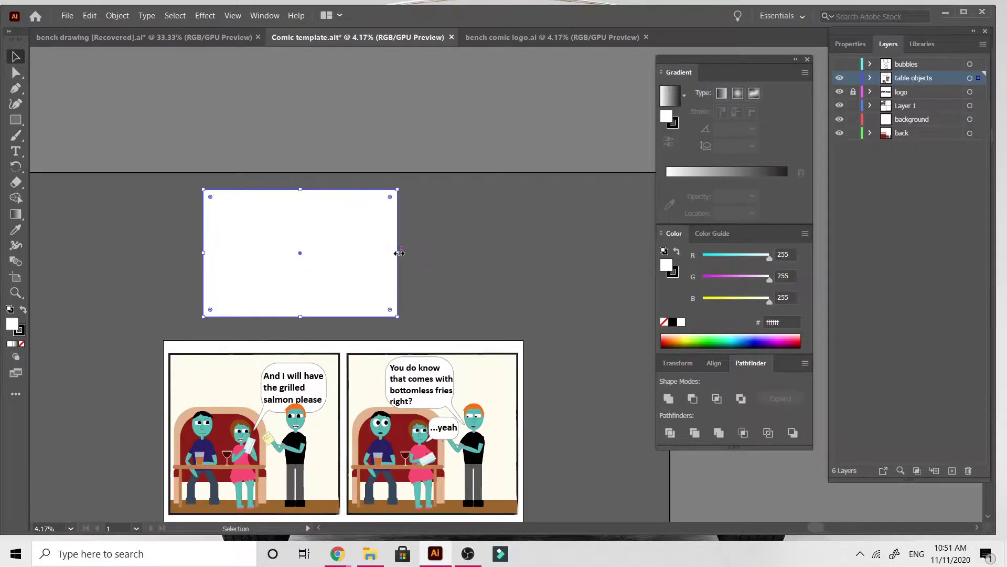
{"action": "left_click_drag", "start_coordinate": [399, 253], "coordinate": [365, 252]}
{"action": "scroll", "coordinate": [325, 289], "scroll_direction": "down", "scroll_amount": 3}
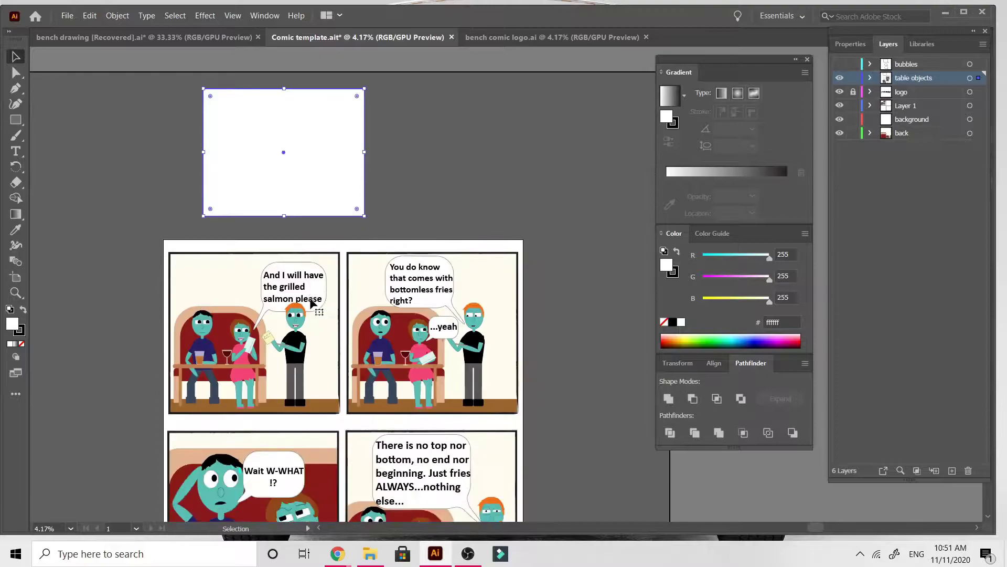
Delete the booth's red backrest, tan frame, one tan leg and red seat from the first comic panel.
{"action": "scroll", "coordinate": [311, 304], "scroll_direction": "down", "scroll_amount": 2}
{"action": "double_click", "coordinate": [222, 263]}
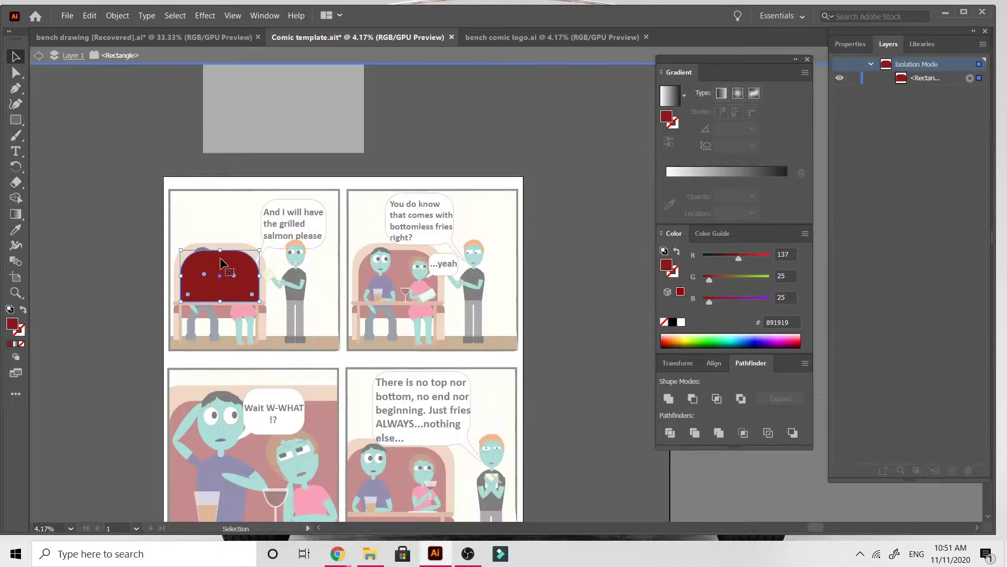
{"action": "key", "text": "Delete"}
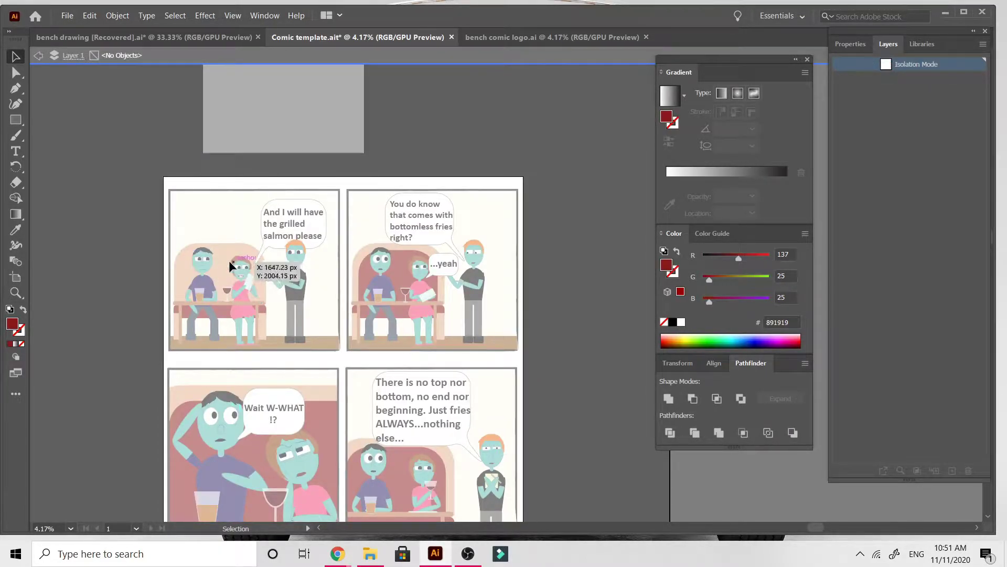
{"action": "double_click", "coordinate": [108, 299]}
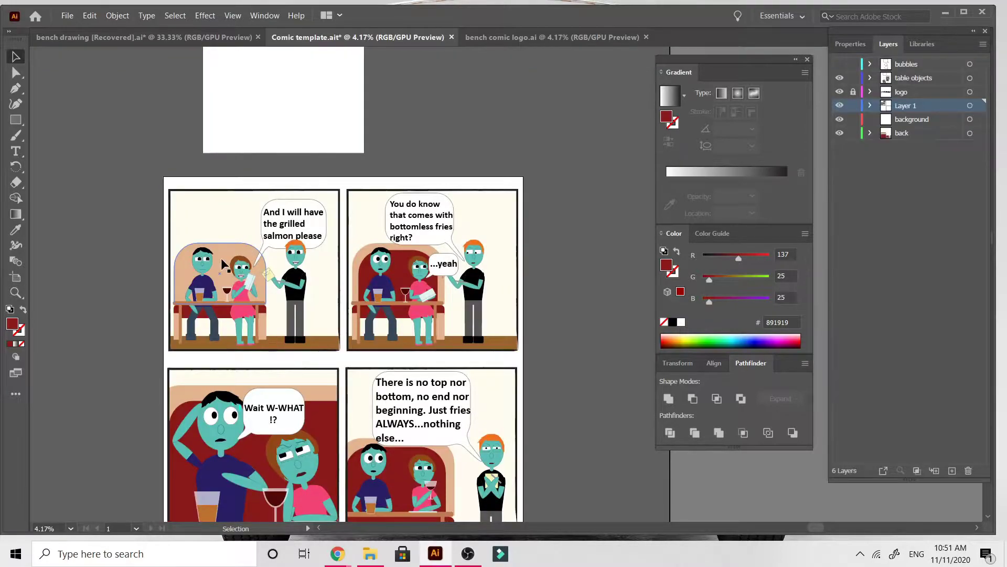
{"action": "left_click", "coordinate": [180, 325]}
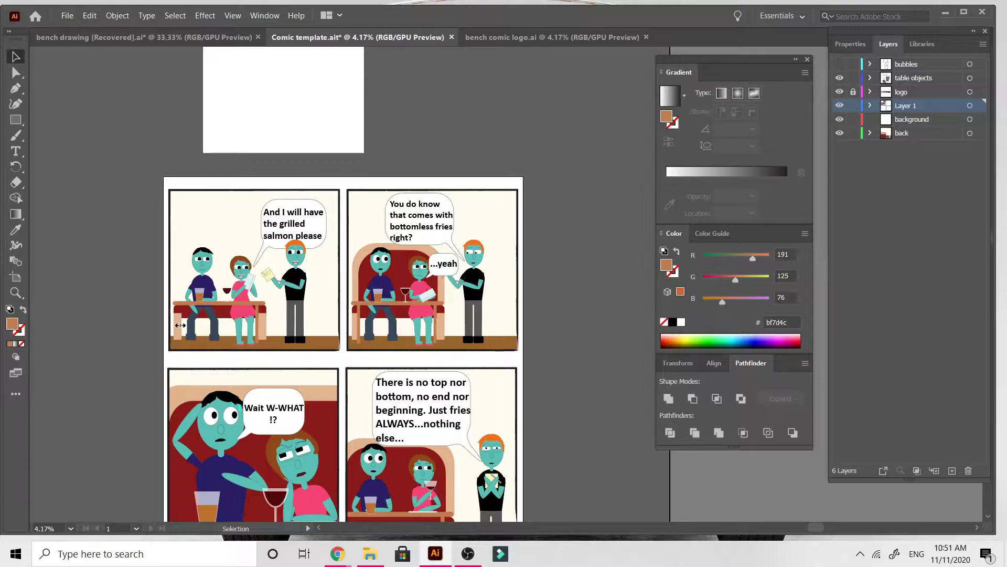
{"action": "left_click", "coordinate": [176, 326]}
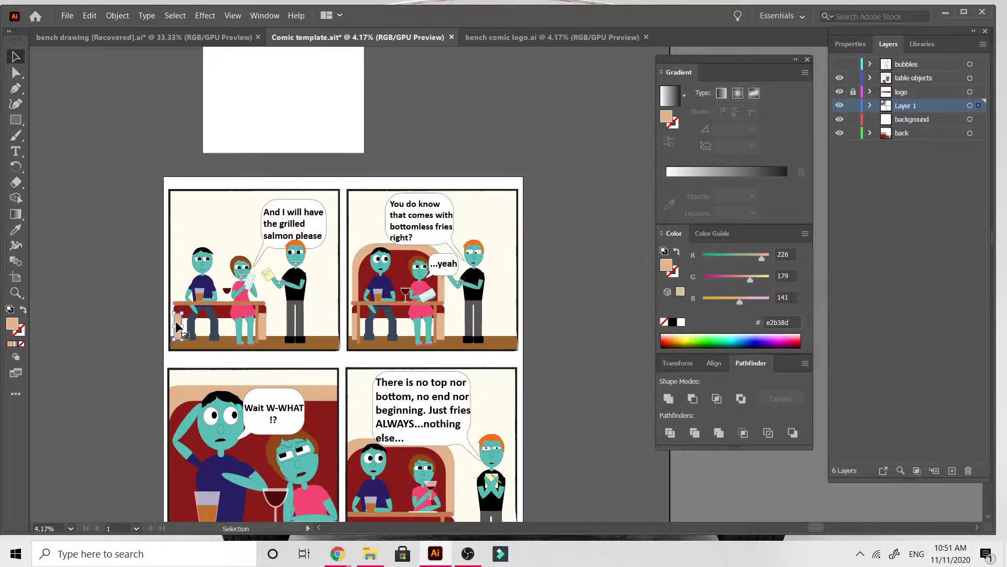
{"action": "left_click", "coordinate": [177, 314]}
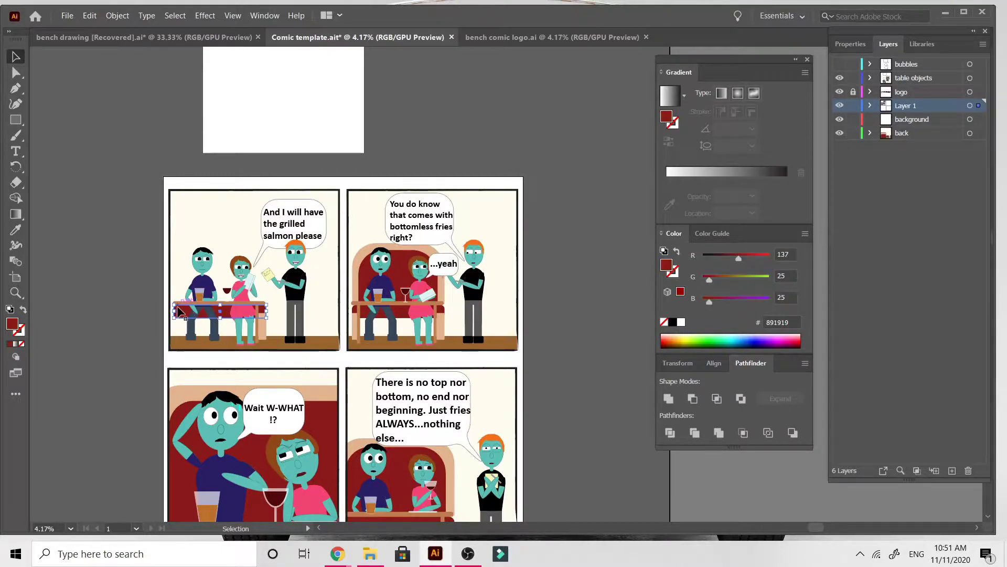
{"action": "key", "text": "Delete"}
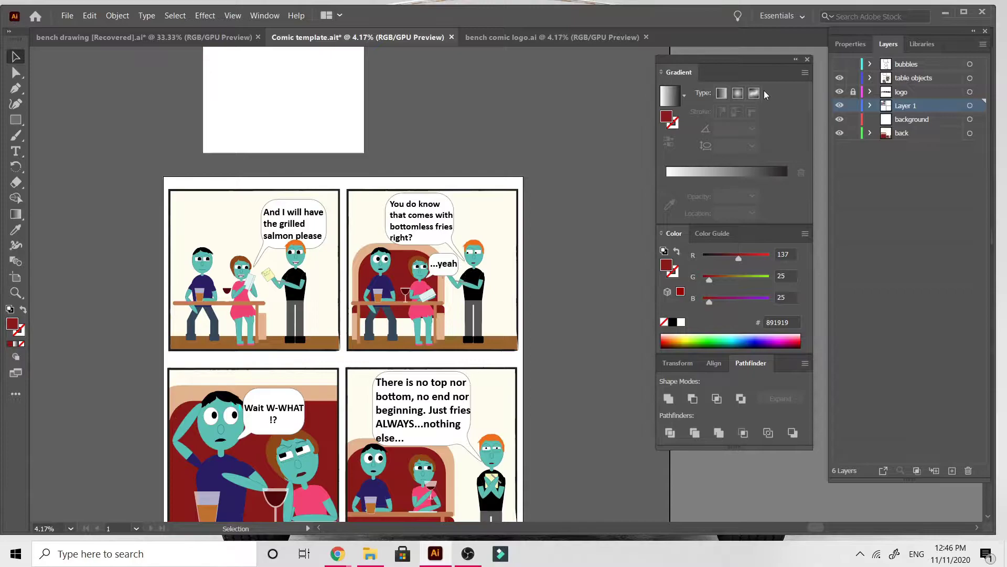
Shift the white rectangle above the comic page slightly to the right.
{"action": "scroll", "coordinate": [456, 273], "scroll_direction": "down", "scroll_amount": 5}
{"action": "scroll", "coordinate": [457, 276], "scroll_direction": "up", "scroll_amount": 2}
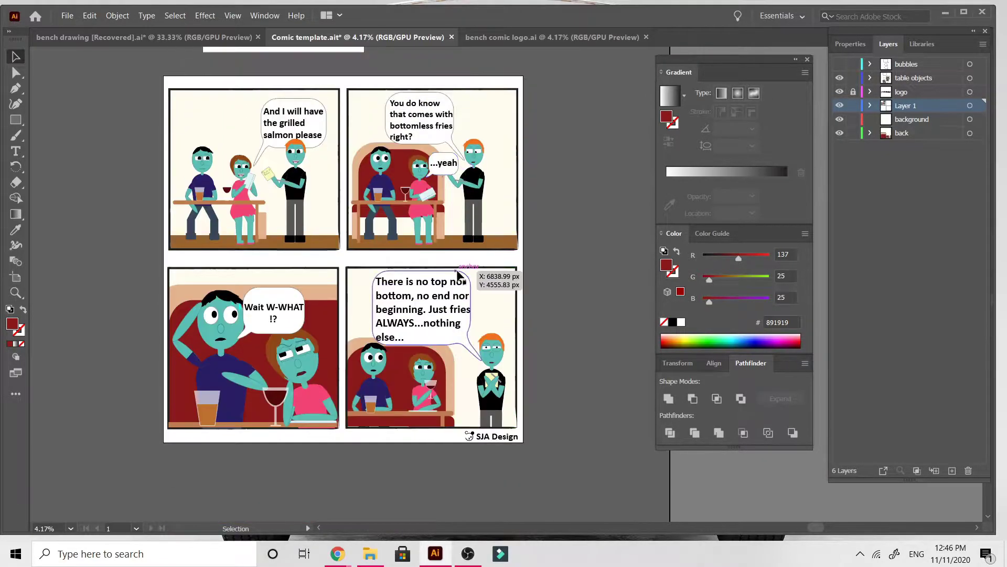
{"action": "scroll", "coordinate": [327, 294], "scroll_direction": "up", "scroll_amount": 3}
{"action": "left_click_drag", "start_coordinate": [305, 143], "coordinate": [317, 159]}
{"action": "scroll", "coordinate": [318, 157], "scroll_direction": "up", "scroll_amount": 1}
{"action": "scroll", "coordinate": [317, 143], "scroll_direction": "up", "scroll_amount": 3}
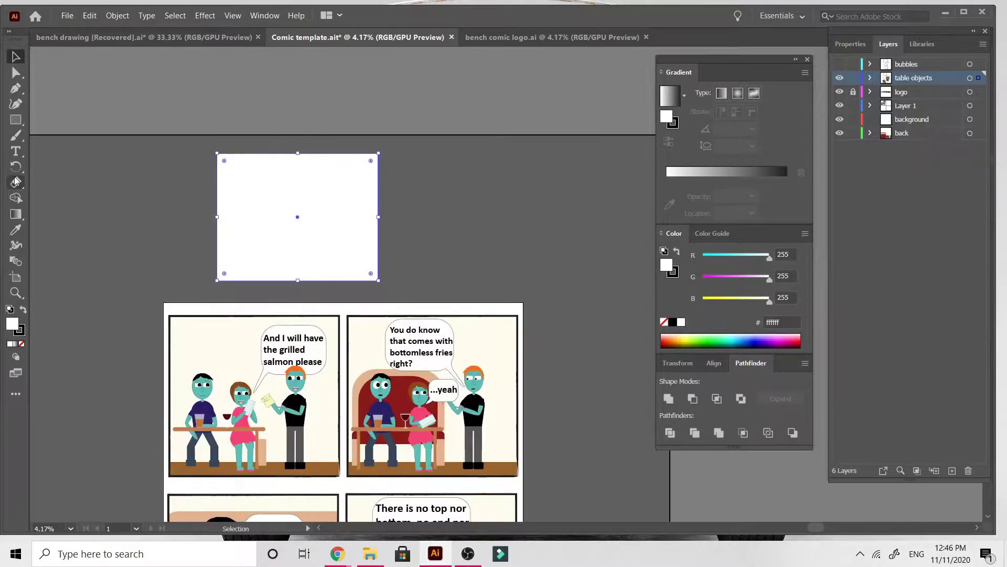
Draw a wide, short rectangle beside the white rectangle and fill it with green 38e070.
{"action": "left_click", "coordinate": [16, 122]}
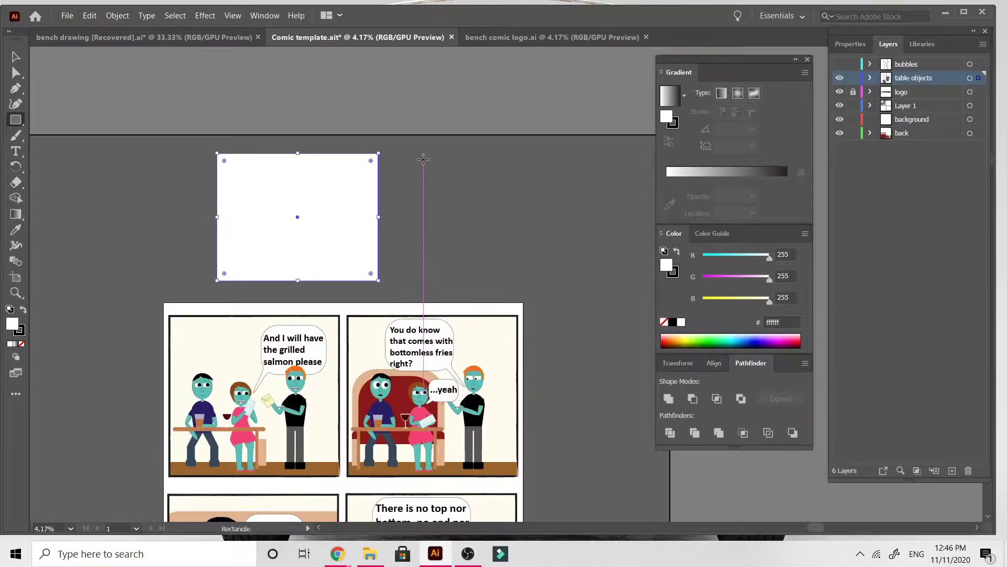
{"action": "left_click_drag", "start_coordinate": [424, 159], "coordinate": [612, 211]}
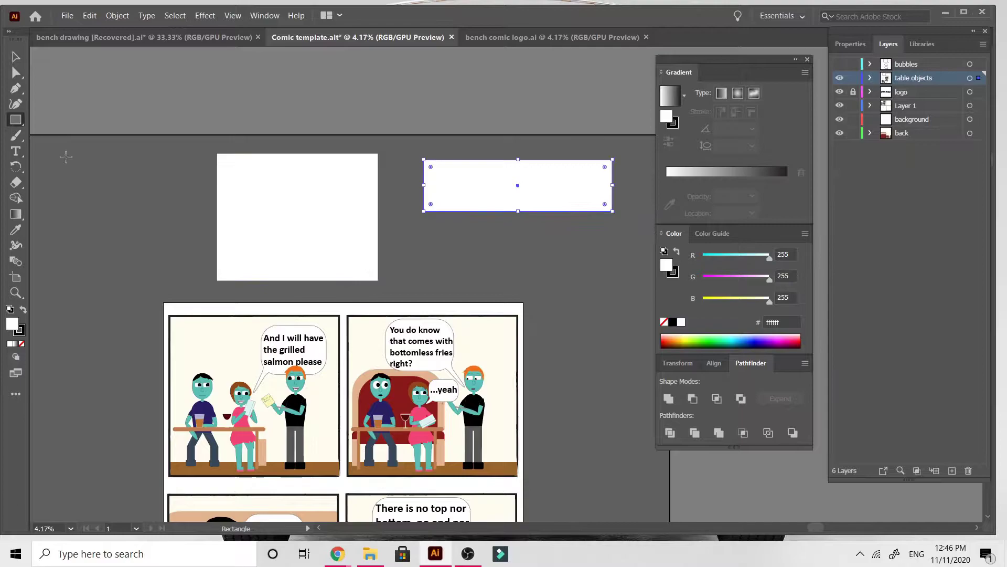
{"action": "double_click", "coordinate": [11, 324]}
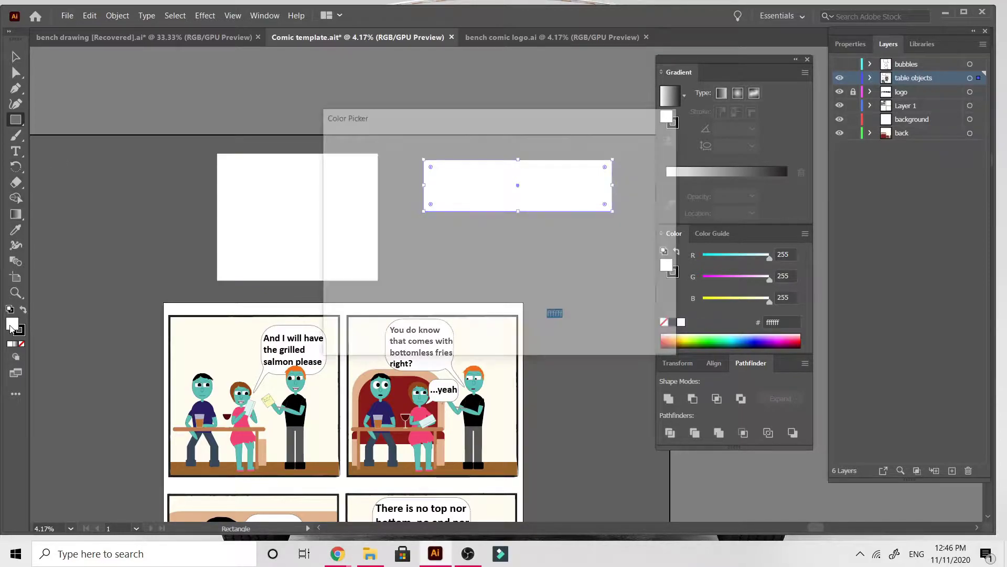
{"action": "left_click", "coordinate": [517, 247]}
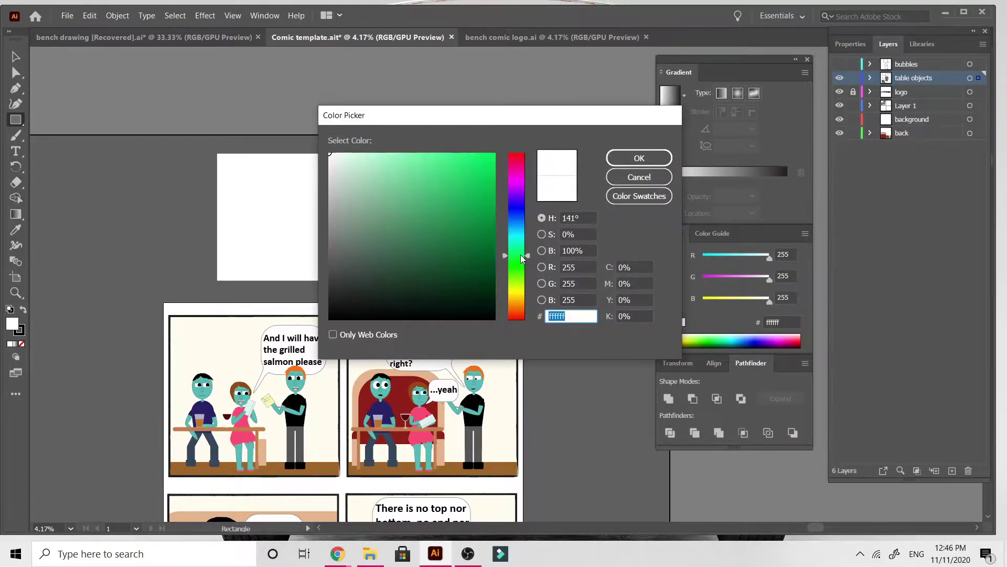
{"action": "mouse_move", "coordinate": [484, 258]}
{"action": "left_mouse_down"}
{"action": "mouse_move", "coordinate": [441, 267]}
{"action": "mouse_move", "coordinate": [386, 217]}
{"action": "mouse_move", "coordinate": [414, 168]}
{"action": "mouse_move", "coordinate": [454, 172]}
{"action": "mouse_move", "coordinate": [262, 172]}
{"action": "left_mouse_up"}
{"action": "left_click", "coordinate": [631, 159]}
Shrink the green rectangle into a thinner band that spans exactly the width of the white rectangle's upper edge.
{"action": "key", "text": "v"}
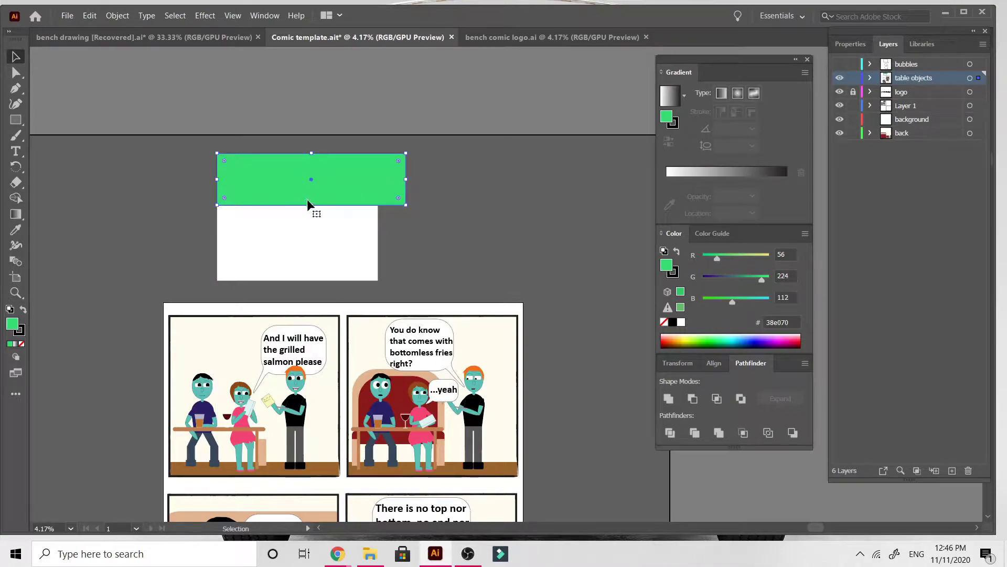
{"action": "left_click_drag", "start_coordinate": [314, 205], "coordinate": [305, 184]}
{"action": "left_click_drag", "start_coordinate": [408, 169], "coordinate": [377, 169]}
{"action": "left_click", "coordinate": [434, 211]}
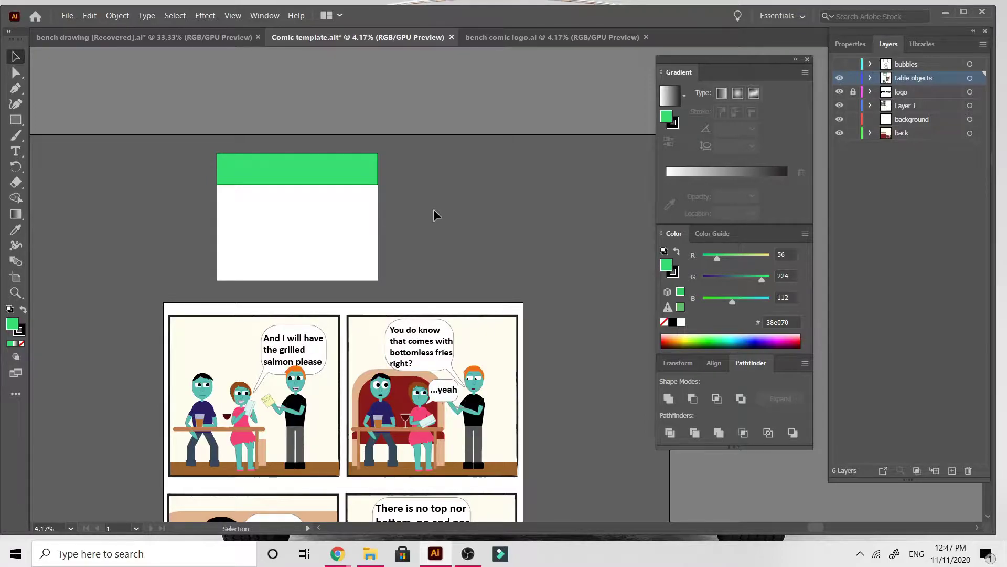
Remove the green band's stroke and widen it slightly to cover the white rectangle's side outline.
{"action": "key", "text": "ctrl+equal"}
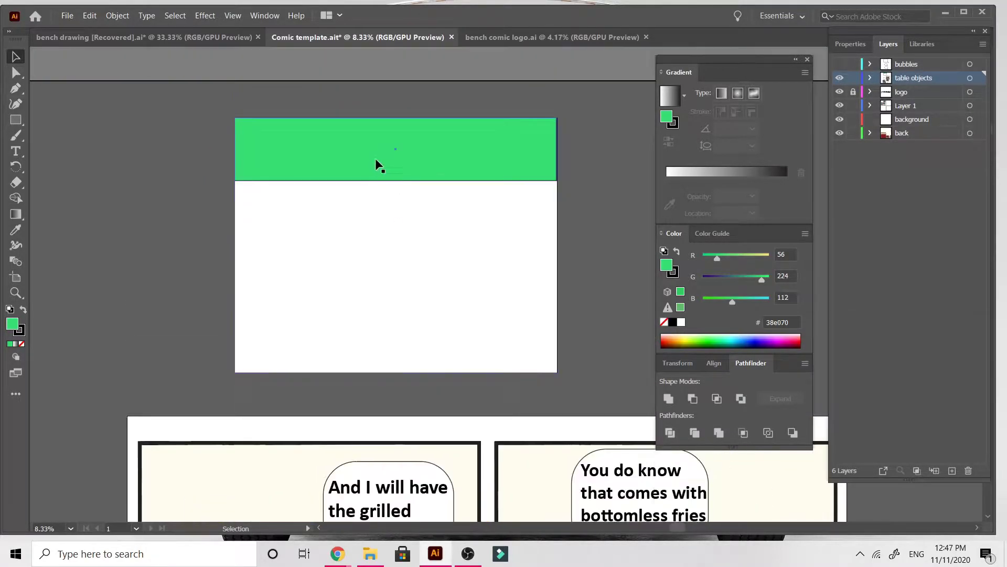
{"action": "left_click", "coordinate": [21, 334]}
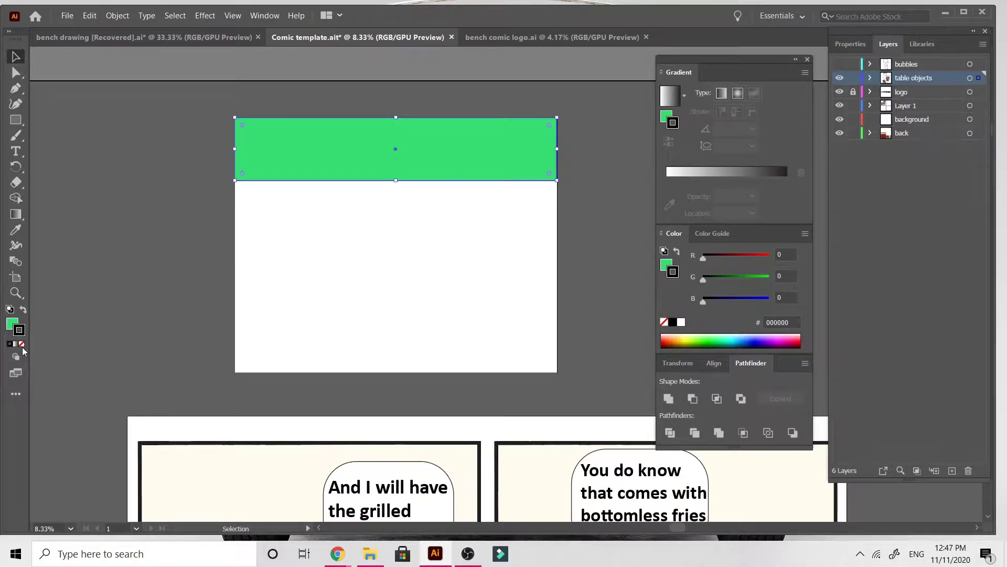
{"action": "left_click", "coordinate": [21, 345]}
{"action": "left_click", "coordinate": [163, 250]}
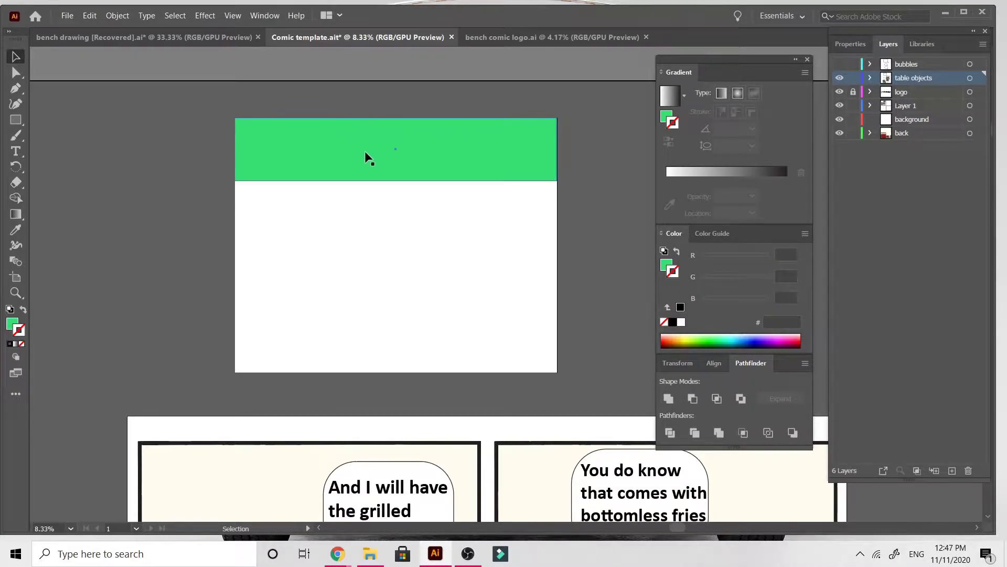
{"action": "left_click", "coordinate": [350, 149]}
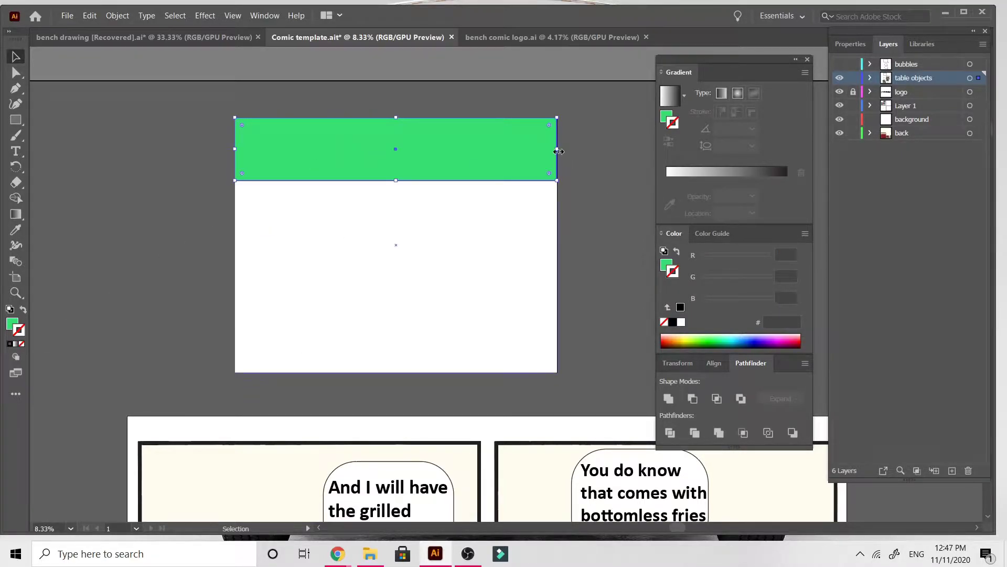
{"action": "left_click_drag", "start_coordinate": [559, 151], "coordinate": [558, 153]}
{"action": "left_click", "coordinate": [578, 162]}
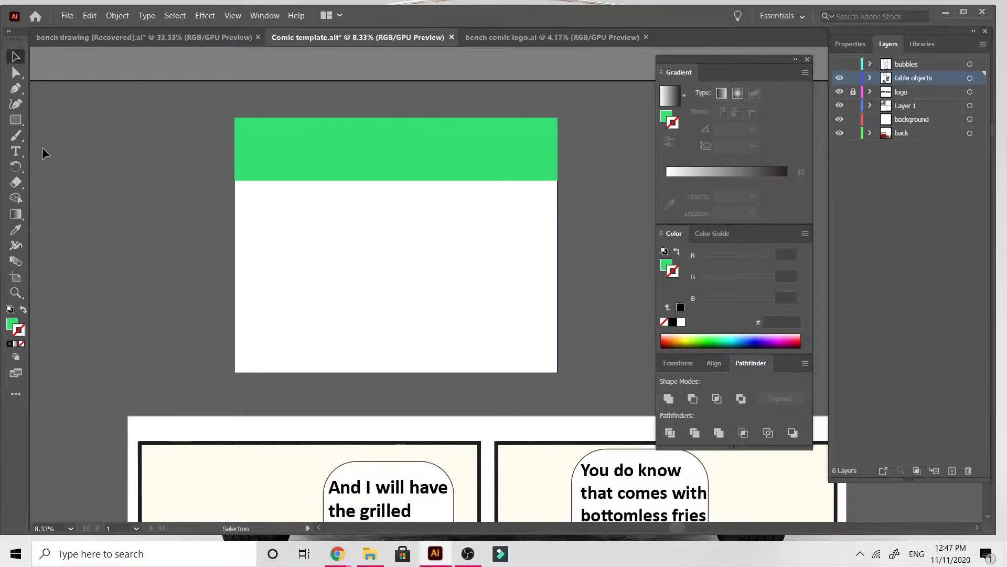
Draw a narrow vertical rectangle beside the green band and fill it with cream f2f1d6.
{"action": "left_click", "coordinate": [16, 120]}
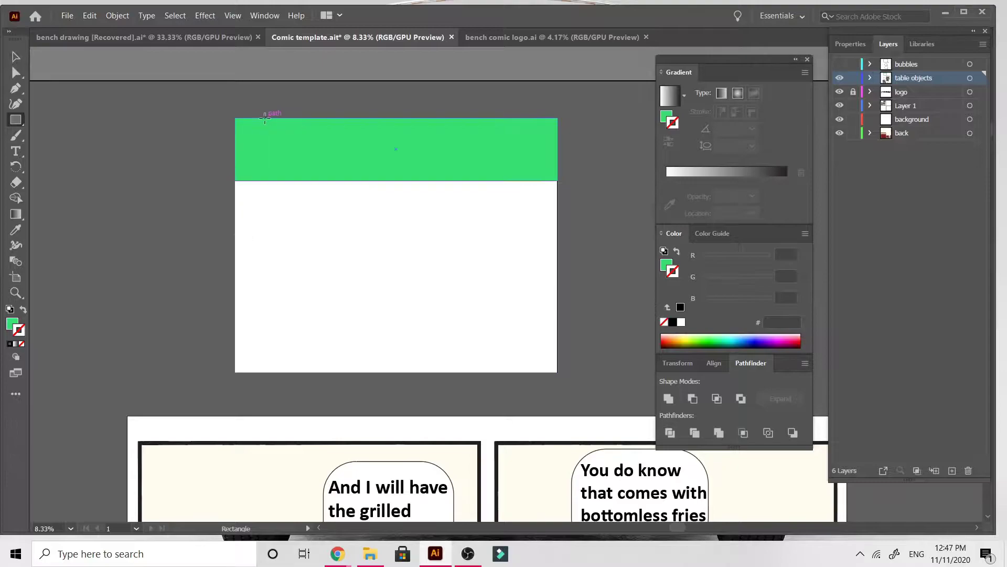
{"action": "left_click_drag", "start_coordinate": [142, 147], "coordinate": [149, 208]}
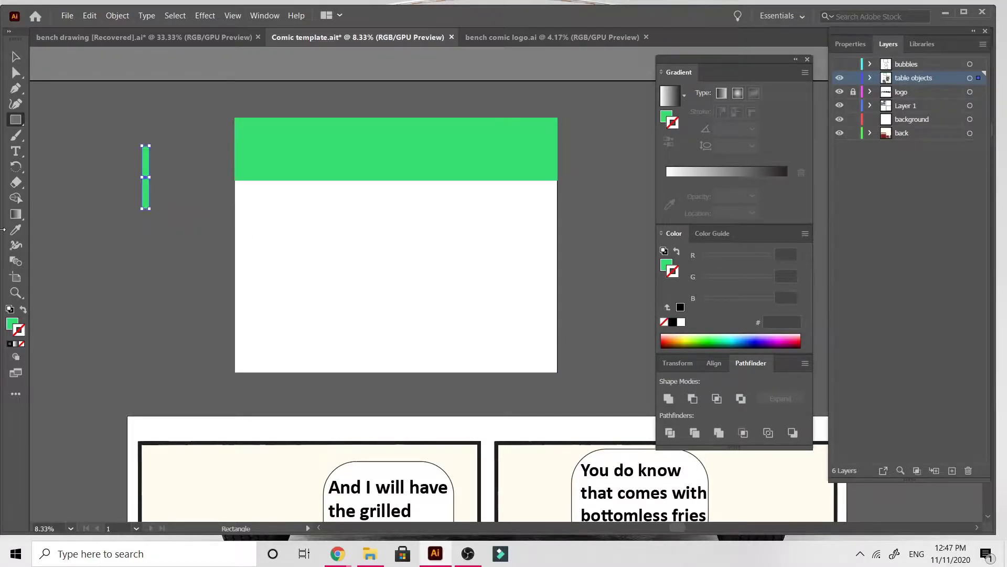
{"action": "double_click", "coordinate": [11, 327]}
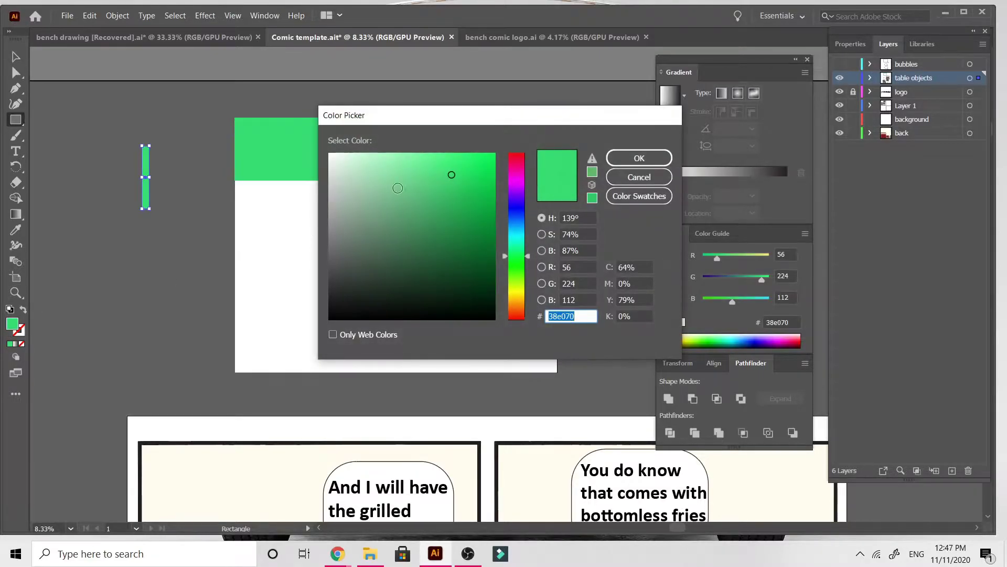
{"action": "left_click", "coordinate": [404, 185]}
{"action": "left_click_drag", "start_coordinate": [403, 185], "coordinate": [358, 163]}
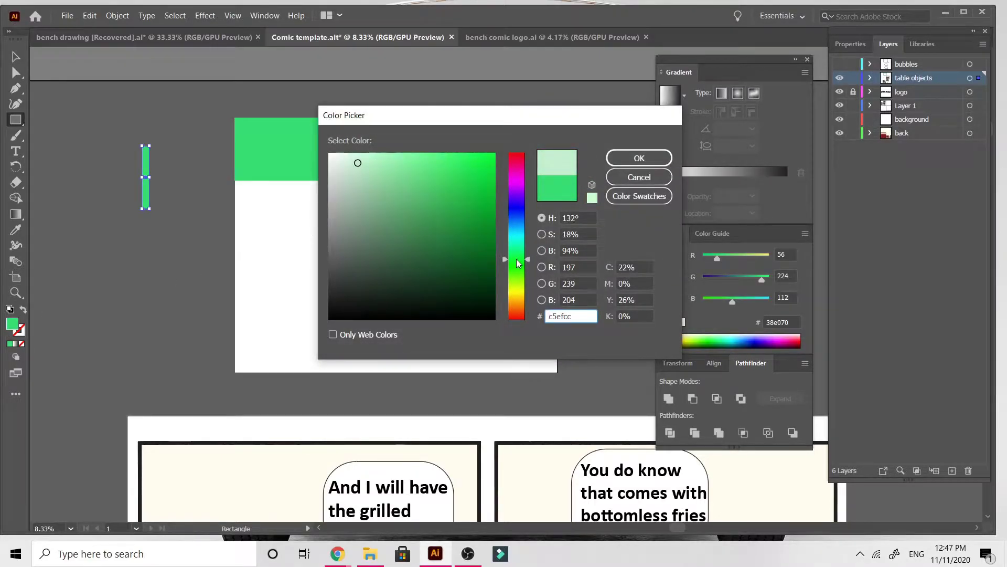
{"action": "left_click_drag", "start_coordinate": [518, 262], "coordinate": [520, 296]}
{"action": "left_click_drag", "start_coordinate": [344, 162], "coordinate": [350, 160]}
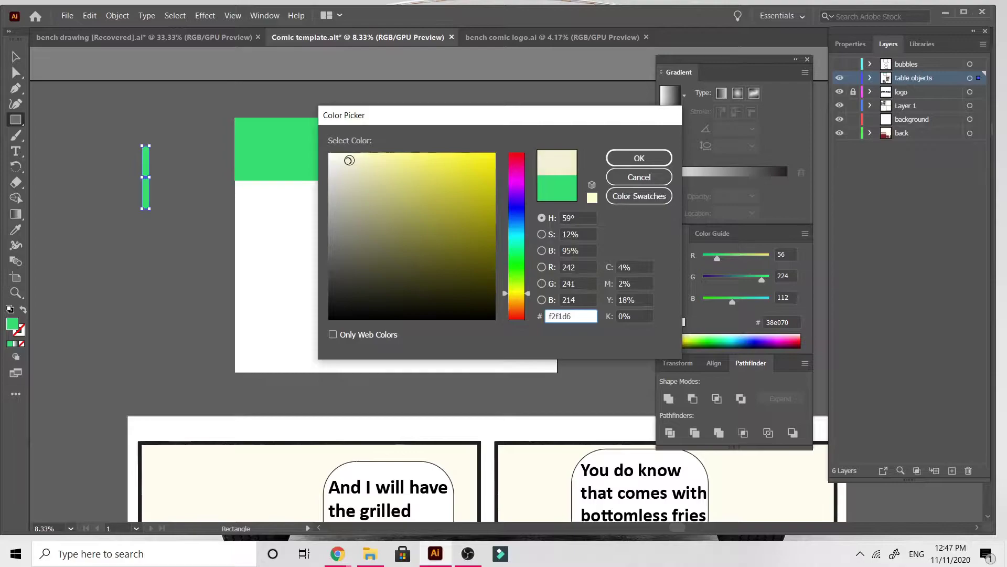
{"action": "left_click", "coordinate": [639, 158]}
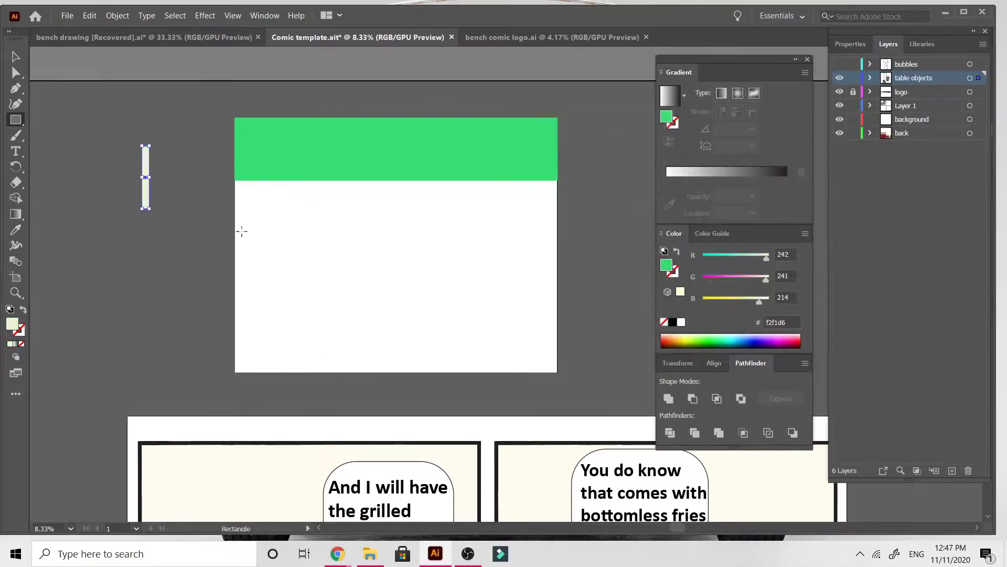
Place the cream stripe across the green band and duplicate it into four evenly spaced stripes.
{"action": "left_click", "coordinate": [15, 56]}
{"action": "left_click_drag", "start_coordinate": [146, 189], "coordinate": [289, 162]}
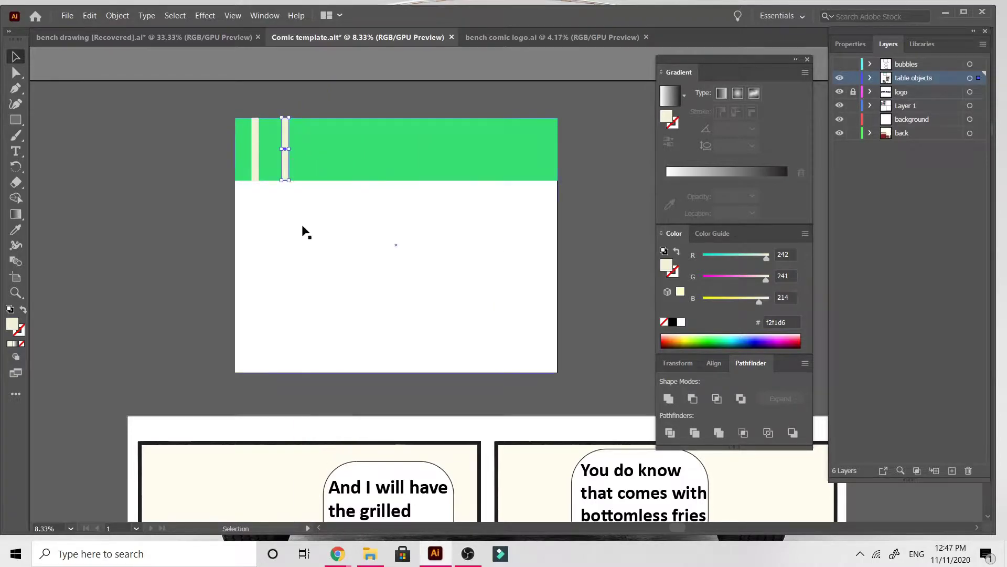
{"action": "left_click", "coordinate": [254, 176], "text": "shift"}
{"action": "key", "text": "ctrl+c"}
{"action": "left_click", "coordinate": [332, 256]}
{"action": "key", "text": "ctrl+v"}
{"action": "left_click_drag", "start_coordinate": [522, 307], "coordinate": [346, 165]}
Duplicate the four cream stripes as a set and place the copy further along the green band.
{"action": "left_click", "coordinate": [285, 160], "text": "shift"}
{"action": "left_click", "coordinate": [256, 157], "text": "shift"}
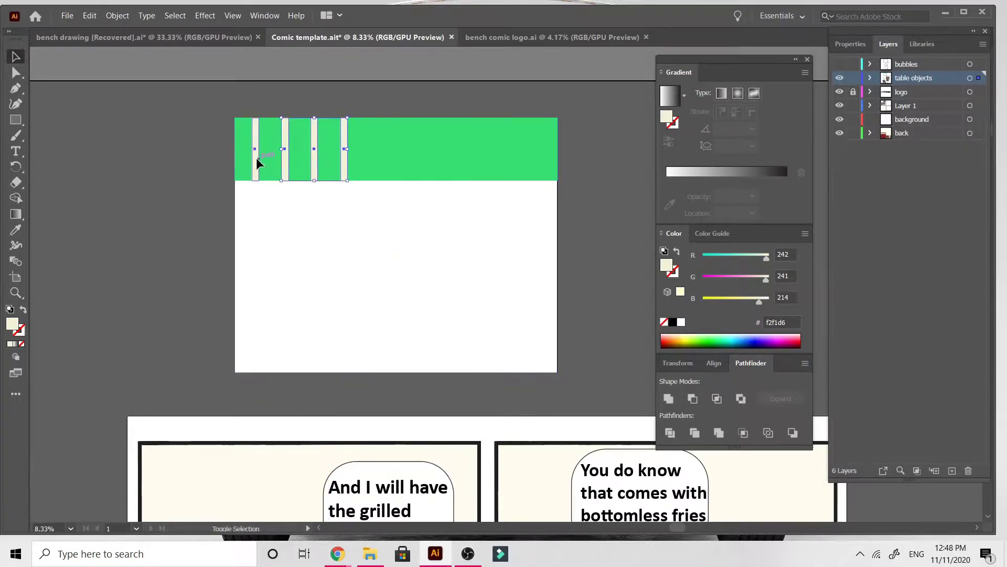
{"action": "key", "text": "ctrl+c"}
{"action": "key", "text": "ctrl+v"}
{"action": "left_click_drag", "start_coordinate": [493, 273], "coordinate": [404, 133]}
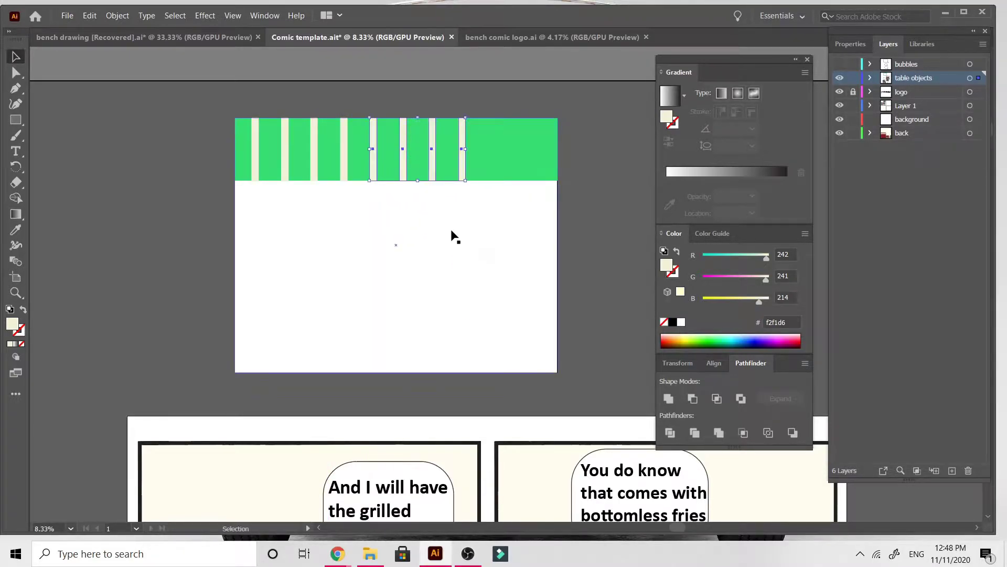
Paste another set of four stripes over the band's remaining part and remove the stripe hanging past its end.
{"action": "scroll", "coordinate": [472, 247], "scroll_direction": "right", "scroll_amount": 5}
{"action": "key", "text": "ctrl+v"}
{"action": "left_click_drag", "start_coordinate": [524, 303], "coordinate": [370, 167]}
{"action": "left_click", "coordinate": [438, 208]}
{"action": "scroll", "coordinate": [439, 207], "scroll_direction": "left", "scroll_amount": 2}
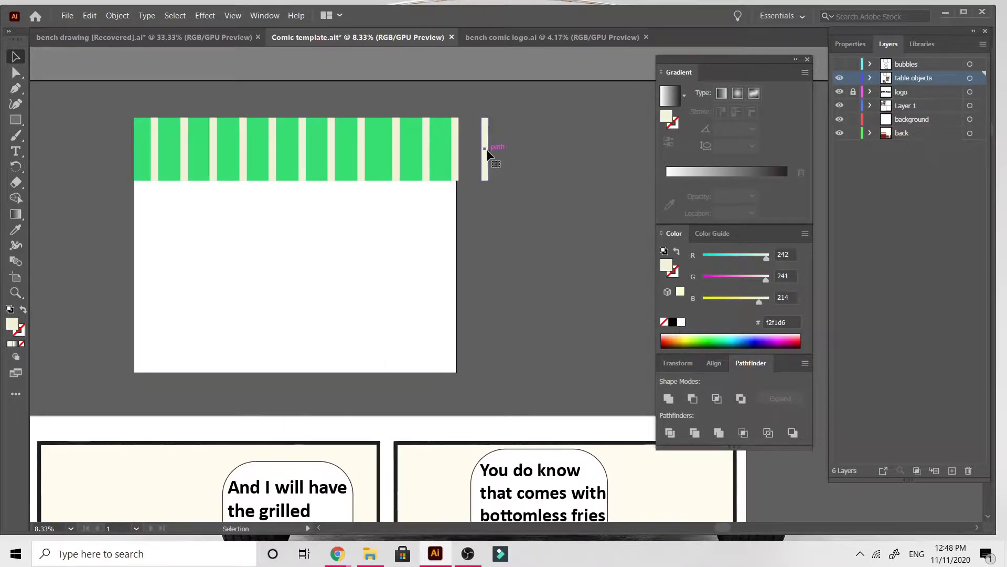
Select all the cream stripes and shift them slightly left so the last one sits inside the green band.
{"action": "left_click", "coordinate": [456, 151]}
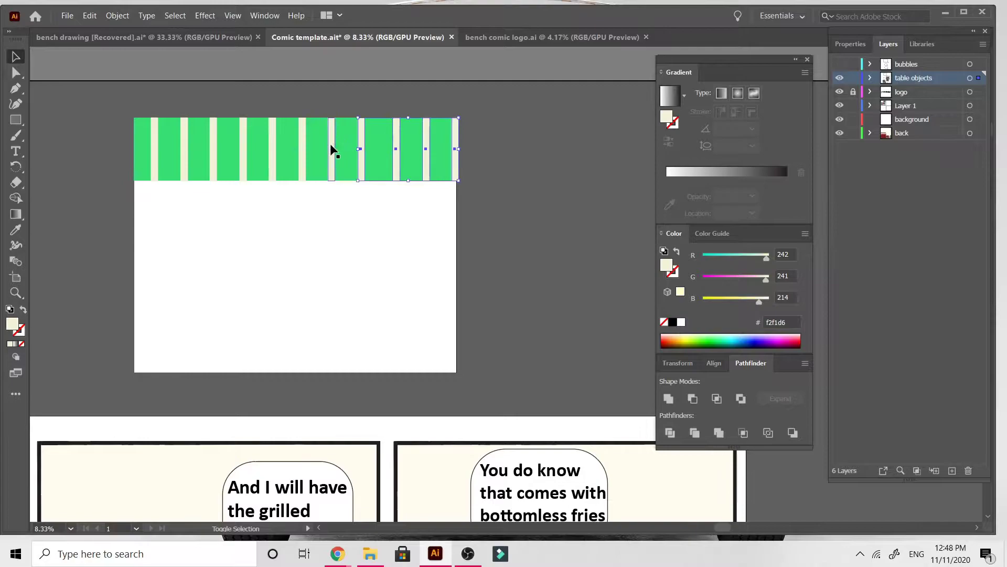
{"action": "left_click", "coordinate": [214, 132], "text": "shift"}
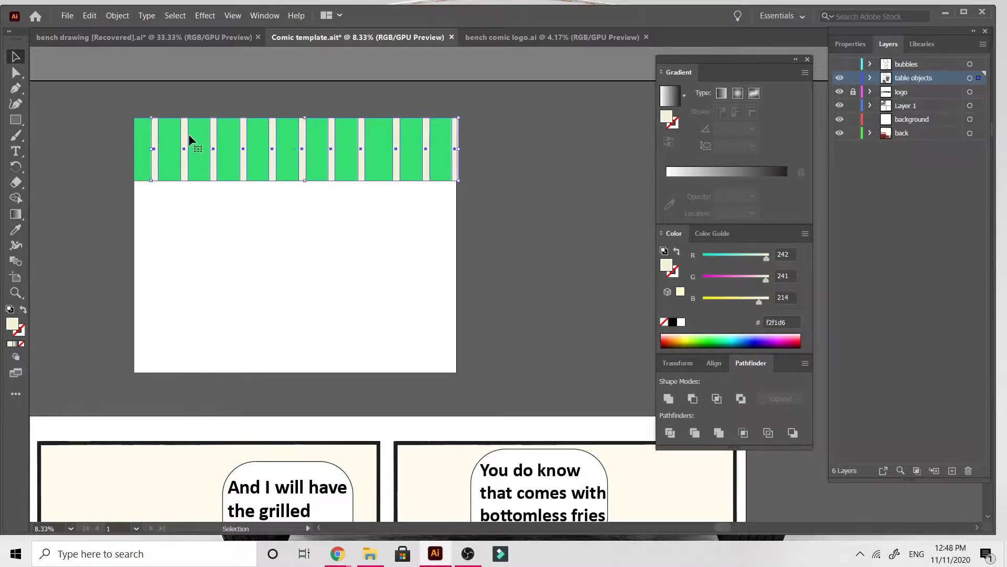
{"action": "left_click_drag", "start_coordinate": [184, 133], "coordinate": [174, 133]}
{"action": "left_click", "coordinate": [536, 211]}
Create a text frame beside the storefront and enter "Food Mart" at 72 pt.
{"action": "scroll", "coordinate": [536, 211], "scroll_direction": "down", "scroll_amount": 1}
{"action": "scroll", "coordinate": [537, 211], "scroll_direction": "left", "scroll_amount": 1}
{"action": "scroll", "coordinate": [537, 211], "scroll_direction": "down", "scroll_amount": 1}
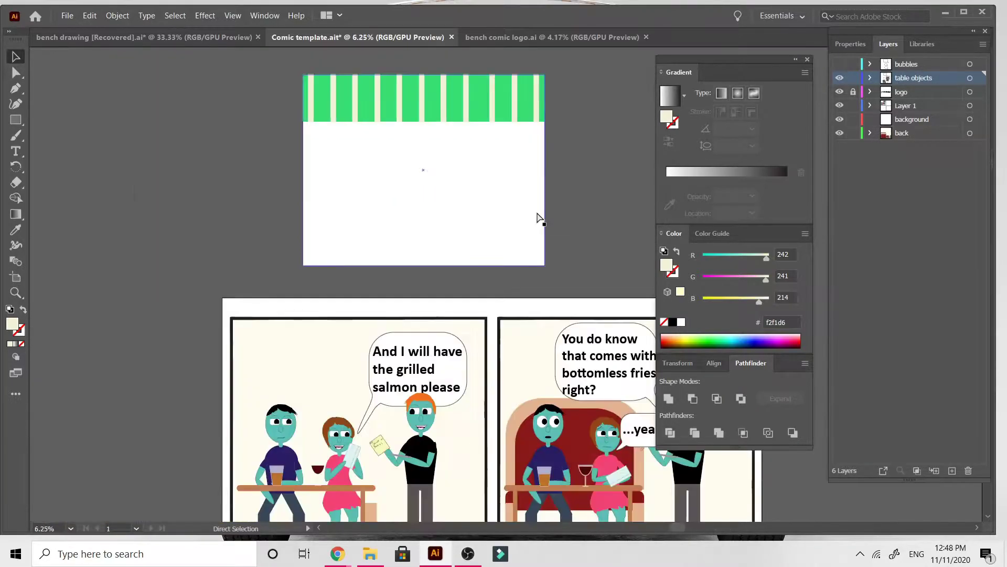
{"action": "scroll", "coordinate": [536, 211], "scroll_direction": "up", "scroll_amount": 1}
{"action": "left_click", "coordinate": [16, 151]}
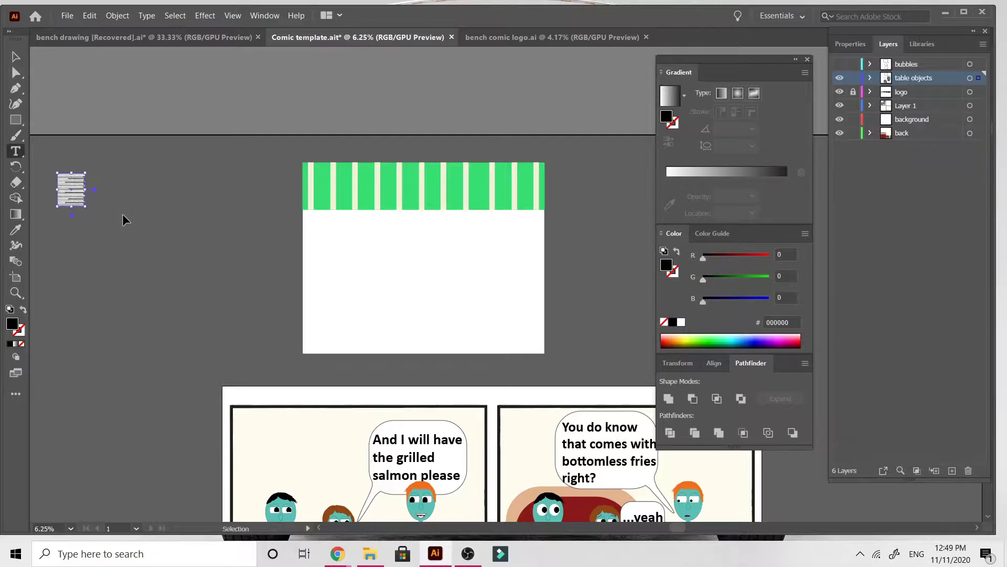
{"action": "left_click_drag", "start_coordinate": [142, 226], "coordinate": [312, 289]}
{"action": "scroll", "coordinate": [247, 265], "scroll_direction": "up", "scroll_amount": 3}
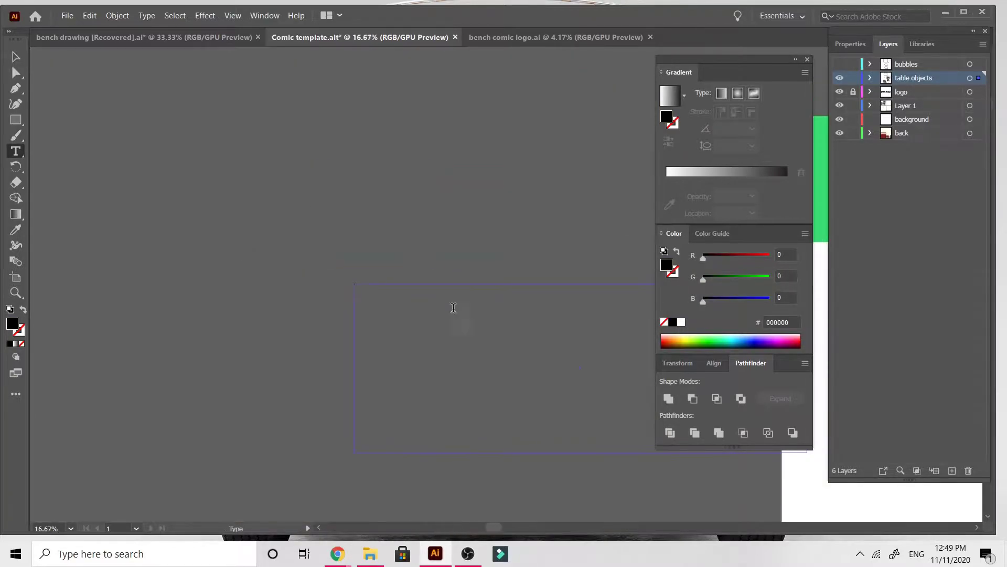
{"action": "scroll", "coordinate": [332, 291], "scroll_direction": "down", "scroll_amount": 3}
{"action": "scroll", "coordinate": [332, 292], "scroll_direction": "right", "scroll_amount": 4}
{"action": "left_click", "coordinate": [850, 44]}
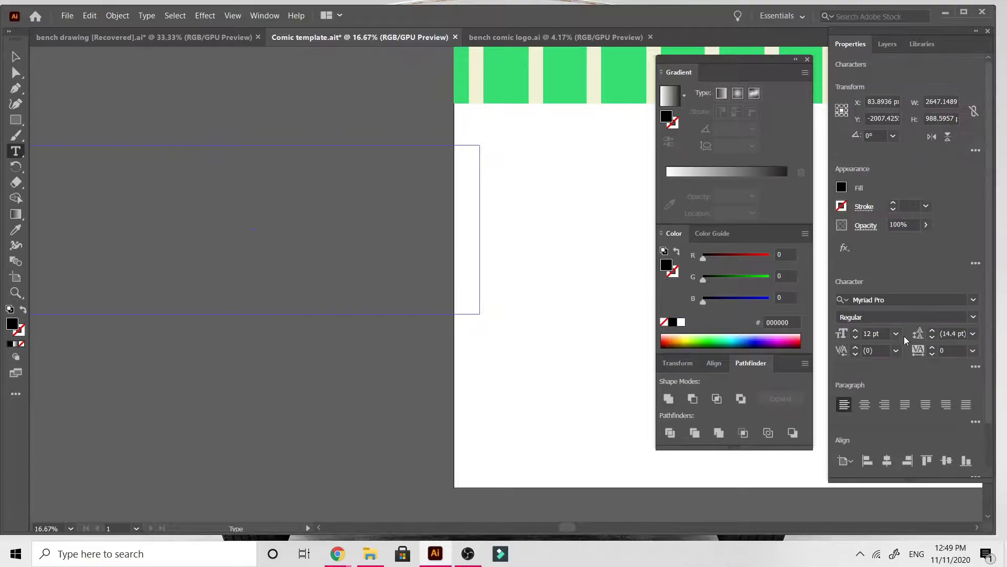
{"action": "left_click", "coordinate": [896, 333]}
{"action": "left_click", "coordinate": [914, 317]}
{"action": "scroll", "coordinate": [208, 300], "scroll_direction": "left", "scroll_amount": 2}
{"action": "left_click", "coordinate": [209, 150]}
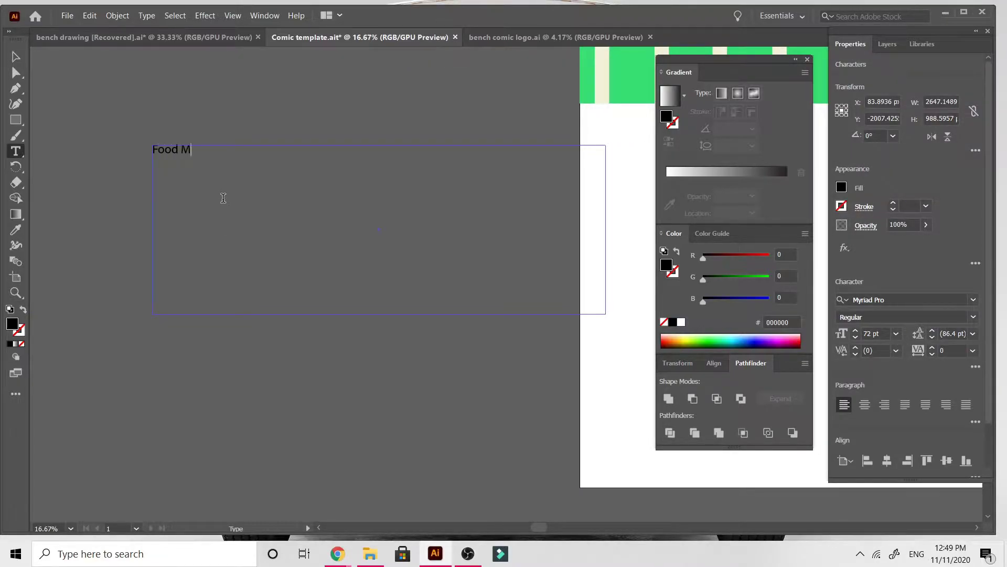
Set the "Food Mart" text's font size to 100 pt.
{"action": "key", "text": "ctrl+a"}
{"action": "left_click", "coordinate": [896, 334]}
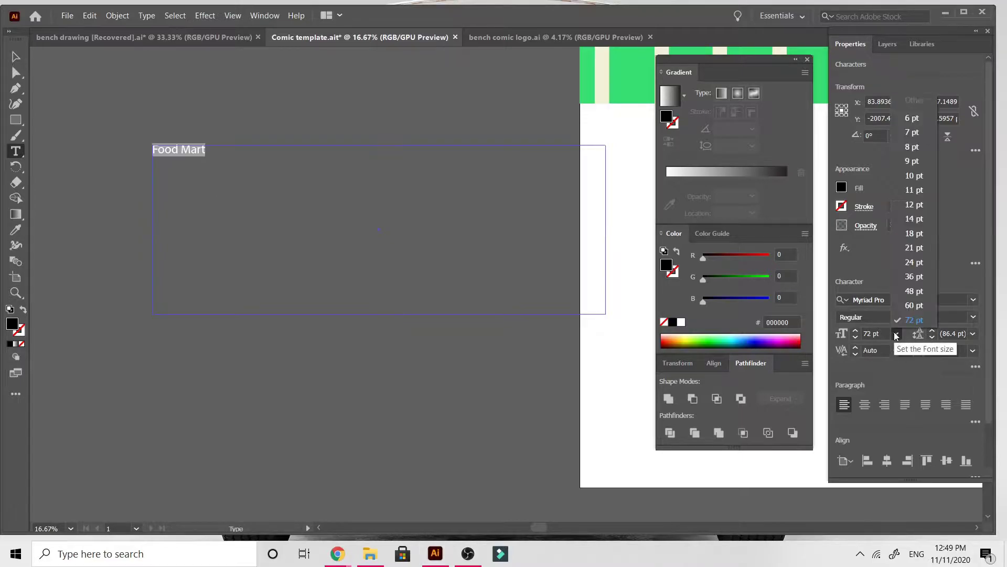
{"action": "left_click", "coordinate": [871, 333]}
{"action": "key", "text": "BackSpace"}
{"action": "key", "text": "BackSpace"}
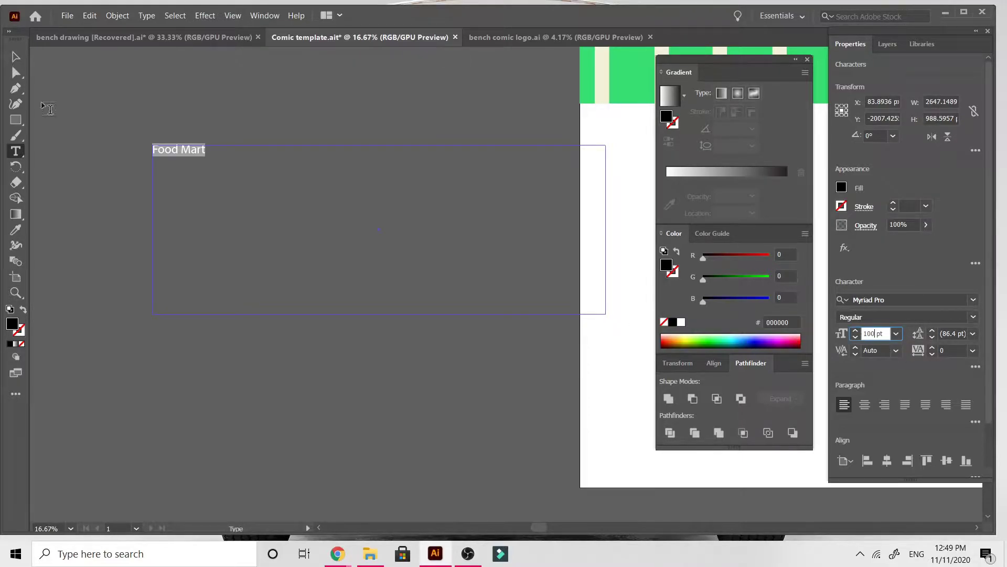
{"action": "left_click", "coordinate": [16, 57]}
{"action": "left_click", "coordinate": [240, 282]}
{"action": "scroll", "coordinate": [270, 188], "scroll_direction": "down", "scroll_amount": 2}
{"action": "double_click", "coordinate": [247, 169]}
{"action": "left_click", "coordinate": [16, 57]}
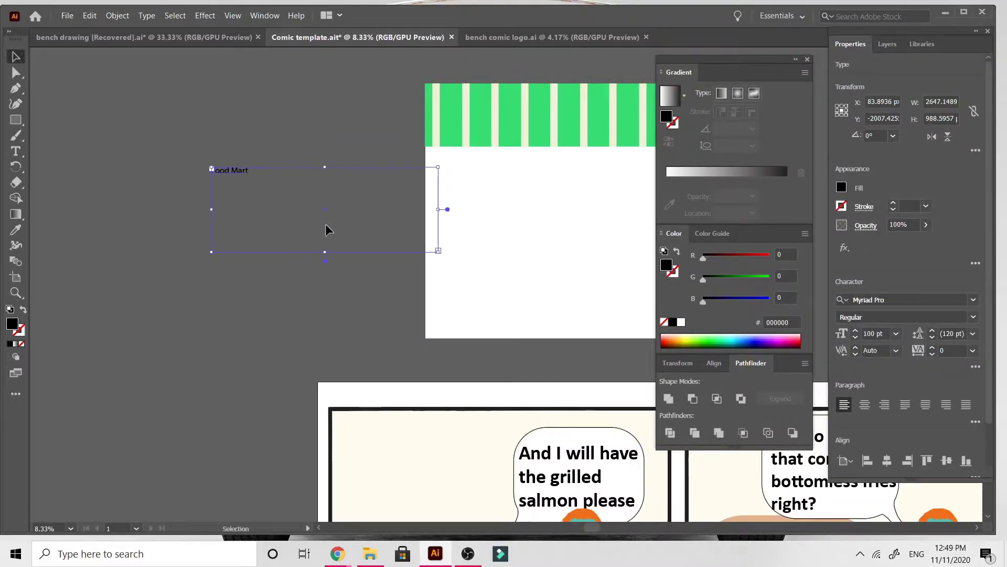
Resize the text frame to about 940 by 176 px and move it to the storefront's right side.
{"action": "left_click_drag", "start_coordinate": [324, 251], "coordinate": [315, 182]}
{"action": "left_click_drag", "start_coordinate": [438, 174], "coordinate": [542, 186]}
{"action": "scroll", "coordinate": [542, 189], "scroll_direction": "right", "scroll_amount": 5}
{"action": "left_click_drag", "start_coordinate": [339, 182], "coordinate": [580, 186]}
Replace the sign text with "Mega Mart".
{"action": "key", "text": "ctrl+plus"}
{"action": "key", "text": "ctrl+plus"}
{"action": "double_click", "coordinate": [449, 279]}
{"action": "key", "text": "ctrl+a"}
{"action": "type", "text": "ME"}
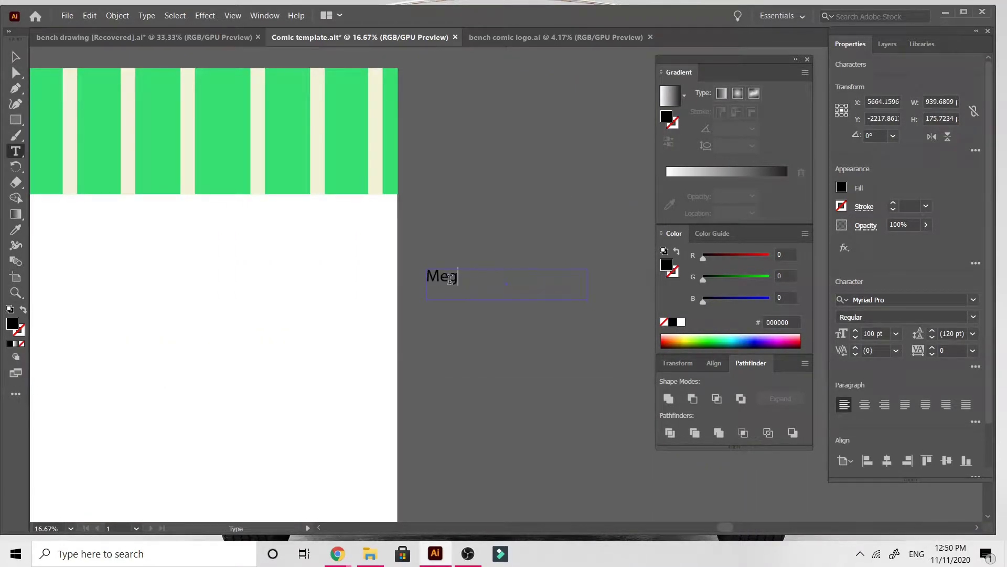
Set the "Mega Mart" text to 150 pt and place it centrally on the white wall below the striped awning.
{"action": "key", "text": "ctrl+a"}
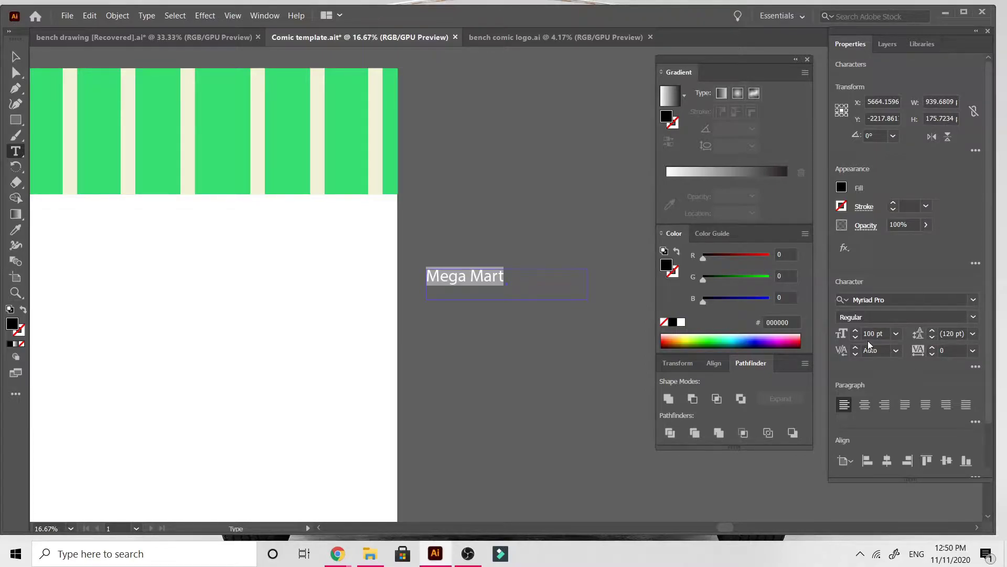
{"action": "left_click_drag", "start_coordinate": [872, 334], "coordinate": [868, 334]}
{"action": "type", "text": "5"}
{"action": "left_click", "coordinate": [16, 57]}
{"action": "key", "text": "ctrl+minus"}
{"action": "key", "text": "ctrl+minus"}
{"action": "left_click_drag", "start_coordinate": [478, 191], "coordinate": [267, 164]}
{"action": "left_click", "coordinate": [528, 266]}
Draw a rectangle about 3354 by 1729 px below the sign down to the wall's base and fill it with a8dcdd.
{"action": "key", "text": "m"}
{"action": "left_click_drag", "start_coordinate": [137, 190], "coordinate": [424, 338]}
{"action": "double_click", "coordinate": [12, 322]}
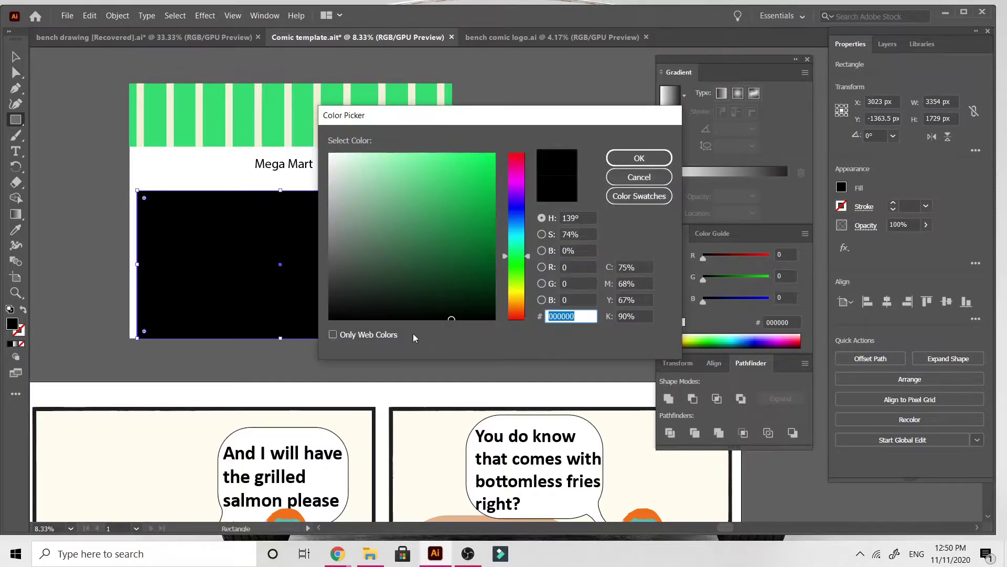
{"action": "type", "text": "a8dcdd"}
{"action": "left_click", "coordinate": [639, 158]}
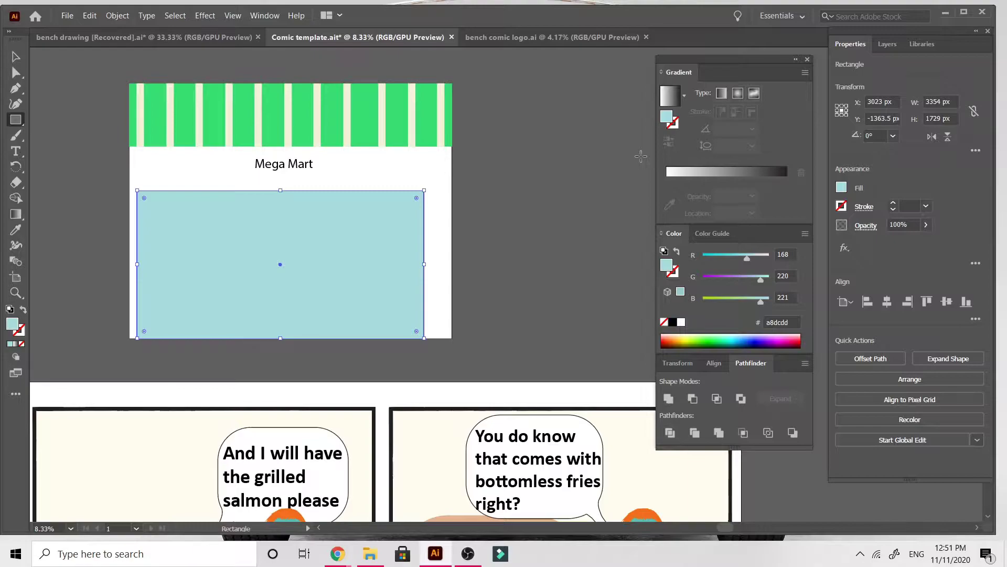
Move the light blue rectangle right so it is centred on the white storefront wall.
{"action": "key", "text": "v"}
{"action": "left_click_drag", "start_coordinate": [356, 244], "coordinate": [493, 250]}
{"action": "key", "text": "ctrl+shift+a"}
{"action": "key", "text": "ctrl+z"}
{"action": "left_click", "coordinate": [534, 238]}
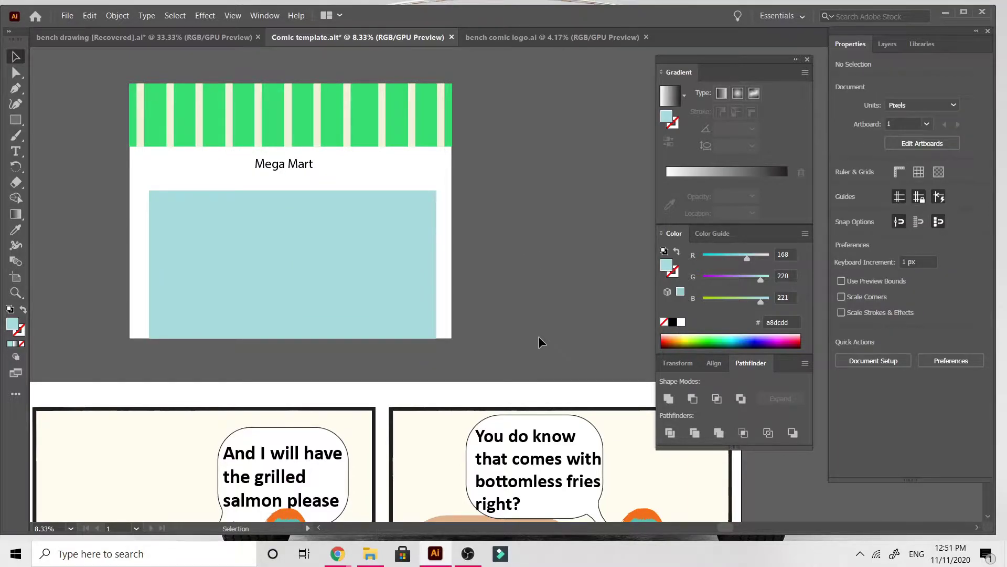
Duplicate the light blue rectangle and fill the copy with teal 42a5a5.
{"action": "scroll", "coordinate": [539, 337], "scroll_direction": "down", "scroll_amount": 6}
{"action": "scroll", "coordinate": [539, 337], "scroll_direction": "up", "scroll_amount": 5}
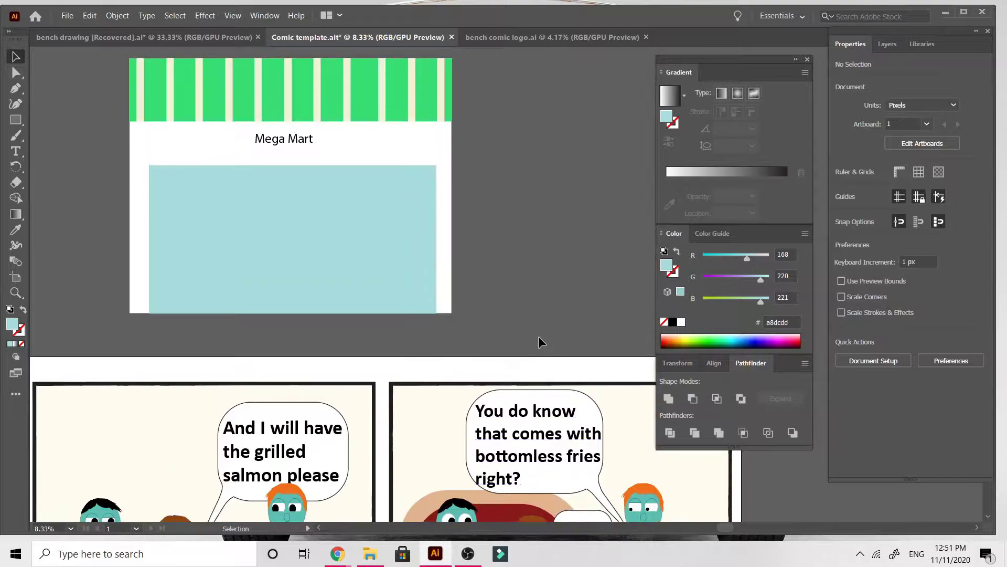
{"action": "scroll", "coordinate": [539, 337], "scroll_direction": "down", "scroll_amount": 1}
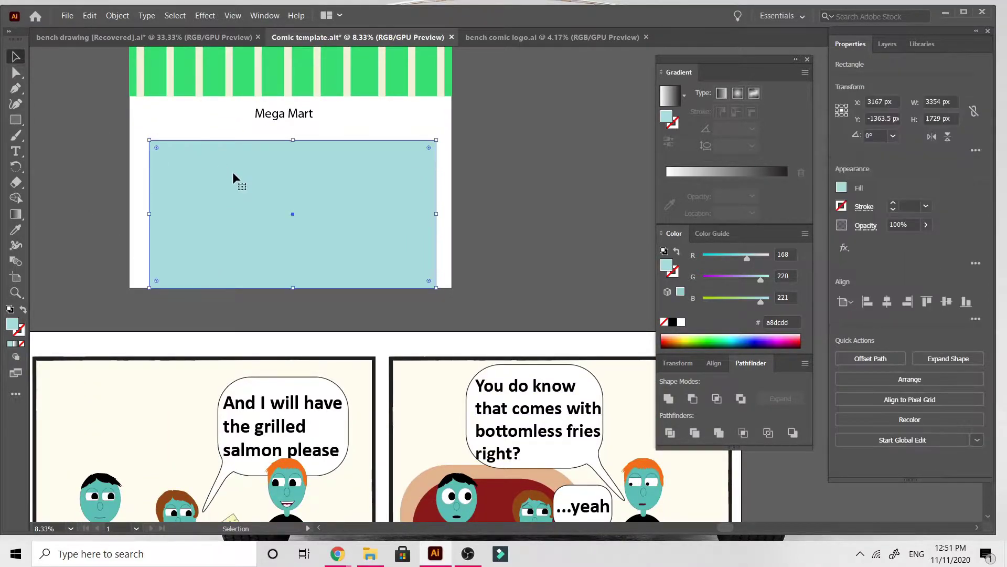
{"action": "key", "text": "ctrl+v"}
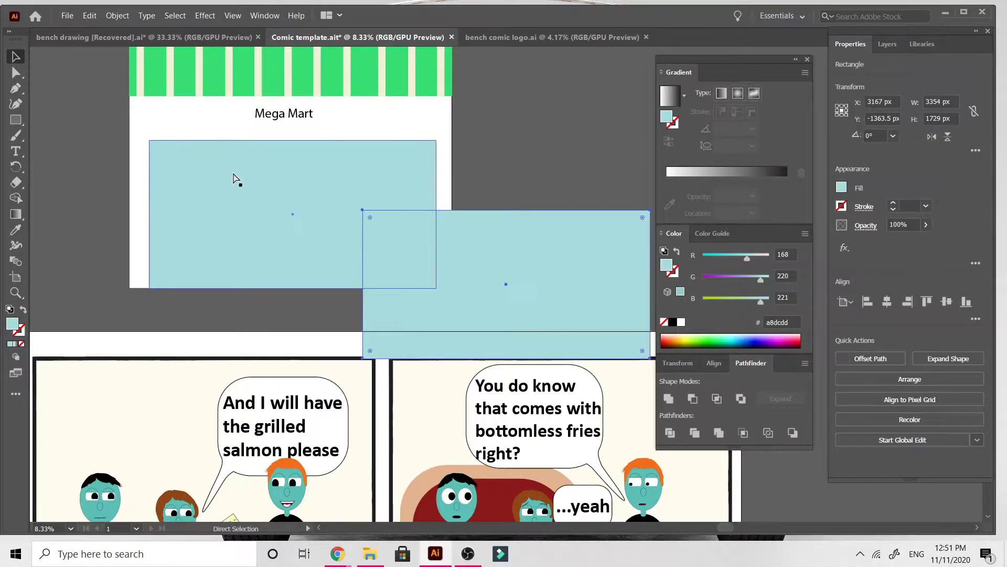
{"action": "double_click", "coordinate": [11, 326]}
{"action": "left_click_drag", "start_coordinate": [394, 221], "coordinate": [429, 211]}
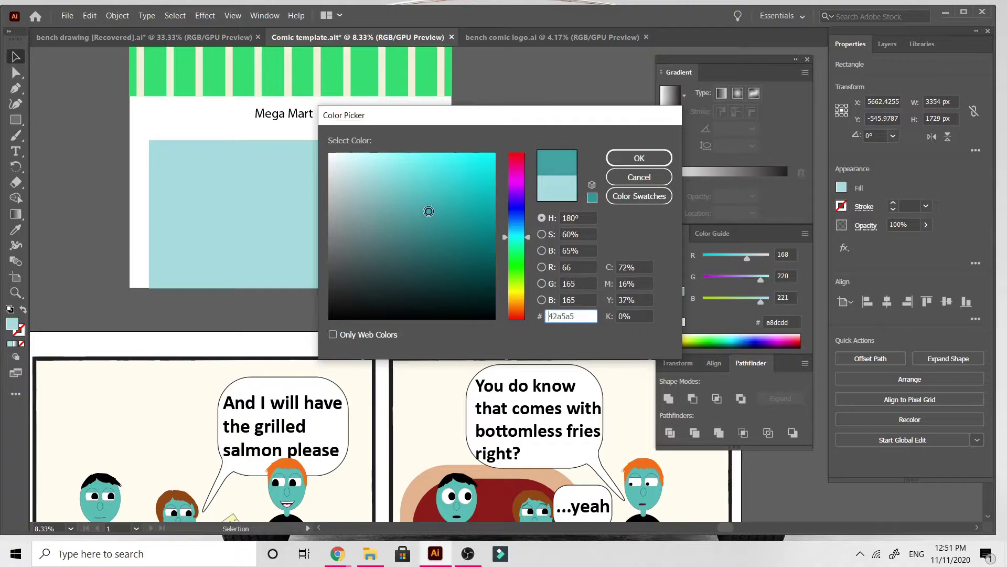
{"action": "left_click", "coordinate": [624, 159]}
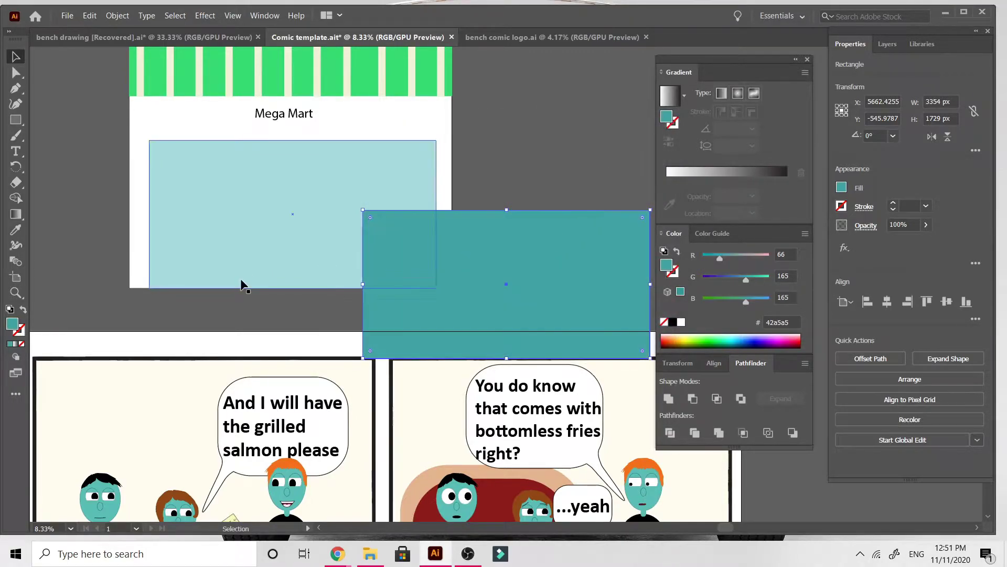
Turn the teal copy into a stroke-only outline with a heavier stroke and align it over the light blue rectangle.
{"action": "left_click", "coordinate": [23, 310]}
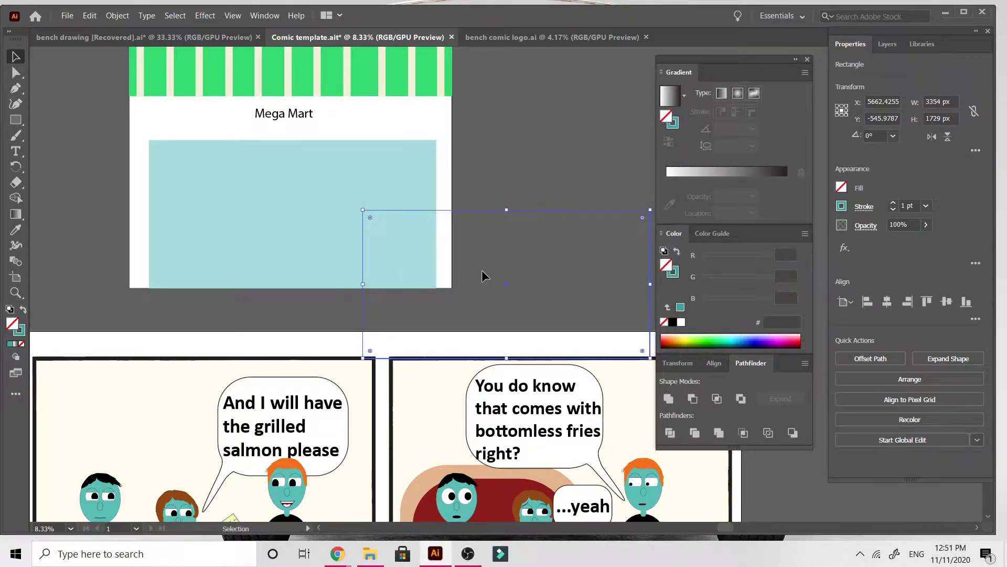
{"action": "left_click", "coordinate": [927, 206]}
{"action": "left_click", "coordinate": [952, 318]}
{"action": "left_click_drag", "start_coordinate": [543, 210], "coordinate": [329, 139]}
{"action": "left_click", "coordinate": [456, 159]}
Increase the teal outline's stroke weight until it forms a clearly visible window frame.
{"action": "left_click", "coordinate": [421, 140]}
{"action": "left_click", "coordinate": [926, 207]}
{"action": "left_click", "coordinate": [942, 379]}
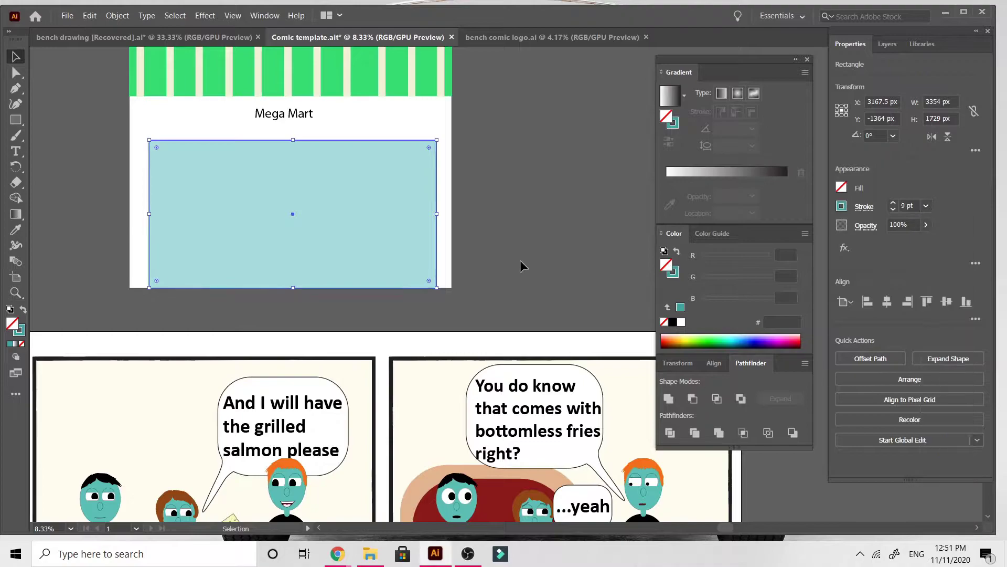
{"action": "left_click", "coordinate": [522, 266]}
{"action": "left_click", "coordinate": [430, 140]}
{"action": "left_click", "coordinate": [926, 206]}
{"action": "left_click", "coordinate": [943, 422]}
Add a copy of the teal outline, narrow it into a door frame, and centre it within the window.
{"action": "left_click_drag", "start_coordinate": [536, 207], "coordinate": [378, 138]}
{"action": "left_click_drag", "start_coordinate": [492, 214], "coordinate": [371, 227]}
{"action": "left_click", "coordinate": [563, 234]}
{"action": "key", "text": "ctrl+minus"}
{"action": "scroll", "coordinate": [348, 235], "scroll_direction": "up", "scroll_amount": 2}
{"action": "scroll", "coordinate": [348, 236], "scroll_direction": "up", "scroll_amount": 5}
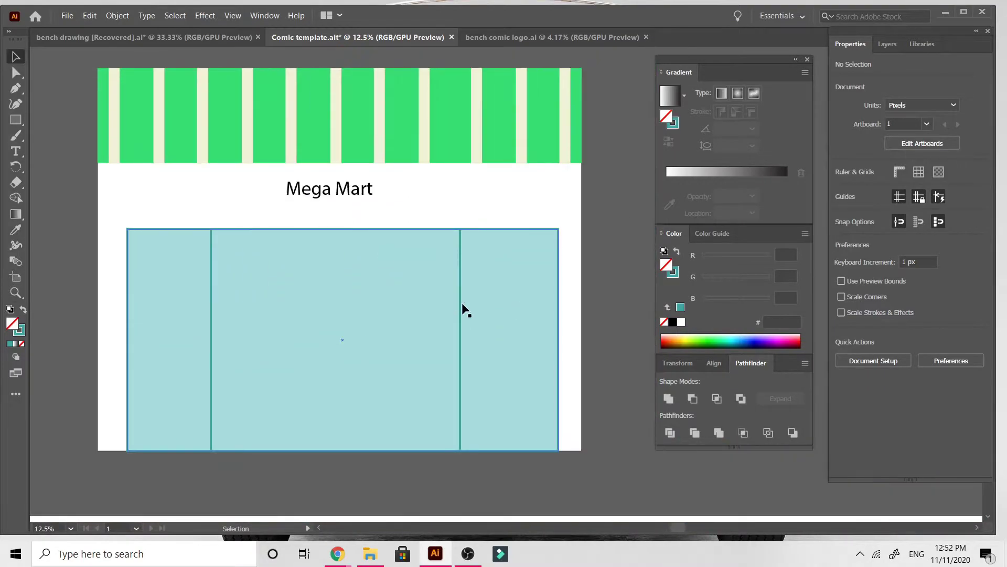
{"action": "left_click_drag", "start_coordinate": [462, 304], "coordinate": [462, 305]}
{"action": "left_click", "coordinate": [392, 464]}
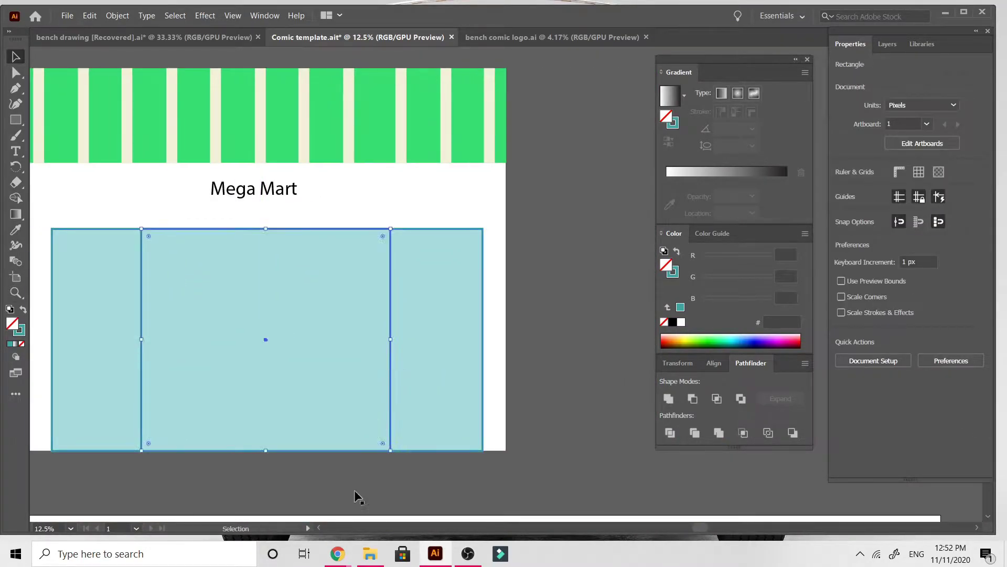
Draw a vertical teal line through the middle of the door frame from its upper edge to its base.
{"action": "scroll", "coordinate": [354, 489], "scroll_direction": "down", "scroll_amount": 3}
{"action": "left_click_drag", "start_coordinate": [15, 120], "coordinate": [78, 184]}
{"action": "scroll", "coordinate": [326, 101], "scroll_direction": "left", "scroll_amount": 3}
{"action": "left_click_drag", "start_coordinate": [327, 116], "coordinate": [329, 336]}
{"action": "left_click", "coordinate": [15, 63]}
{"action": "double_click", "coordinate": [202, 188]}
{"action": "double_click", "coordinate": [182, 397]}
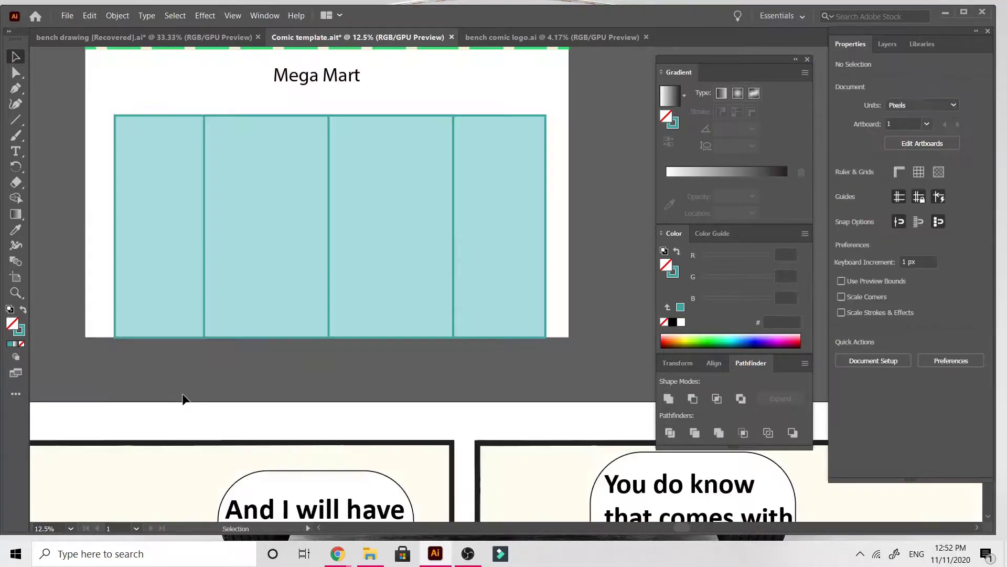
Lighten the storefront window's glass by setting its fill colour to #bceded.
{"action": "key", "text": "ctrl+minus"}
{"action": "key", "text": "ctrl+minus"}
{"action": "scroll", "coordinate": [308, 456], "scroll_direction": "down", "scroll_amount": 3}
{"action": "scroll", "coordinate": [307, 455], "scroll_direction": "left", "scroll_amount": 1}
{"action": "scroll", "coordinate": [309, 458], "scroll_direction": "up", "scroll_amount": 3}
{"action": "scroll", "coordinate": [309, 458], "scroll_direction": "right", "scroll_amount": 2}
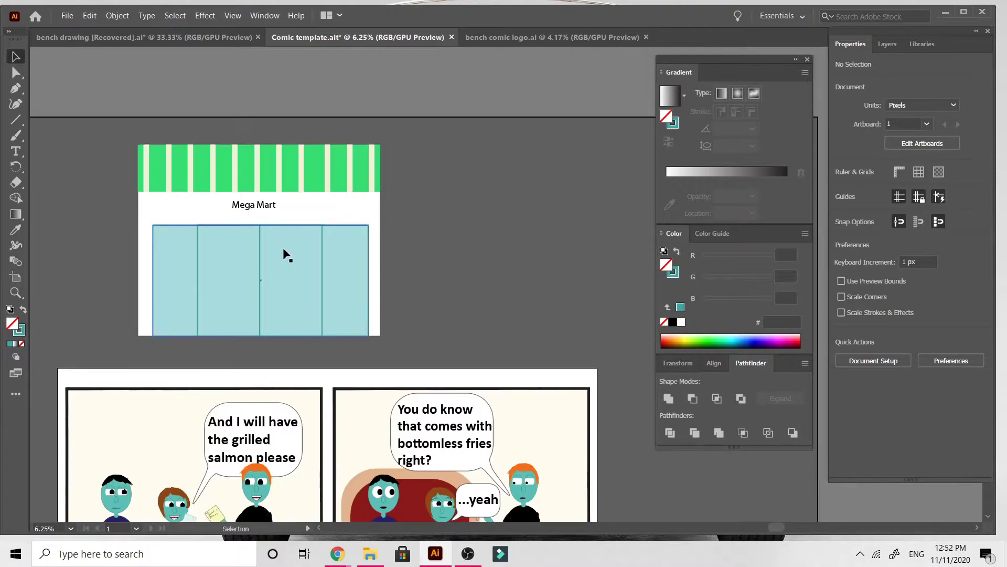
{"action": "left_click", "coordinate": [291, 199]}
{"action": "double_click", "coordinate": [12, 323]}
{"action": "type", "text": "bceded"}
{"action": "left_click", "coordinate": [639, 158]}
{"action": "left_click", "coordinate": [465, 195]}
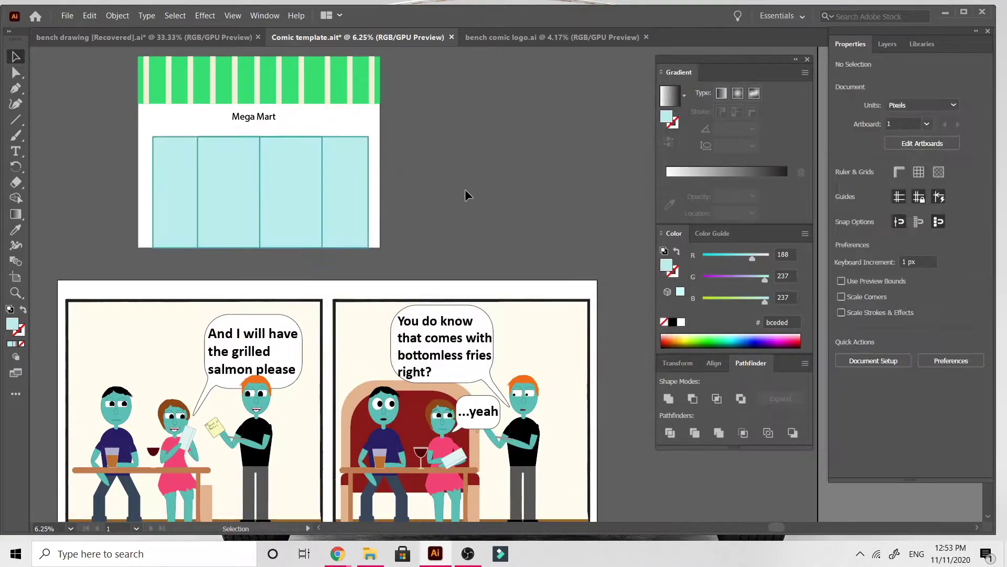
Move the Mega Mart text beside the storefront and draw a black sign rectangle about 2143 by 357 px, centred above the doors.
{"action": "left_click_drag", "start_coordinate": [255, 121], "coordinate": [484, 132]}
{"action": "left_click_drag", "start_coordinate": [15, 119], "coordinate": [78, 120]}
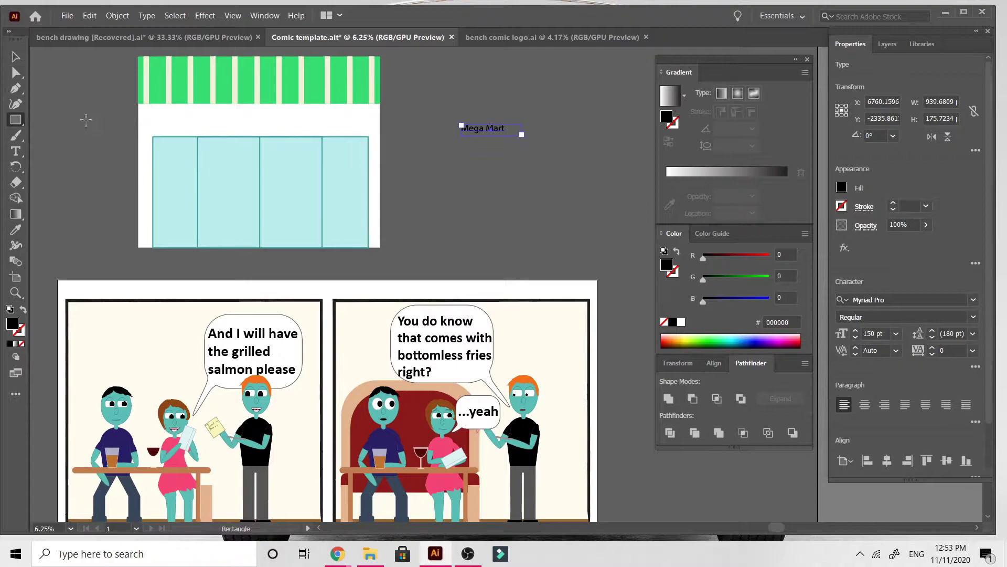
{"action": "mouse_move", "coordinate": [190, 111]}
{"action": "left_mouse_down"}
{"action": "mouse_move", "coordinate": [279, 137]}
{"action": "mouse_move", "coordinate": [328, 132]}
{"action": "left_mouse_up"}
{"action": "left_click", "coordinate": [16, 57]}
{"action": "left_click", "coordinate": [479, 222]}
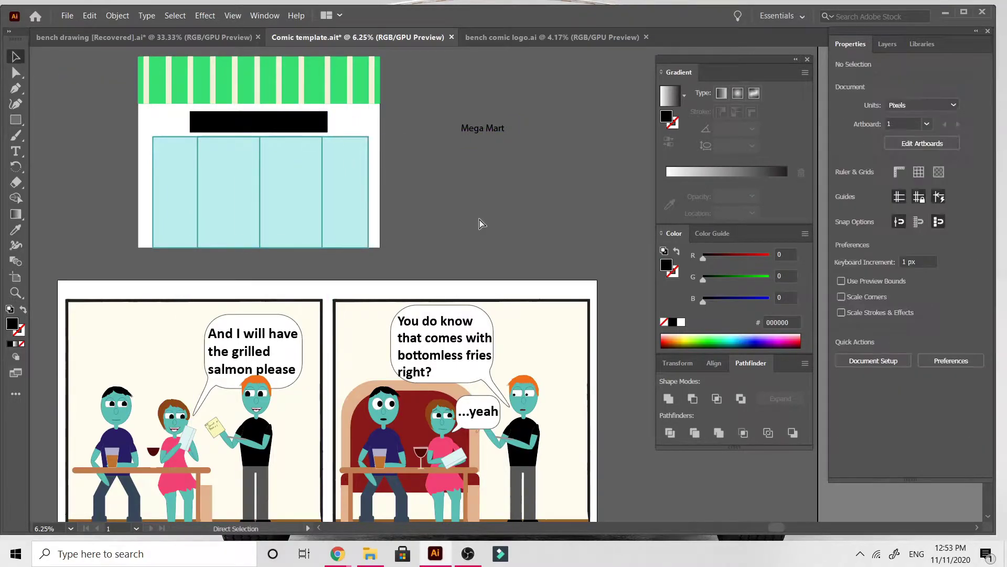
{"action": "scroll", "coordinate": [282, 201], "scroll_direction": "up", "scroll_amount": 2}
{"action": "left_click_drag", "start_coordinate": [281, 202], "coordinate": [267, 218]}
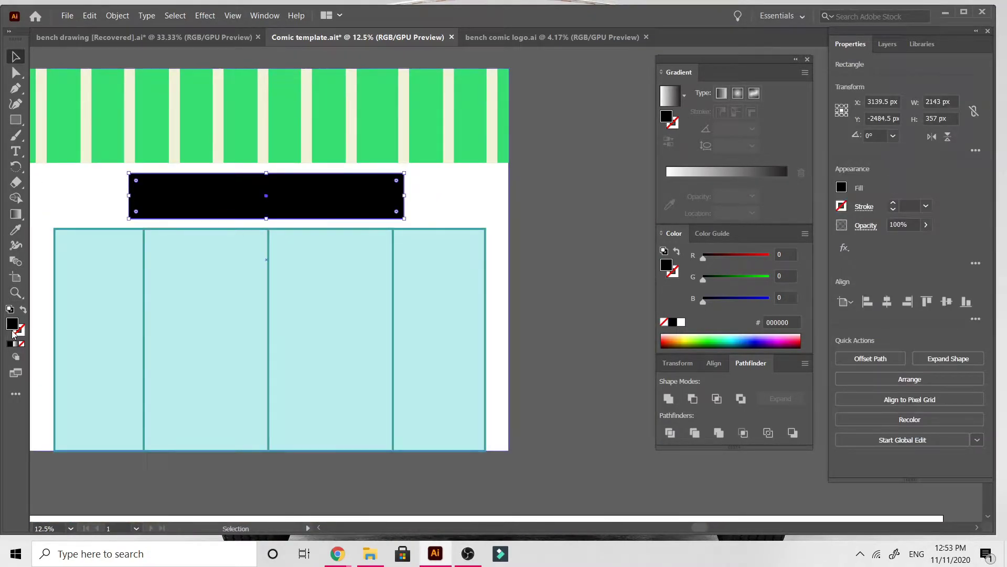
Fill the sign rectangle with pale orange #ffdc8d.
{"action": "double_click", "coordinate": [11, 322]}
{"action": "left_click", "coordinate": [517, 301]}
{"action": "left_click_drag", "start_coordinate": [408, 168], "coordinate": [404, 153]}
{"action": "left_click", "coordinate": [639, 158]}
{"action": "left_click", "coordinate": [573, 321]}
{"action": "scroll", "coordinate": [575, 321], "scroll_direction": "down", "scroll_amount": 1}
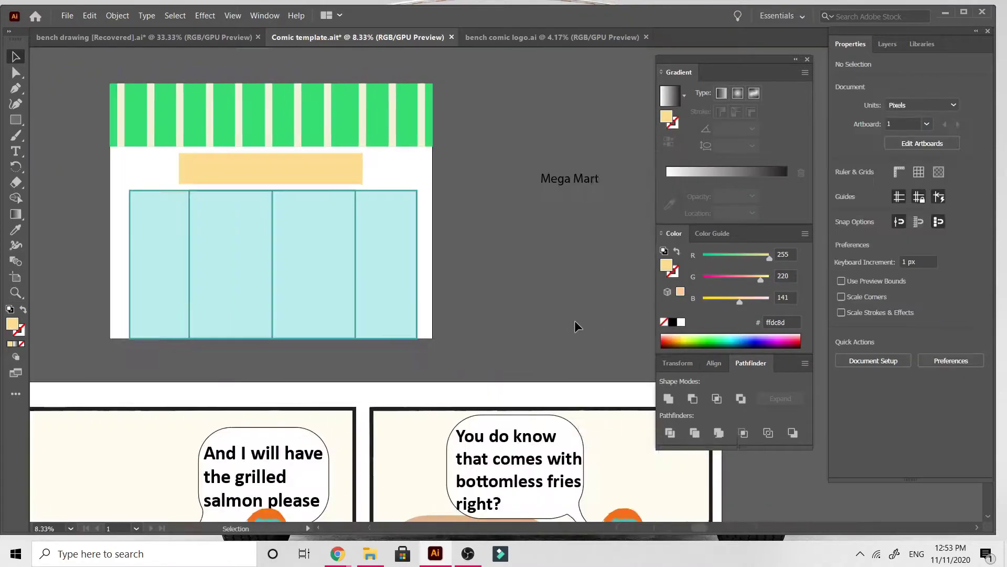
Set the Mega Mart text in the Mistral font at 350 pt.
{"action": "scroll", "coordinate": [575, 321], "scroll_direction": "right", "scroll_amount": 1}
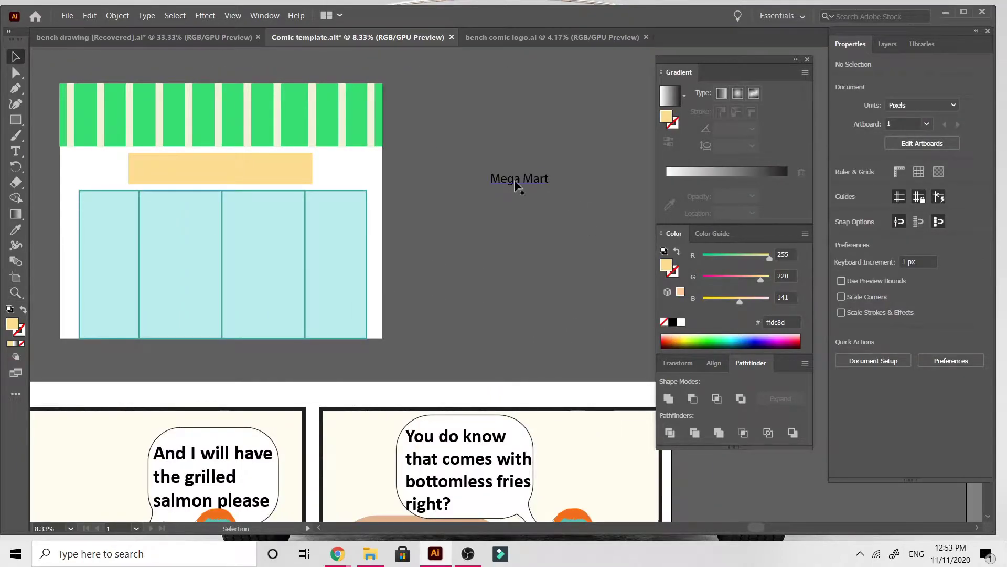
{"action": "double_click", "coordinate": [515, 179]}
{"action": "key", "text": "ctrl+a"}
{"action": "left_click", "coordinate": [973, 300]}
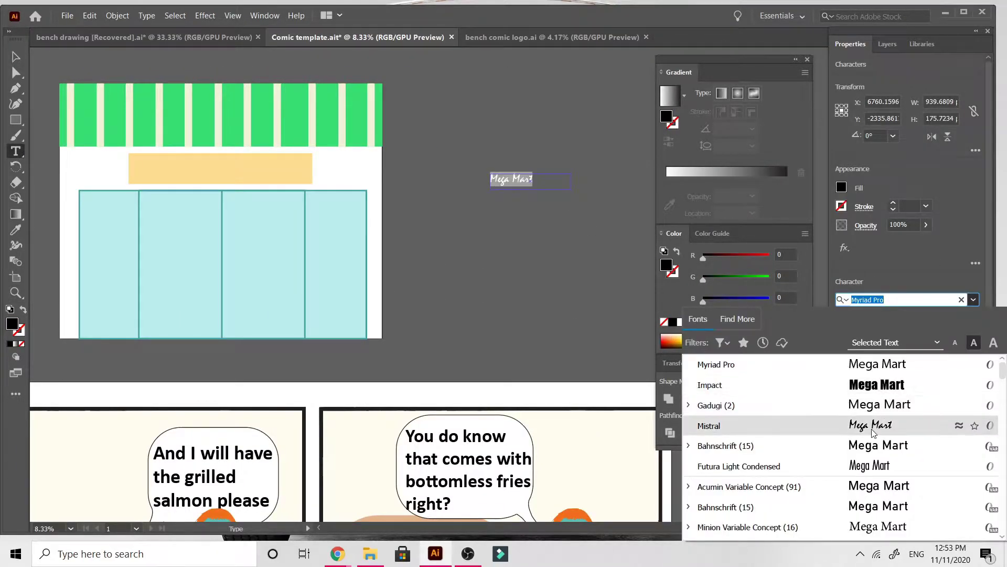
{"action": "left_click", "coordinate": [872, 431]}
{"action": "left_click", "coordinate": [14, 55]}
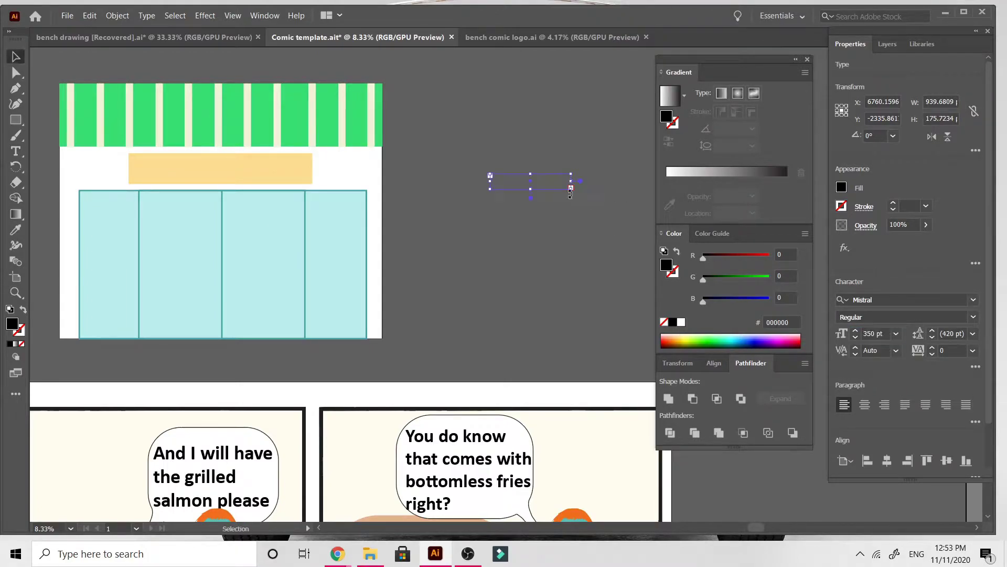
Enlarge the Mega Mart text box to about 1370 by 613 px, bring it to the front and place it on the sign.
{"action": "left_click_drag", "start_coordinate": [609, 207], "coordinate": [310, 214]}
{"action": "left_click", "coordinate": [465, 174]}
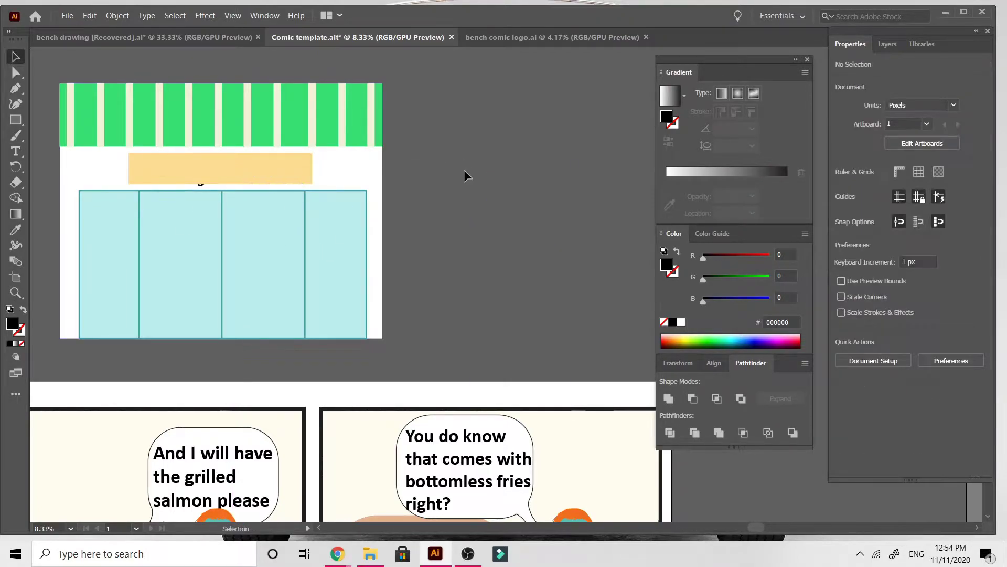
{"action": "key", "text": "ctrl+z"}
{"action": "right_click", "coordinate": [529, 186]}
{"action": "mouse_move", "coordinate": [562, 362]}
{"action": "left_click", "coordinate": [487, 362]}
{"action": "left_click_drag", "start_coordinate": [526, 196], "coordinate": [206, 179]}
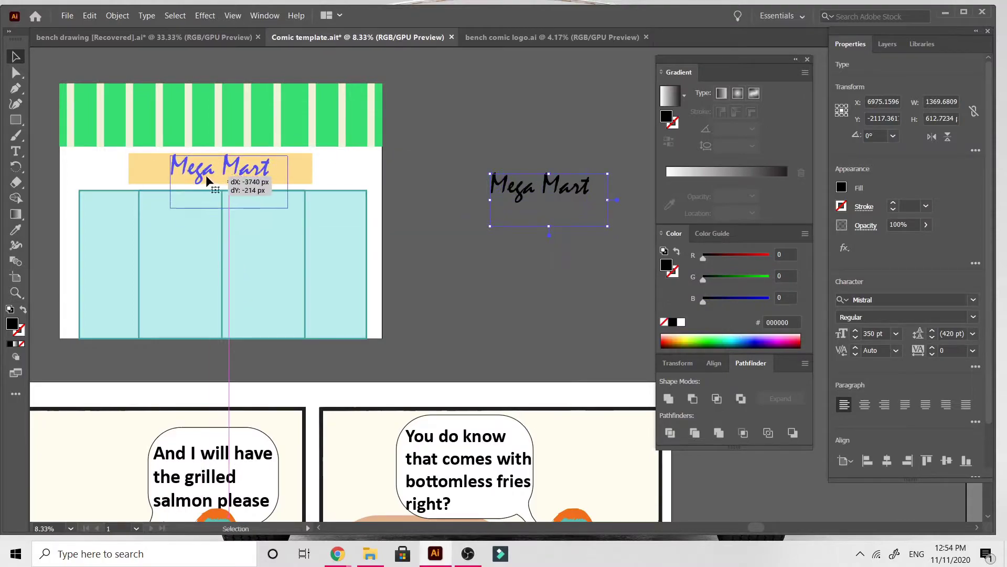
Colour the Mega Mart lettering orange #ffad40.
{"action": "double_click", "coordinate": [206, 179]}
{"action": "key", "text": "ctrl+a"}
{"action": "double_click", "coordinate": [13, 324]}
{"action": "left_click", "coordinate": [517, 304]}
{"action": "left_click_drag", "start_coordinate": [435, 175], "coordinate": [454, 151]}
{"action": "left_click", "coordinate": [639, 158]}
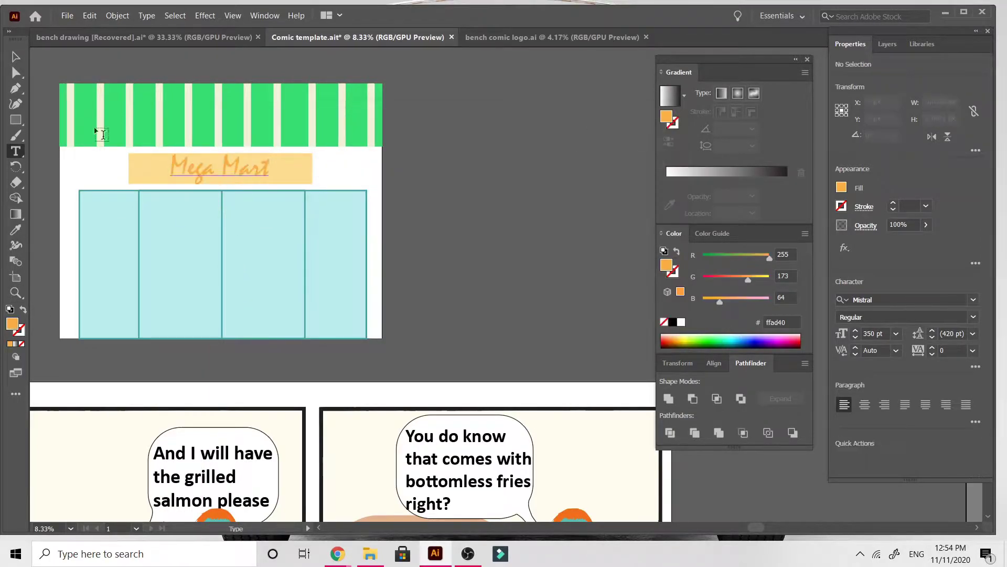
Recolour the Mega Mart lettering with the cream sampled from the awning's stripes.
{"action": "key", "text": "i"}
{"action": "left_click", "coordinate": [153, 107]}
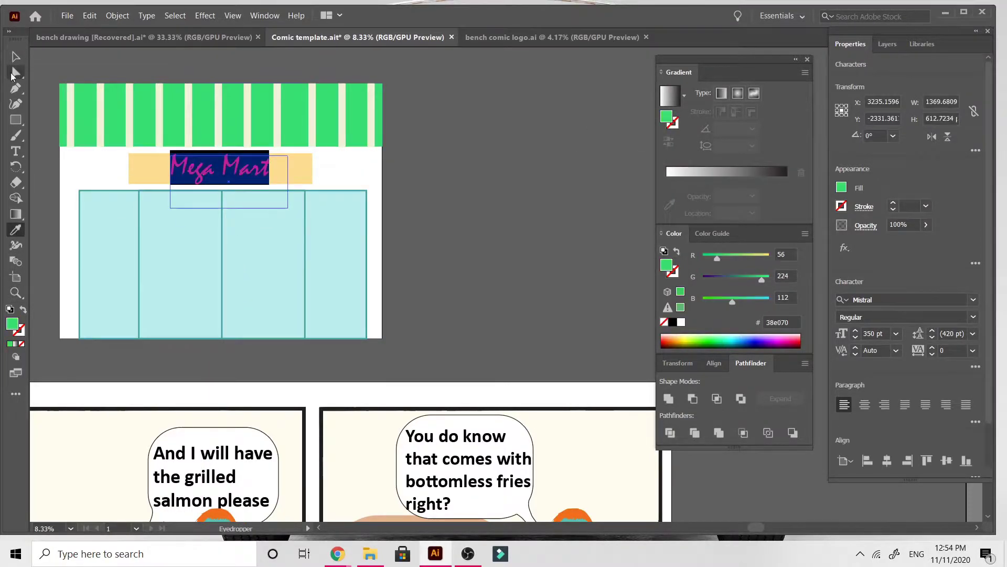
{"action": "left_click", "coordinate": [129, 116]}
{"action": "left_click", "coordinate": [16, 57]}
{"action": "left_click", "coordinate": [420, 173]}
Fill the sign rectangle with the green sampled from the awning.
{"action": "left_click", "coordinate": [303, 171]}
{"action": "left_click", "coordinate": [16, 230]}
{"action": "left_click", "coordinate": [100, 131]}
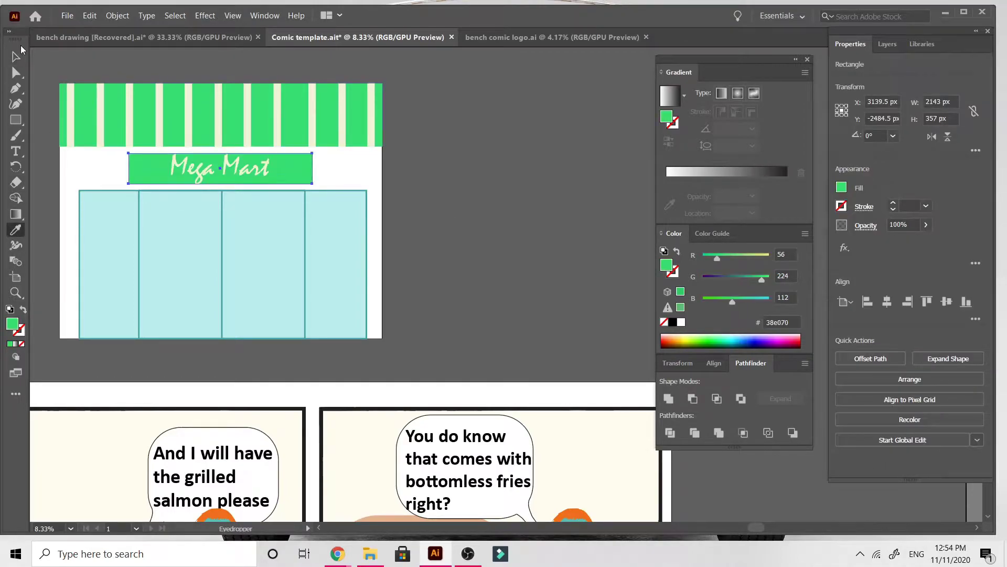
Narrow the green sign from both sides to fit the lettering and round its corners.
{"action": "key", "text": "v"}
{"action": "key", "text": "ctrl+plus"}
{"action": "key", "text": "ctrl+plus"}
{"action": "left_click_drag", "start_coordinate": [209, 159], "coordinate": [277, 158]}
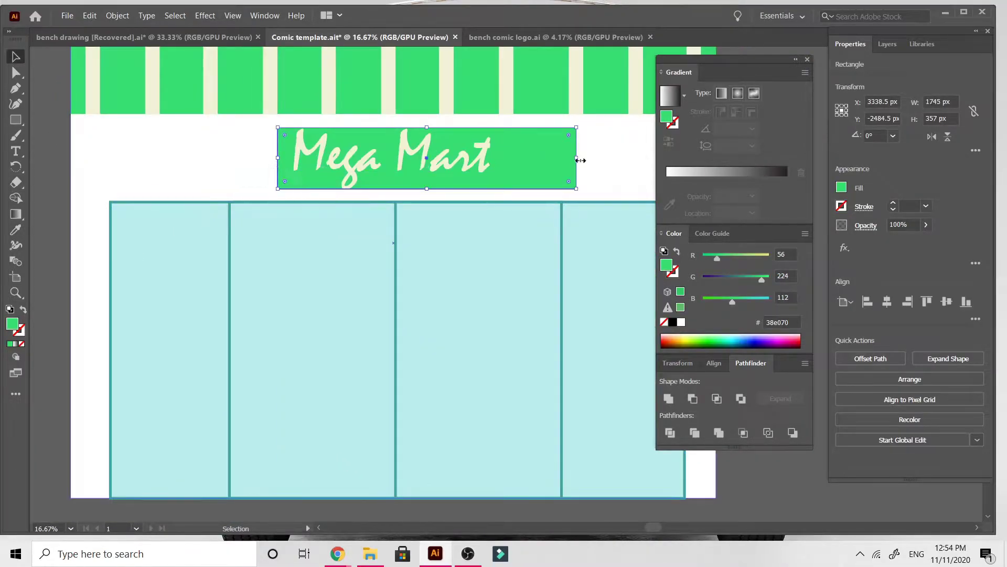
{"action": "left_click_drag", "start_coordinate": [576, 157], "coordinate": [526, 157]}
{"action": "left_click_drag", "start_coordinate": [285, 134], "coordinate": [292, 142]}
Shrink the text box to about 1200 by 419 px, centre the lettering on the sign and extend the sign's height to about 380 px.
{"action": "left_click_drag", "start_coordinate": [473, 158], "coordinate": [477, 163]}
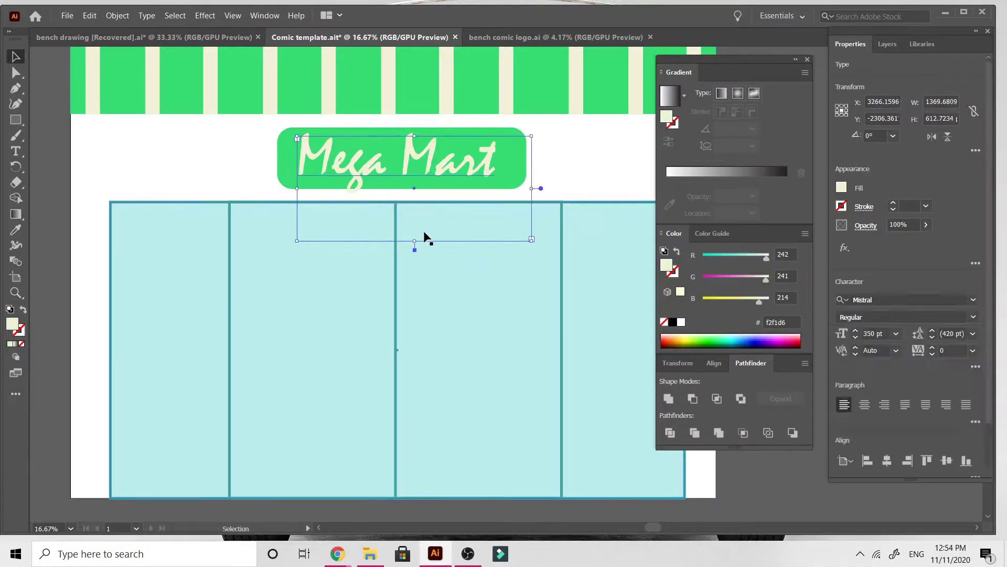
{"action": "left_click_drag", "start_coordinate": [415, 240], "coordinate": [415, 208]}
{"action": "left_click_drag", "start_coordinate": [446, 165], "coordinate": [453, 160]}
{"action": "left_click_drag", "start_coordinate": [535, 169], "coordinate": [506, 168]}
{"action": "left_click", "coordinate": [288, 174]}
{"action": "left_click_drag", "start_coordinate": [402, 189], "coordinate": [404, 194]}
{"action": "left_click", "coordinate": [576, 147]}
Change the Mega Mart lettering's font to Berlin Sans FB Demi Bold.
{"action": "scroll", "coordinate": [573, 127], "scroll_direction": "down", "scroll_amount": 3}
{"action": "left_click", "coordinate": [178, 225]}
{"action": "scroll", "coordinate": [178, 224], "scroll_direction": "right", "scroll_amount": 4}
{"action": "triple_click", "coordinate": [303, 157]}
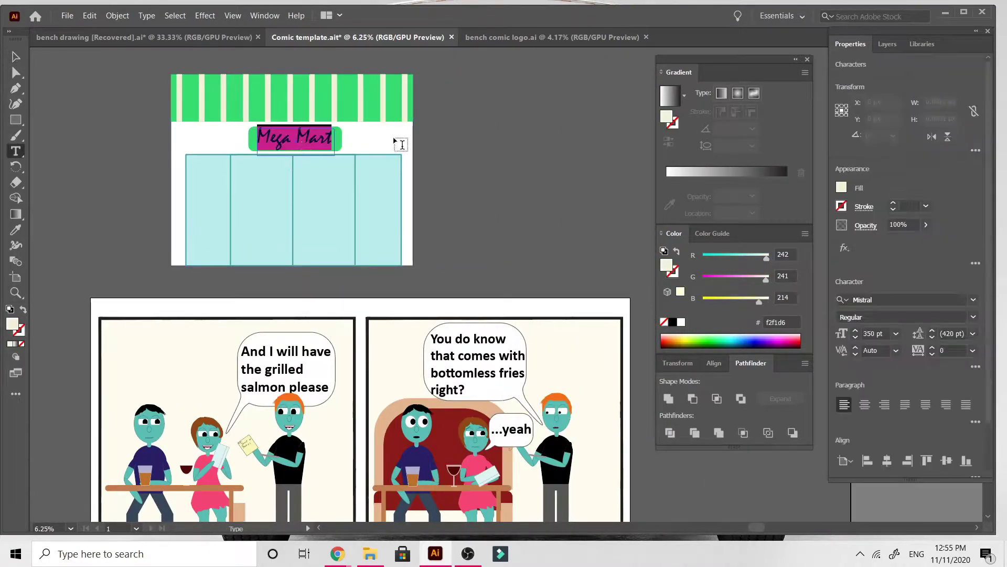
{"action": "left_click", "coordinate": [892, 299]}
{"action": "scroll", "coordinate": [840, 409], "scroll_direction": "down", "scroll_amount": 3}
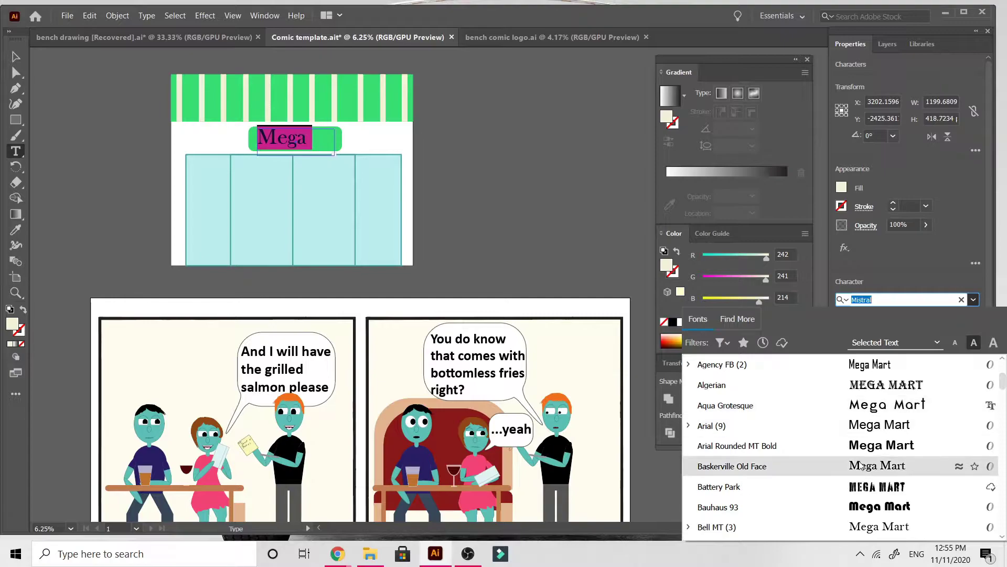
{"action": "scroll", "coordinate": [860, 504], "scroll_direction": "down", "scroll_amount": 3}
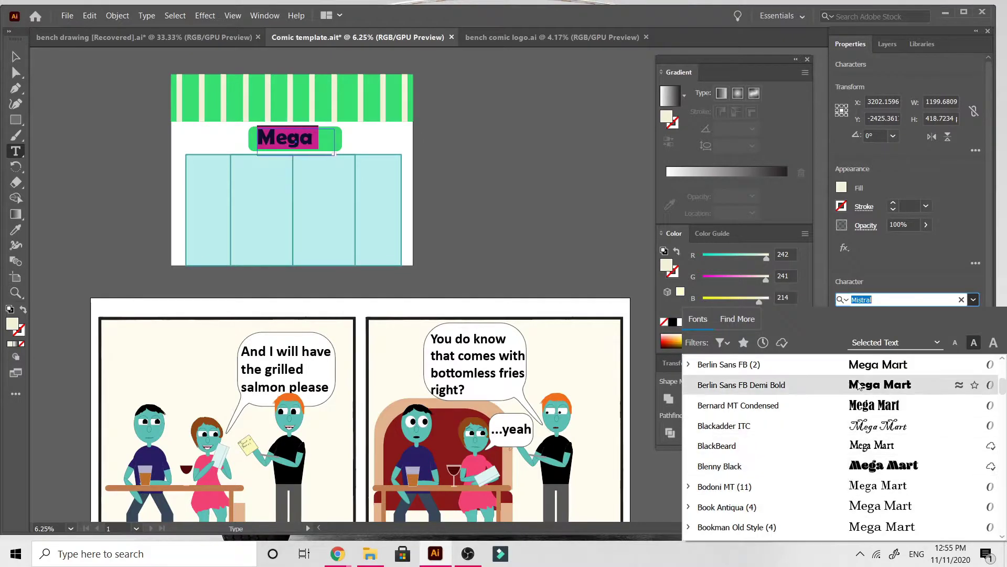
{"action": "left_click", "coordinate": [858, 386]}
{"action": "key", "text": "Escape"}
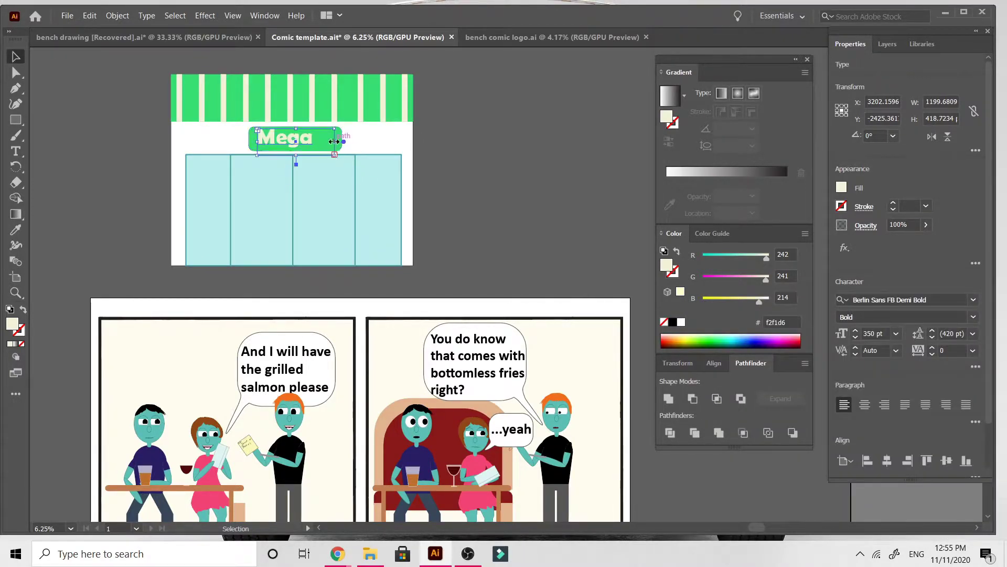
Widen the Mega Mart text box to about 2156 px so both words fit on one line, and move it over the sign.
{"action": "left_click_drag", "start_coordinate": [334, 141], "coordinate": [313, 137]}
{"action": "left_click", "coordinate": [430, 177]}
{"action": "scroll", "coordinate": [429, 177], "scroll_direction": "up", "scroll_amount": 5}
{"action": "scroll", "coordinate": [430, 177], "scroll_direction": "left", "scroll_amount": 4}
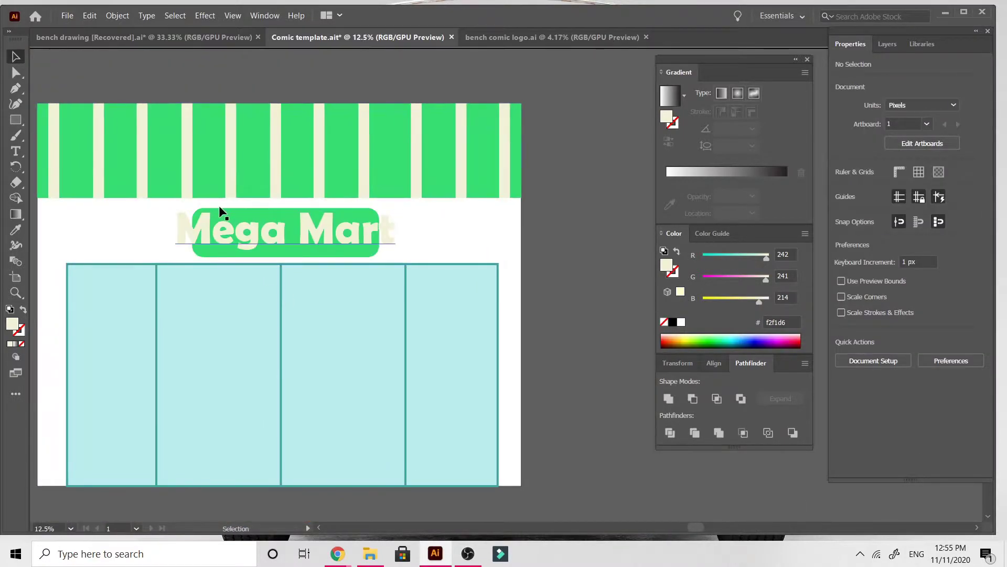
Widen the green sign on both sides beyond the lettering and centre the Mega Mart text on it.
{"action": "left_click", "coordinate": [223, 213]}
{"action": "left_click_drag", "start_coordinate": [219, 207], "coordinate": [161, 230]}
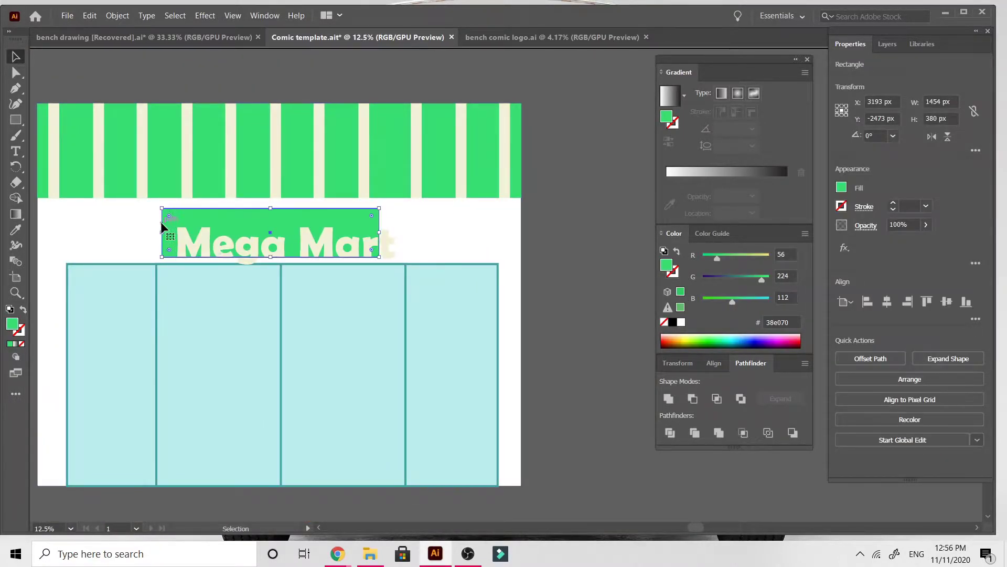
{"action": "left_click_drag", "start_coordinate": [379, 232], "coordinate": [411, 232]}
{"action": "mouse_move", "coordinate": [162, 232]}
{"action": "left_mouse_down"}
{"action": "mouse_move", "coordinate": [148, 232]}
{"action": "mouse_move", "coordinate": [168, 223]}
{"action": "left_mouse_up"}
{"action": "left_click", "coordinate": [540, 260]}
{"action": "left_click_drag", "start_coordinate": [291, 245], "coordinate": [286, 235]}
{"action": "left_click", "coordinate": [562, 299]}
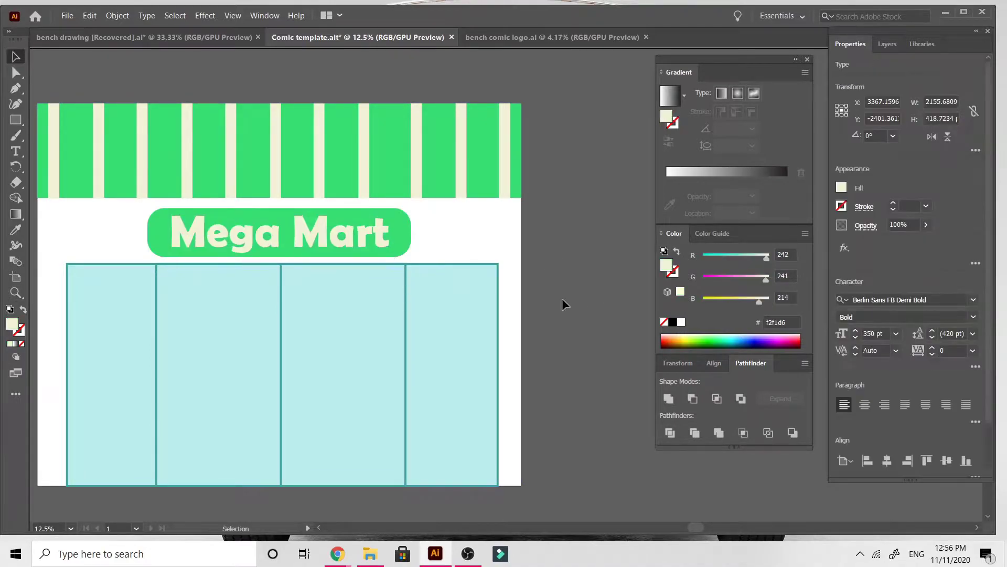
Examine the storefront alongside the comic panels and the characters in the first panel.
{"action": "scroll", "coordinate": [564, 300], "scroll_direction": "down", "scroll_amount": 3}
{"action": "scroll", "coordinate": [382, 252], "scroll_direction": "right", "scroll_amount": 3}
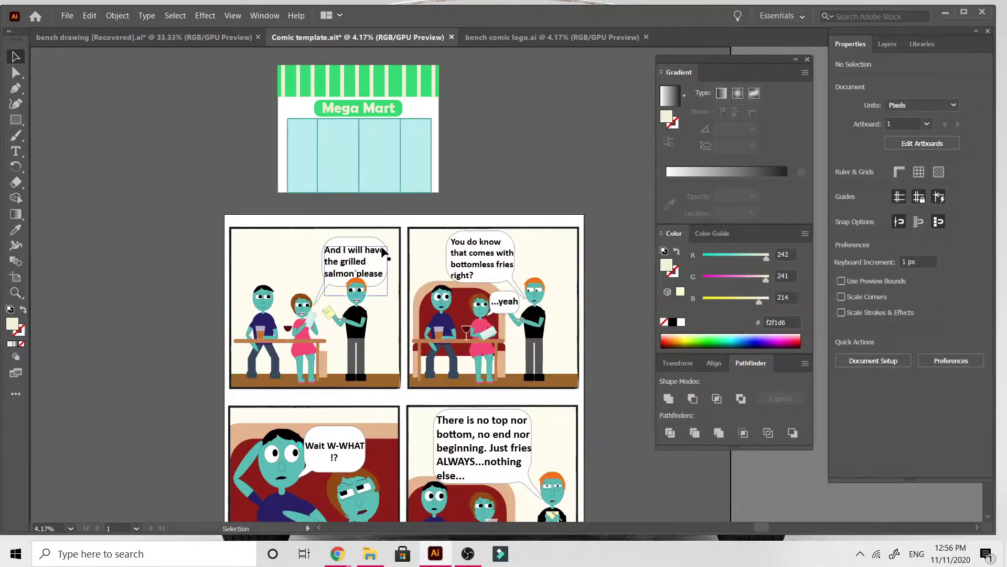
{"action": "scroll", "coordinate": [383, 252], "scroll_direction": "down", "scroll_amount": 2}
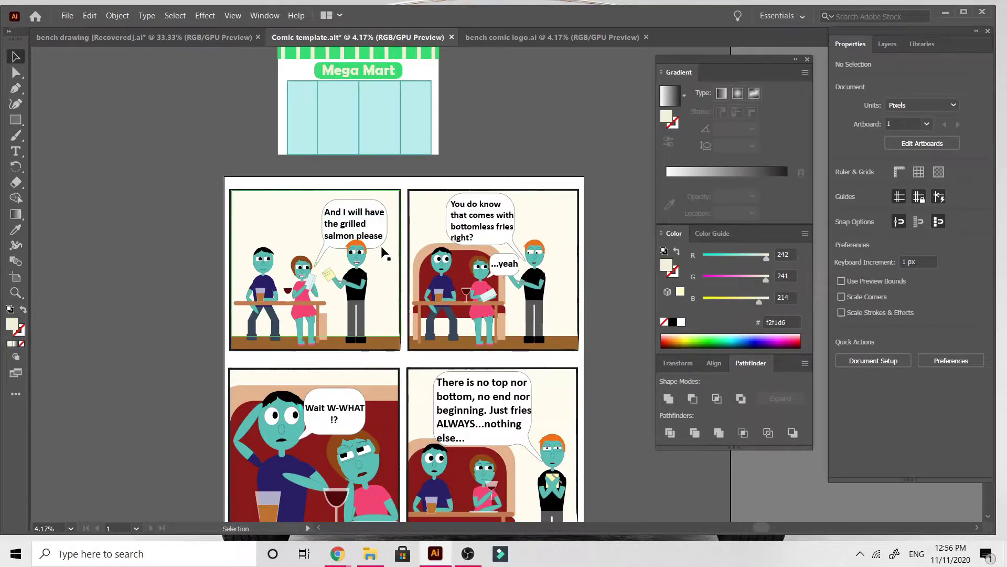
{"action": "scroll", "coordinate": [385, 254], "scroll_direction": "up", "scroll_amount": 3}
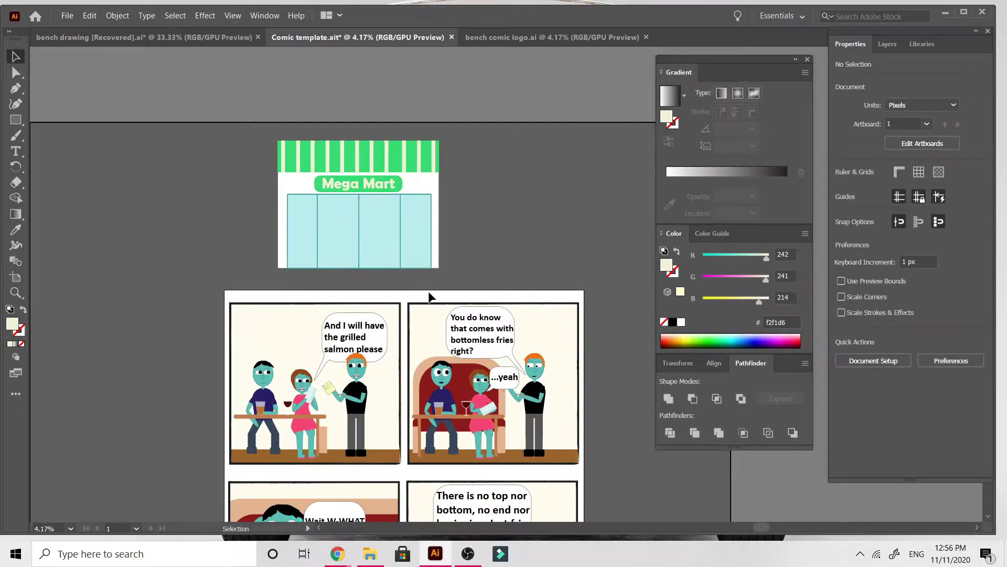
{"action": "scroll", "coordinate": [429, 292], "scroll_direction": "up", "scroll_amount": 3}
{"action": "scroll", "coordinate": [429, 292], "scroll_direction": "down", "scroll_amount": 6}
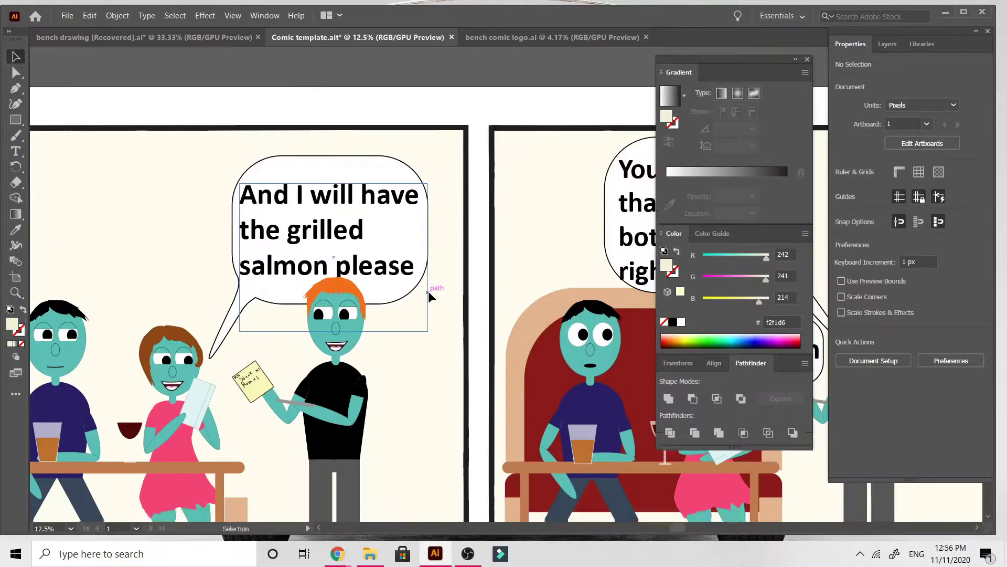
{"action": "scroll", "coordinate": [428, 290], "scroll_direction": "down", "scroll_amount": 2}
{"action": "scroll", "coordinate": [428, 290], "scroll_direction": "up", "scroll_amount": 1}
{"action": "scroll", "coordinate": [428, 291], "scroll_direction": "left", "scroll_amount": 7}
{"action": "scroll", "coordinate": [428, 291], "scroll_direction": "right", "scroll_amount": 2}
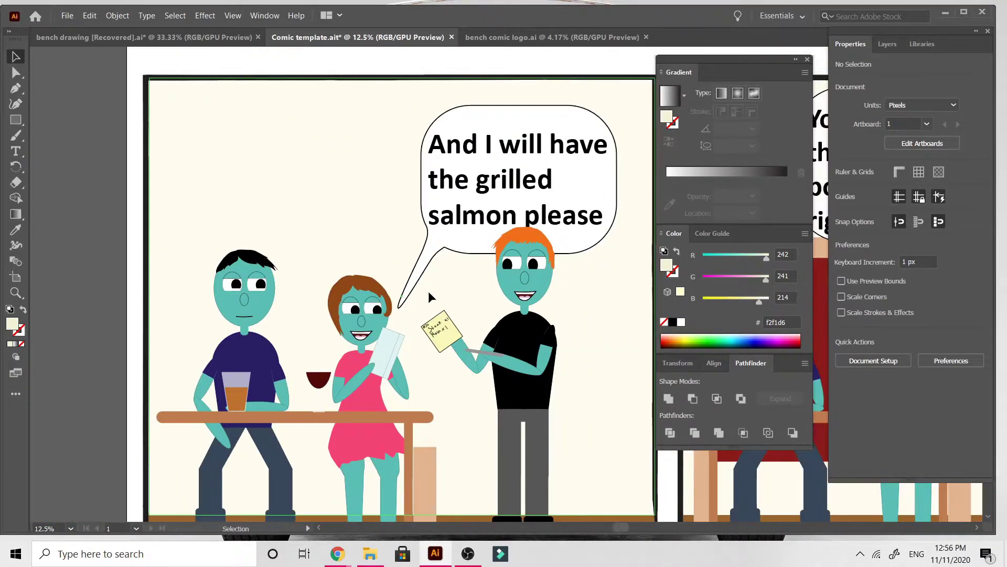
Select the seated man, the woman, their drinks and the tabletop in the first panel and move them off the artboard beside it.
{"action": "scroll", "coordinate": [429, 290], "scroll_direction": "down", "scroll_amount": 4}
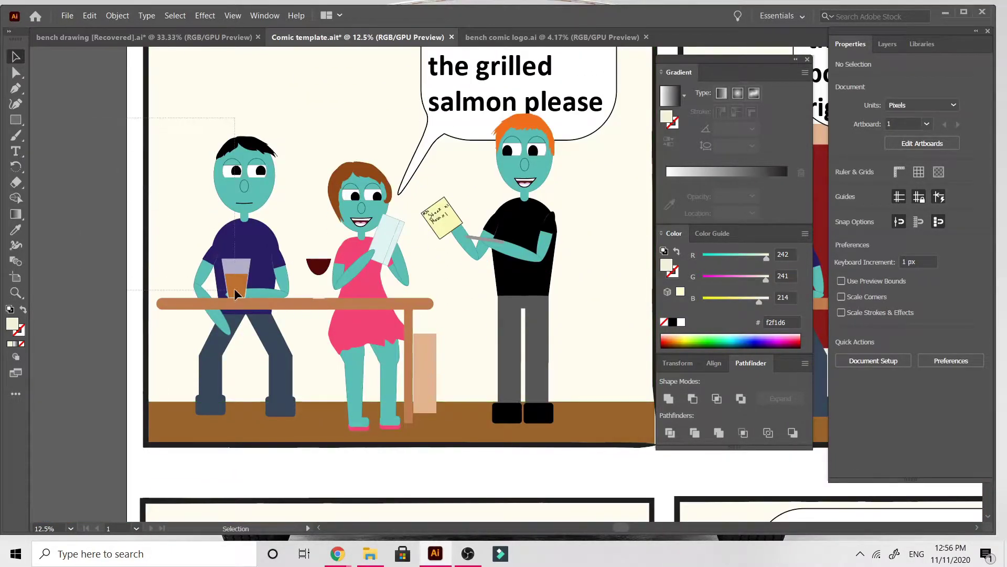
{"action": "left_click_drag", "start_coordinate": [380, 370], "coordinate": [380, 370]}
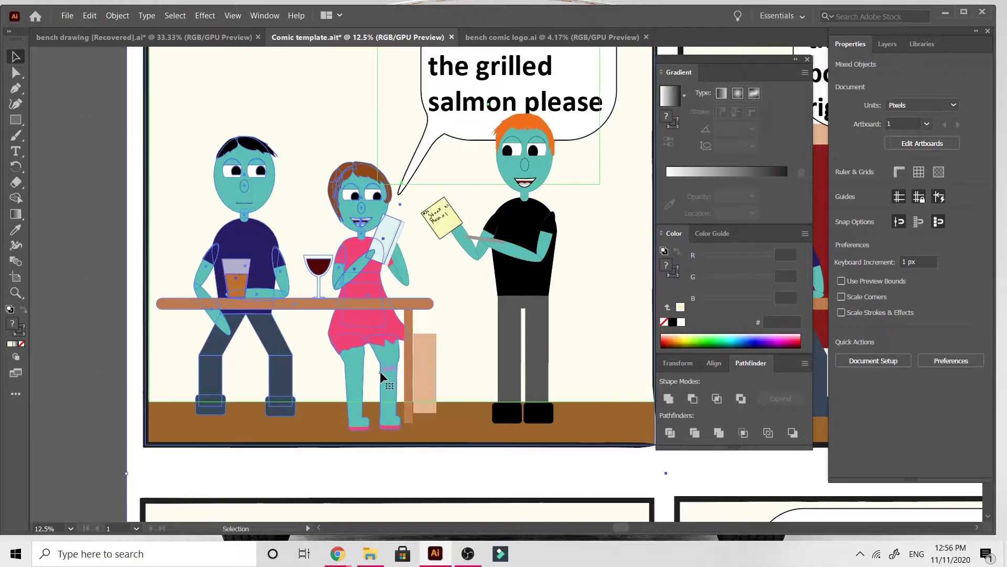
{"action": "left_click", "coordinate": [145, 140], "text": "shift"}
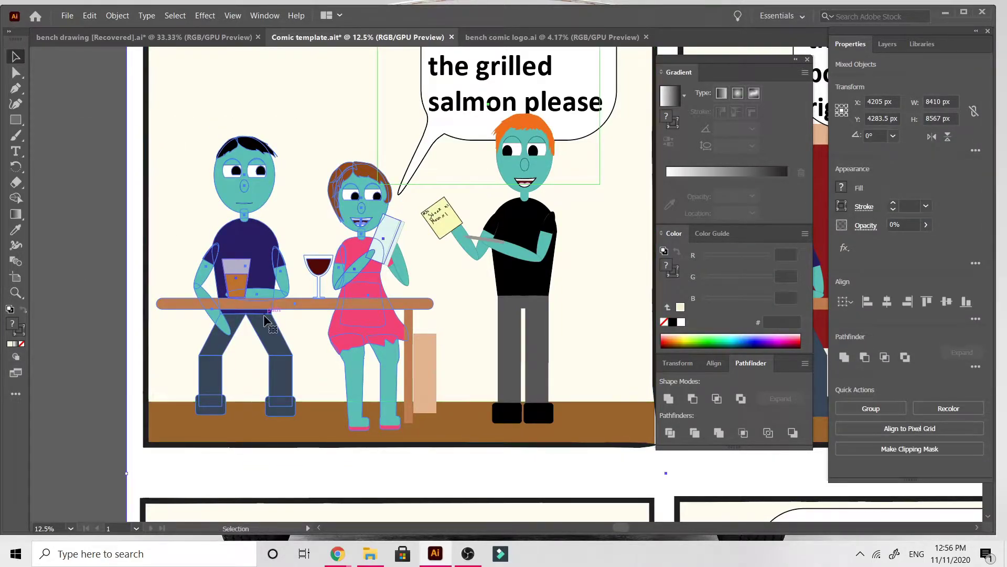
{"action": "scroll", "coordinate": [264, 314], "scroll_direction": "left", "scroll_amount": 6}
{"action": "left_click_drag", "start_coordinate": [482, 284], "coordinate": [35, 255]}
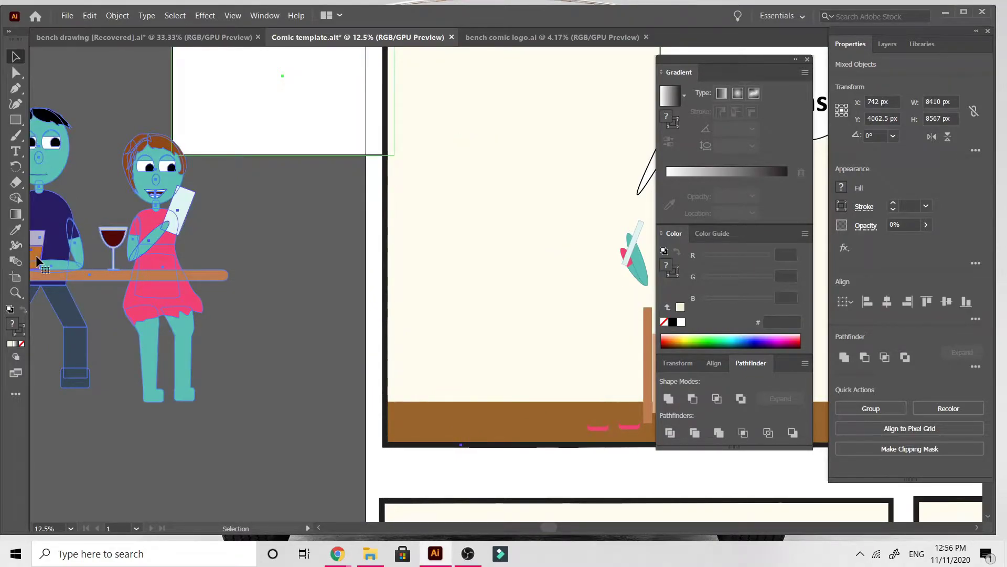
Move the woman's leftover arm, menu piece and pink shoes out of the first panel to her relocated figure.
{"action": "scroll", "coordinate": [36, 255], "scroll_direction": "right", "scroll_amount": 3}
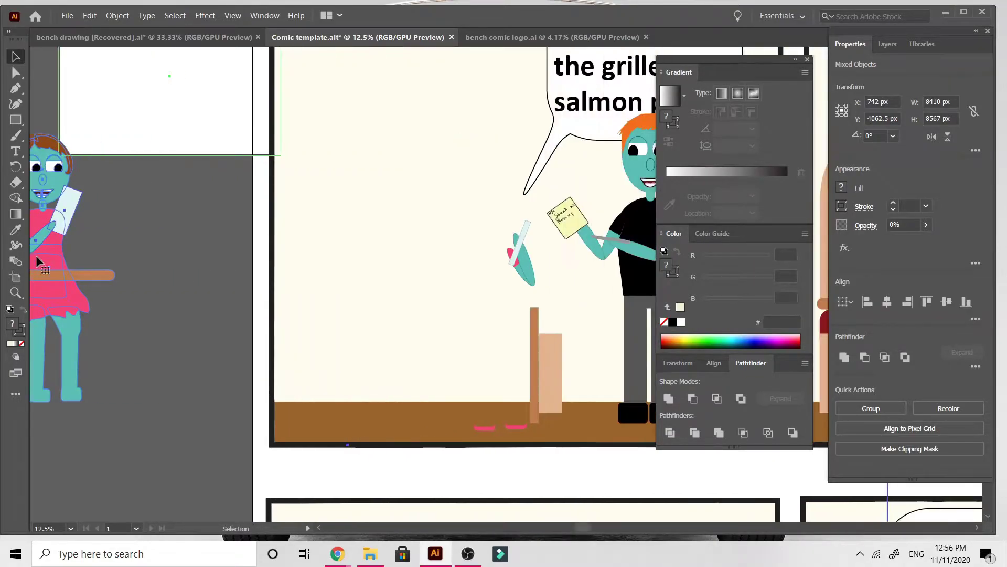
{"action": "left_click", "coordinate": [523, 272]}
{"action": "left_click_drag", "start_coordinate": [524, 272], "coordinate": [86, 243]}
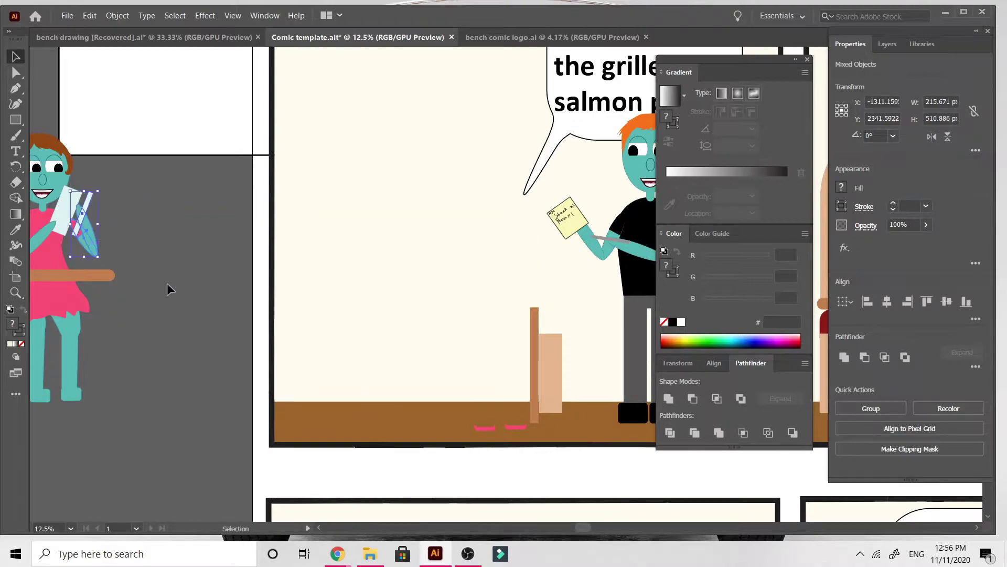
{"action": "left_click", "coordinate": [516, 426]}
{"action": "left_click_drag", "start_coordinate": [517, 427], "coordinate": [111, 447]}
{"action": "key", "text": "ctrl+minus"}
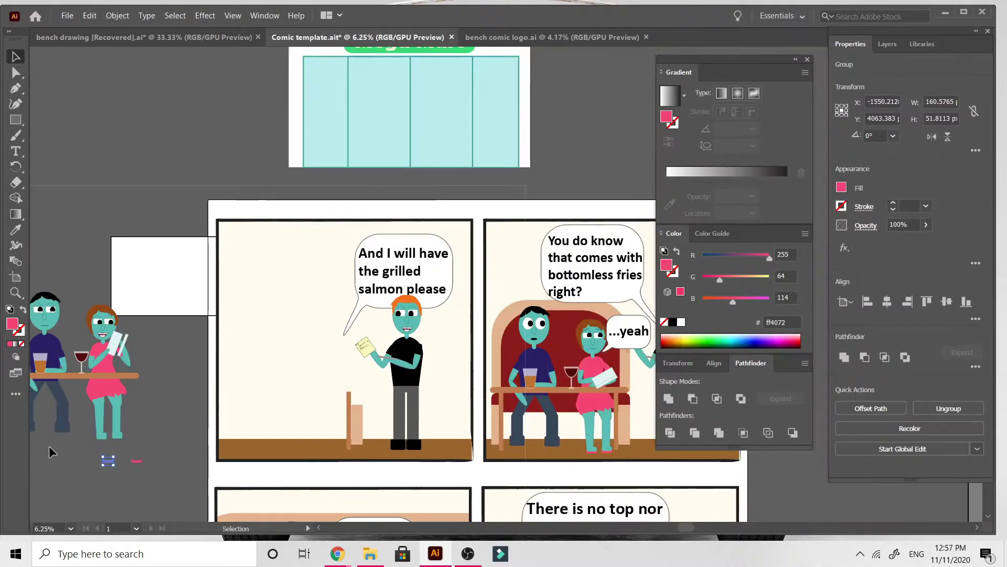
Move the blank white rectangle up above the relocated couple and shift the storefront slightly further from the comic page.
{"action": "scroll", "coordinate": [49, 445], "scroll_direction": "right", "scroll_amount": 3}
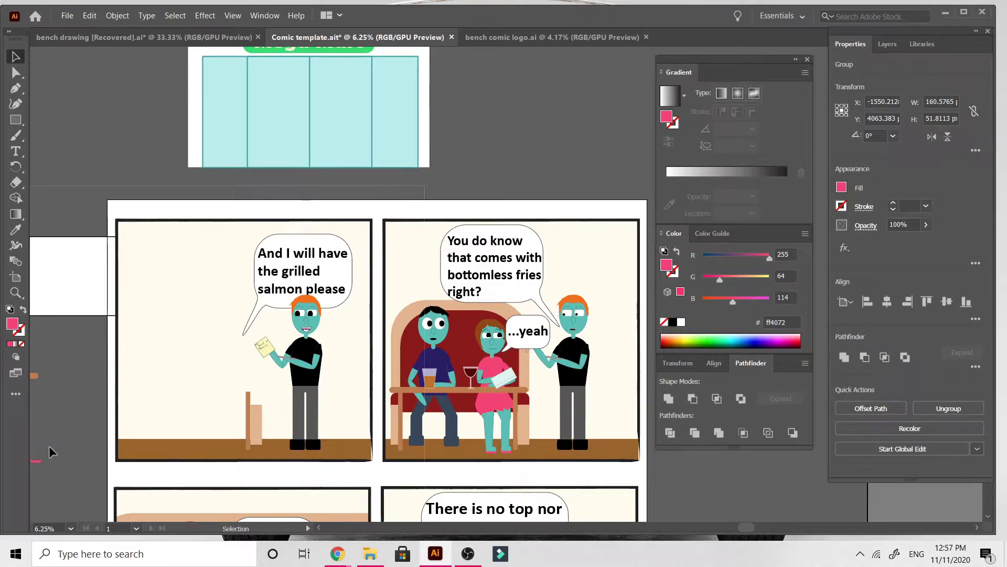
{"action": "scroll", "coordinate": [181, 278], "scroll_direction": "left", "scroll_amount": 3}
{"action": "left_click_drag", "start_coordinate": [181, 278], "coordinate": [103, 164]}
{"action": "scroll", "coordinate": [397, 164], "scroll_direction": "down", "scroll_amount": 2}
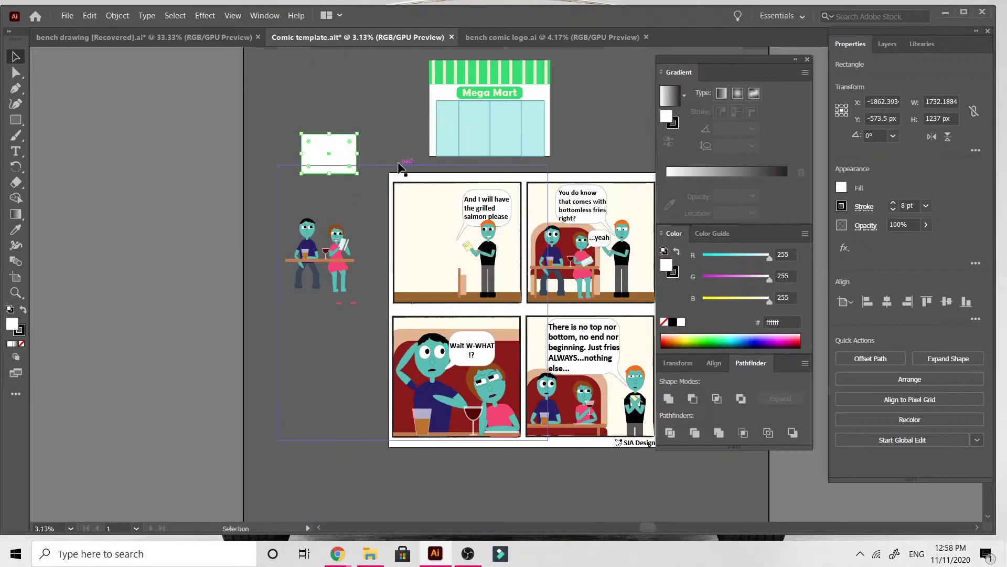
{"action": "left_click_drag", "start_coordinate": [491, 121], "coordinate": [500, 112]}
Delete the brown floor strip from the first panel.
{"action": "scroll", "coordinate": [500, 273], "scroll_direction": "up", "scroll_amount": 1}
{"action": "scroll", "coordinate": [420, 315], "scroll_direction": "right", "scroll_amount": 3}
{"action": "scroll", "coordinate": [415, 330], "scroll_direction": "left", "scroll_amount": 1}
{"action": "scroll", "coordinate": [451, 310], "scroll_direction": "right", "scroll_amount": 1}
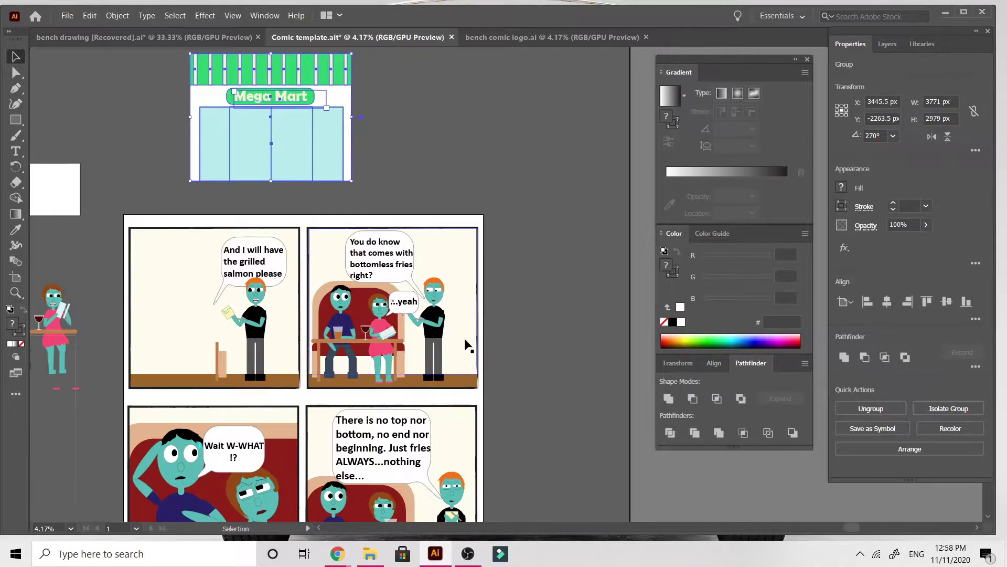
{"action": "left_click", "coordinate": [297, 381]}
{"action": "key", "text": "Delete"}
Recolour the second panel's floor strip to grey adadad and stretch it across the first panel too.
{"action": "left_click", "coordinate": [473, 384]}
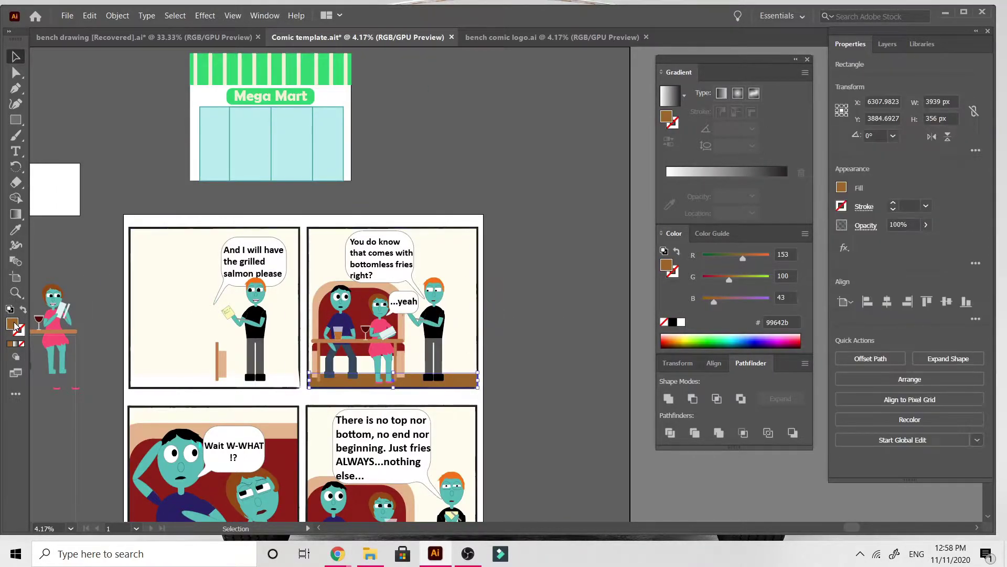
{"action": "double_click", "coordinate": [14, 326]}
{"action": "left_click", "coordinate": [330, 205]}
{"action": "left_click", "coordinate": [610, 158]}
{"action": "left_click_drag", "start_coordinate": [309, 381], "coordinate": [131, 382]}
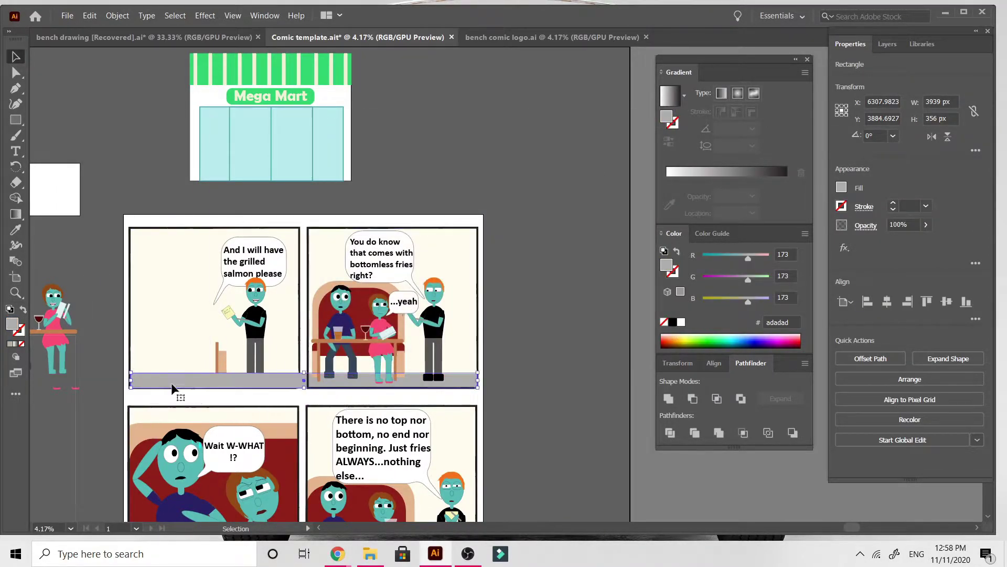
Delete the first panel's frame and cream background, and move its waiter, speech bubble and table piece off the artboard.
{"action": "left_click", "coordinate": [299, 236]}
{"action": "key", "text": "Delete"}
{"action": "left_click", "coordinate": [290, 234]}
{"action": "key", "text": "Delete"}
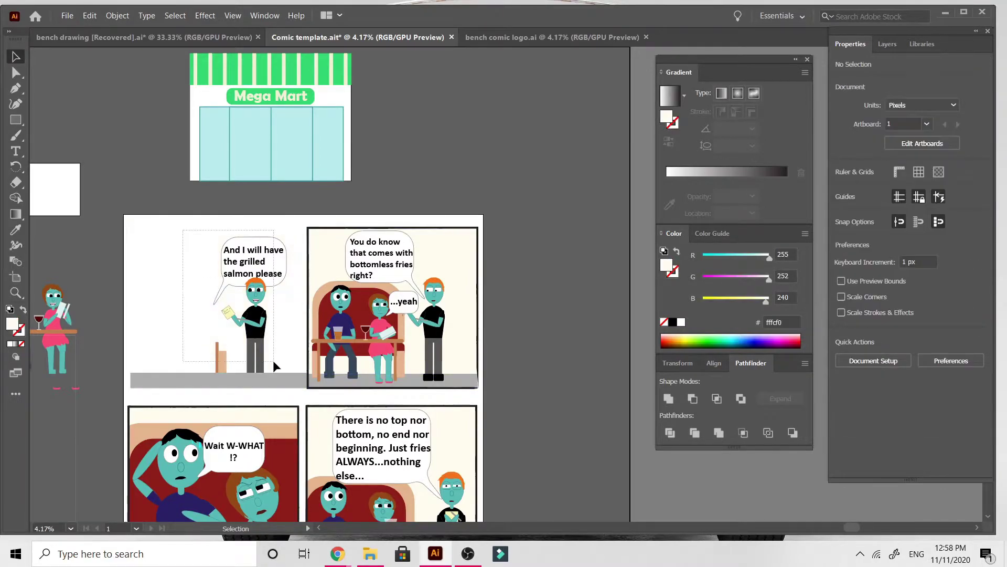
{"action": "left_click_drag", "start_coordinate": [273, 360], "coordinate": [578, 212]}
Stretch the second panel's black frame across both top panels and move its cream background off the page.
{"action": "left_click", "coordinate": [310, 278]}
{"action": "left_click_drag", "start_coordinate": [308, 308], "coordinate": [130, 304]}
{"action": "left_click_drag", "start_coordinate": [327, 265], "coordinate": [505, 63]}
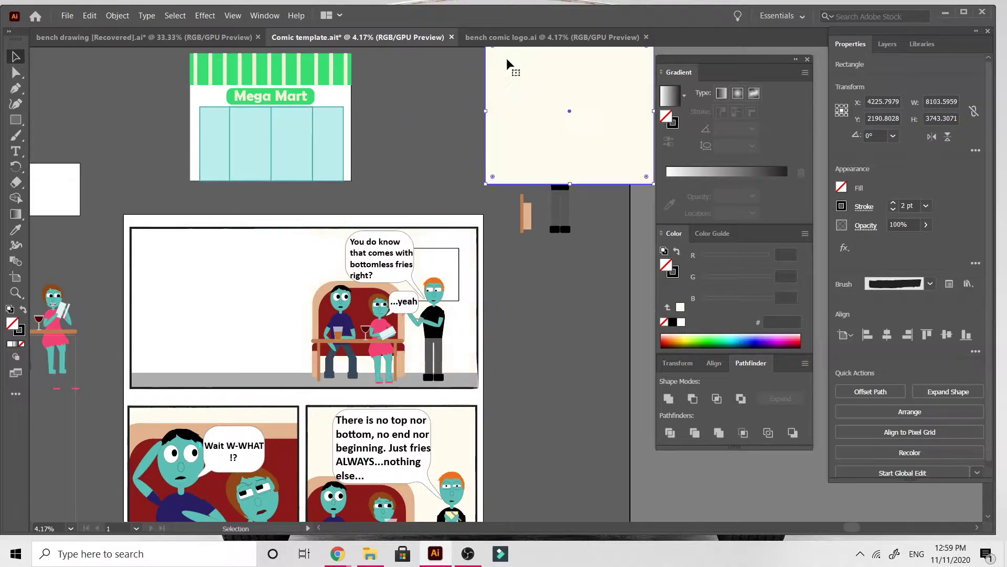
Select the second panel's couple, bench, waiter and speech bubbles and move them off the page beside the comic.
{"action": "left_click_drag", "start_coordinate": [261, 248], "coordinate": [466, 380]}
{"action": "scroll", "coordinate": [379, 158], "scroll_direction": "down", "scroll_amount": 4}
{"action": "left_click_drag", "start_coordinate": [381, 157], "coordinate": [638, 380]}
{"action": "scroll", "coordinate": [599, 388], "scroll_direction": "up", "scroll_amount": 4}
{"action": "scroll", "coordinate": [367, 299], "scroll_direction": "right", "scroll_amount": 3}
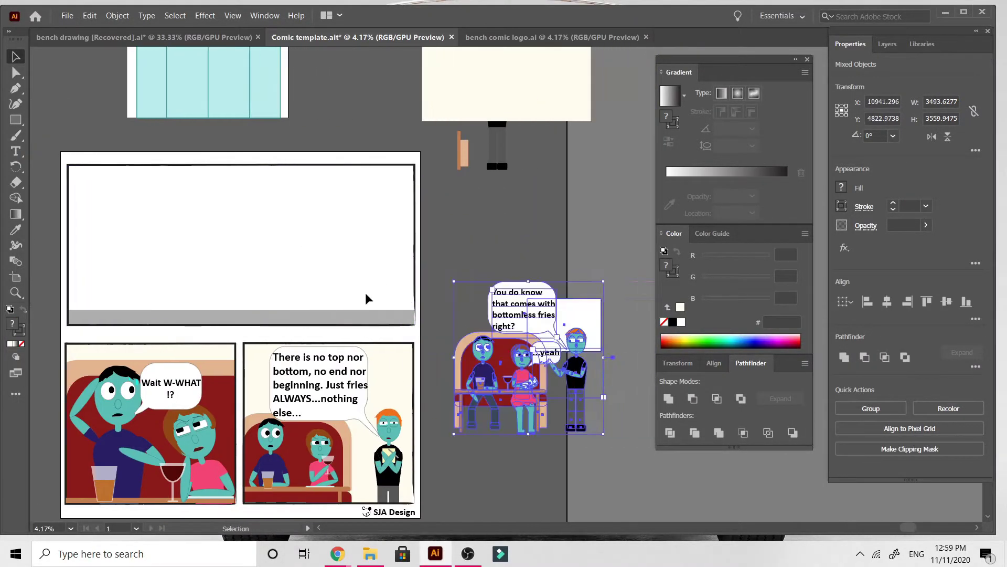
Move the Mega Mart storefront into the right half of the wide top panel, standing on the grey floor.
{"action": "scroll", "coordinate": [367, 299], "scroll_direction": "up", "scroll_amount": 3}
{"action": "left_click_drag", "start_coordinate": [232, 173], "coordinate": [347, 360]}
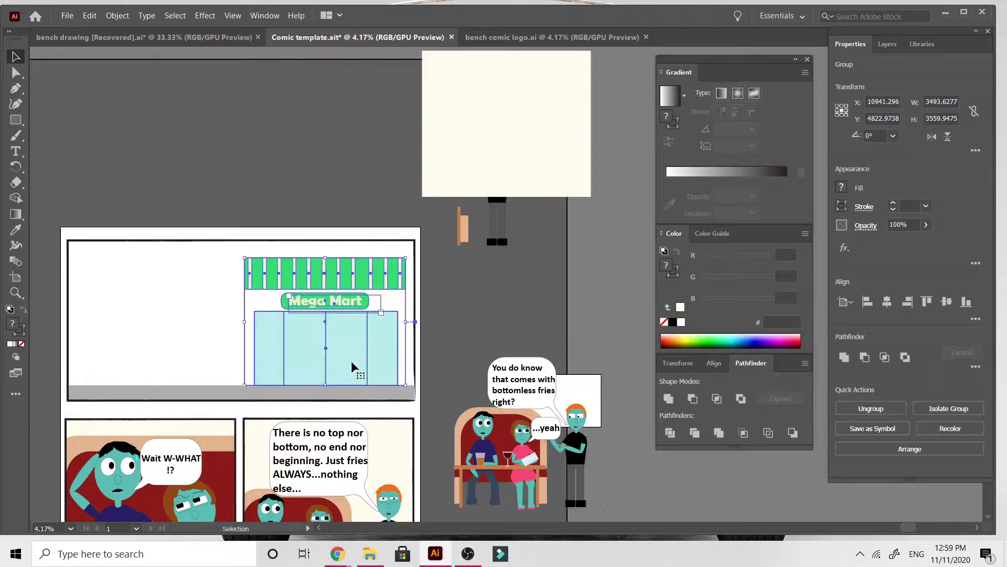
{"action": "left_click", "coordinate": [486, 328]}
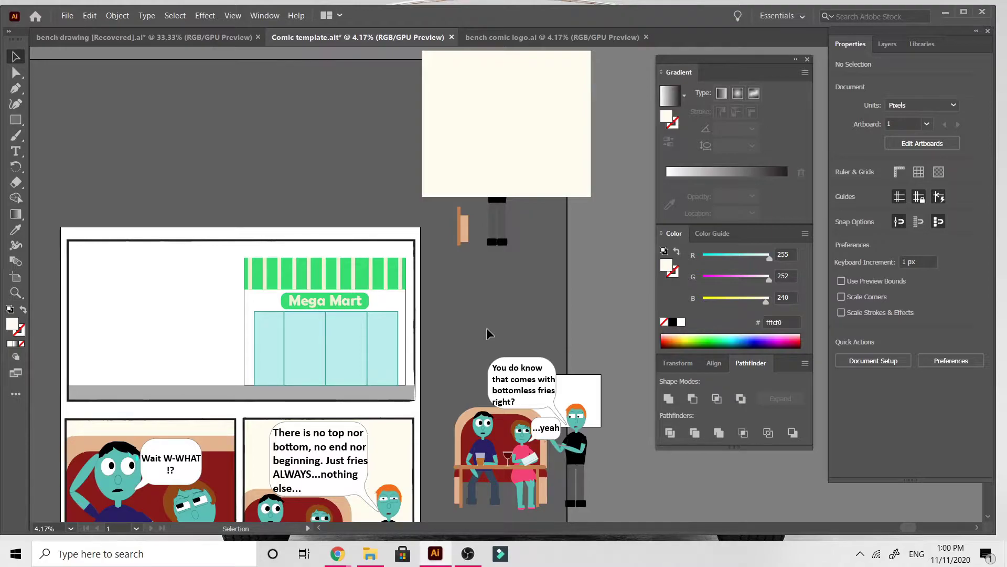
Move the cream background rectangle away from the waiter to the empty space above the wide top panel.
{"action": "scroll", "coordinate": [488, 335], "scroll_direction": "down", "scroll_amount": 5}
{"action": "scroll", "coordinate": [488, 334], "scroll_direction": "left", "scroll_amount": 4}
{"action": "scroll", "coordinate": [489, 334], "scroll_direction": "up", "scroll_amount": 8}
{"action": "scroll", "coordinate": [489, 334], "scroll_direction": "right", "scroll_amount": 6}
{"action": "left_click_drag", "start_coordinate": [434, 236], "coordinate": [207, 220]}
{"action": "scroll", "coordinate": [206, 221], "scroll_direction": "left", "scroll_amount": 2}
Fill the background rectangle with light blue c0feff and fit it across the wide top panel behind the storefront.
{"action": "double_click", "coordinate": [12, 323]}
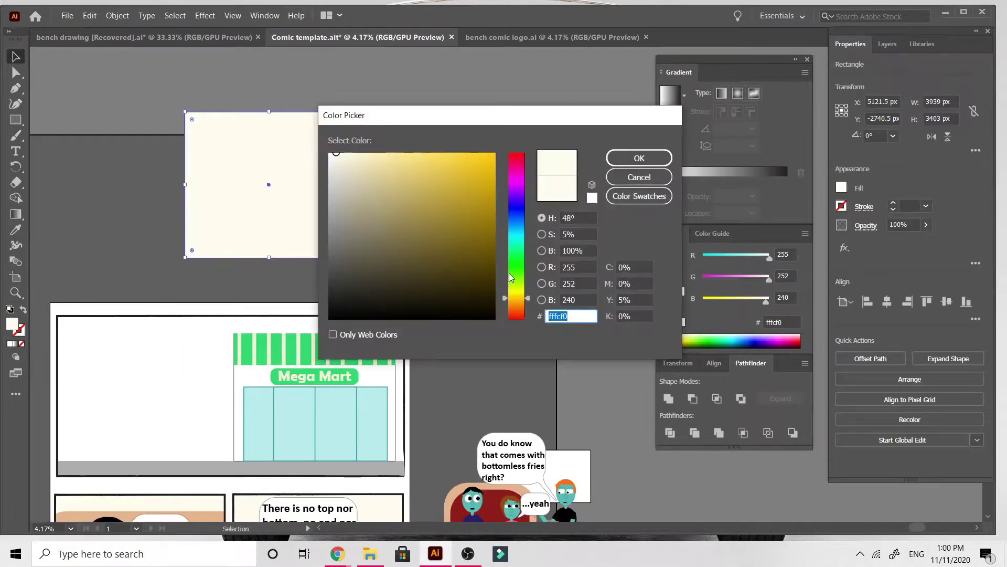
{"action": "left_click", "coordinate": [512, 236]}
{"action": "left_click", "coordinate": [370, 154]}
{"action": "key", "text": "Return"}
{"action": "left_click_drag", "start_coordinate": [294, 178], "coordinate": [167, 381]}
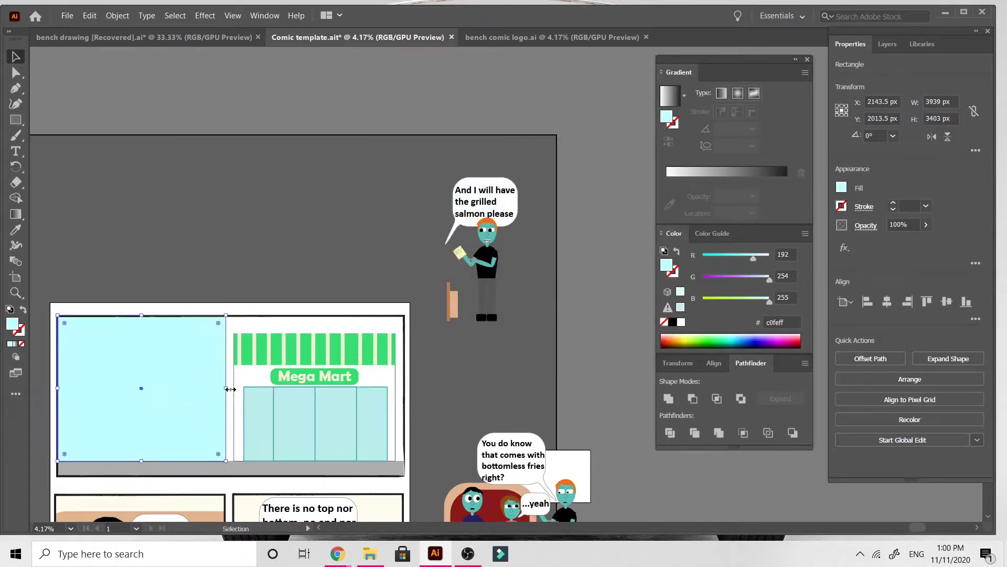
{"action": "left_click_drag", "start_coordinate": [230, 389], "coordinate": [405, 390]}
Lighten the wide panel's sky background to the very pale blue ebfffe.
{"action": "double_click", "coordinate": [12, 324]}
{"action": "left_click", "coordinate": [650, 157]}
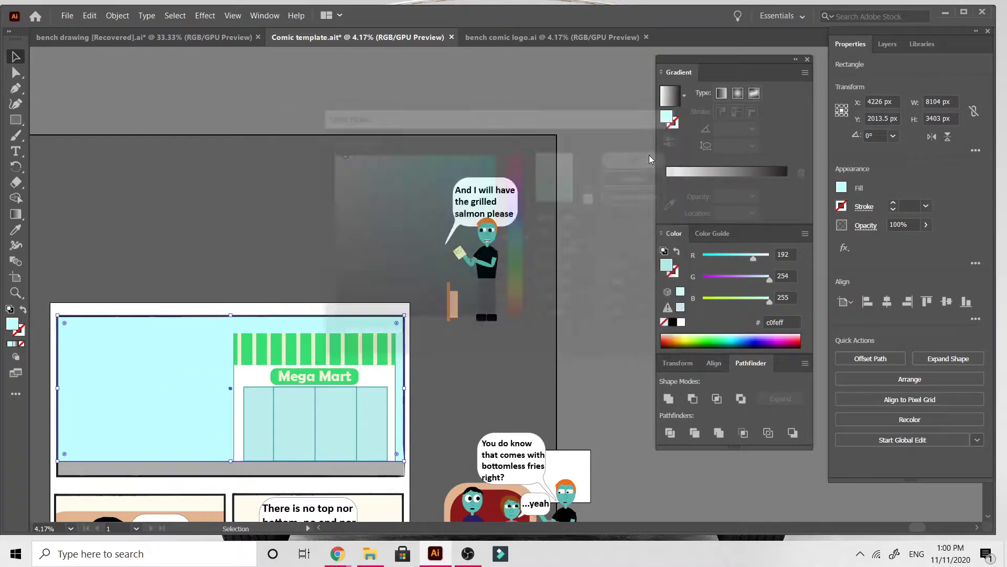
{"action": "double_click", "coordinate": [12, 324]}
{"action": "left_click_drag", "start_coordinate": [352, 154], "coordinate": [342, 151]}
{"action": "left_click", "coordinate": [633, 158]}
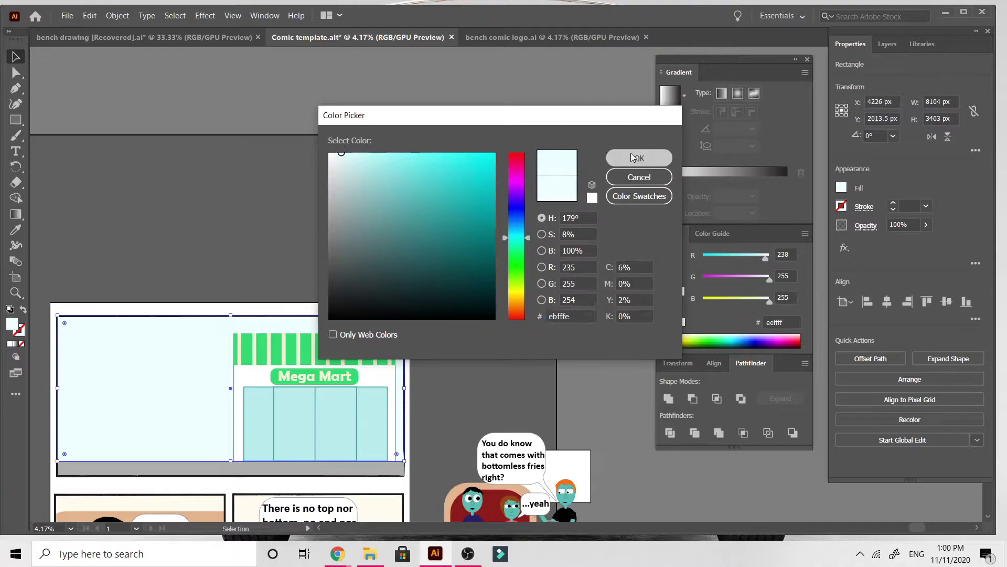
{"action": "left_click", "coordinate": [633, 158]}
{"action": "left_click", "coordinate": [339, 204]}
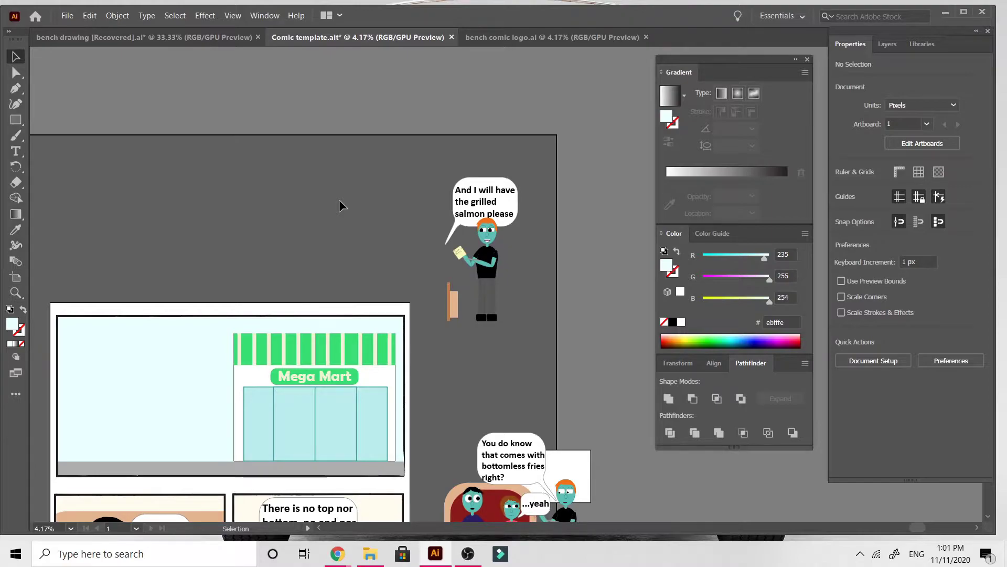
Try to move the waiter into the wide top panel and rearrange his stacking order, and undo the move.
{"action": "scroll", "coordinate": [246, 226], "scroll_direction": "down", "scroll_amount": 4}
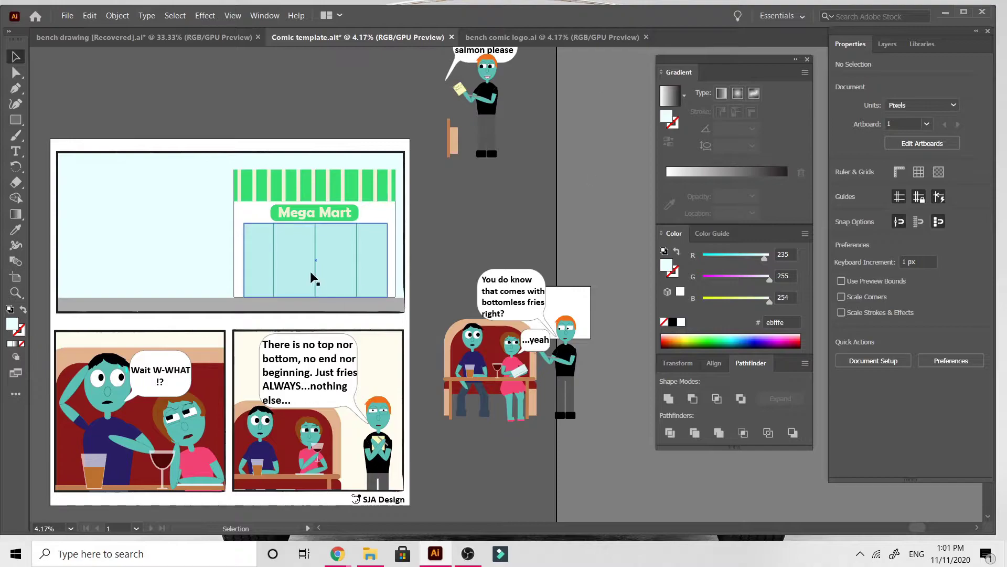
{"action": "scroll", "coordinate": [312, 275], "scroll_direction": "left", "scroll_amount": 5}
{"action": "scroll", "coordinate": [86, 164], "scroll_direction": "down", "scroll_amount": 2}
{"action": "scroll", "coordinate": [366, 396], "scroll_direction": "right", "scroll_amount": 5}
{"action": "scroll", "coordinate": [365, 396], "scroll_direction": "up", "scroll_amount": 3}
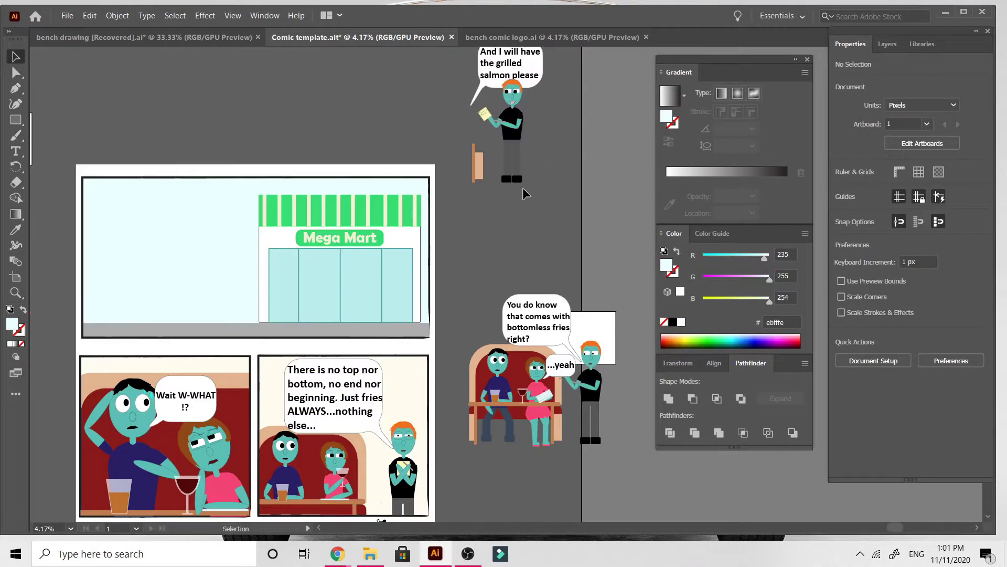
{"action": "left_click_drag", "start_coordinate": [518, 135], "coordinate": [118, 287]}
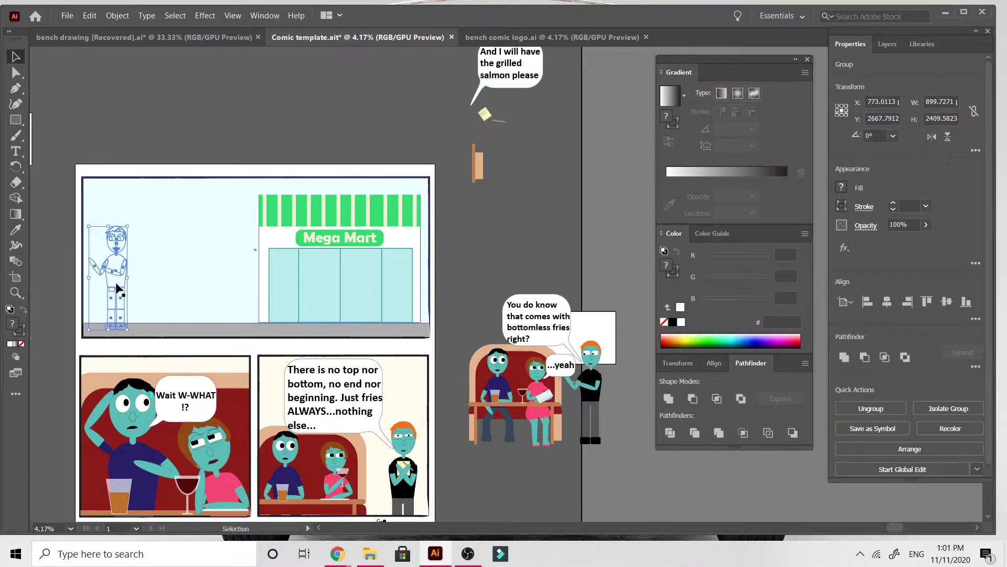
{"action": "right_click", "coordinate": [116, 284]}
{"action": "mouse_move", "coordinate": [182, 424]}
{"action": "left_click", "coordinate": [272, 423]}
{"action": "left_click", "coordinate": [215, 97]}
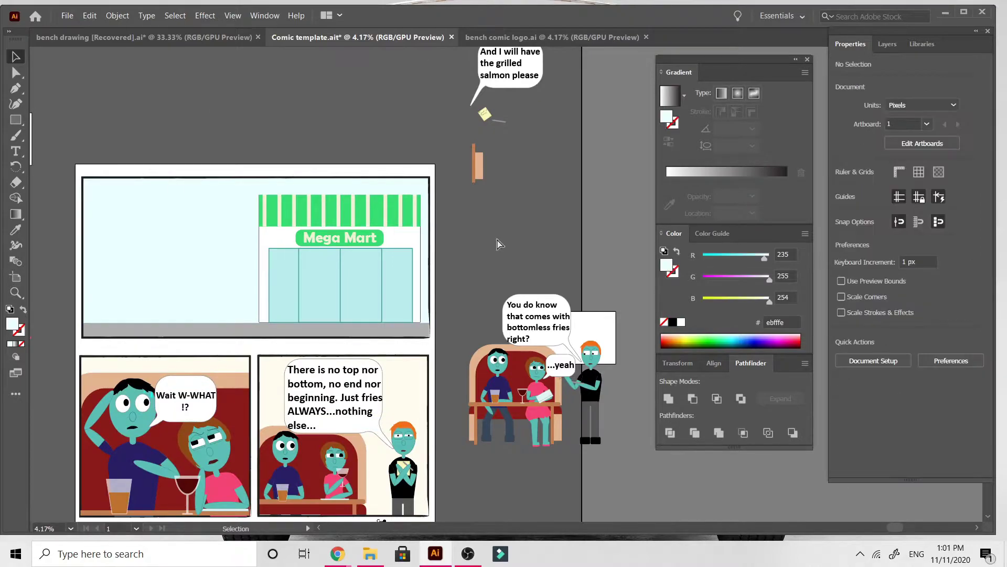
{"action": "key", "text": "ctrl+z"}
Cut the orange-haired waiter from beside the page so he can go onto another layer.
{"action": "left_click", "coordinate": [896, 45]}
{"action": "right_click", "coordinate": [514, 153]}
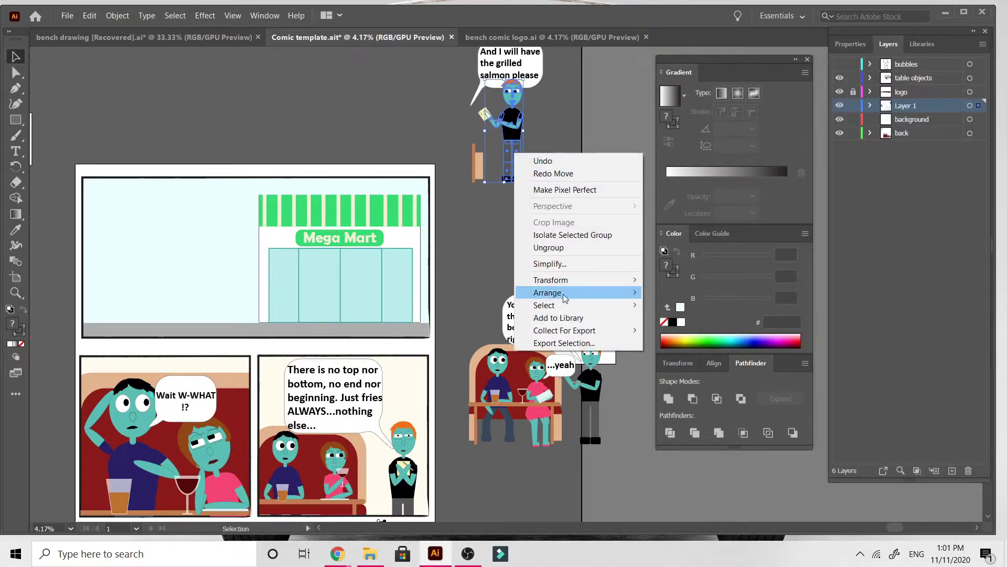
{"action": "left_click", "coordinate": [425, 134]}
{"action": "left_click", "coordinate": [512, 131]}
{"action": "left_click", "coordinate": [90, 16]}
{"action": "left_click", "coordinate": [98, 57]}
Create a new layer named people at the top of the layer stack.
{"action": "left_click", "coordinate": [840, 64]}
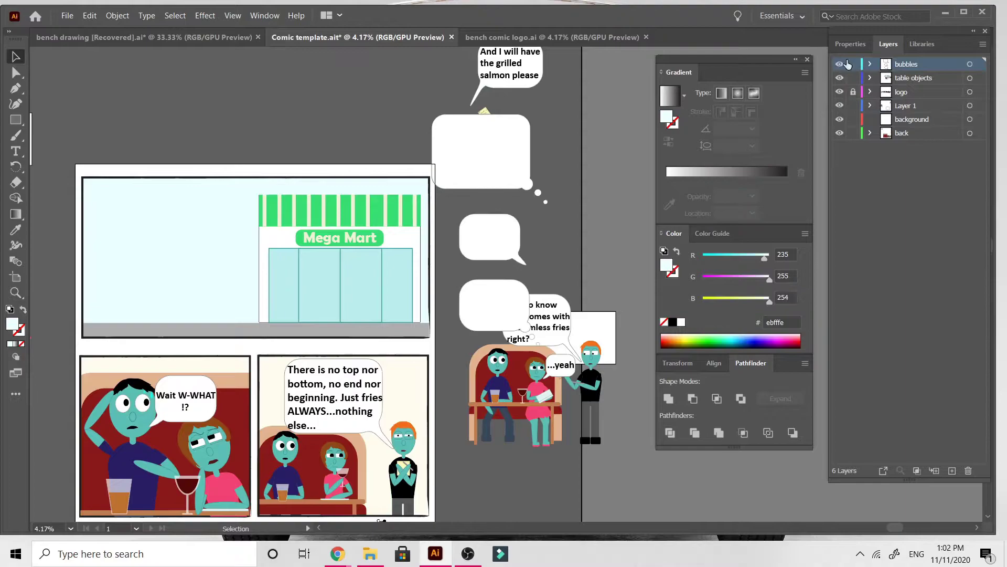
{"action": "left_click", "coordinate": [840, 64]}
{"action": "left_click", "coordinate": [983, 44]}
{"action": "left_click", "coordinate": [912, 65]}
{"action": "type", "text": "people"}
{"action": "key", "text": "Return"}
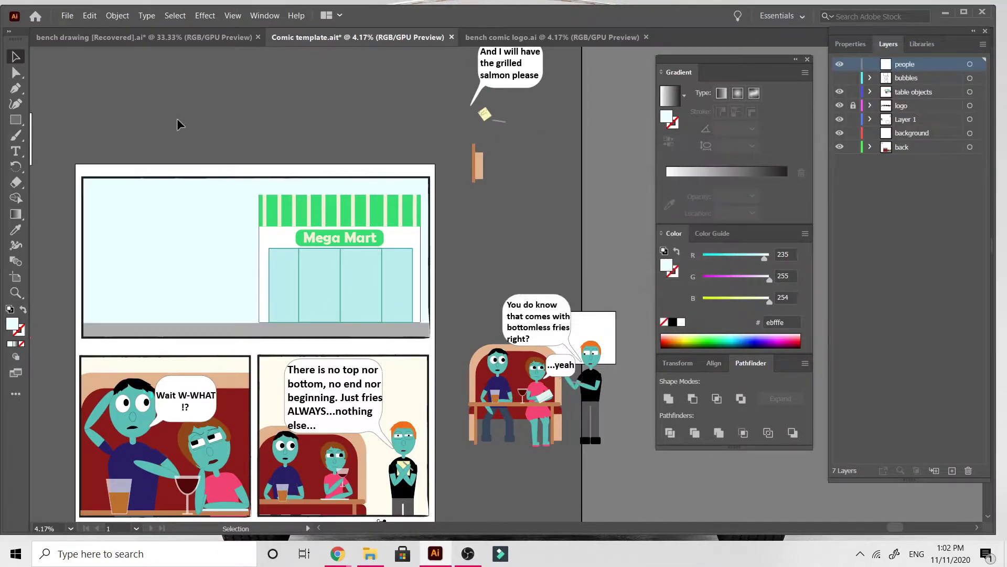
Paste the waiter into the people layer and stand him near the left edge of the wide top panel.
{"action": "left_click", "coordinate": [90, 16]}
{"action": "left_click", "coordinate": [101, 85]}
{"action": "left_click_drag", "start_coordinate": [506, 272], "coordinate": [120, 262]}
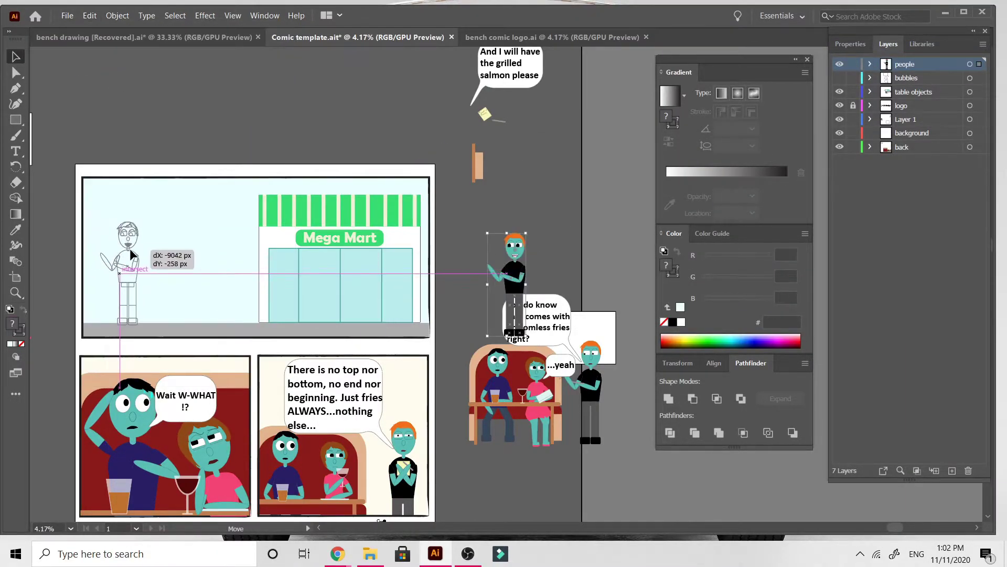
Reflect the waiter across the vertical axis so he faces the storefront.
{"action": "right_click", "coordinate": [203, 247]}
{"action": "mouse_move", "coordinate": [176, 375]}
{"action": "left_click", "coordinate": [293, 418]}
{"action": "left_click", "coordinate": [747, 273]}
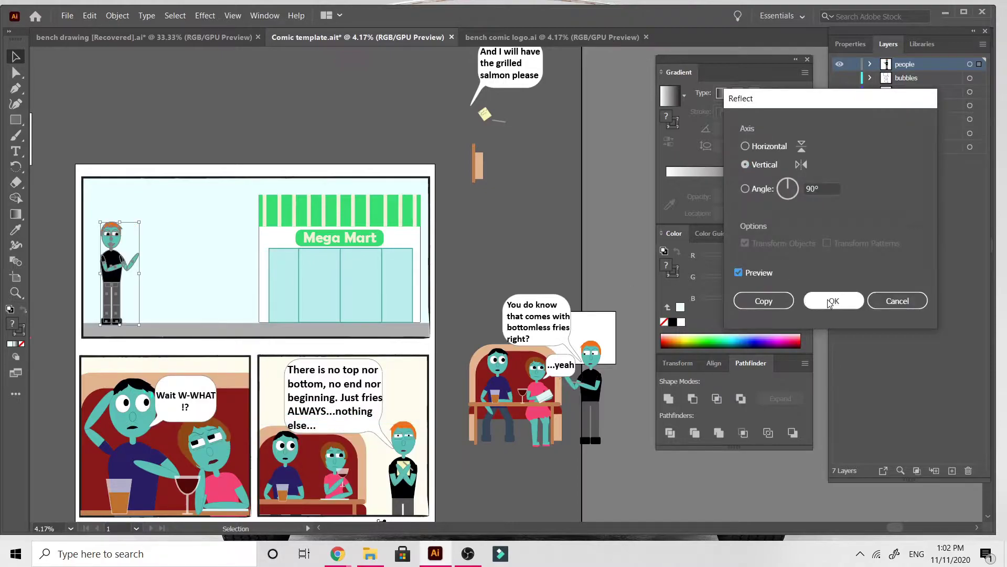
{"action": "left_click", "coordinate": [833, 301]}
Enlarge the storefront up to the panel's top edge and shift it against the right side of the frame.
{"action": "left_click", "coordinate": [327, 264]}
{"action": "left_click_drag", "start_coordinate": [258, 194], "coordinate": [240, 180]}
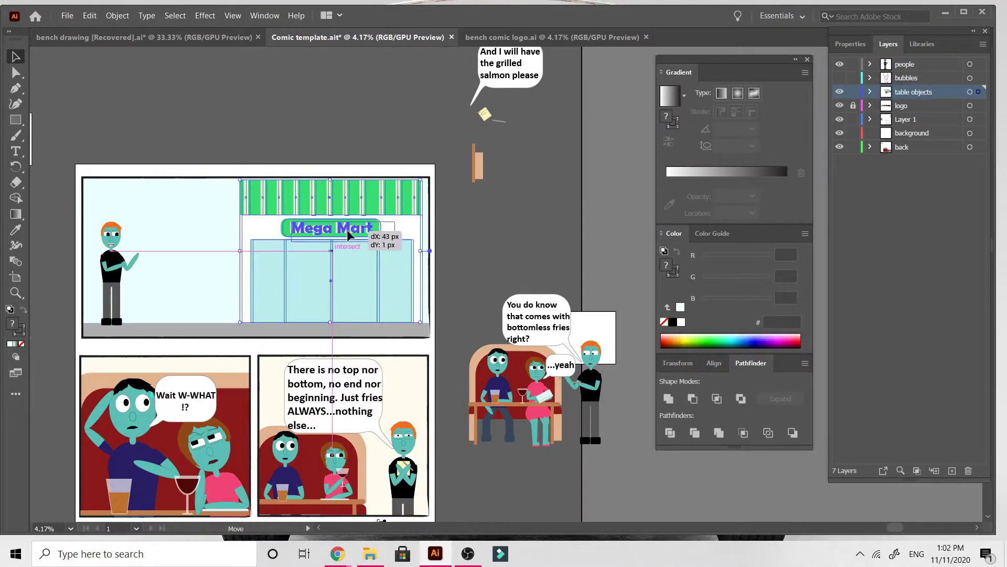
{"action": "left_click_drag", "start_coordinate": [346, 235], "coordinate": [359, 237]}
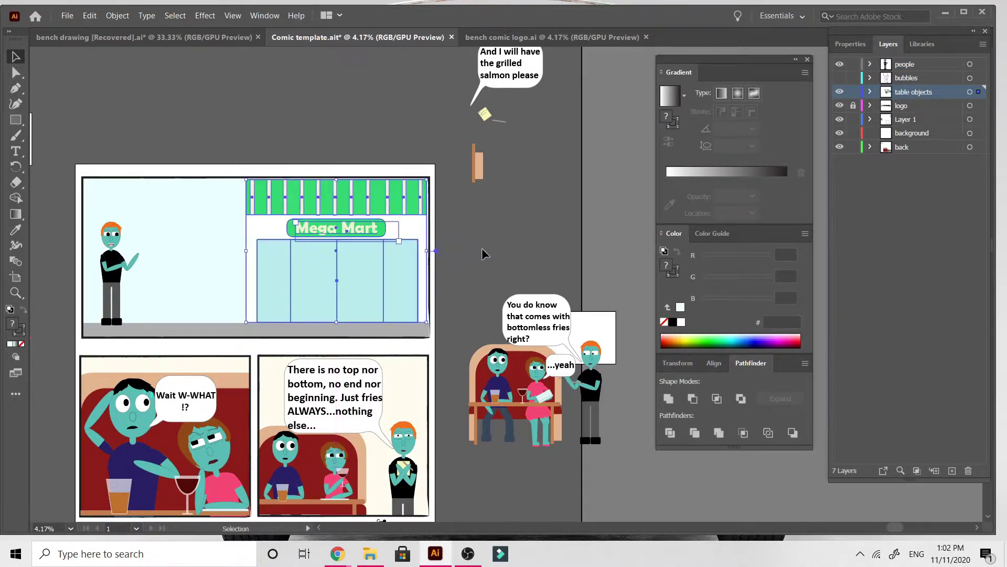
{"action": "left_click", "coordinate": [485, 243]}
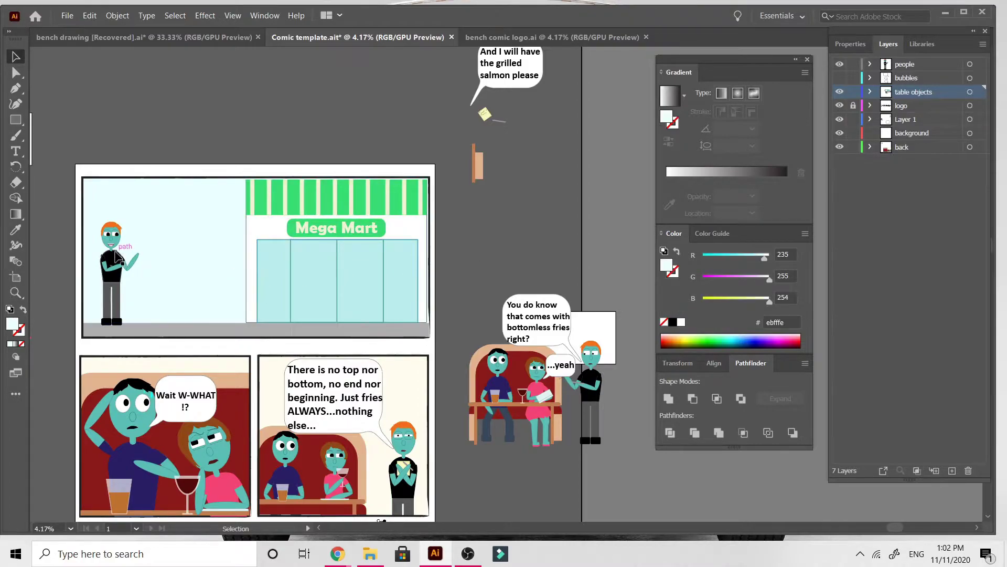
Scale the waiter in the wide top panel down slightly, keeping his feet on the floor.
{"action": "left_click", "coordinate": [123, 262]}
{"action": "left_click_drag", "start_coordinate": [101, 222], "coordinate": [105, 230]}
{"action": "left_click", "coordinate": [136, 114]}
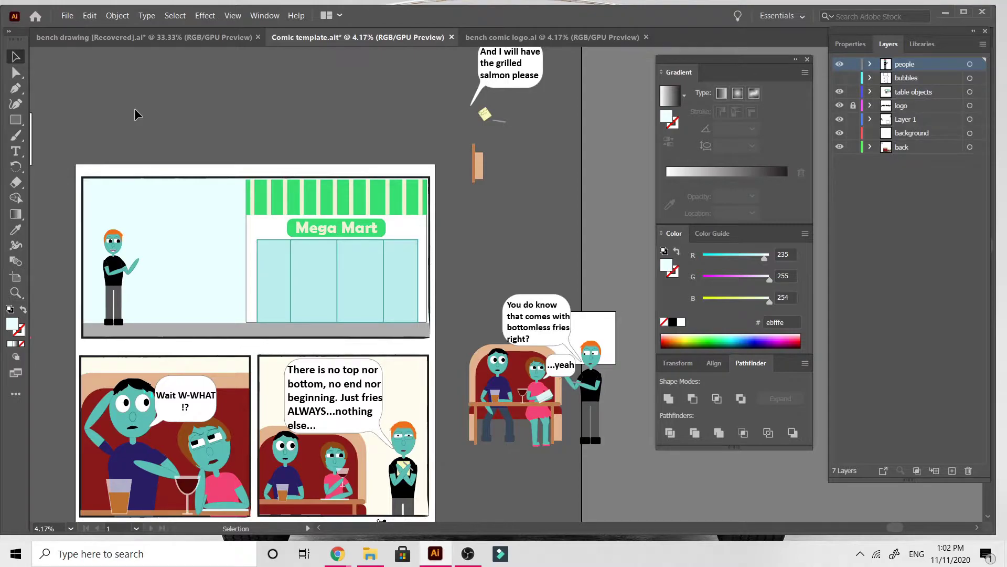
Place a second, left-facing copy of the waiter beside the storefront, slightly larger than the first.
{"action": "left_click_drag", "start_coordinate": [330, 167], "coordinate": [364, 152]}
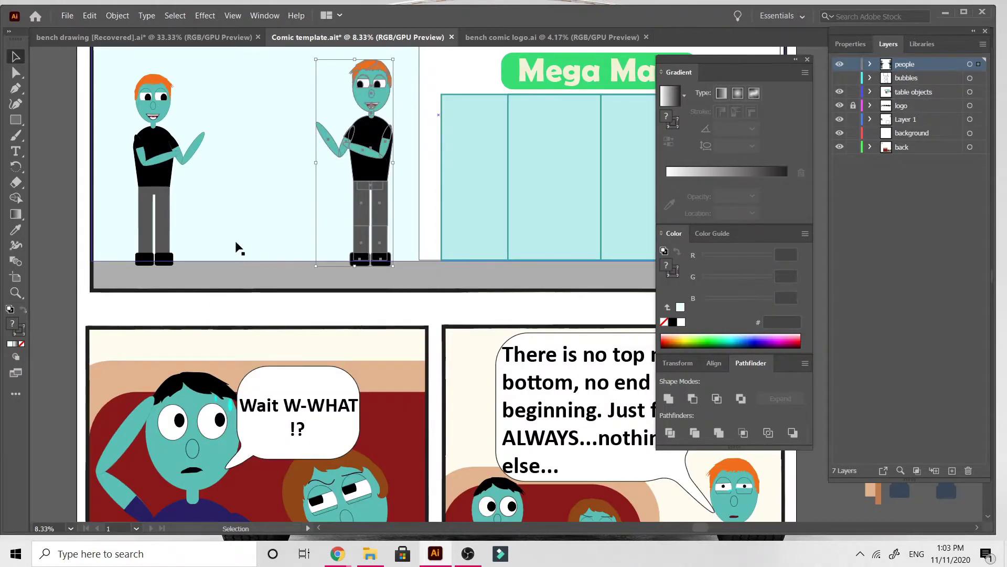
{"action": "scroll", "coordinate": [237, 246], "scroll_direction": "up", "scroll_amount": 3}
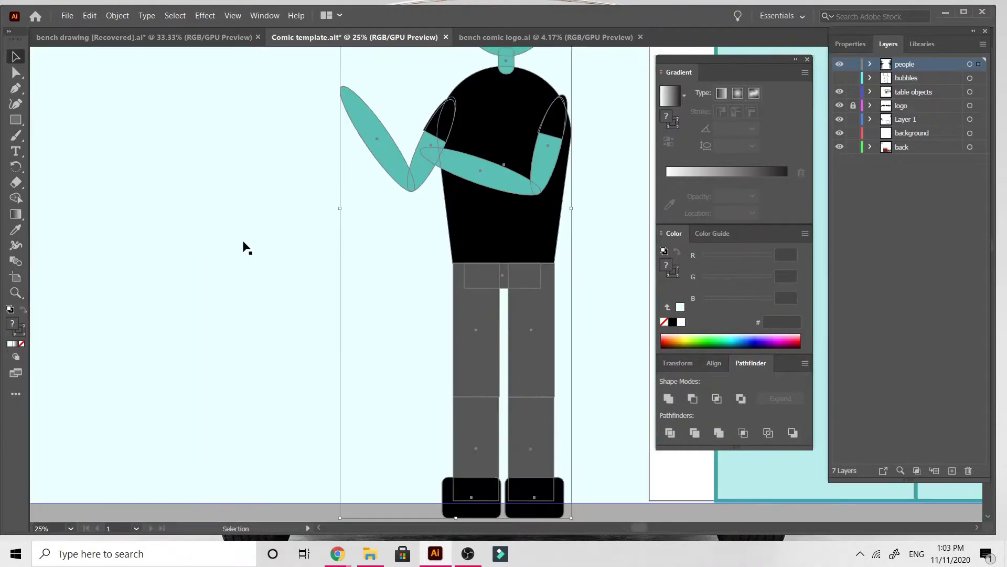
{"action": "scroll", "coordinate": [114, 389], "scroll_direction": "right", "scroll_amount": 1}
{"action": "left_click", "coordinate": [113, 388]}
Isolate the second waiter's group and recolour the shirt body with the awning's green 38e070.
{"action": "scroll", "coordinate": [114, 388], "scroll_direction": "left", "scroll_amount": 8}
{"action": "scroll", "coordinate": [113, 388], "scroll_direction": "right", "scroll_amount": 10}
{"action": "scroll", "coordinate": [114, 388], "scroll_direction": "up", "scroll_amount": 2}
{"action": "double_click", "coordinate": [272, 220]}
{"action": "scroll", "coordinate": [61, 403], "scroll_direction": "up", "scroll_amount": 4}
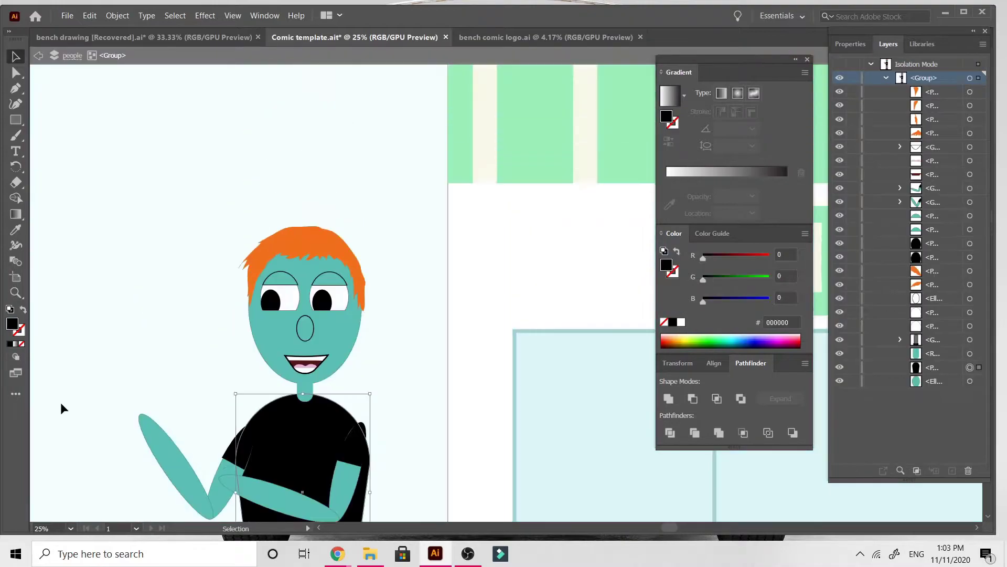
{"action": "scroll", "coordinate": [61, 403], "scroll_direction": "up", "scroll_amount": 5}
{"action": "left_click", "coordinate": [16, 229]}
{"action": "left_click", "coordinate": [461, 183]}
{"action": "scroll", "coordinate": [420, 191], "scroll_direction": "down", "scroll_amount": 11}
Recolour both of the second figure's sleeves to match the green shirt and leave the isolated groups.
{"action": "left_click", "coordinate": [16, 56]}
{"action": "double_click", "coordinate": [247, 361]}
{"action": "left_click", "coordinate": [16, 230]}
{"action": "left_click", "coordinate": [286, 378]}
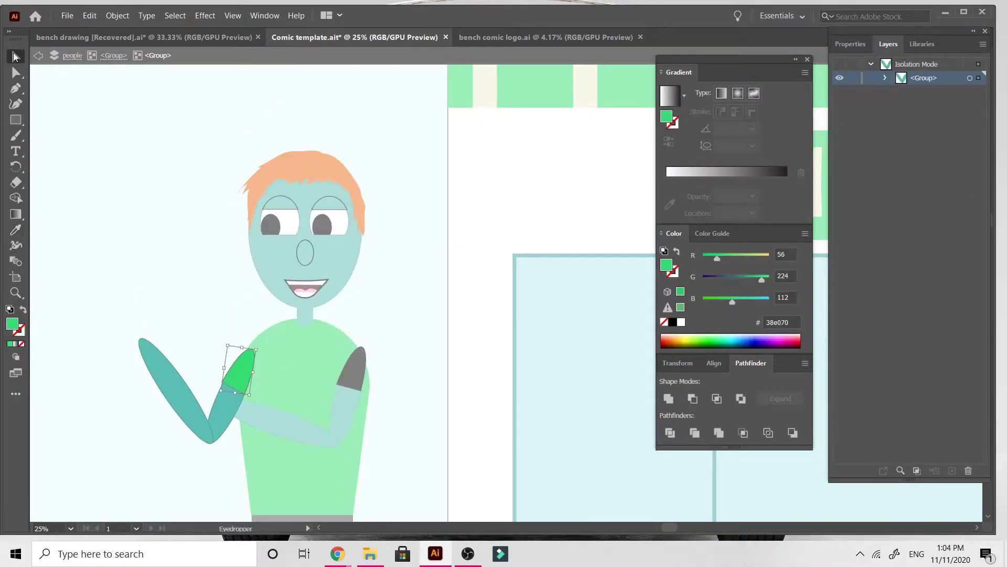
{"action": "double_click", "coordinate": [354, 376]}
{"action": "double_click", "coordinate": [354, 376]}
{"action": "double_click", "coordinate": [354, 375]}
{"action": "left_click", "coordinate": [15, 230]}
{"action": "left_click", "coordinate": [291, 343]}
{"action": "left_click", "coordinate": [16, 57]}
{"action": "double_click", "coordinate": [133, 202]}
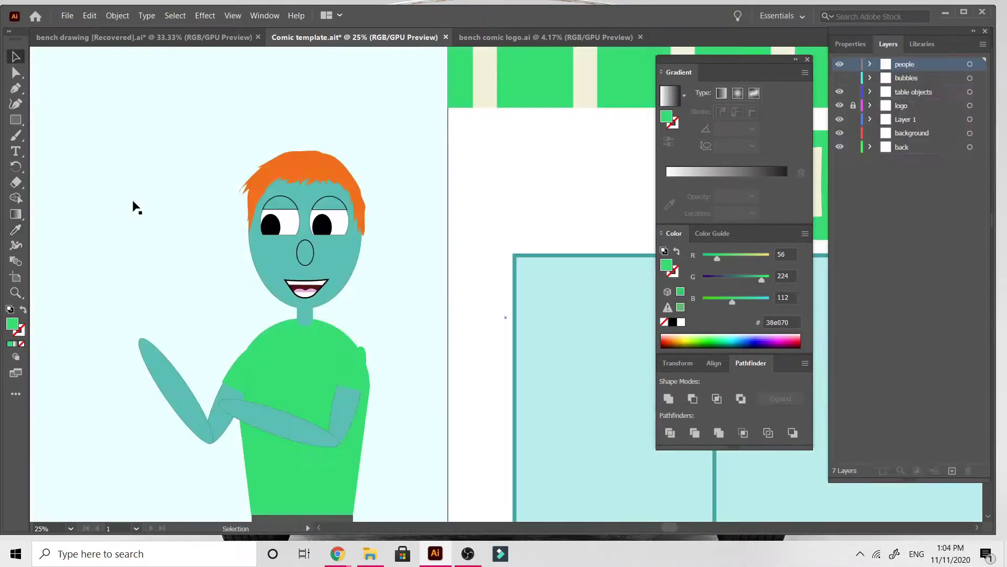
Isolate the second figure's group and recolour all of his hair pieces dark brown 51433a.
{"action": "key", "text": "ctrl+minus"}
{"action": "key", "text": "ctrl+minus"}
{"action": "key", "text": "ctrl+minus"}
{"action": "key", "text": "ctrl+plus"}
{"action": "key", "text": "ctrl+plus"}
{"action": "key", "text": "ctrl+plus"}
{"action": "double_click", "coordinate": [276, 169]}
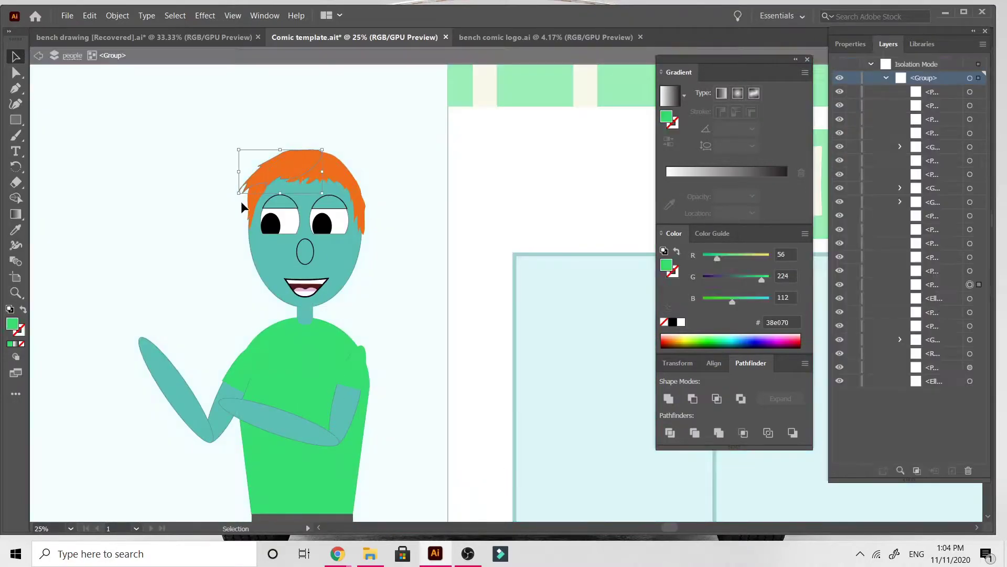
{"action": "left_click", "coordinate": [333, 175], "text": "shift"}
{"action": "left_click", "coordinate": [358, 207], "text": "shift"}
{"action": "double_click", "coordinate": [12, 323]}
{"action": "left_click", "coordinate": [376, 267]}
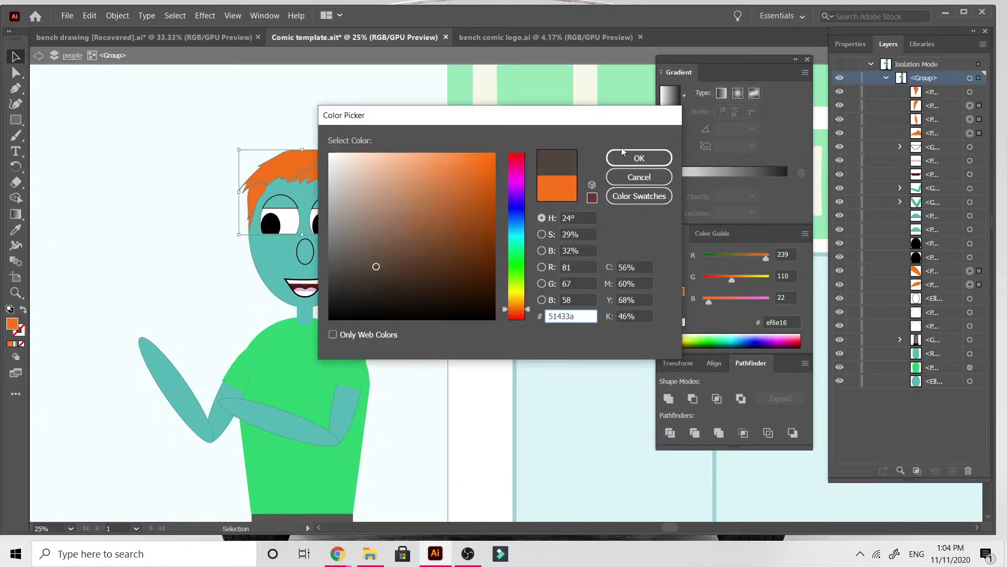
{"action": "left_click", "coordinate": [617, 159]}
{"action": "left_click", "coordinate": [352, 193]}
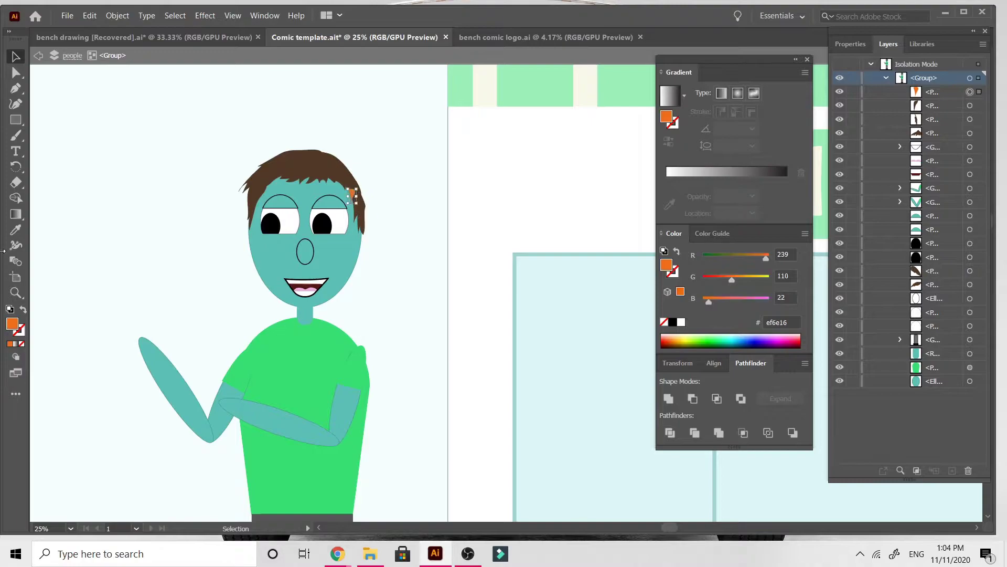
{"action": "key", "text": "i"}
Move both of the second figure's pupils up slightly within the eyes and leave the isolated group.
{"action": "left_click", "coordinate": [274, 228]}
{"action": "left_click", "coordinate": [321, 229], "text": "shift"}
{"action": "left_click_drag", "start_coordinate": [320, 230], "coordinate": [319, 219]}
{"action": "key", "text": "ctrl+minus"}
{"action": "key", "text": "ctrl+minus"}
{"action": "key", "text": "ctrl+minus"}
{"action": "double_click", "coordinate": [149, 296]}
{"action": "scroll", "coordinate": [148, 296], "scroll_direction": "right", "scroll_amount": 7}
{"action": "scroll", "coordinate": [148, 296], "scroll_direction": "left", "scroll_amount": 3}
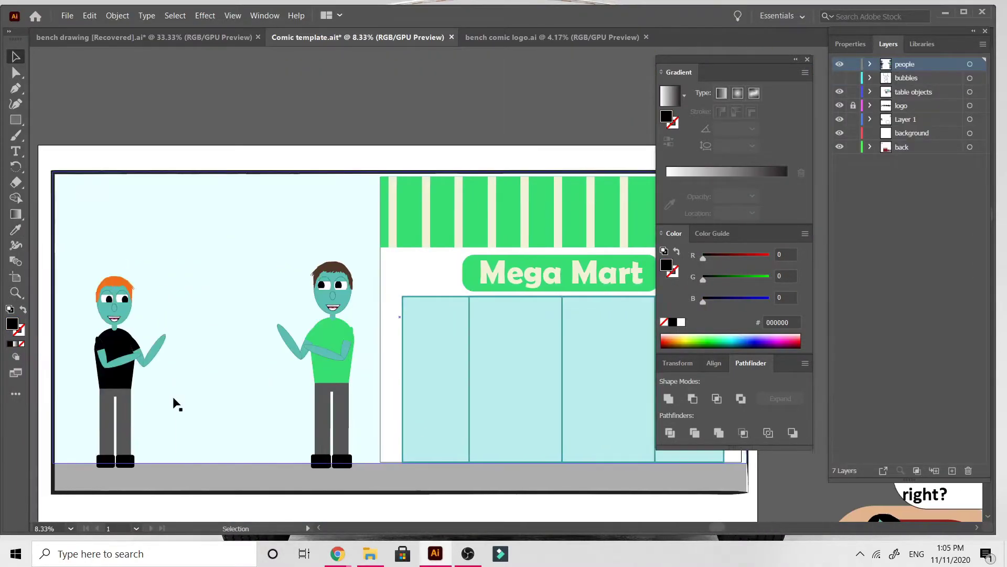
Draw a small rectangular name tag, fill it white and place it on the chest of the green shirt.
{"action": "key", "text": "ctrl+plus"}
{"action": "key", "text": "ctrl+plus"}
{"action": "key", "text": "ctrl+plus"}
{"action": "scroll", "coordinate": [175, 404], "scroll_direction": "down", "scroll_amount": 4}
{"action": "scroll", "coordinate": [175, 405], "scroll_direction": "left", "scroll_amount": 6}
{"action": "key", "text": "m"}
{"action": "left_click_drag", "start_coordinate": [426, 239], "coordinate": [468, 258]}
{"action": "double_click", "coordinate": [12, 324]}
{"action": "left_click_drag", "start_coordinate": [443, 202], "coordinate": [208, 151]}
{"action": "key", "text": "Return"}
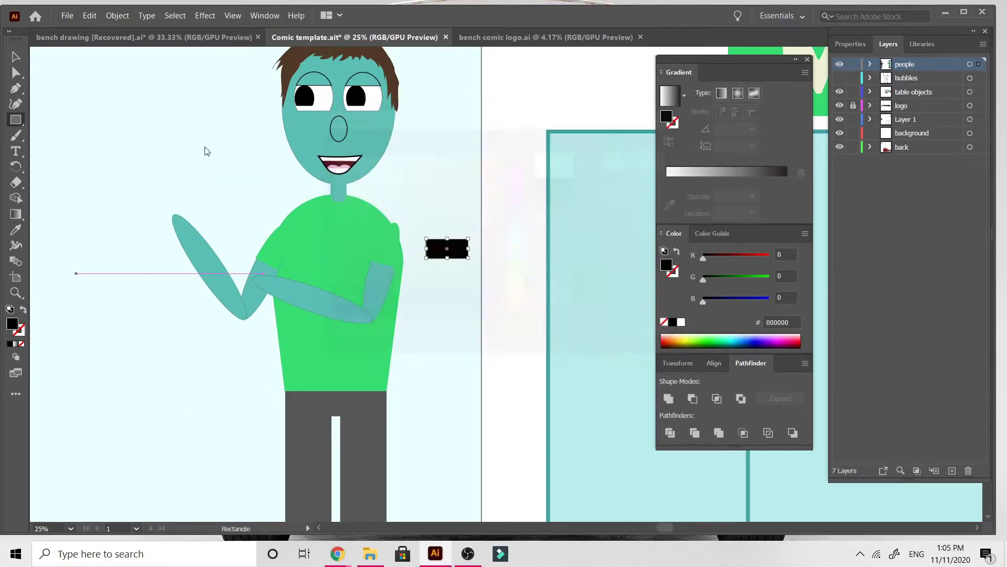
{"action": "key", "text": "v"}
{"action": "left_click_drag", "start_coordinate": [460, 251], "coordinate": [364, 252]}
Add the employee's first name as text on the white tag and group the text with the tag.
{"action": "left_click", "coordinate": [480, 272]}
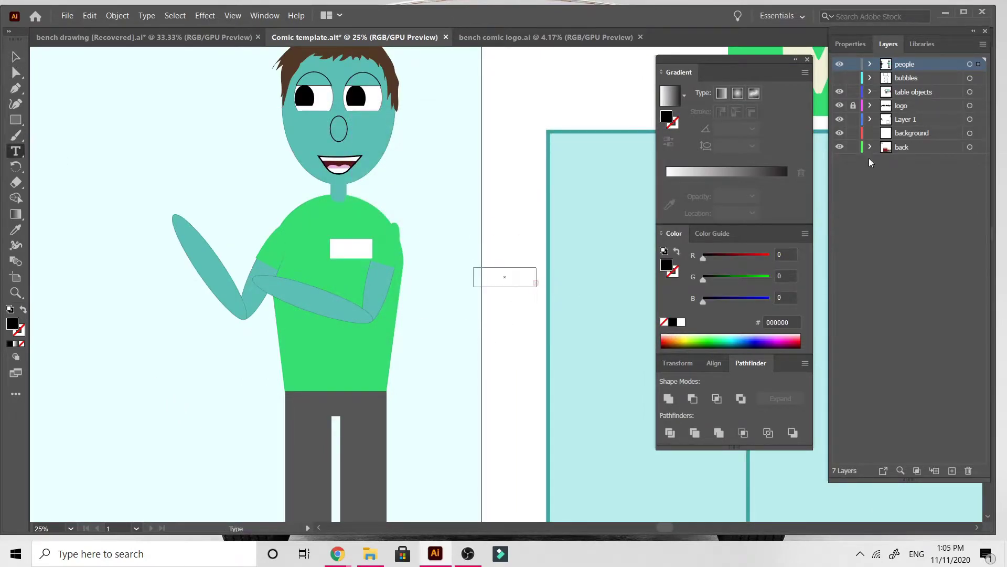
{"action": "type", "text": "MIK"}
{"action": "left_click_drag", "start_coordinate": [501, 272], "coordinate": [362, 248]}
{"action": "key", "text": "ctrl+plus"}
{"action": "key", "text": "ctrl+plus"}
{"action": "key", "text": "ctrl+plus"}
{"action": "key", "text": "ctrl+plus"}
{"action": "left_click", "coordinate": [373, 236], "text": "shift"}
{"action": "right_click", "coordinate": [373, 236]}
{"action": "left_click", "coordinate": [428, 318]}
{"action": "key", "text": "ctrl+minus"}
{"action": "key", "text": "ctrl+minus"}
{"action": "key", "text": "ctrl+minus"}
{"action": "key", "text": "ctrl+minus"}
{"action": "key", "text": "ctrl+minus"}
{"action": "key", "text": "ctrl+minus"}
{"action": "key", "text": "ctrl+minus"}
{"action": "key", "text": "ctrl+minus"}
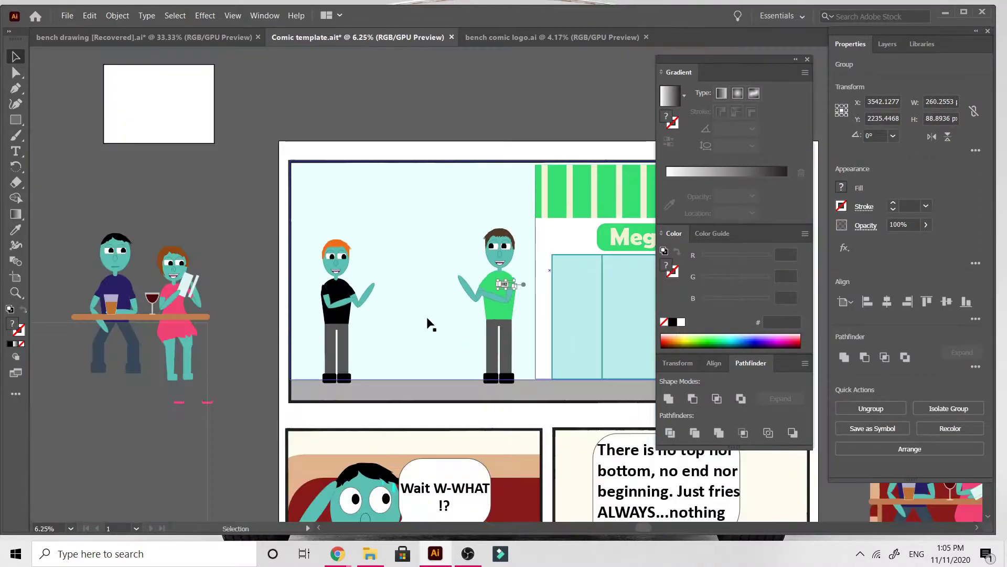
{"action": "left_click", "coordinate": [155, 446]}
Draw an ellipse for the second figure's face mask and fill it white.
{"action": "scroll", "coordinate": [155, 446], "scroll_direction": "right", "scroll_amount": 3}
{"action": "scroll", "coordinate": [393, 297], "scroll_direction": "up", "scroll_amount": 2}
{"action": "left_click", "coordinate": [16, 119]}
{"action": "left_click", "coordinate": [83, 134]}
{"action": "mouse_move", "coordinate": [166, 186]}
{"action": "left_mouse_down"}
{"action": "mouse_move", "coordinate": [212, 229]}
{"action": "mouse_move", "coordinate": [280, 221]}
{"action": "left_mouse_up"}
{"action": "double_click", "coordinate": [12, 324]}
{"action": "left_click", "coordinate": [329, 153]}
{"action": "left_click", "coordinate": [639, 158]}
{"action": "key", "text": "v"}
Fit the white ellipse over the second figure's mouth and chin, sized about 331 by 213 px.
{"action": "key", "text": "ctrl+plus"}
{"action": "key", "text": "ctrl+plus"}
{"action": "key", "text": "ctrl+plus"}
{"action": "key", "text": "ctrl+plus"}
{"action": "key", "text": "ctrl+plus"}
{"action": "left_click_drag", "start_coordinate": [506, 393], "coordinate": [506, 320]}
{"action": "left_click_drag", "start_coordinate": [515, 274], "coordinate": [522, 285]}
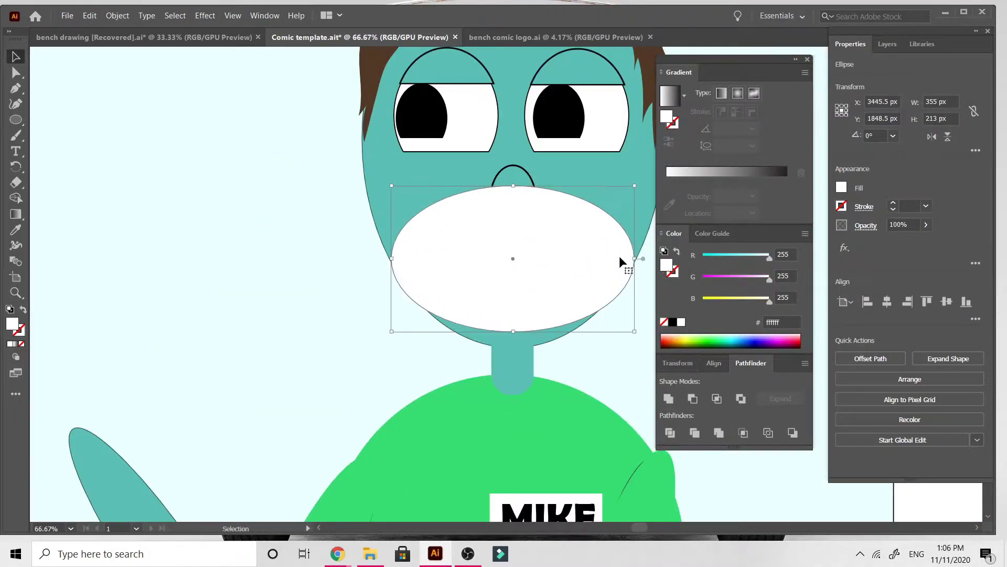
{"action": "left_click_drag", "start_coordinate": [634, 259], "coordinate": [627, 259]}
{"action": "left_click_drag", "start_coordinate": [392, 261], "coordinate": [401, 261]}
Draw a mask strap line from the mask's edge up to the side of the head and colour it white.
{"action": "key", "text": "ctrl+minus"}
{"action": "key", "text": "ctrl+minus"}
{"action": "key", "text": "ctrl+minus"}
{"action": "key", "text": "ctrl+minus"}
{"action": "key", "text": "ctrl+minus"}
{"action": "key", "text": "ctrl+minus"}
{"action": "key", "text": "ctrl+plus"}
{"action": "key", "text": "ctrl+plus"}
{"action": "key", "text": "ctrl+plus"}
{"action": "key", "text": "ctrl+plus"}
{"action": "key", "text": "ctrl+plus"}
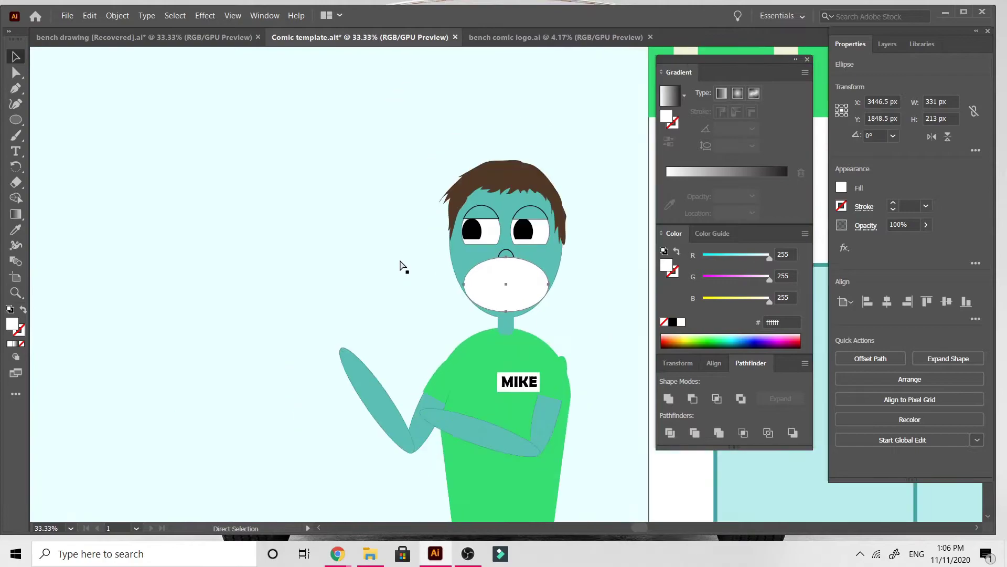
{"action": "left_click_drag", "start_coordinate": [19, 123], "coordinate": [68, 184]}
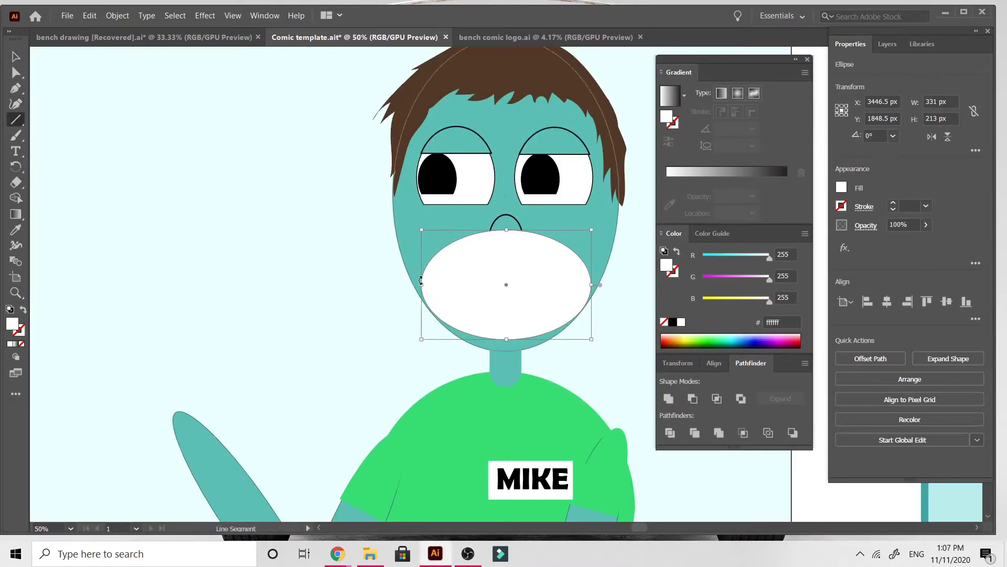
{"action": "left_click", "coordinate": [17, 61]}
{"action": "left_click", "coordinate": [62, 133]}
{"action": "left_click_drag", "start_coordinate": [421, 286], "coordinate": [394, 196]}
{"action": "double_click", "coordinate": [21, 331]}
{"action": "left_click", "coordinate": [330, 153]}
{"action": "left_click", "coordinate": [618, 164]}
{"action": "left_click", "coordinate": [617, 162]}
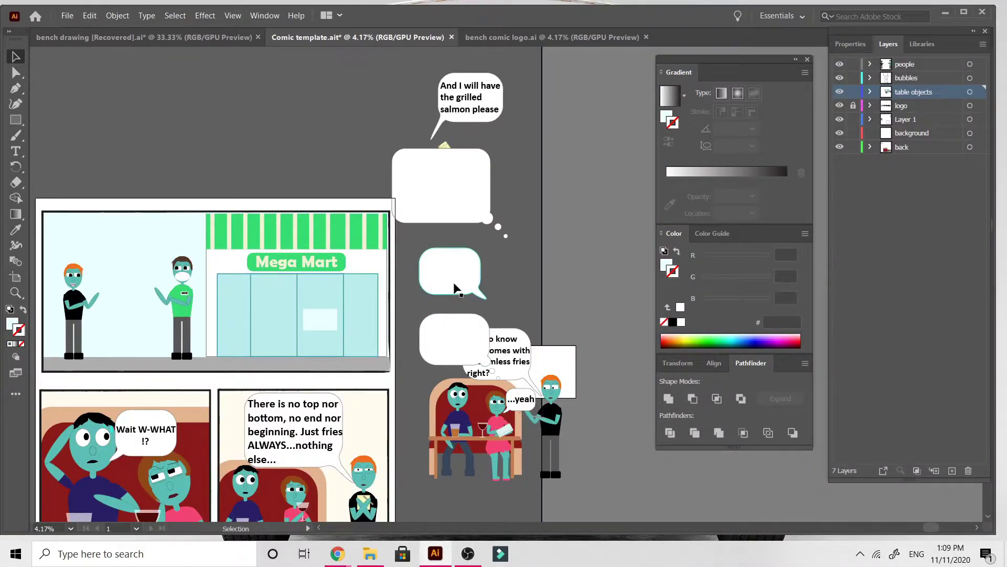
Place the empty speech bubble beside the masked employee and fit the text "Sorry Sir but you must wear a mask." inside it.
{"action": "left_click_drag", "start_coordinate": [455, 287], "coordinate": [135, 265]}
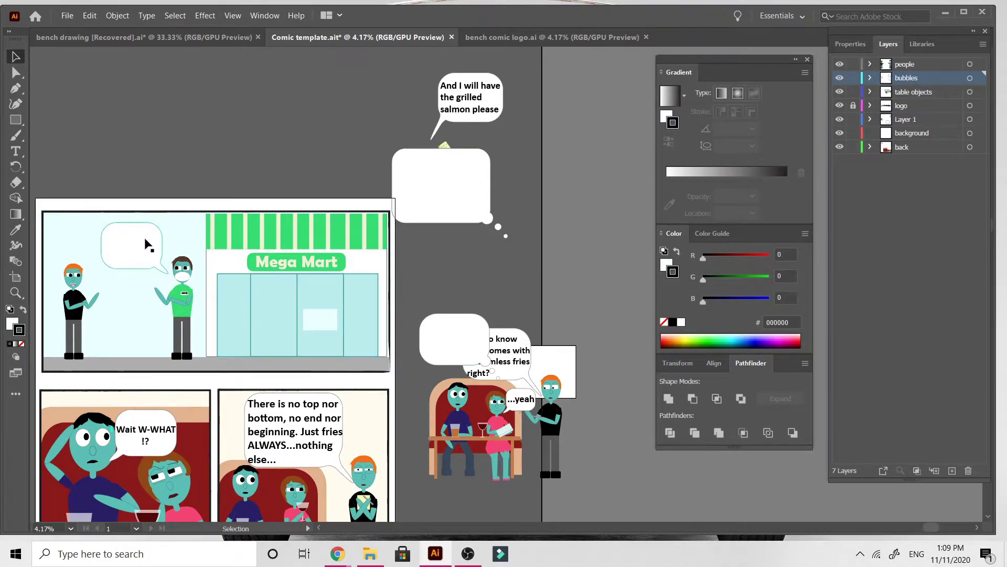
{"action": "left_click_drag", "start_coordinate": [147, 249], "coordinate": [147, 254]}
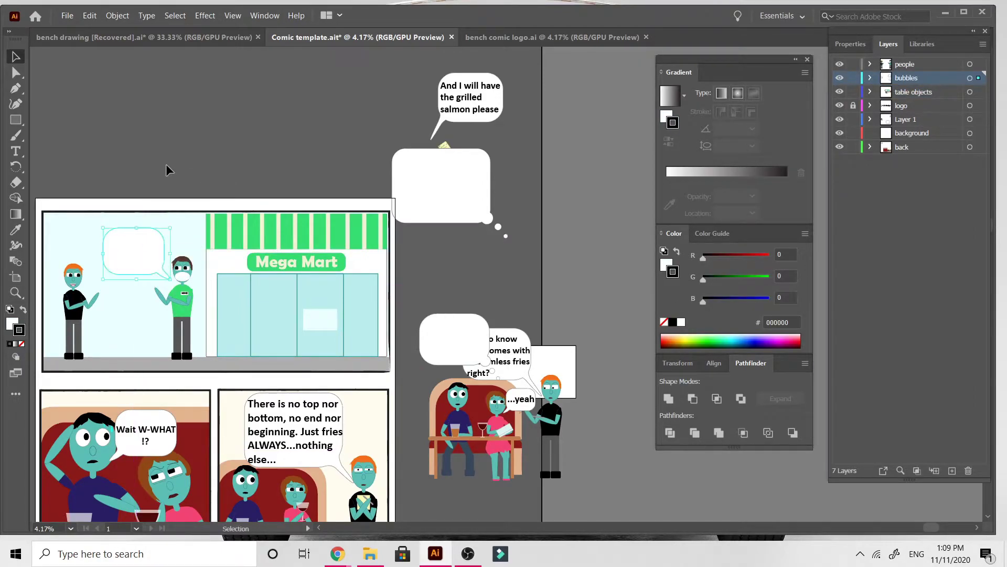
{"action": "scroll", "coordinate": [165, 169], "scroll_direction": "left", "scroll_amount": 5}
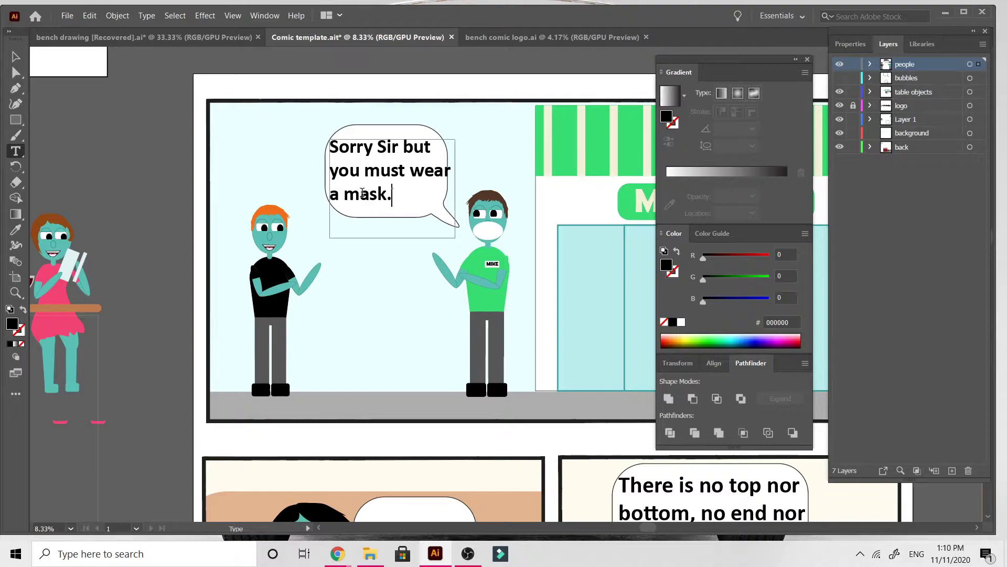
{"action": "key", "text": "Escape"}
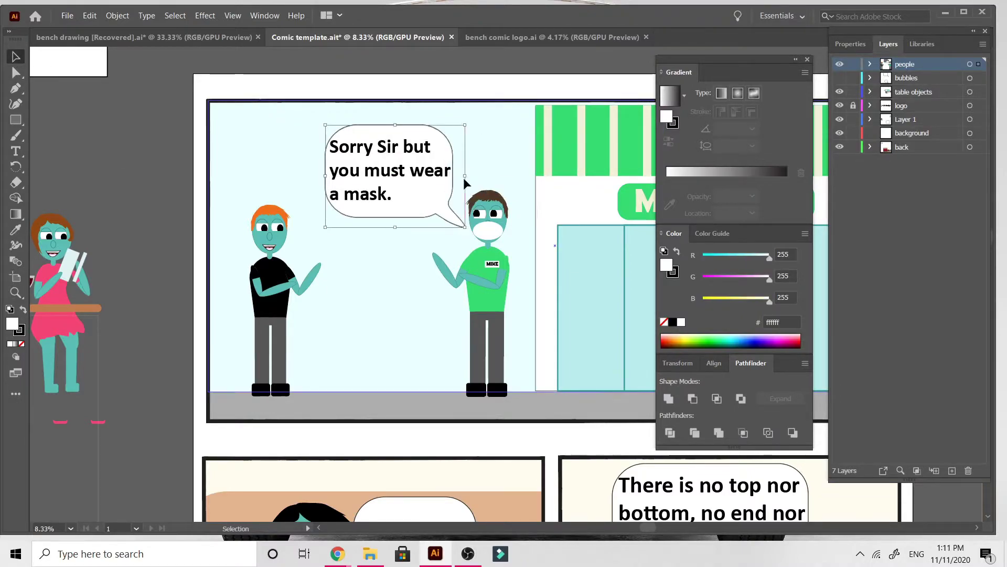
{"action": "left_click", "coordinate": [187, 178]}
Try the fill colour fffeee on the wide top panel's pale blue background.
{"action": "key", "text": "ctrl+minus"}
{"action": "scroll", "coordinate": [203, 344], "scroll_direction": "down", "scroll_amount": 2}
{"action": "scroll", "coordinate": [203, 344], "scroll_direction": "right", "scroll_amount": 5}
{"action": "left_click", "coordinate": [239, 231]}
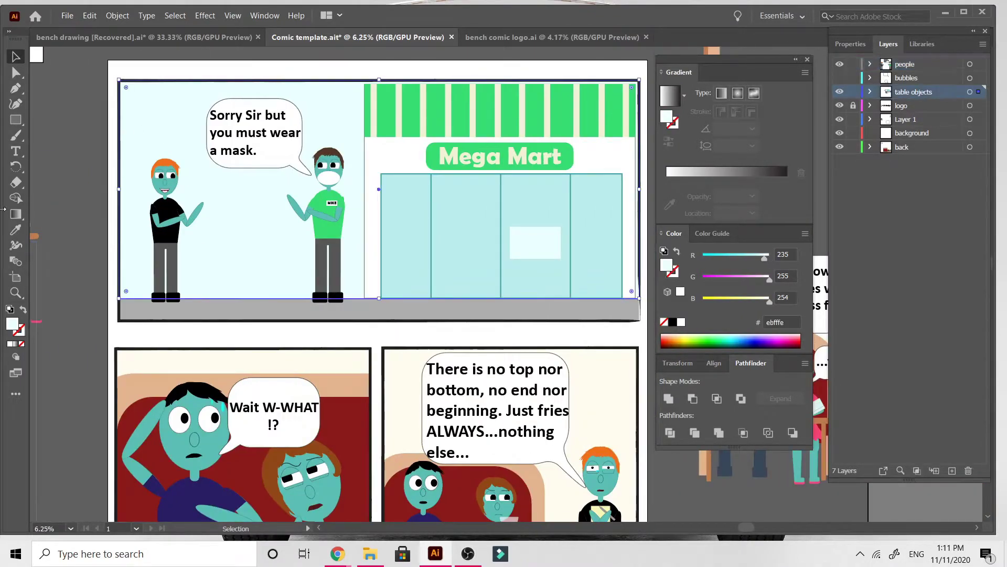
{"action": "double_click", "coordinate": [14, 326]}
{"action": "type", "text": "fffeee"}
{"action": "key", "text": "Return"}
{"action": "double_click", "coordinate": [14, 324]}
{"action": "left_click", "coordinate": [626, 156]}
{"action": "left_click", "coordinate": [85, 136]}
{"action": "scroll", "coordinate": [84, 136], "scroll_direction": "right", "scroll_amount": 4}
{"action": "key", "text": "ctrl+z"}
{"action": "key", "text": "ctrl+z"}
{"action": "scroll", "coordinate": [85, 136], "scroll_direction": "left", "scroll_amount": 7}
{"action": "left_click", "coordinate": [128, 139]}
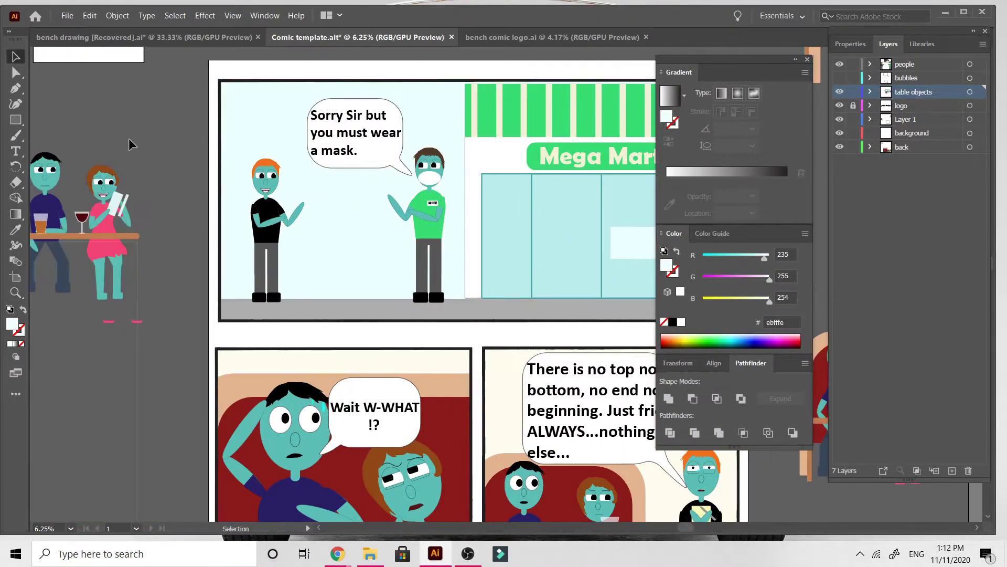
Isolate the black-shirted figure's folded arm, rotate its forearm downward and reattach it at the elbow.
{"action": "scroll", "coordinate": [268, 183], "scroll_direction": "up", "scroll_amount": 5}
{"action": "double_click", "coordinate": [311, 389]}
{"action": "double_click", "coordinate": [311, 388]}
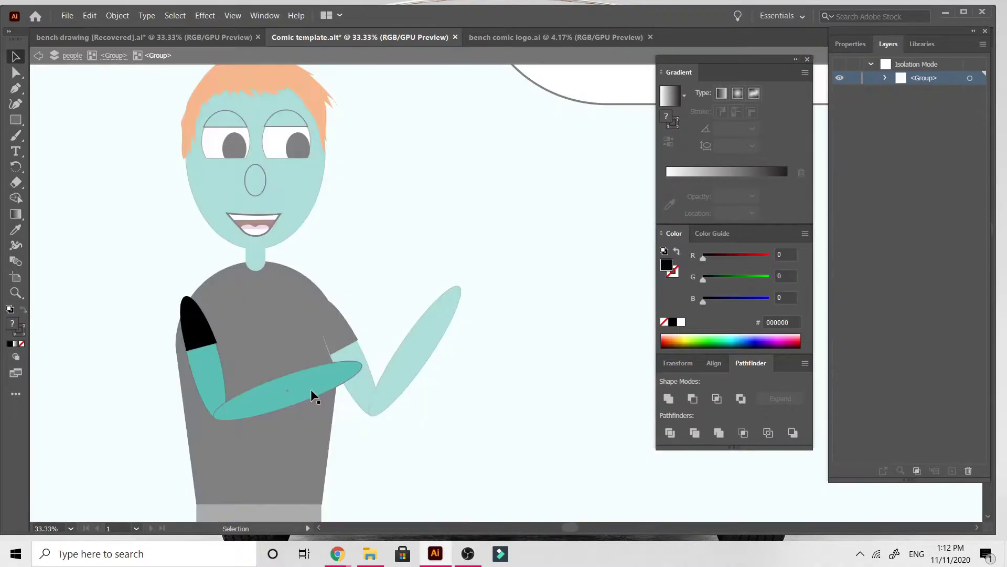
{"action": "left_click", "coordinate": [310, 389]}
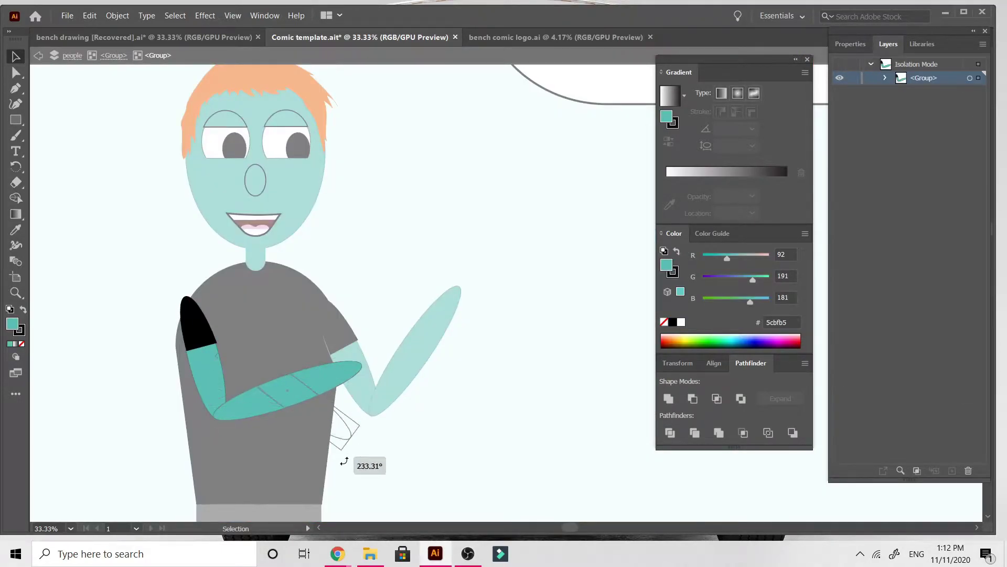
{"action": "left_click_drag", "start_coordinate": [344, 461], "coordinate": [326, 474]}
{"action": "left_click_drag", "start_coordinate": [283, 397], "coordinate": [253, 477]}
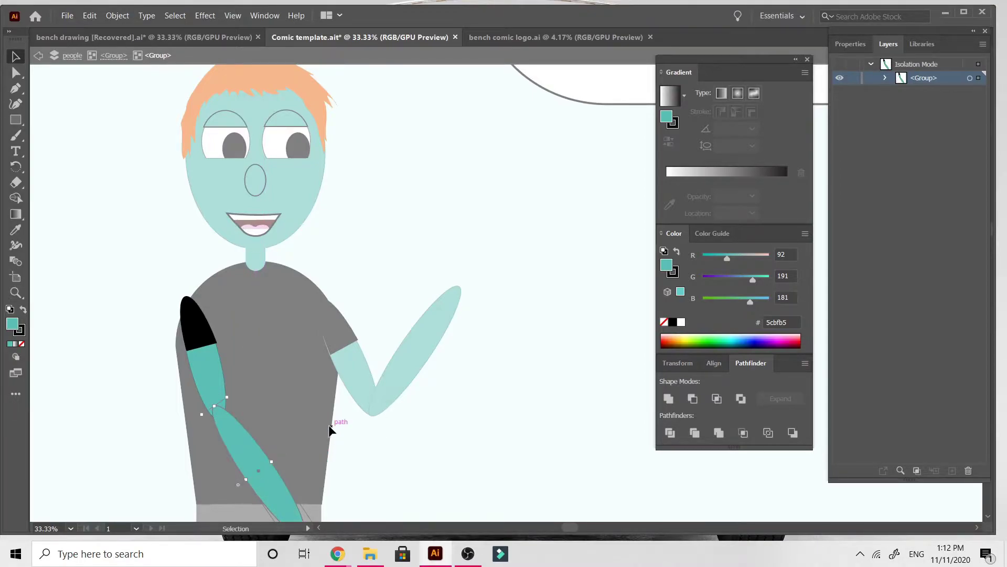
{"action": "scroll", "coordinate": [332, 420], "scroll_direction": "down", "scroll_amount": 3}
{"action": "key", "text": "Escape"}
Rotate and reposition the raised arm's sleeve, upper arm and forearm so it hangs straight down beside the black shirt.
{"action": "double_click", "coordinate": [430, 183]}
{"action": "double_click", "coordinate": [426, 171]}
{"action": "left_click", "coordinate": [424, 170]}
{"action": "left_click_drag", "start_coordinate": [354, 249], "coordinate": [393, 375]}
{"action": "left_click_drag", "start_coordinate": [418, 203], "coordinate": [375, 319]}
{"action": "left_click", "coordinate": [362, 219]}
{"action": "left_click_drag", "start_coordinate": [393, 226], "coordinate": [356, 197]}
{"action": "left_click", "coordinate": [336, 175]}
{"action": "left_click_drag", "start_coordinate": [341, 160], "coordinate": [342, 160]}
{"action": "left_click_drag", "start_coordinate": [349, 174], "coordinate": [344, 174]}
{"action": "left_click_drag", "start_coordinate": [346, 223], "coordinate": [342, 223]}
{"action": "left_click_drag", "start_coordinate": [373, 322], "coordinate": [359, 328]}
{"action": "double_click", "coordinate": [403, 403]}
{"action": "scroll", "coordinate": [403, 403], "scroll_direction": "up", "scroll_amount": 4}
{"action": "scroll", "coordinate": [403, 403], "scroll_direction": "down", "scroll_amount": 1}
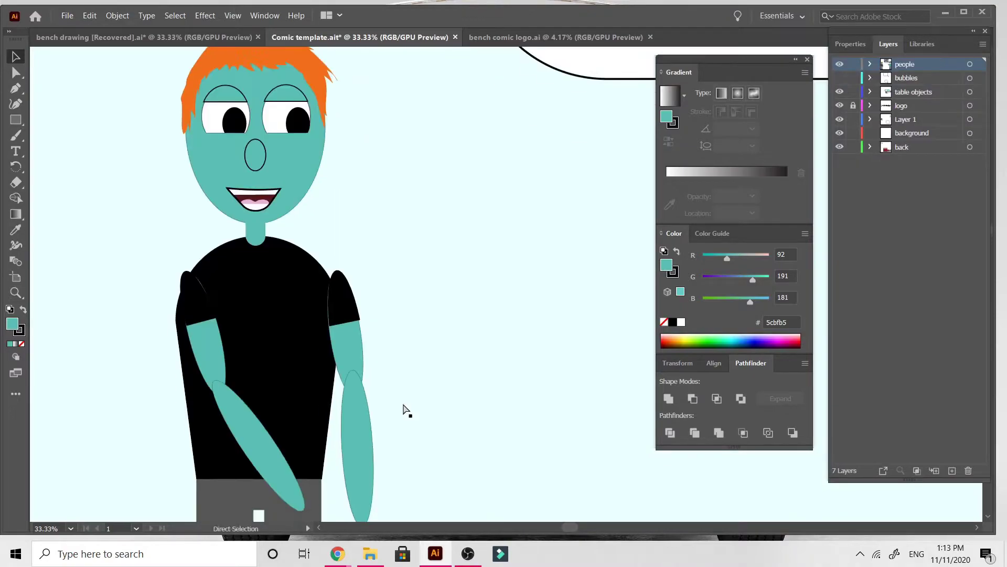
Swing the arm crossing the black shirt outward so its elbow points away and the hand rests on the hip.
{"action": "key", "text": "ctrl+minus"}
{"action": "scroll", "coordinate": [403, 403], "scroll_direction": "right", "scroll_amount": 6}
{"action": "key", "text": "ctrl+plus"}
{"action": "scroll", "coordinate": [403, 403], "scroll_direction": "left", "scroll_amount": 9}
{"action": "double_click", "coordinate": [329, 309]}
{"action": "double_click", "coordinate": [333, 325]}
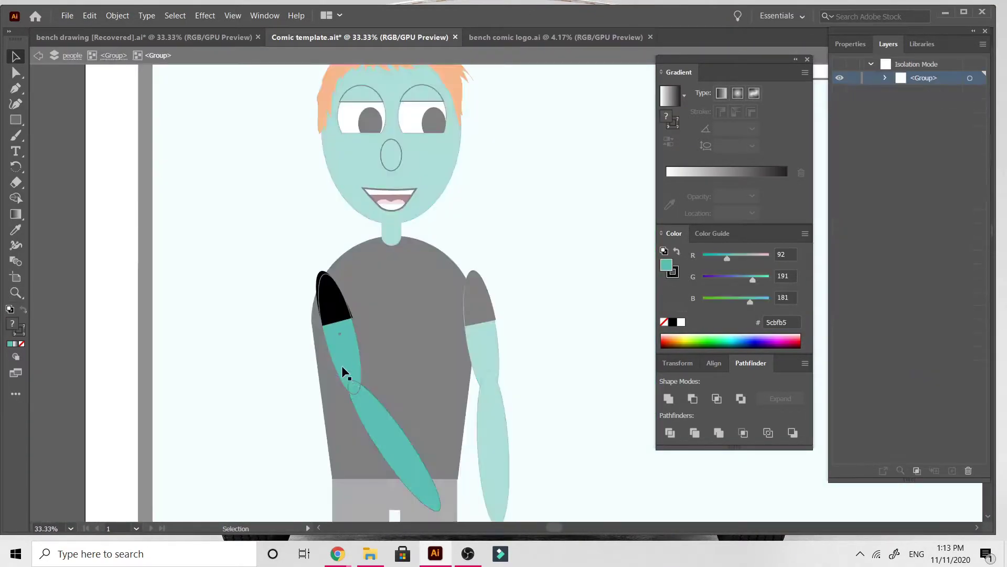
{"action": "left_click", "coordinate": [342, 366]}
{"action": "left_click_drag", "start_coordinate": [364, 395], "coordinate": [266, 364]}
{"action": "double_click", "coordinate": [86, 424]}
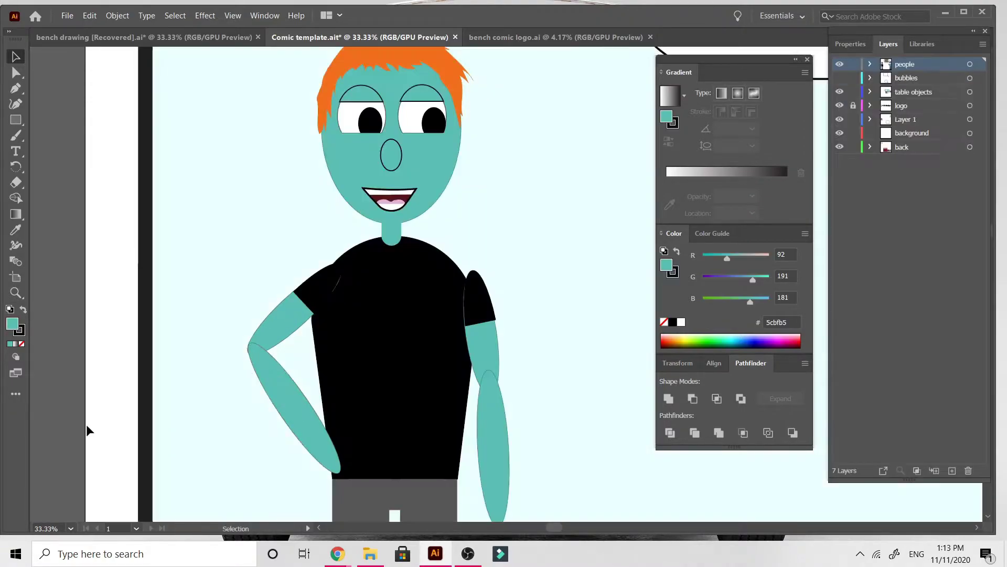
Angle the hanging arm's upper part outward and turn its forearm back in so that hand also rests on the hip.
{"action": "scroll", "coordinate": [86, 424], "scroll_direction": "down", "scroll_amount": 3}
{"action": "double_click", "coordinate": [486, 203]}
{"action": "double_click", "coordinate": [486, 203]}
{"action": "left_click", "coordinate": [482, 180], "text": "shift"}
{"action": "left_click_drag", "start_coordinate": [511, 275], "coordinate": [525, 265]}
{"action": "left_click_drag", "start_coordinate": [479, 213], "coordinate": [474, 207]}
{"action": "left_click", "coordinate": [496, 331]}
{"action": "left_click_drag", "start_coordinate": [519, 403], "coordinate": [491, 407]}
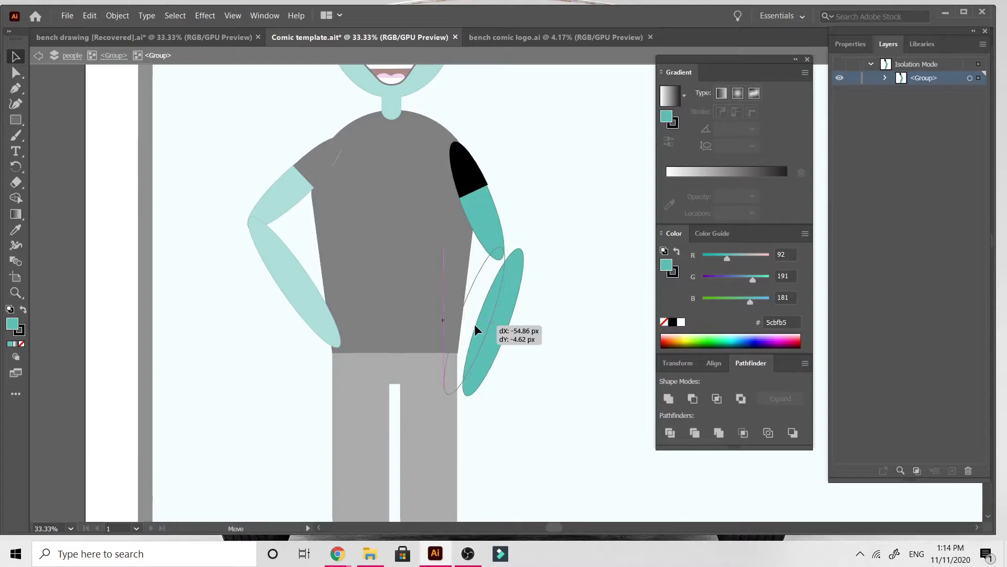
{"action": "left_click_drag", "start_coordinate": [475, 324], "coordinate": [475, 325]}
{"action": "double_click", "coordinate": [534, 395]}
Isolate the black-shirted figure and delete the three small orange hair strands around its face.
{"action": "scroll", "coordinate": [534, 395], "scroll_direction": "up", "scroll_amount": 10}
{"action": "key", "text": "ctrl+plus"}
{"action": "key", "text": "ctrl+plus"}
{"action": "scroll", "coordinate": [534, 395], "scroll_direction": "down", "scroll_amount": 3}
{"action": "double_click", "coordinate": [289, 340]}
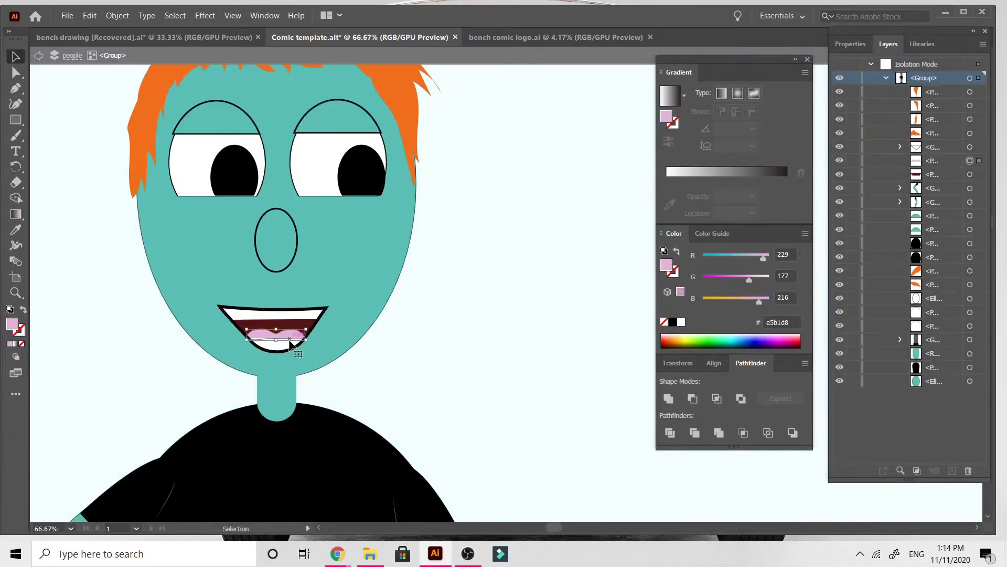
{"action": "scroll", "coordinate": [289, 340], "scroll_direction": "up", "scroll_amount": 3}
{"action": "left_click", "coordinate": [151, 300]}
{"action": "key", "text": "Delete"}
{"action": "left_click", "coordinate": [410, 286]}
{"action": "key", "text": "Delete"}
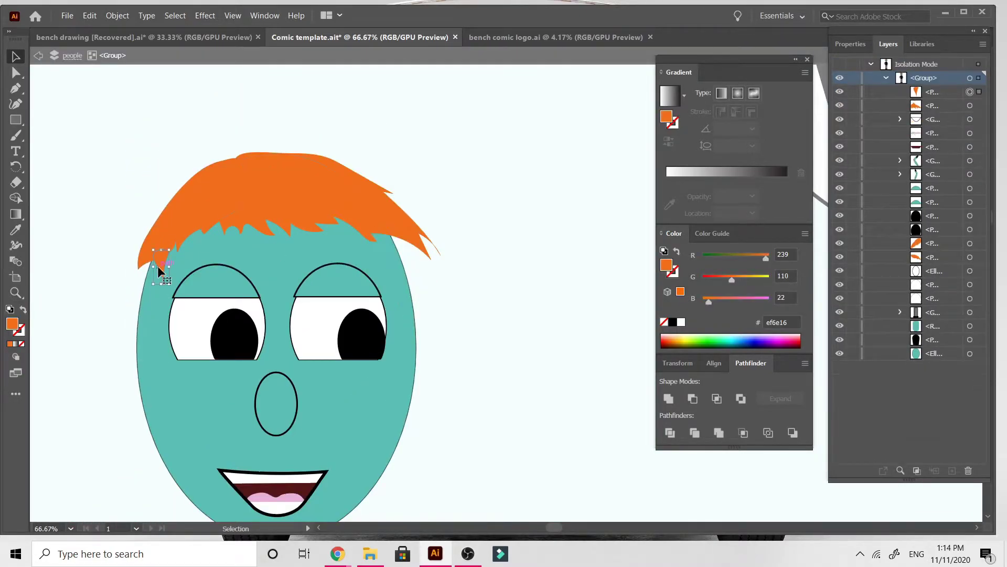
{"action": "key", "text": "Delete"}
Turn one large orange hair section upright as a mohawk on the head's crown and delete the other large section.
{"action": "left_click", "coordinate": [155, 247]}
{"action": "left_click", "coordinate": [254, 269]}
{"action": "left_click", "coordinate": [249, 160]}
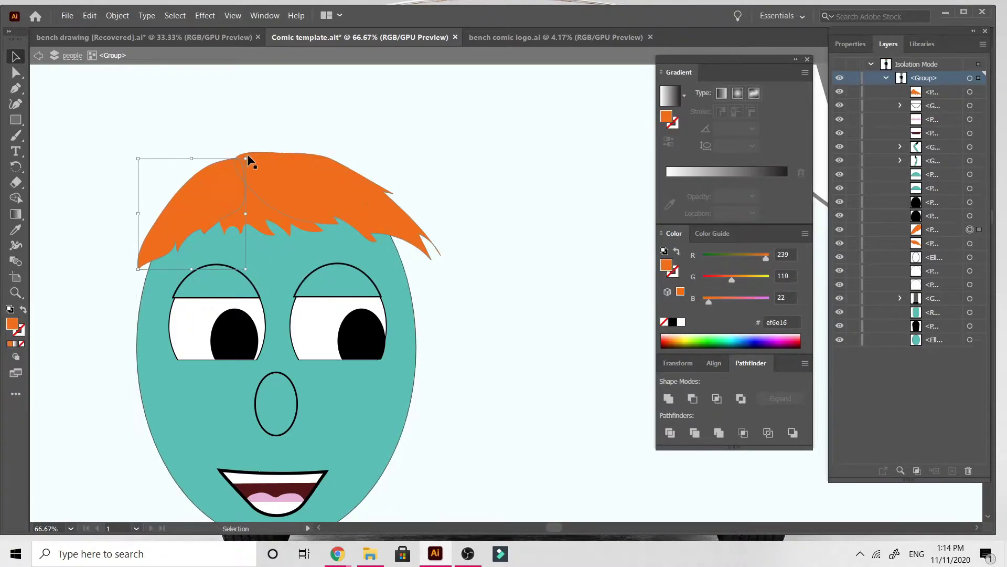
{"action": "left_click_drag", "start_coordinate": [248, 156], "coordinate": [275, 219]}
{"action": "scroll", "coordinate": [189, 293], "scroll_direction": "up", "scroll_amount": 4}
{"action": "scroll", "coordinate": [379, 229], "scroll_direction": "down", "scroll_amount": 5}
{"action": "left_click", "coordinate": [375, 186]}
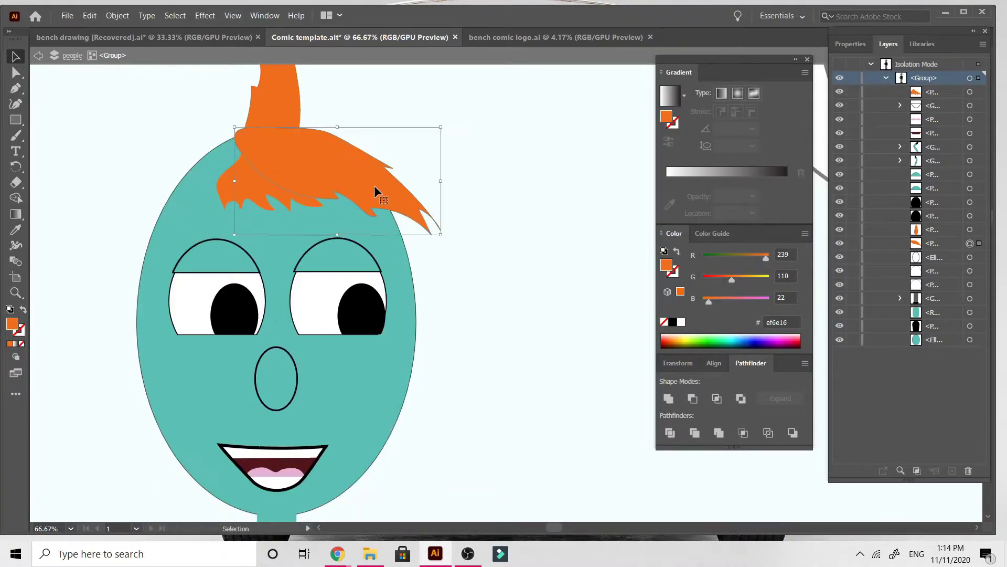
{"action": "left_click_drag", "start_coordinate": [374, 185], "coordinate": [446, 143]}
{"action": "key", "text": "Delete"}
{"action": "key", "text": "a"}
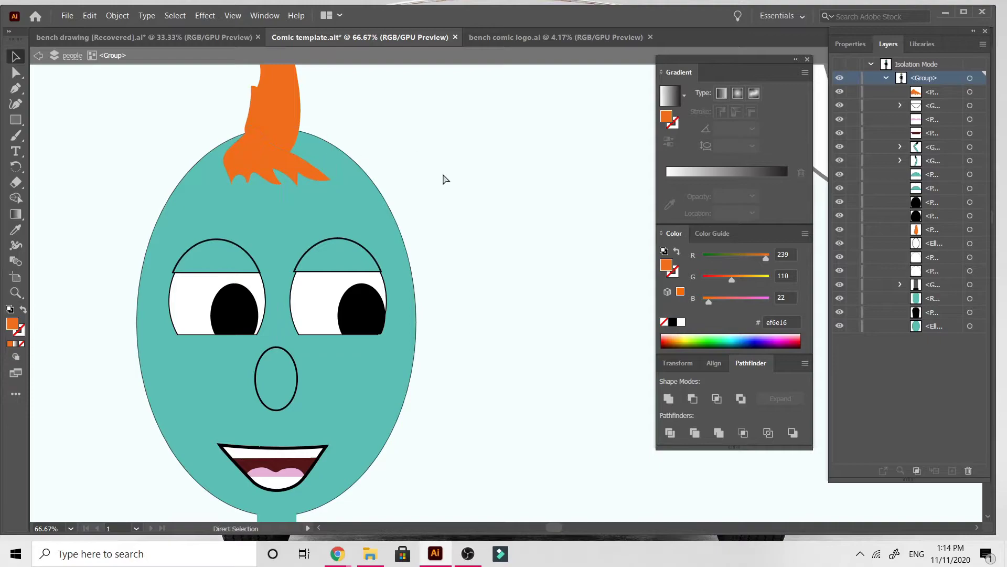
{"action": "scroll", "coordinate": [399, 236], "scroll_direction": "down", "scroll_amount": 7}
{"action": "scroll", "coordinate": [304, 210], "scroll_direction": "right", "scroll_amount": 4}
{"action": "double_click", "coordinate": [303, 130]}
Replace the black-shirted figure's open mouth with a pasted curved frown line below the orange mustache.
{"action": "scroll", "coordinate": [304, 130], "scroll_direction": "down", "scroll_amount": 3}
{"action": "scroll", "coordinate": [388, 301], "scroll_direction": "up", "scroll_amount": 4}
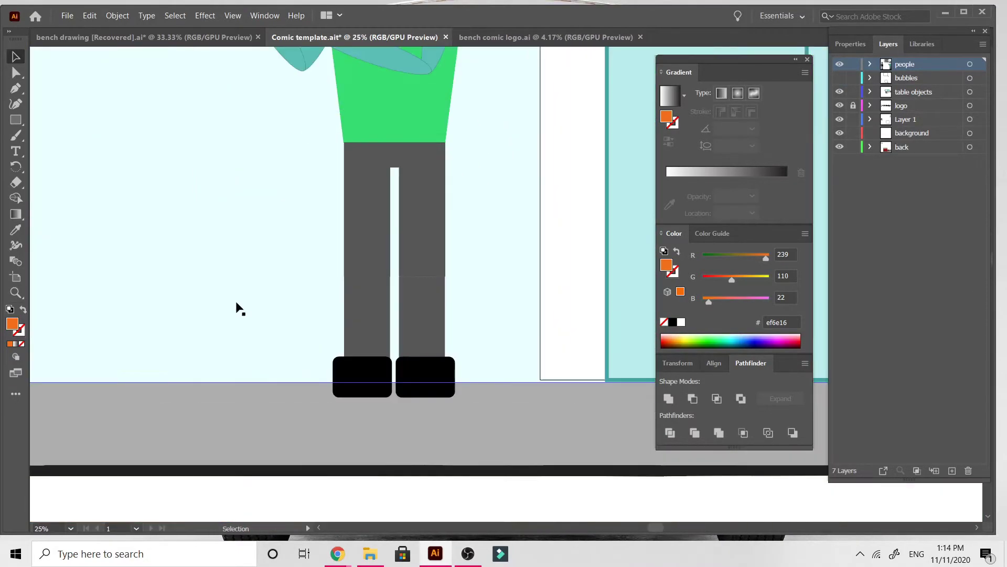
{"action": "scroll", "coordinate": [236, 312], "scroll_direction": "up", "scroll_amount": 5}
{"action": "scroll", "coordinate": [518, 266], "scroll_direction": "up", "scroll_amount": 3}
{"action": "left_click_drag", "start_coordinate": [412, 175], "coordinate": [414, 171]}
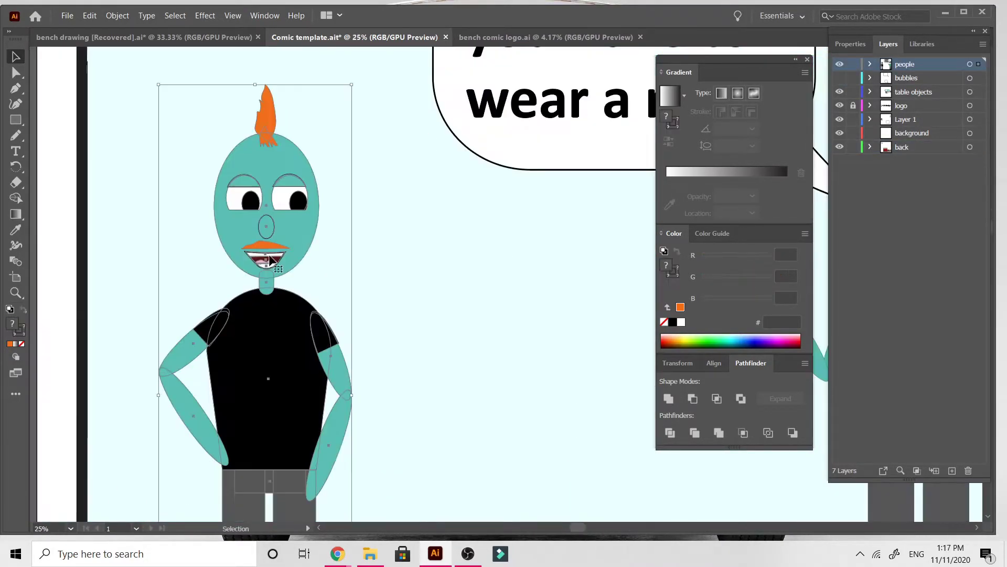
{"action": "double_click", "coordinate": [270, 260]}
{"action": "key", "text": "ctrl+shift+a"}
{"action": "key", "text": "ctrl+equal"}
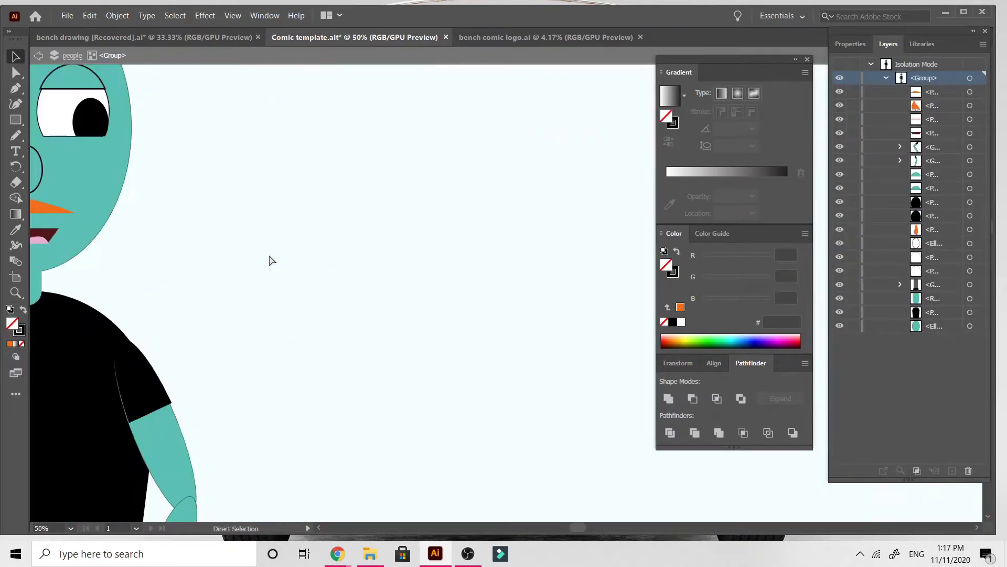
{"action": "scroll", "coordinate": [270, 257], "scroll_direction": "left", "scroll_amount": 5}
{"action": "left_click", "coordinate": [274, 238]}
{"action": "key", "text": "Delete"}
{"action": "left_click", "coordinate": [282, 237]}
{"action": "key", "text": "Delete"}
{"action": "key", "text": "ctrl+v"}
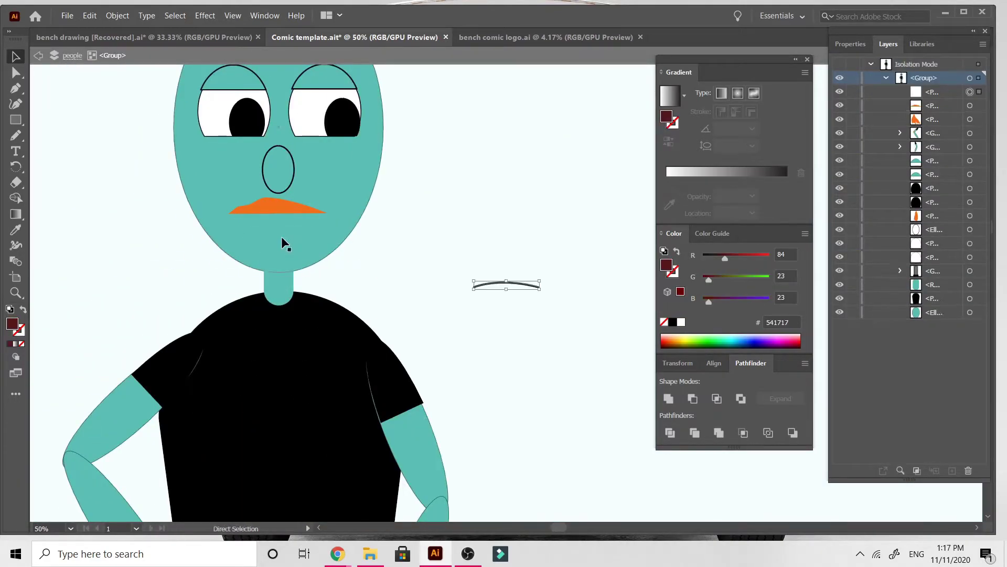
{"action": "left_click_drag", "start_coordinate": [320, 243], "coordinate": [298, 225]}
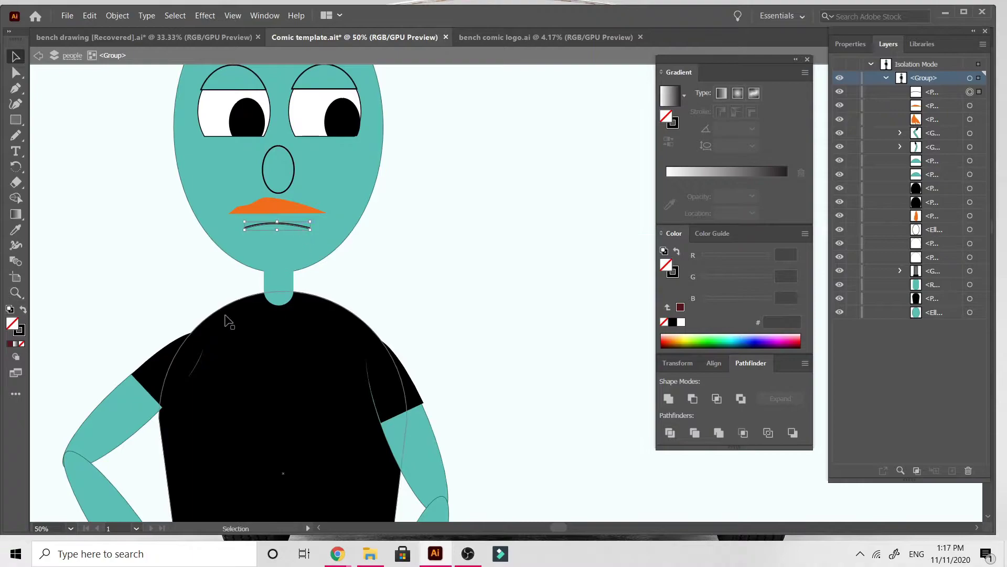
Adjust the mohawk's placement on the crown, tilt the frown line, and exit the figure's isolation.
{"action": "scroll", "coordinate": [112, 331], "scroll_direction": "up", "scroll_amount": 5}
{"action": "left_click", "coordinate": [300, 131]}
{"action": "mouse_move", "coordinate": [279, 121]}
{"action": "left_mouse_down"}
{"action": "mouse_move", "coordinate": [280, 145]}
{"action": "mouse_move", "coordinate": [286, 112]}
{"action": "mouse_move", "coordinate": [280, 149]}
{"action": "mouse_move", "coordinate": [283, 141]}
{"action": "left_mouse_up"}
{"action": "left_click", "coordinate": [291, 160]}
{"action": "left_click", "coordinate": [286, 152]}
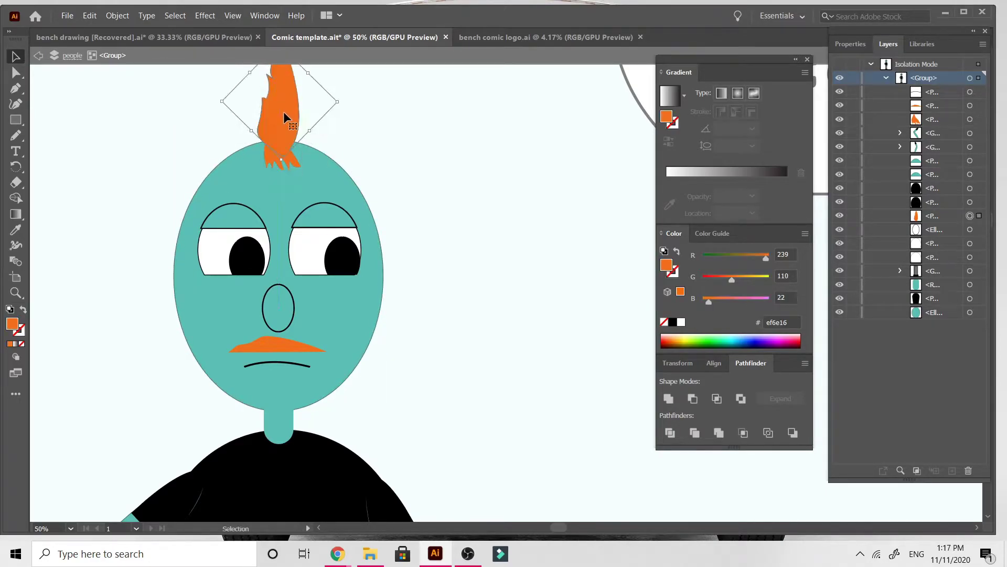
{"action": "left_click", "coordinate": [313, 367]}
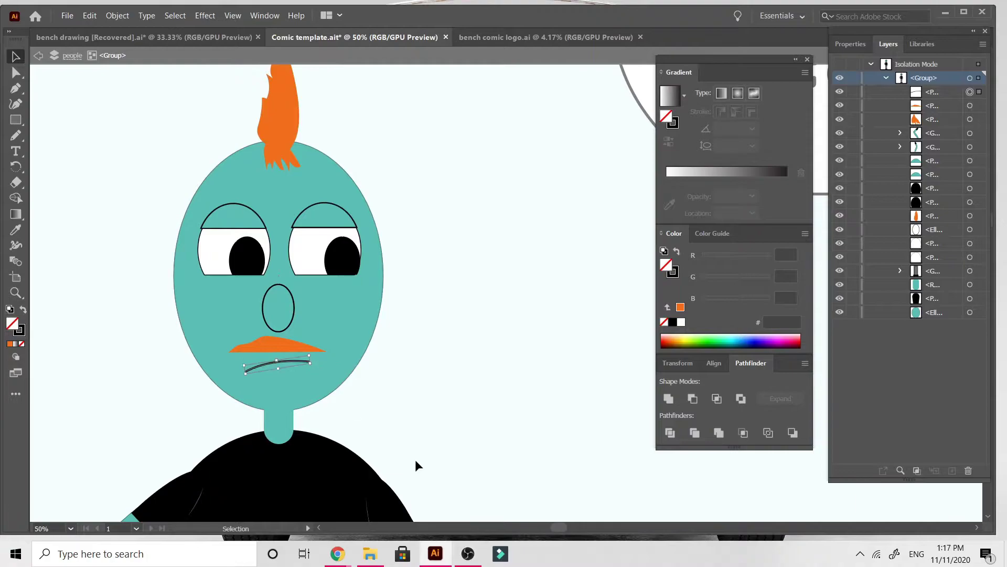
{"action": "key", "text": "ctrl+minus"}
{"action": "key", "text": "ctrl+minus"}
{"action": "key", "text": "ctrl+minus"}
{"action": "key", "text": "ctrl+minus"}
{"action": "key", "text": "ctrl+minus"}
{"action": "key", "text": "ctrl+minus"}
{"action": "double_click", "coordinate": [299, 233]}
{"action": "scroll", "coordinate": [299, 233], "scroll_direction": "down", "scroll_amount": 2}
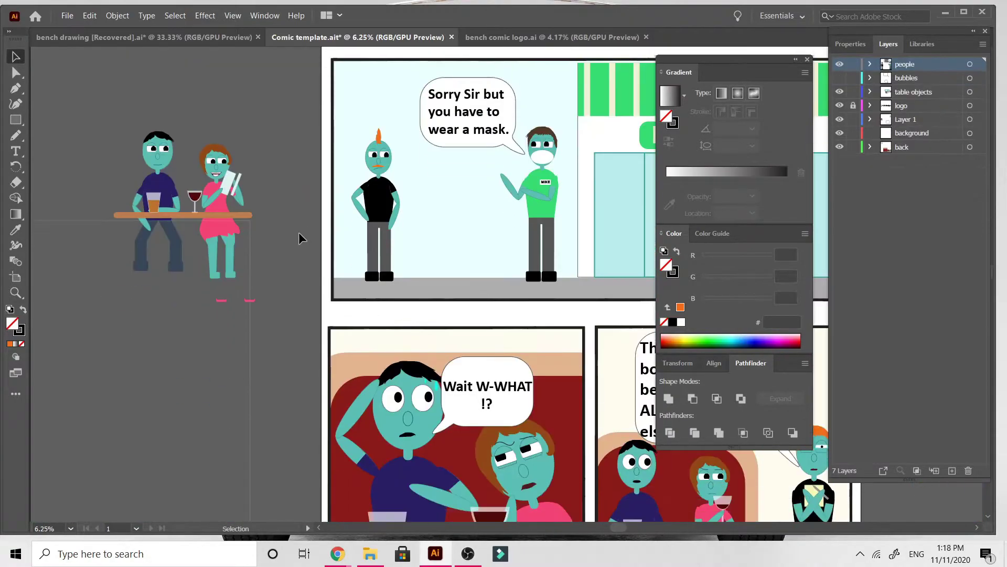
Fill the pencil-drawn goatee on the black-shirted figure's chin with the mustache's orange.
{"action": "scroll", "coordinate": [301, 239], "scroll_direction": "down", "scroll_amount": 1}
{"action": "scroll", "coordinate": [300, 238], "scroll_direction": "up", "scroll_amount": 3}
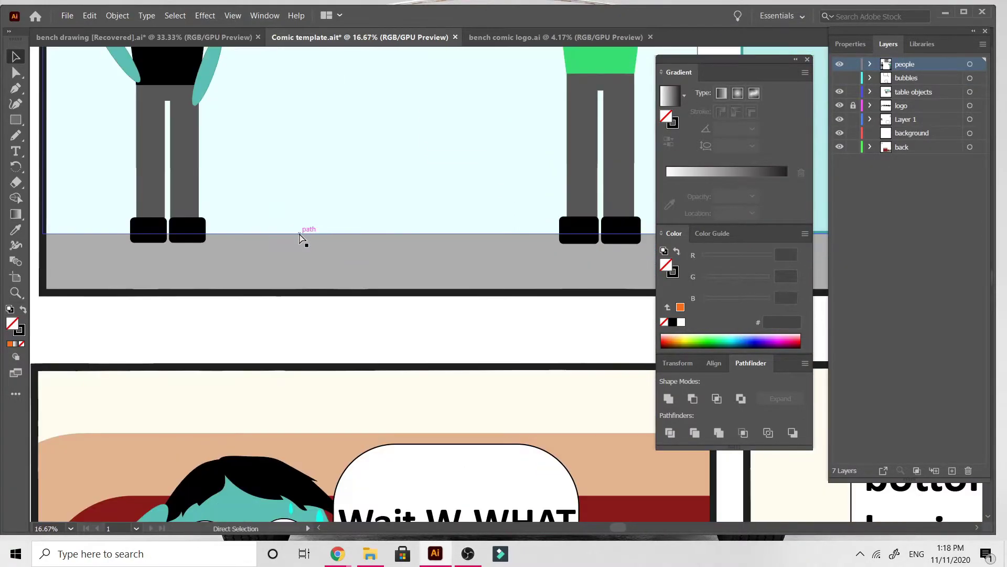
{"action": "scroll", "coordinate": [302, 237], "scroll_direction": "up", "scroll_amount": 4}
{"action": "scroll", "coordinate": [370, 308], "scroll_direction": "up", "scroll_amount": 3}
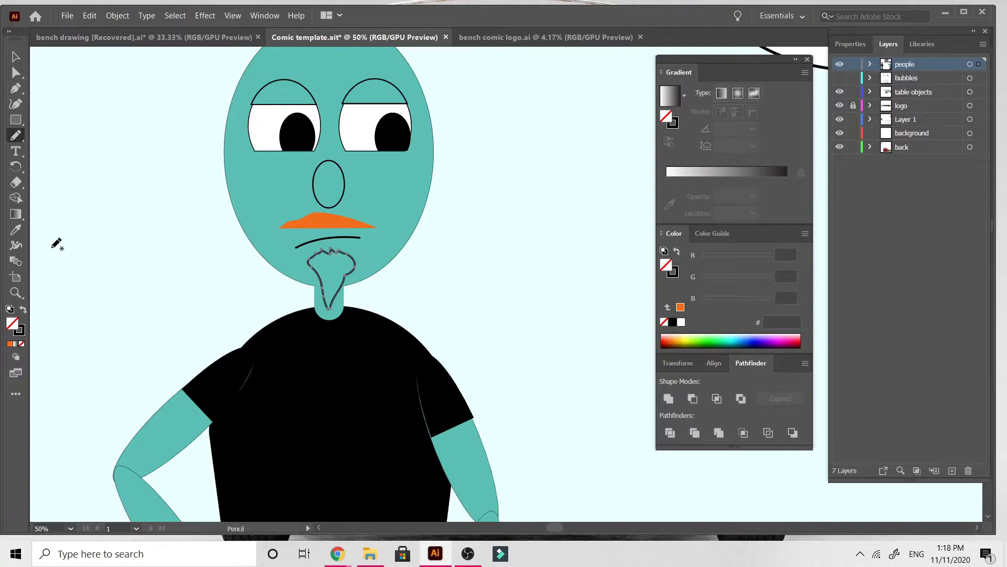
{"action": "left_click", "coordinate": [23, 309]}
{"action": "double_click", "coordinate": [12, 323]}
{"action": "type", "text": "a3a3a3"}
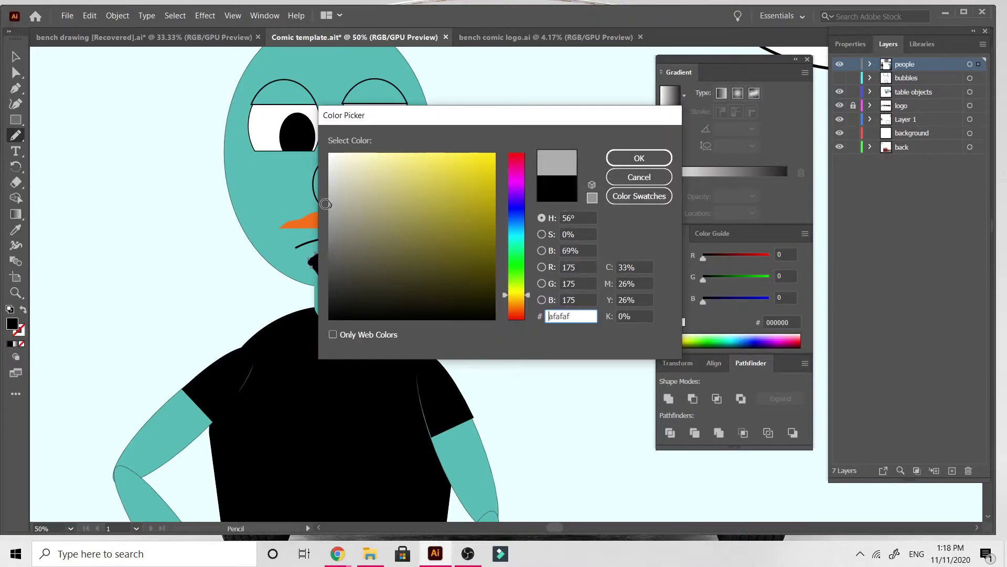
{"action": "left_click", "coordinate": [621, 164]}
{"action": "left_click", "coordinate": [16, 229]}
{"action": "left_click", "coordinate": [315, 217]}
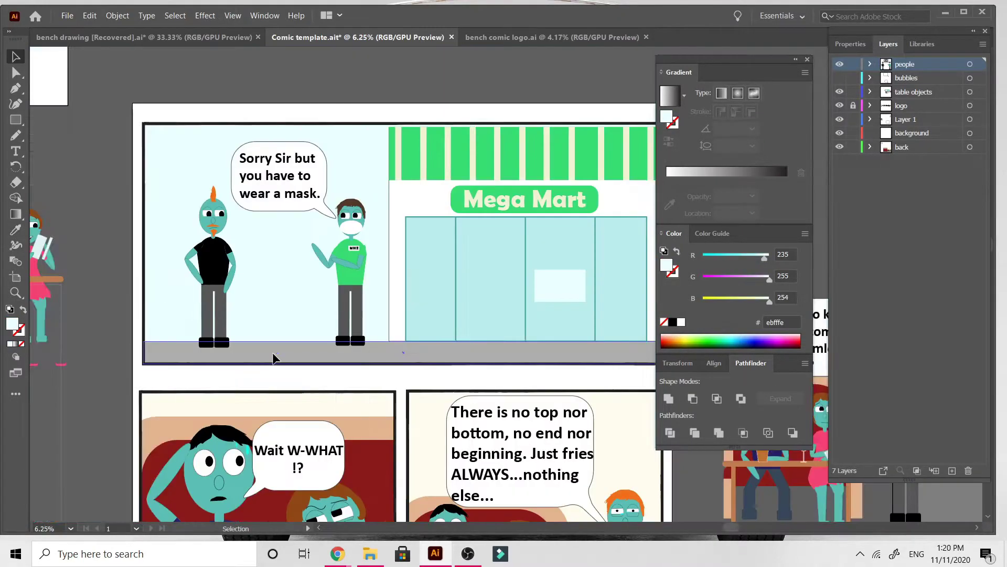
Add a short black eyebrow above the mohawked figure's left-hand eye, slanting down toward the nose.
{"action": "scroll", "coordinate": [276, 358], "scroll_direction": "down", "scroll_amount": 4}
{"action": "scroll", "coordinate": [275, 358], "scroll_direction": "right", "scroll_amount": 4}
{"action": "scroll", "coordinate": [276, 359], "scroll_direction": "left", "scroll_amount": 5}
{"action": "scroll", "coordinate": [276, 358], "scroll_direction": "up", "scroll_amount": 5}
{"action": "key", "text": "ctrl+plus"}
{"action": "key", "text": "ctrl+plus"}
{"action": "key", "text": "ctrl+plus"}
{"action": "key", "text": "ctrl+plus"}
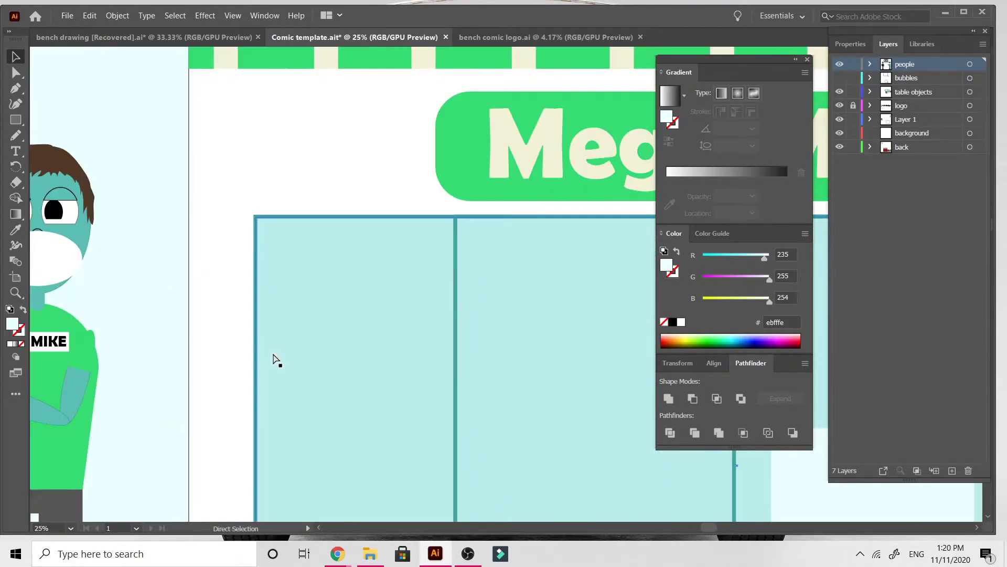
{"action": "scroll", "coordinate": [274, 360], "scroll_direction": "left", "scroll_amount": 15}
{"action": "left_click_drag", "start_coordinate": [233, 176], "coordinate": [244, 175]}
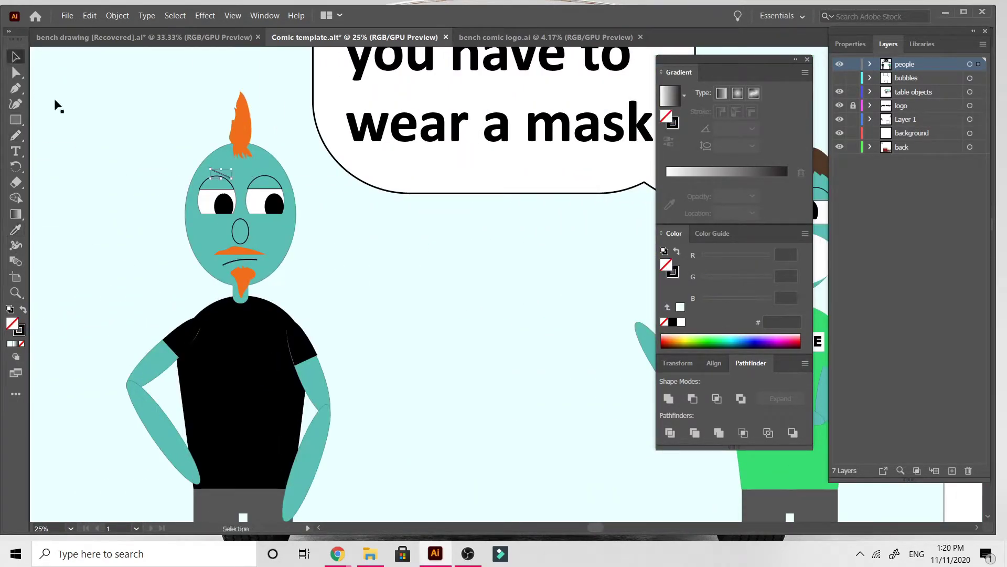
Draw a wavy eyebrow over the mohawked figure's other eye with the Pencil and transfer it to the people layer.
{"action": "left_click", "coordinate": [37, 128]}
{"action": "left_click_drag", "start_coordinate": [258, 172], "coordinate": [276, 174]}
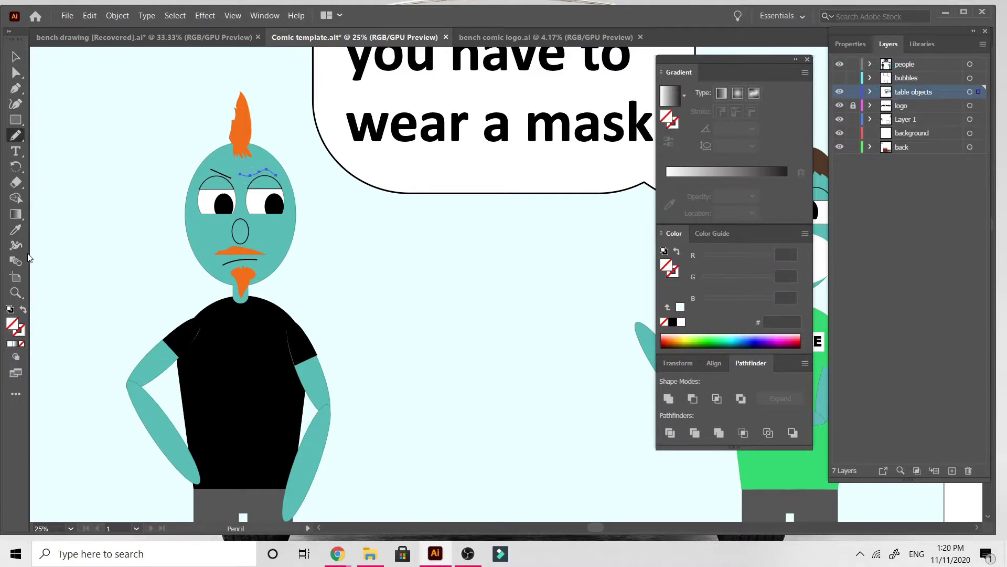
{"action": "left_click", "coordinate": [15, 58]}
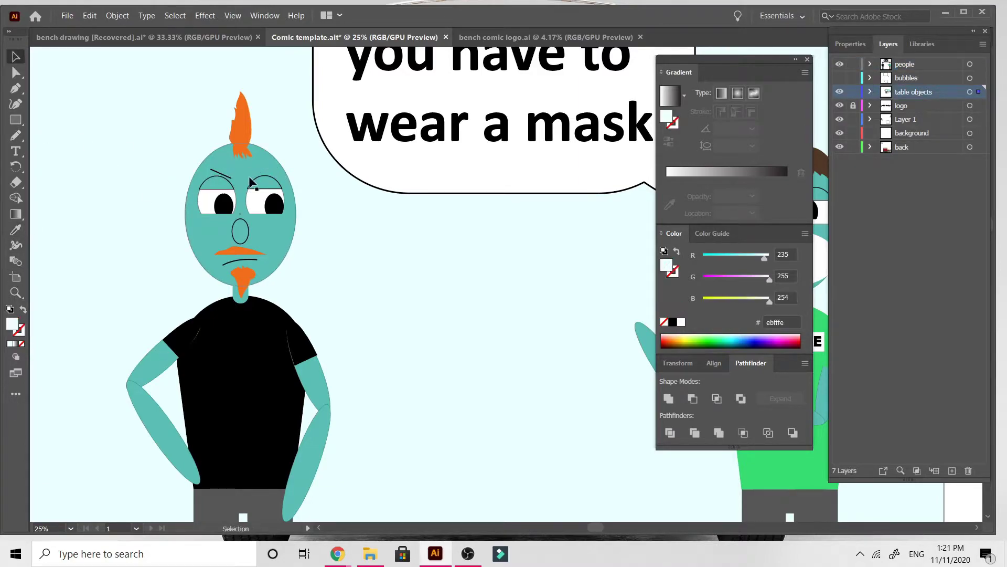
{"action": "left_click", "coordinate": [219, 176]}
{"action": "key", "text": "ctrl+v"}
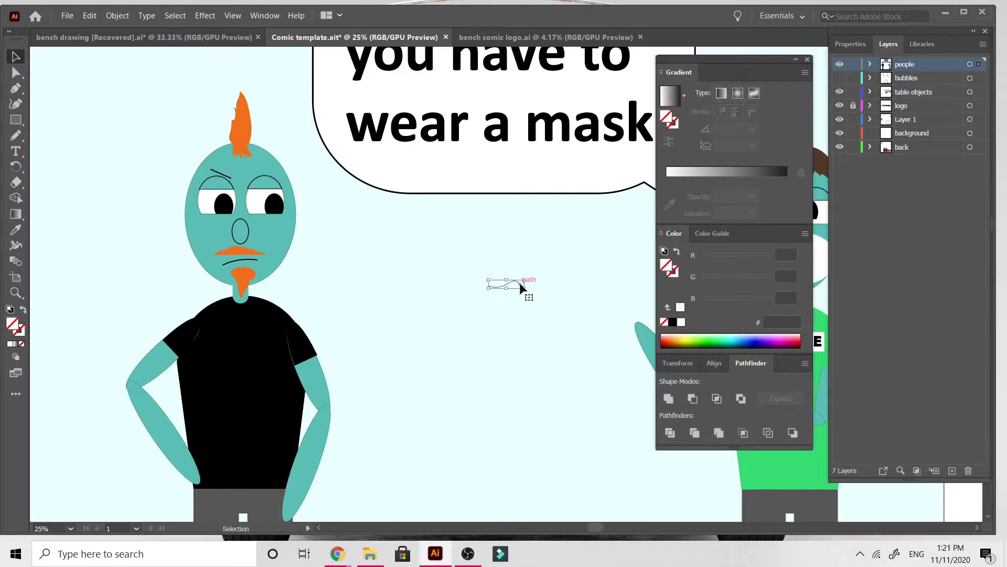
{"action": "left_click_drag", "start_coordinate": [519, 282], "coordinate": [274, 167]}
{"action": "left_click", "coordinate": [344, 210]}
{"action": "left_click", "coordinate": [262, 167]}
{"action": "right_click", "coordinate": [262, 167]}
{"action": "mouse_move", "coordinate": [386, 357]}
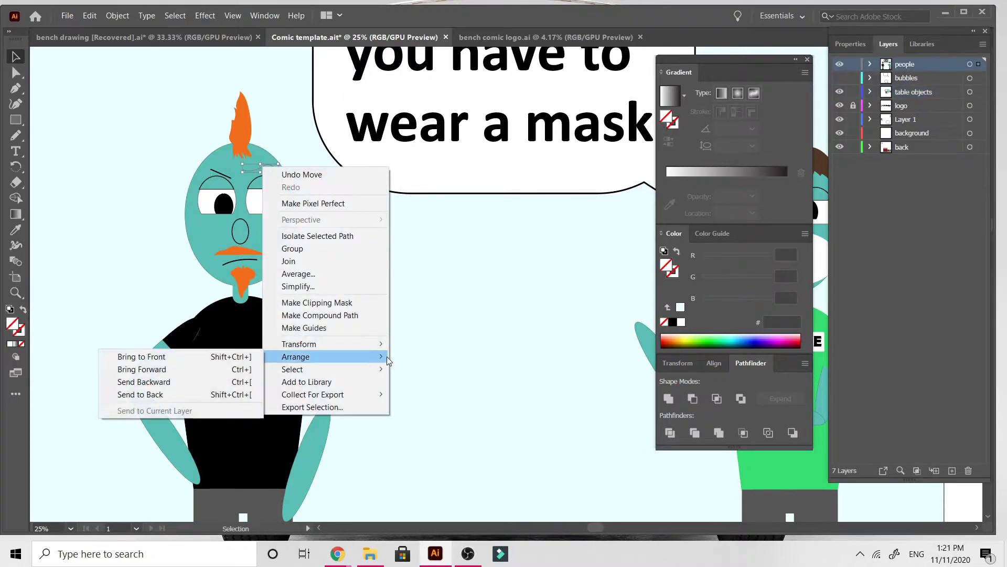
{"action": "left_click", "coordinate": [425, 336]}
{"action": "left_click", "coordinate": [425, 337]}
{"action": "left_click", "coordinate": [267, 166]}
{"action": "left_click", "coordinate": [243, 169]}
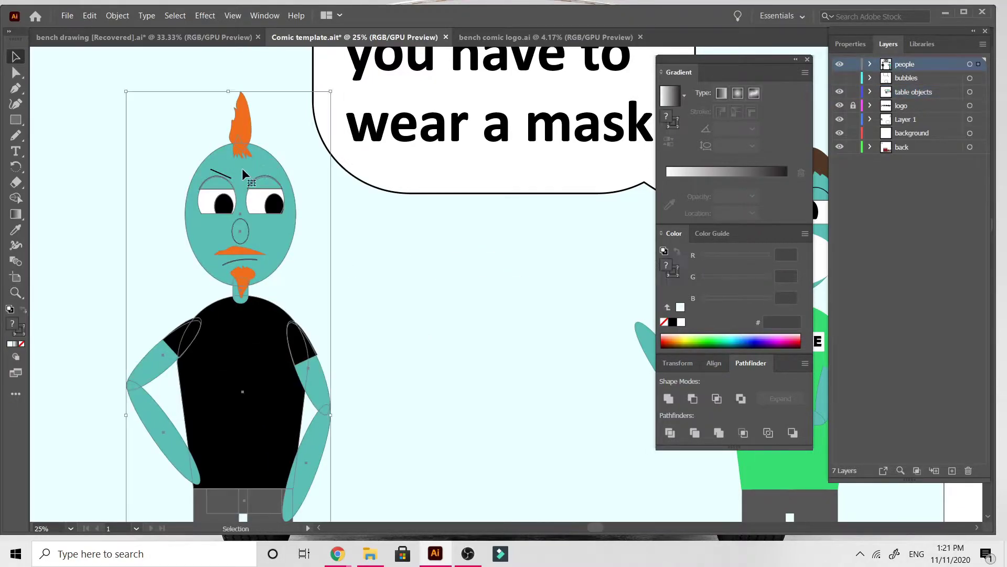
{"action": "key", "text": "ctrl+z"}
Place the wavy eyebrow above the right-hand eye and give it the slanted eyebrow's black stroke.
{"action": "mouse_move", "coordinate": [511, 282]}
{"action": "left_mouse_down"}
{"action": "mouse_move", "coordinate": [265, 156]}
{"action": "mouse_move", "coordinate": [266, 164]}
{"action": "left_mouse_up"}
{"action": "key", "text": "i"}
{"action": "left_click", "coordinate": [214, 169]}
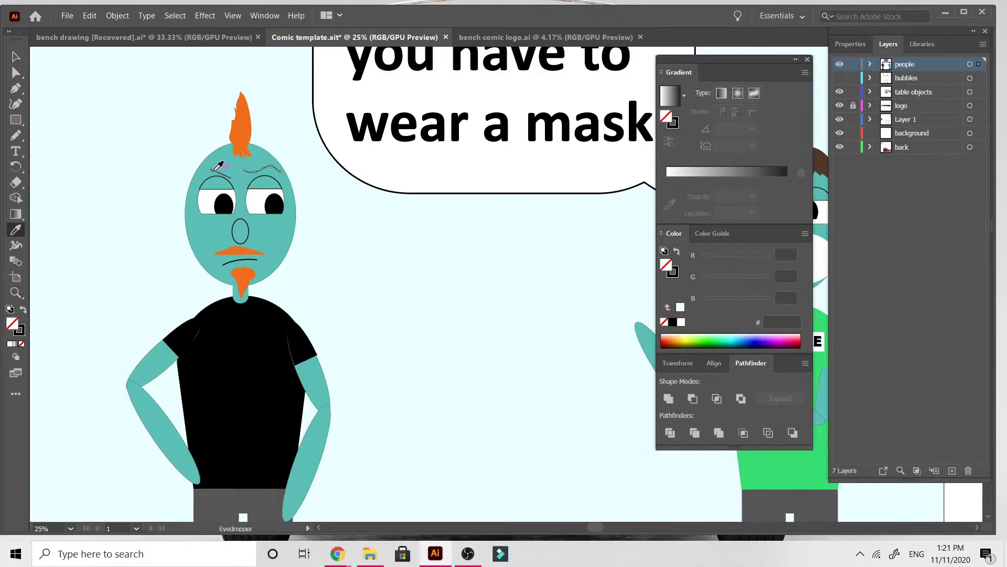
{"action": "left_click", "coordinate": [83, 220]}
Fine-tune the slanted eyebrow above the mohawked figure's left-hand eye.
{"action": "scroll", "coordinate": [114, 247], "scroll_direction": "down", "scroll_amount": 3}
{"action": "scroll", "coordinate": [114, 247], "scroll_direction": "up", "scroll_amount": 4}
{"action": "scroll", "coordinate": [113, 245], "scroll_direction": "left", "scroll_amount": 3}
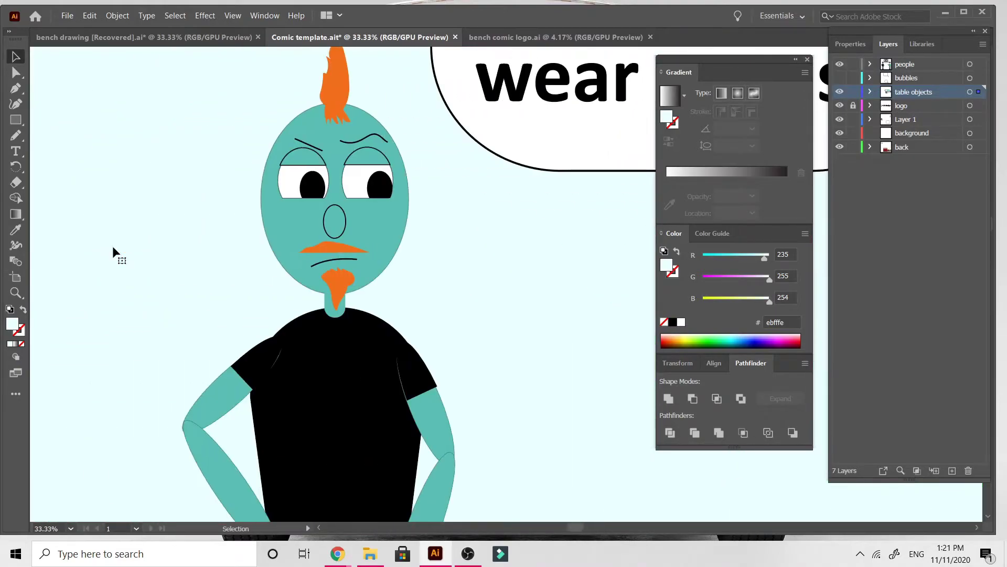
{"action": "scroll", "coordinate": [112, 246], "scroll_direction": "left", "scroll_amount": 1}
{"action": "key", "text": "ctrl+equal"}
{"action": "key", "text": "ctrl+equal"}
{"action": "scroll", "coordinate": [113, 246], "scroll_direction": "left", "scroll_amount": 10}
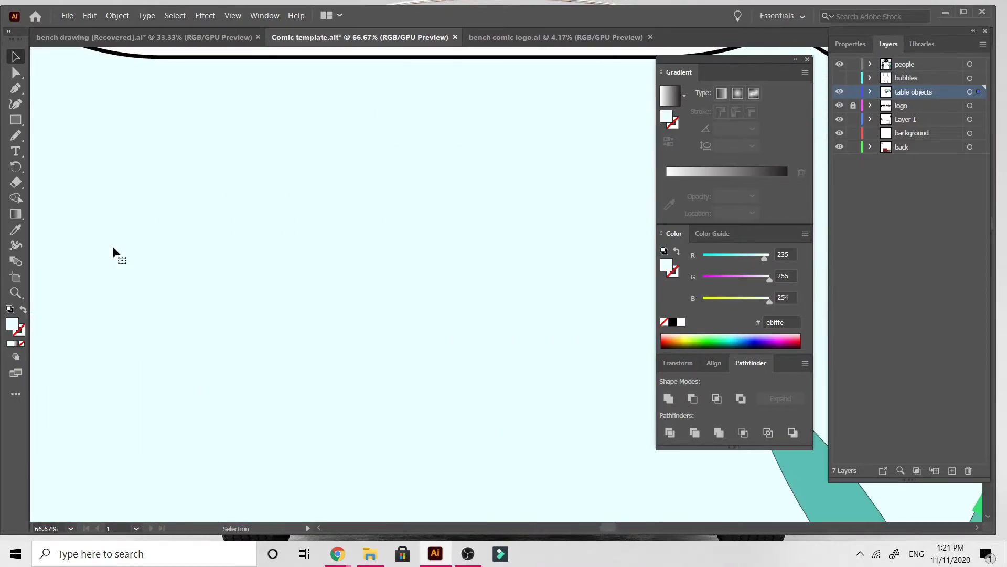
{"action": "scroll", "coordinate": [113, 246], "scroll_direction": "up", "scroll_amount": 3}
{"action": "scroll", "coordinate": [113, 246], "scroll_direction": "left", "scroll_amount": 4}
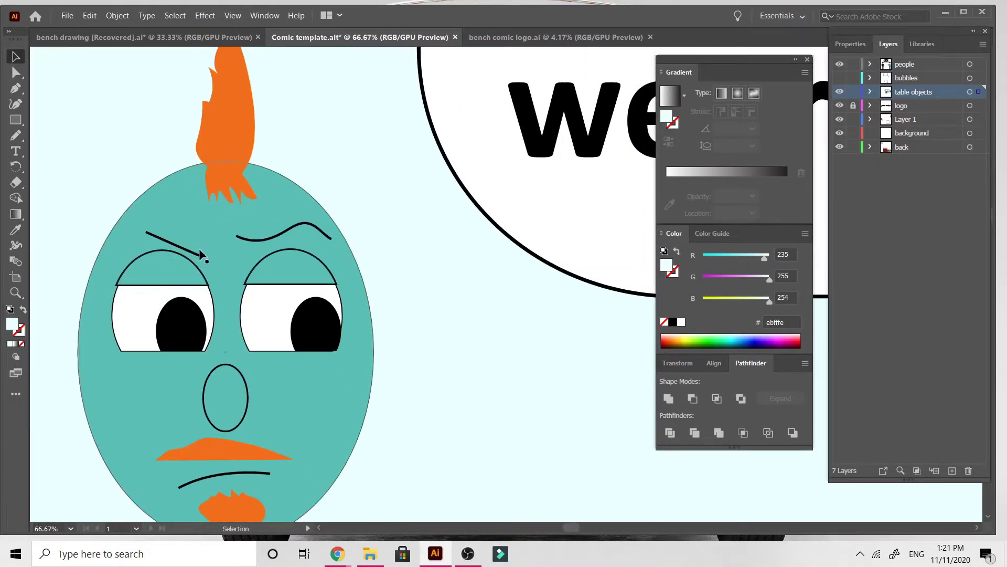
{"action": "left_click", "coordinate": [198, 254]}
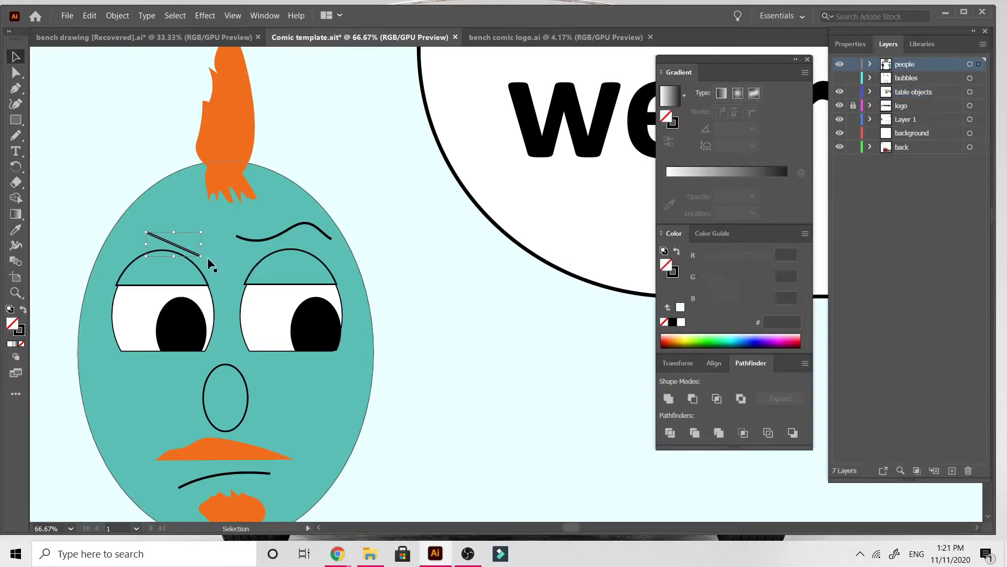
{"action": "left_click_drag", "start_coordinate": [207, 257], "coordinate": [206, 256]}
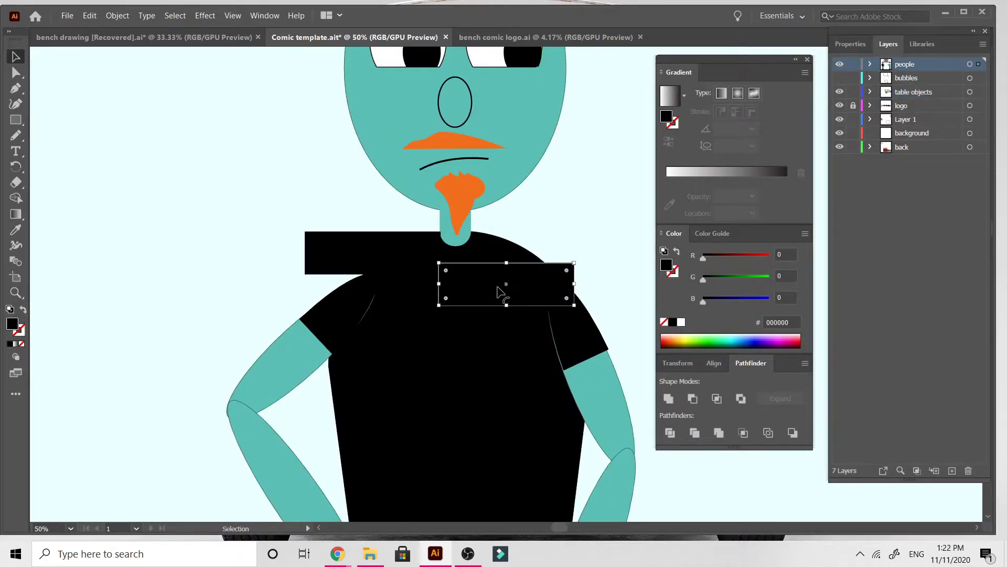
Position the two black rectangles over the shoulders of the black shirt, one on each side of the neck.
{"action": "left_click_drag", "start_coordinate": [497, 292], "coordinate": [534, 256]}
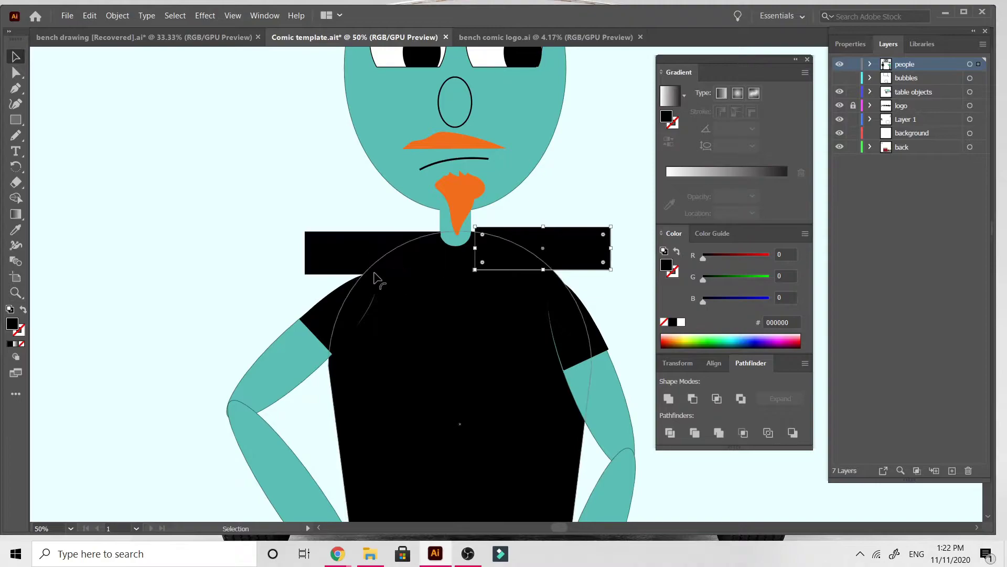
{"action": "left_click_drag", "start_coordinate": [342, 268], "coordinate": [342, 281]}
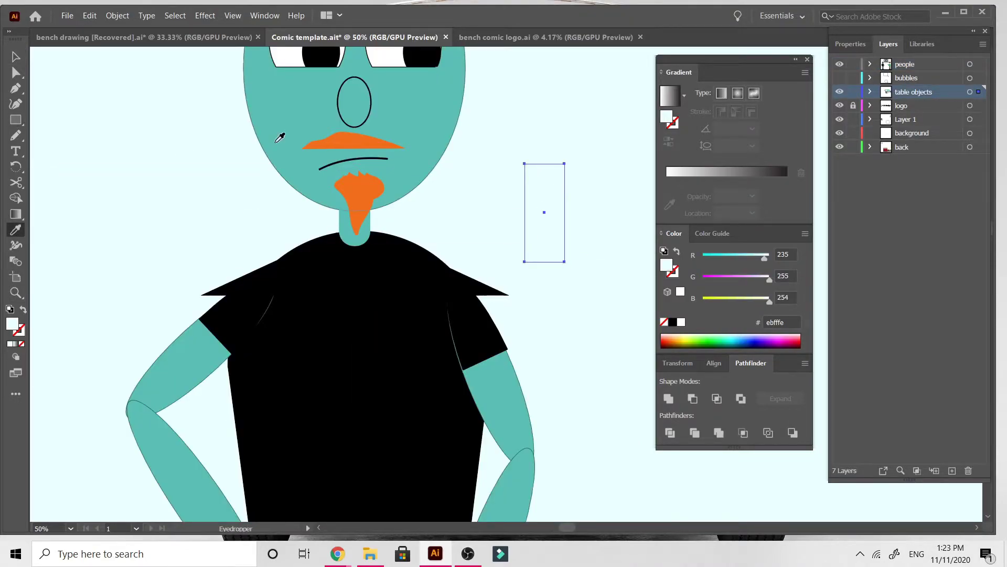
Fill the tall rectangle beside the figure with its teal skin color and place it on the shirt below the neck.
{"action": "left_click", "coordinate": [276, 142]}
{"action": "left_click", "coordinate": [16, 57]}
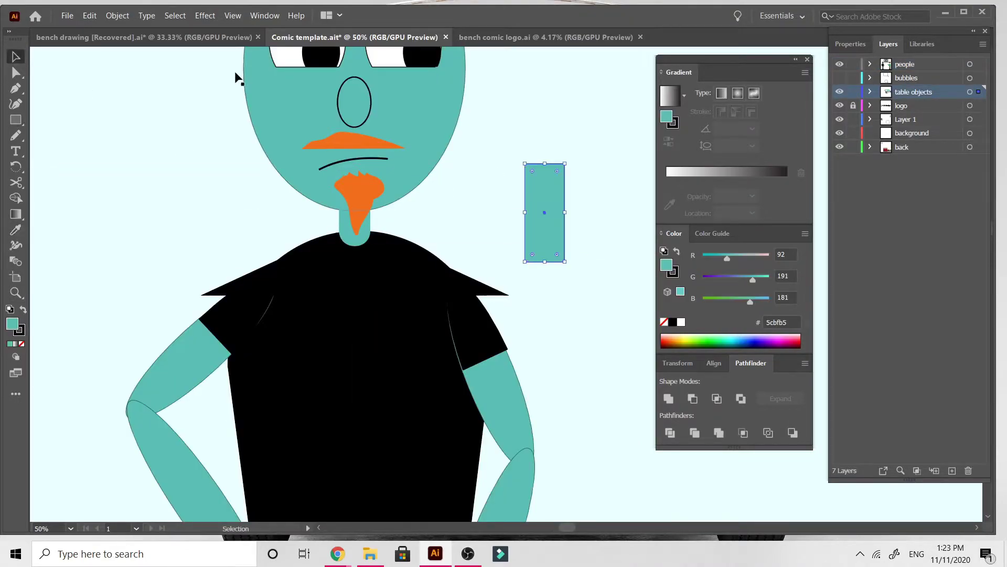
{"action": "left_click_drag", "start_coordinate": [544, 252], "coordinate": [367, 315]}
{"action": "left_click", "coordinate": [363, 344]}
{"action": "left_click_drag", "start_coordinate": [512, 281], "coordinate": [367, 282]}
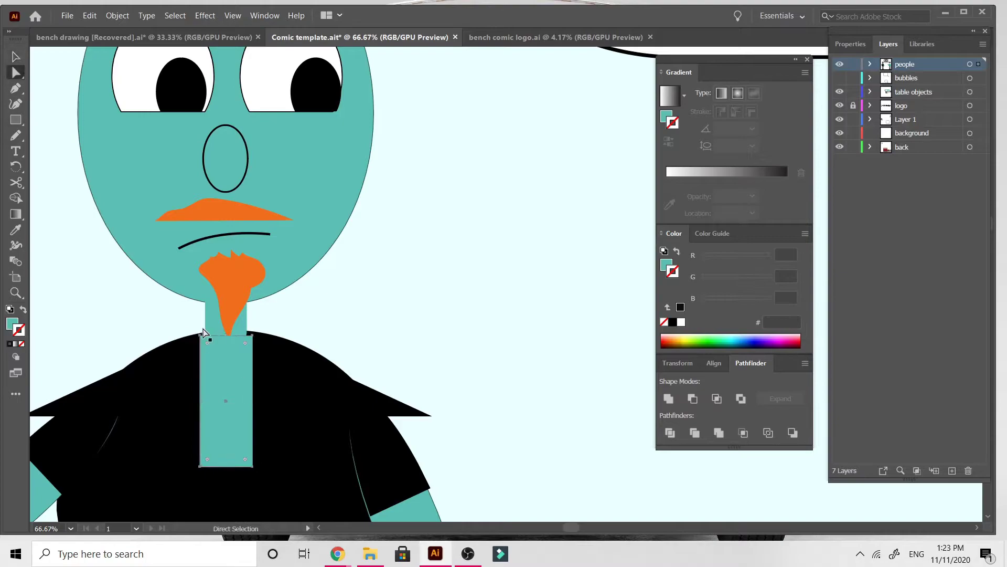
Reshape the teal rectangle below the neck into a narrow V-neck opening that tapers to a point on the black shirt.
{"action": "left_click_drag", "start_coordinate": [209, 332], "coordinate": [246, 335]}
{"action": "left_click_drag", "start_coordinate": [231, 440], "coordinate": [294, 264]}
{"action": "key", "text": "p"}
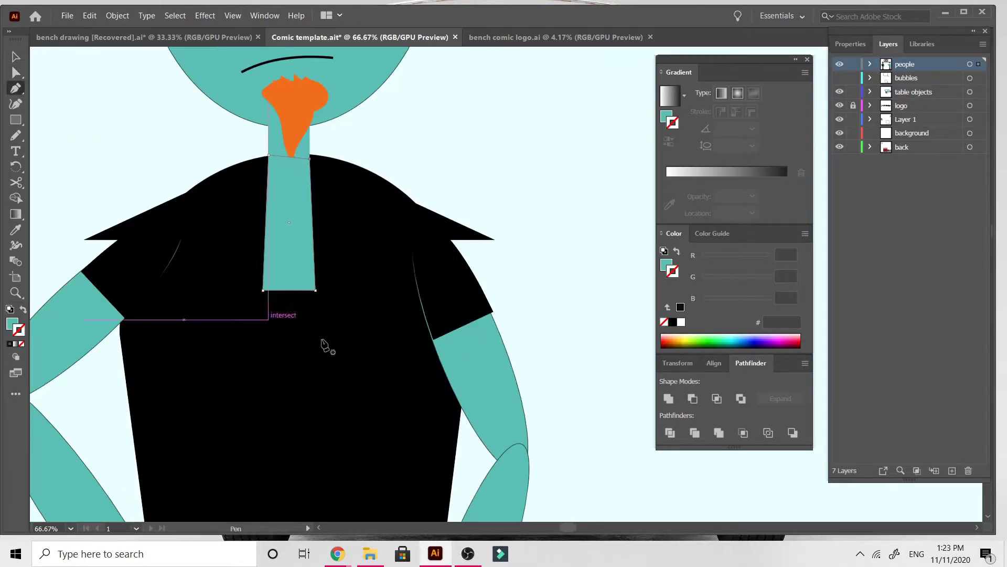
{"action": "left_click", "coordinate": [16, 104]}
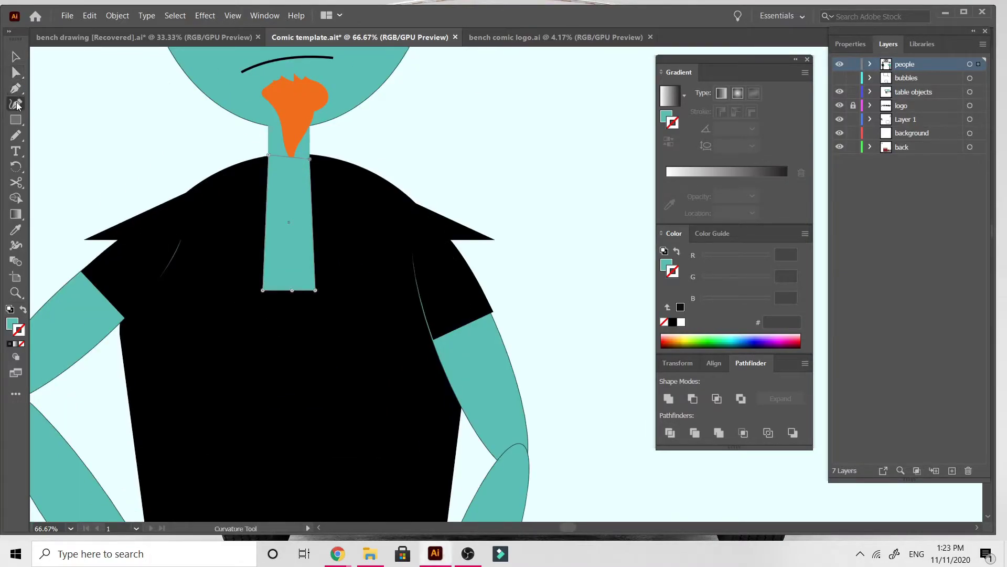
{"action": "left_click", "coordinate": [262, 289]}
{"action": "left_click", "coordinate": [315, 289]}
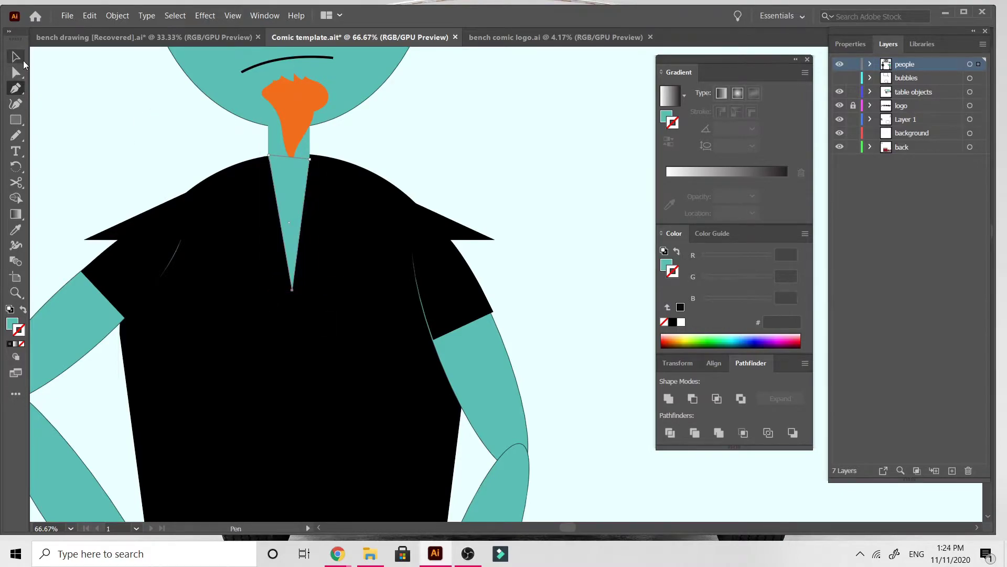
{"action": "left_click", "coordinate": [16, 56]}
{"action": "left_click", "coordinate": [134, 141]}
Move the two pointed black collar pieces slightly upward so they meet the mohawked figure's neck.
{"action": "key", "text": "ctrl+minus"}
{"action": "key", "text": "ctrl+minus"}
{"action": "key", "text": "ctrl+minus"}
{"action": "key", "text": "ctrl+minus"}
{"action": "key", "text": "ctrl+equal"}
{"action": "scroll", "coordinate": [135, 144], "scroll_direction": "left", "scroll_amount": 8}
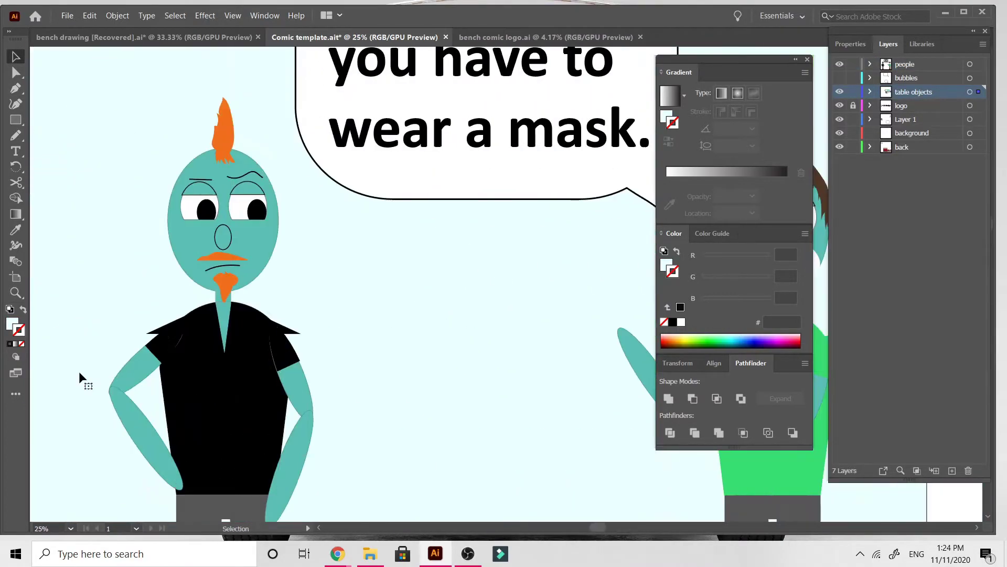
{"action": "key", "text": "ctrl+equal"}
{"action": "scroll", "coordinate": [80, 374], "scroll_direction": "left", "scroll_amount": 10}
{"action": "left_click_drag", "start_coordinate": [360, 334], "coordinate": [359, 330]}
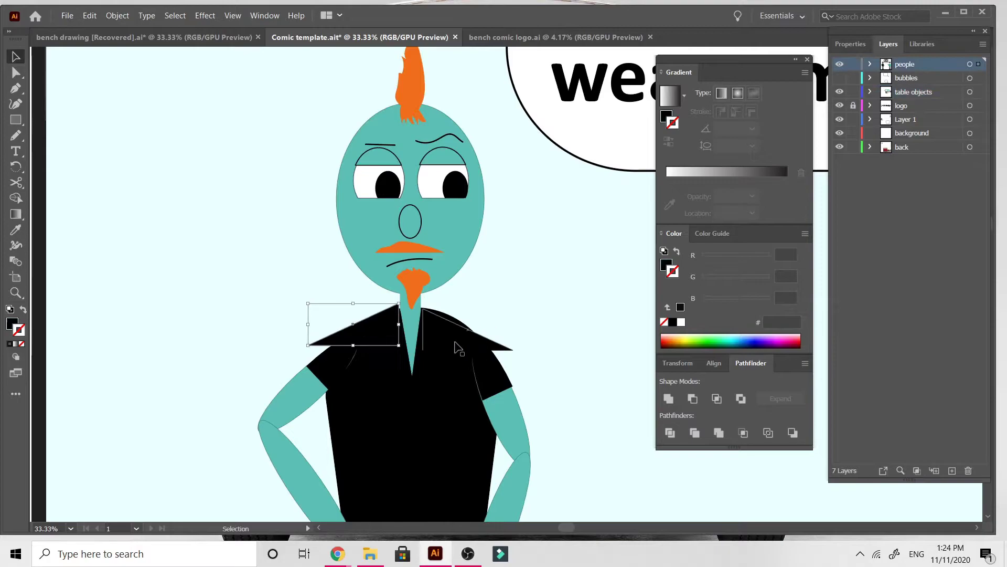
{"action": "left_click_drag", "start_coordinate": [458, 347], "coordinate": [457, 338]}
{"action": "left_click", "coordinate": [386, 333]}
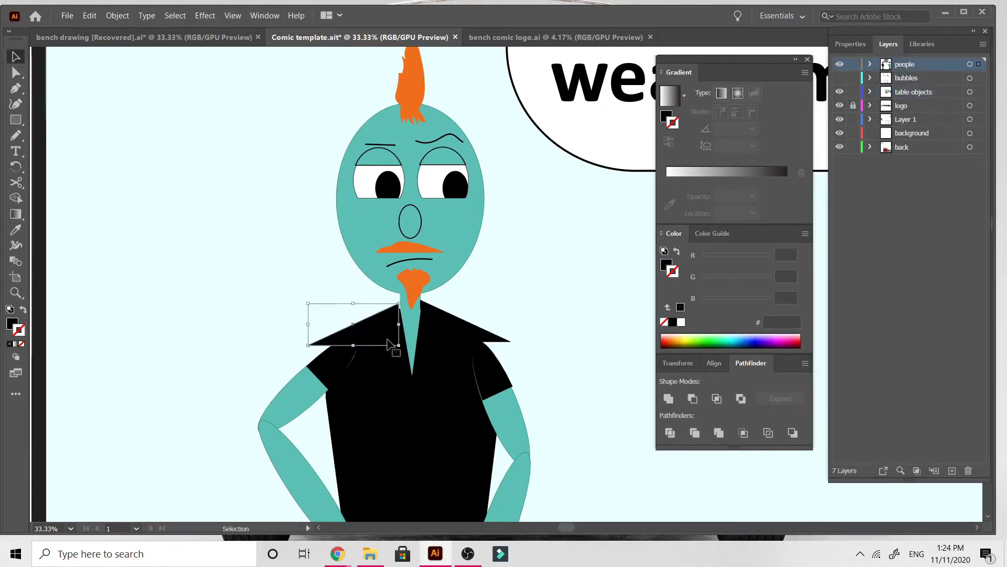
Fill the bare part of the mohawked figure's left-hand upper arm with the shirt's black.
{"action": "scroll", "coordinate": [478, 199], "scroll_direction": "down", "scroll_amount": 5}
{"action": "scroll", "coordinate": [478, 199], "scroll_direction": "left", "scroll_amount": 1}
{"action": "double_click", "coordinate": [347, 211]}
{"action": "double_click", "coordinate": [346, 210]}
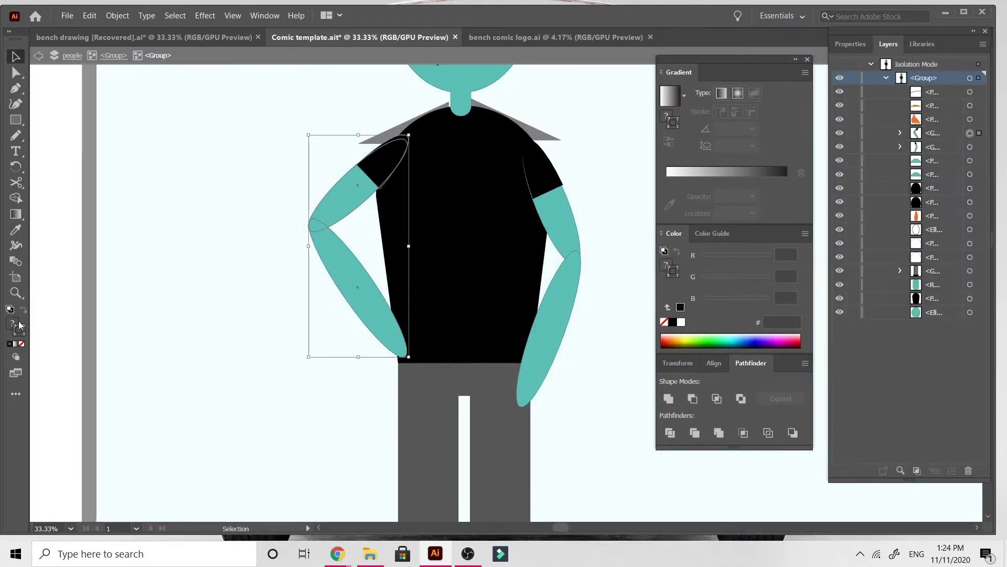
{"action": "double_click", "coordinate": [338, 200]}
{"action": "left_click", "coordinate": [337, 199]}
{"action": "left_click", "coordinate": [16, 230]}
{"action": "left_click", "coordinate": [417, 251]}
{"action": "double_click", "coordinate": [16, 57]}
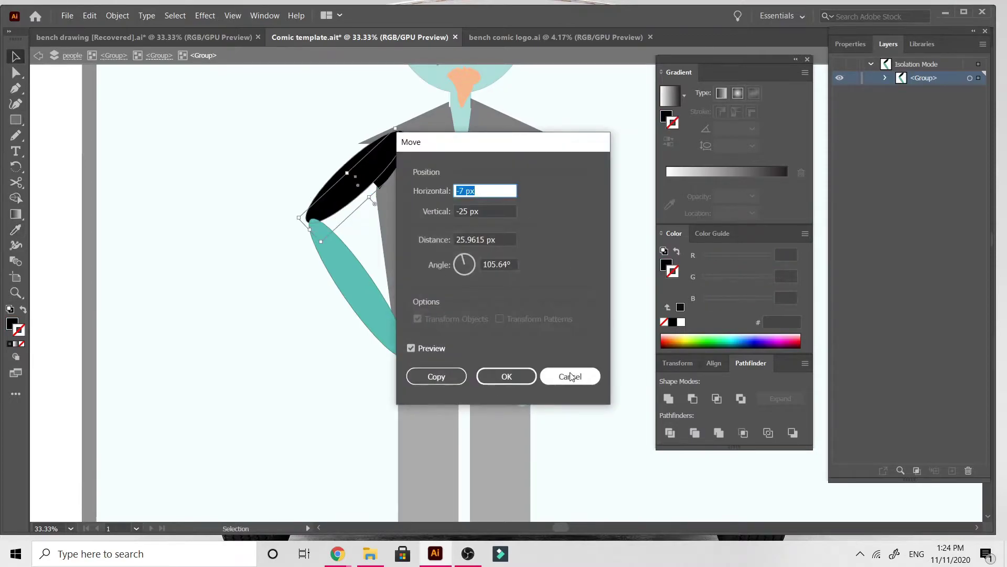
{"action": "left_click", "coordinate": [570, 376]}
{"action": "double_click", "coordinate": [618, 354]}
Fill the bare part of the mohawked figure's right-hand upper arm with the shirt's black.
{"action": "left_click", "coordinate": [563, 228]}
{"action": "double_click", "coordinate": [564, 228]}
{"action": "double_click", "coordinate": [566, 224]}
{"action": "double_click", "coordinate": [563, 223]}
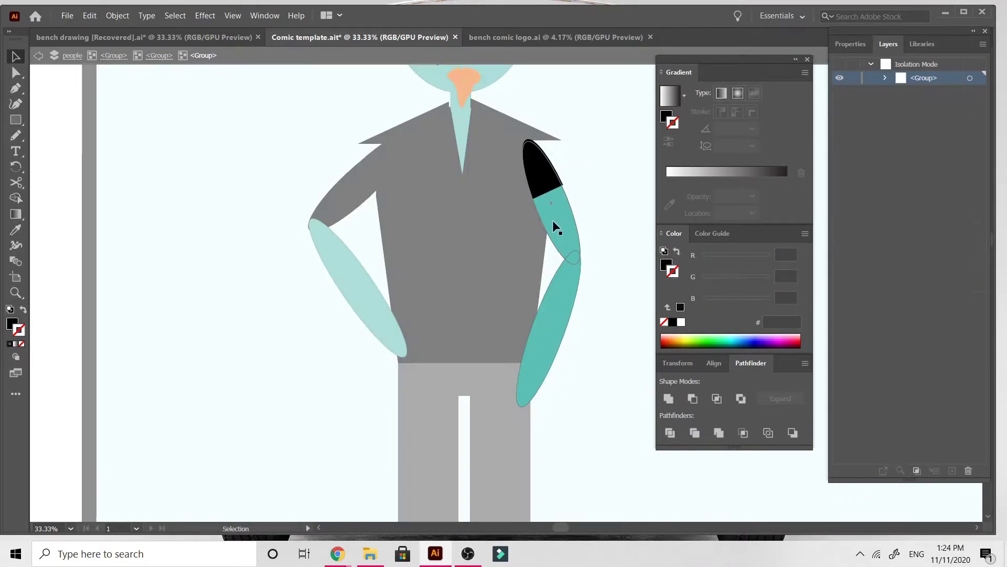
{"action": "left_click", "coordinate": [553, 221]}
{"action": "left_click", "coordinate": [16, 229]}
{"action": "left_click", "coordinate": [420, 236]}
{"action": "left_click", "coordinate": [16, 57]}
{"action": "double_click", "coordinate": [210, 220]}
Recolor the mohawked figure's grey trousers, both legs and the waist piece, to blue.
{"action": "key", "text": "ctrl+minus"}
{"action": "key", "text": "ctrl+minus"}
{"action": "key", "text": "ctrl+minus"}
{"action": "key", "text": "ctrl+minus"}
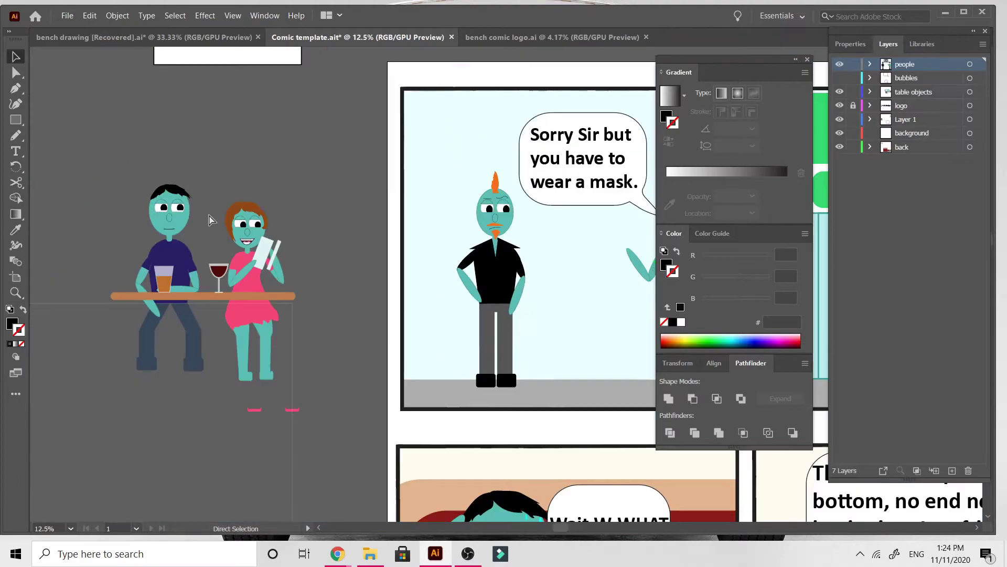
{"action": "key", "text": "ctrl+plus"}
{"action": "key", "text": "ctrl+plus"}
{"action": "key", "text": "ctrl+plus"}
{"action": "left_click", "coordinate": [482, 347]}
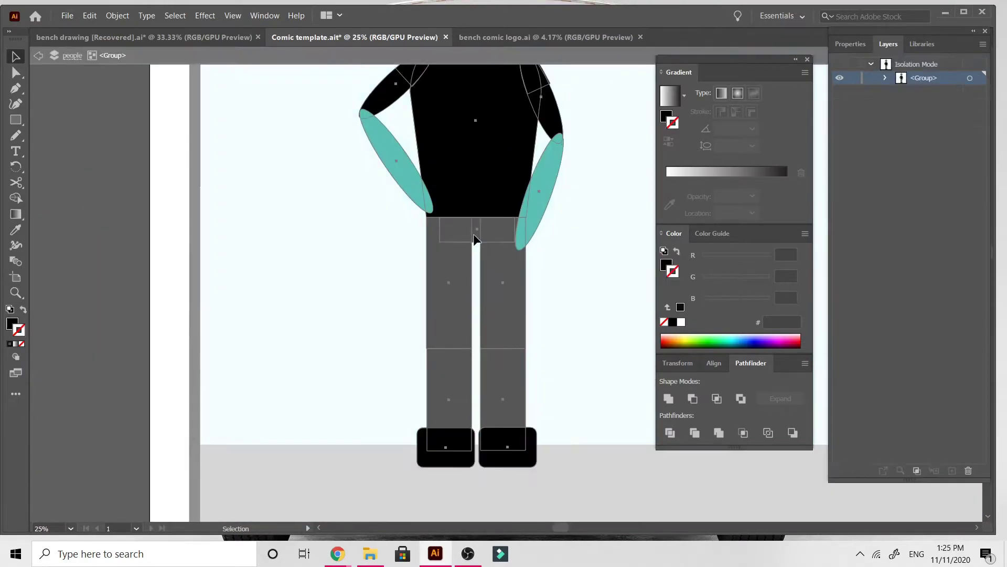
{"action": "double_click", "coordinate": [444, 270]}
{"action": "double_click", "coordinate": [446, 238]}
{"action": "left_click", "coordinate": [477, 231], "text": "shift"}
{"action": "left_click", "coordinate": [498, 308], "text": "shift"}
{"action": "left_click", "coordinate": [496, 375], "text": "shift"}
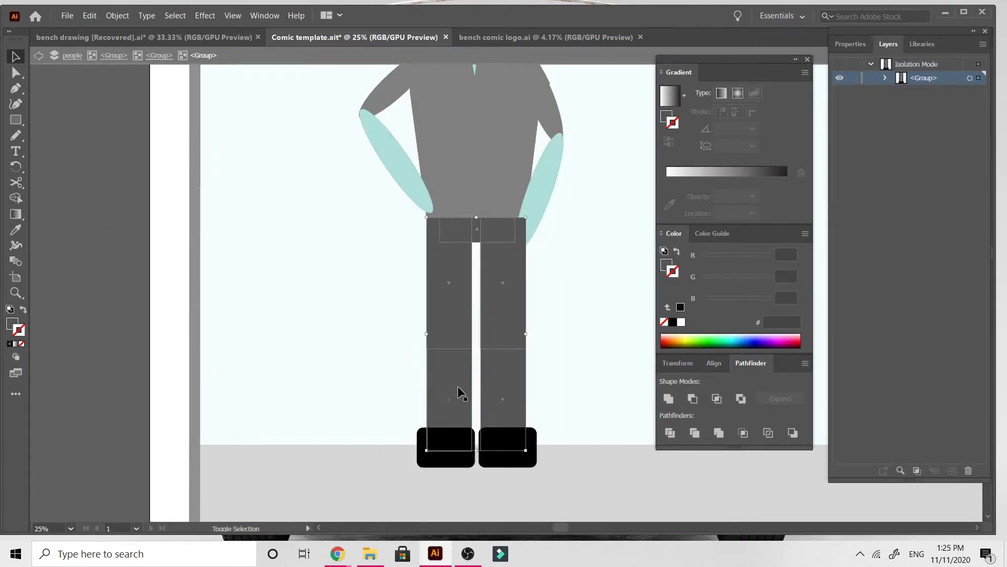
{"action": "double_click", "coordinate": [12, 324]}
{"action": "left_click_drag", "start_coordinate": [516, 234], "coordinate": [516, 230]}
{"action": "left_click", "coordinate": [421, 226]}
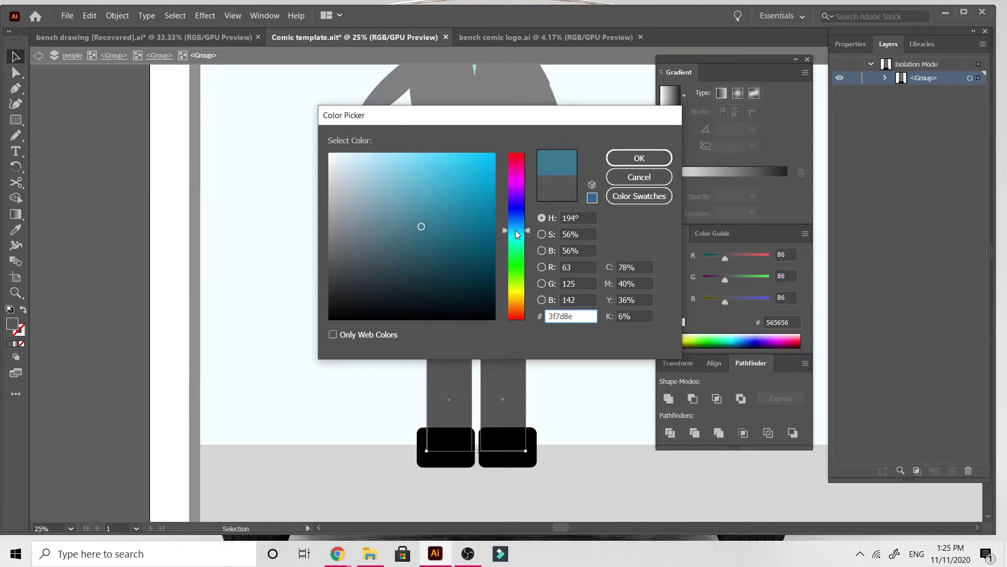
{"action": "key", "text": "Return"}
{"action": "double_click", "coordinate": [82, 364]}
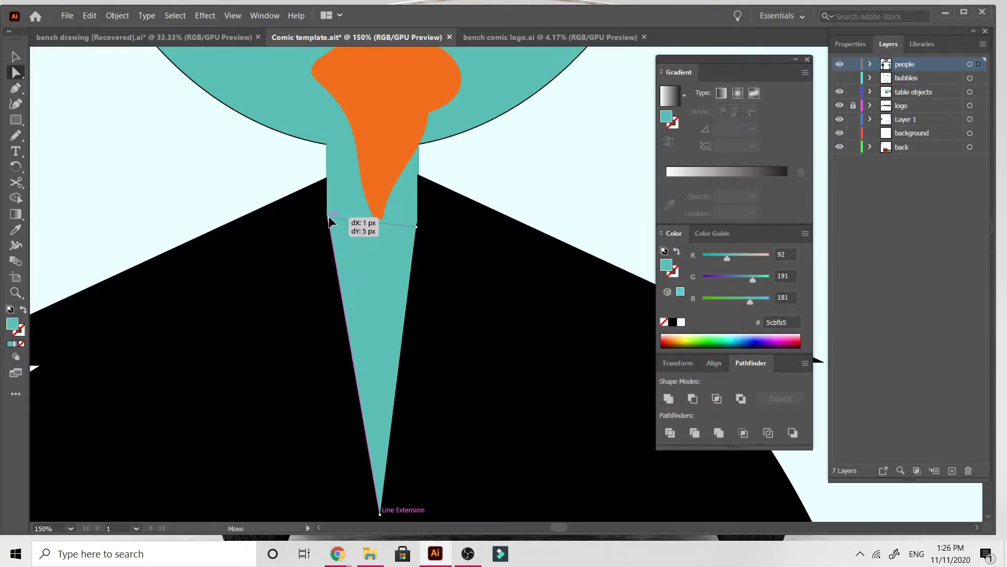
Align the V-neck opening's upper left-hand corner with the edge of the neck.
{"action": "left_click_drag", "start_coordinate": [328, 216], "coordinate": [327, 218]}
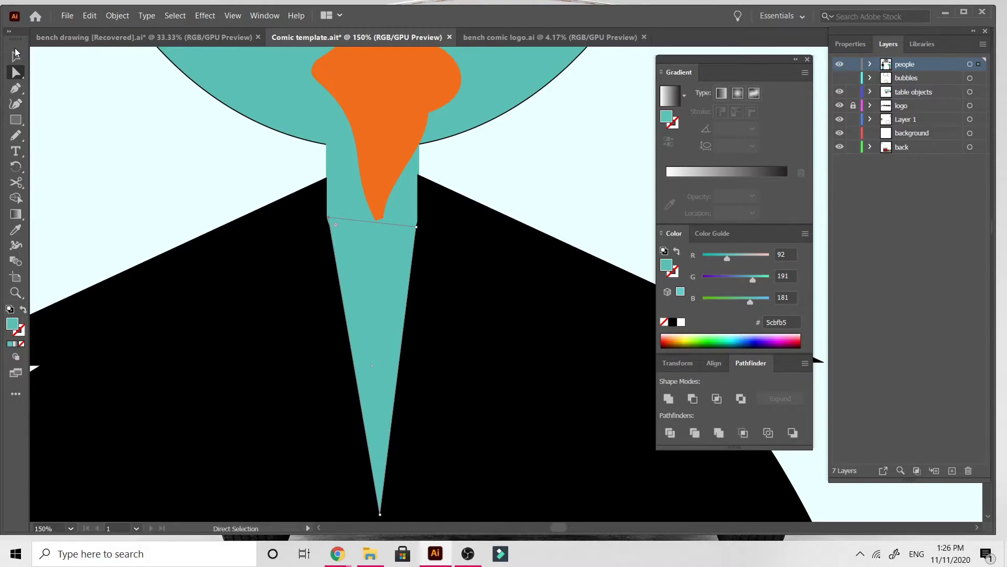
{"action": "left_click", "coordinate": [19, 57]}
{"action": "left_click", "coordinate": [124, 126]}
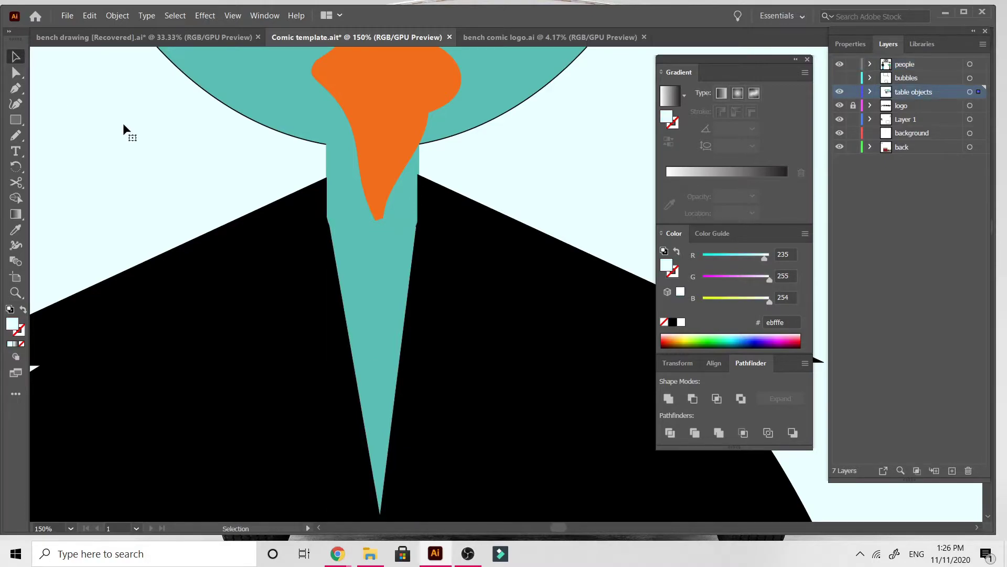
{"action": "key", "text": "ctrl+minus"}
{"action": "key", "text": "ctrl+minus"}
{"action": "key", "text": "ctrl+minus"}
{"action": "key", "text": "ctrl+minus"}
{"action": "key", "text": "ctrl+minus"}
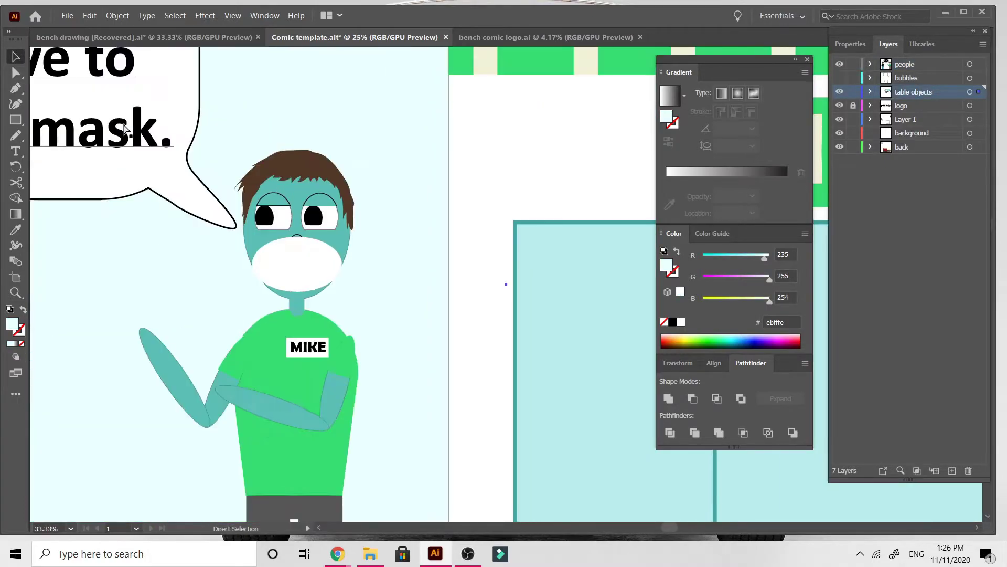
{"action": "key", "text": "ctrl+minus"}
{"action": "key", "text": "ctrl+minus"}
{"action": "key", "text": "ctrl+minus"}
{"action": "key", "text": "minus"}
{"action": "key", "text": "ctrl+plus"}
{"action": "key", "text": "ctrl+plus"}
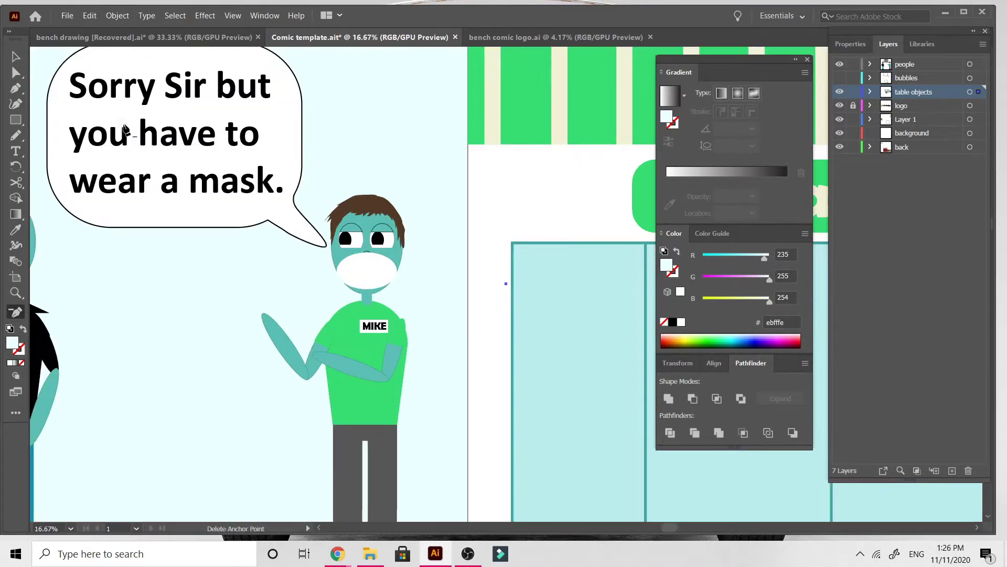
{"action": "scroll", "coordinate": [266, 383], "scroll_direction": "left", "scroll_amount": 6}
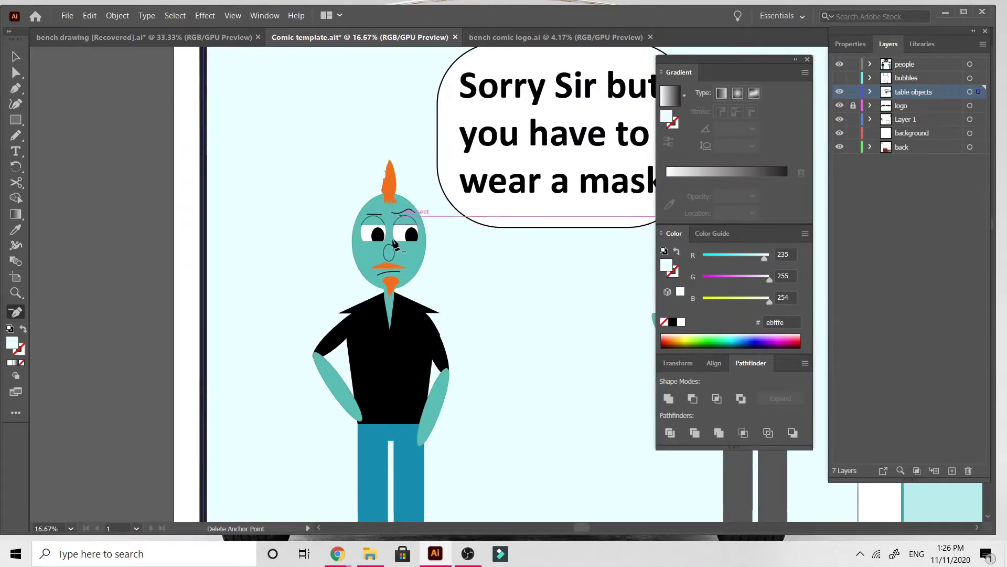
{"action": "left_click", "coordinate": [17, 57]}
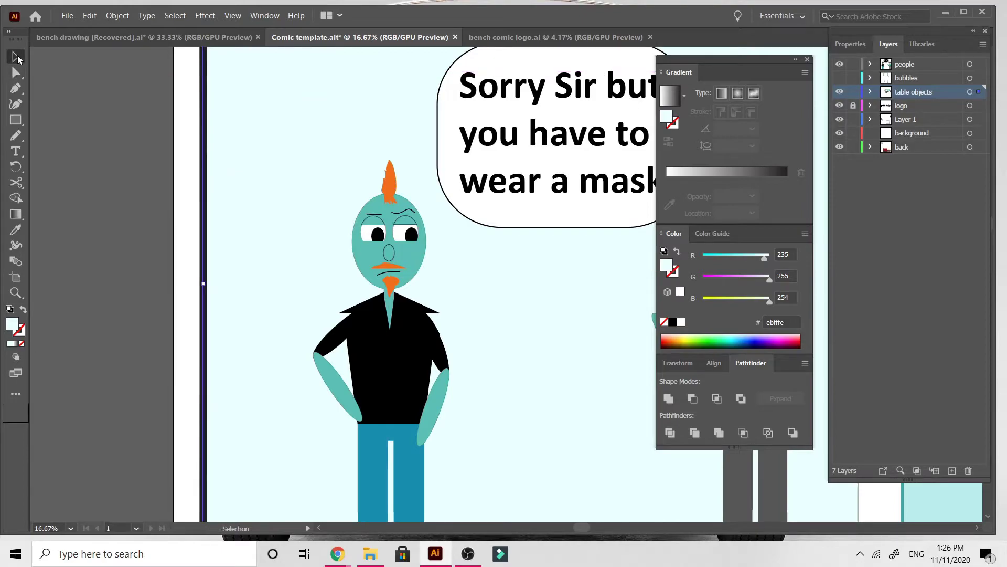
{"action": "left_click_drag", "start_coordinate": [383, 264], "coordinate": [385, 266]}
{"action": "key", "text": "a"}
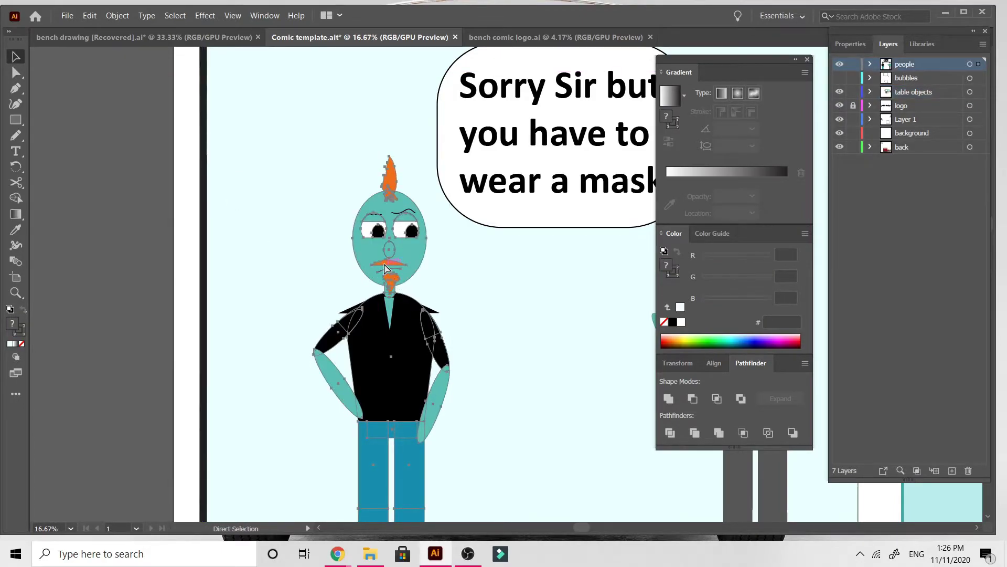
{"action": "key", "text": "v"}
{"action": "left_click", "coordinate": [176, 361]}
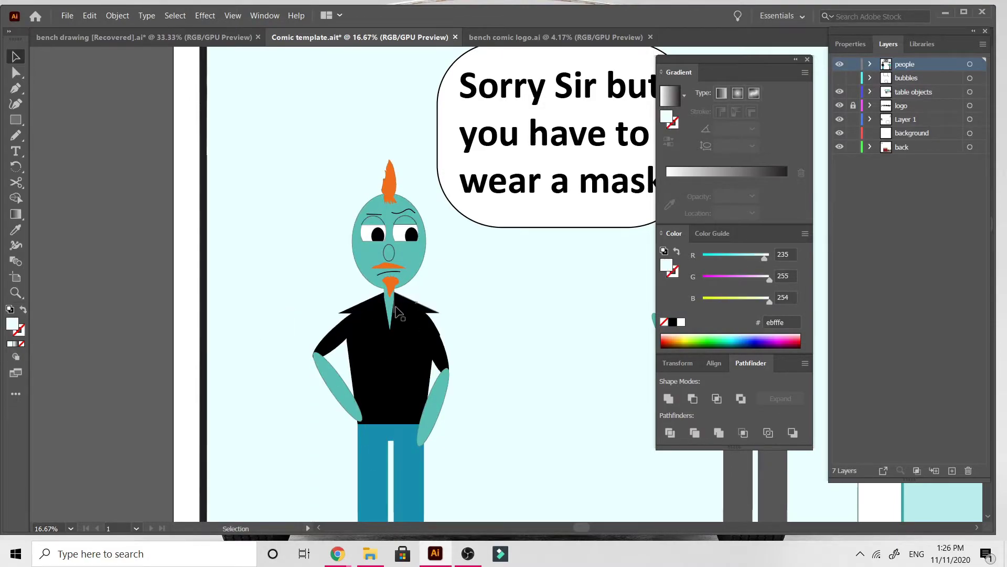
Delete the orange moustache from the mohawked figure's face.
{"action": "left_click", "coordinate": [386, 271]}
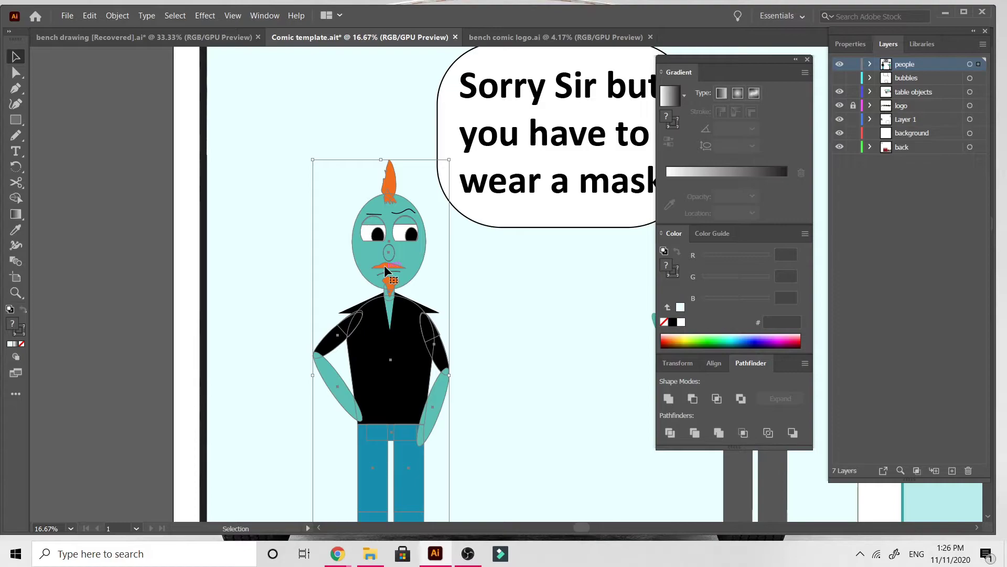
{"action": "double_click", "coordinate": [384, 264]}
{"action": "left_click", "coordinate": [384, 264]}
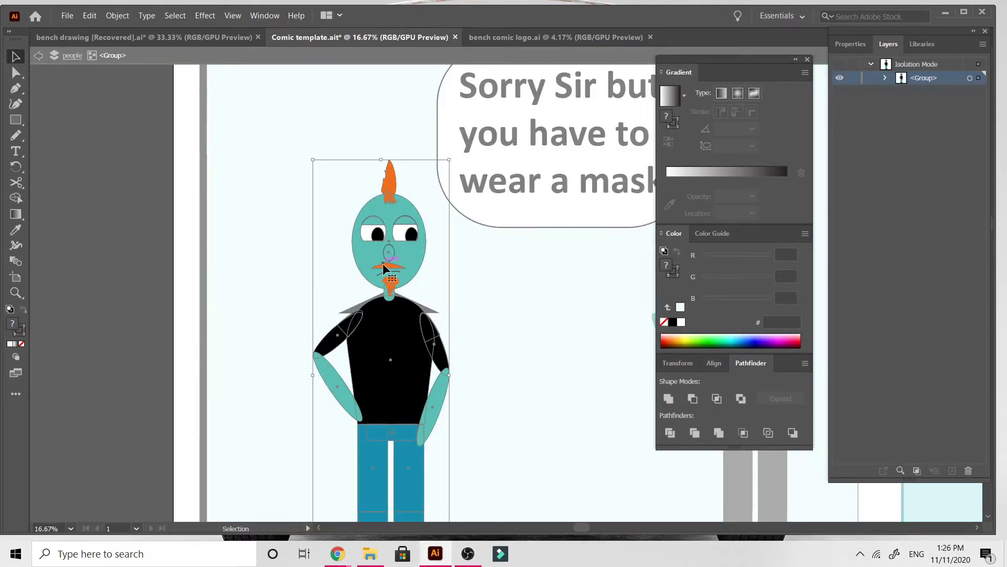
{"action": "double_click", "coordinate": [385, 265]}
{"action": "left_click", "coordinate": [385, 267]}
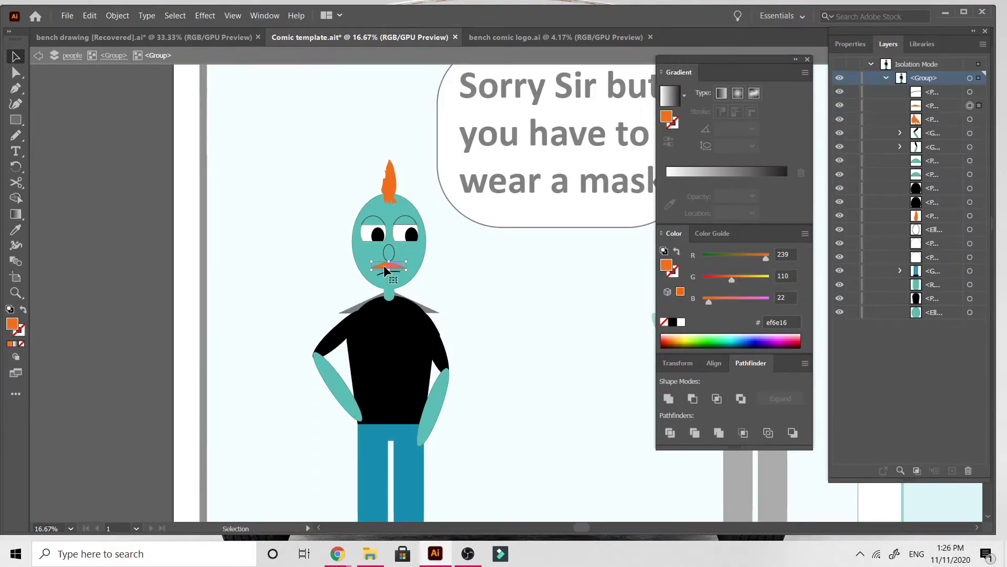
{"action": "key", "text": "Delete"}
{"action": "double_click", "coordinate": [98, 298]}
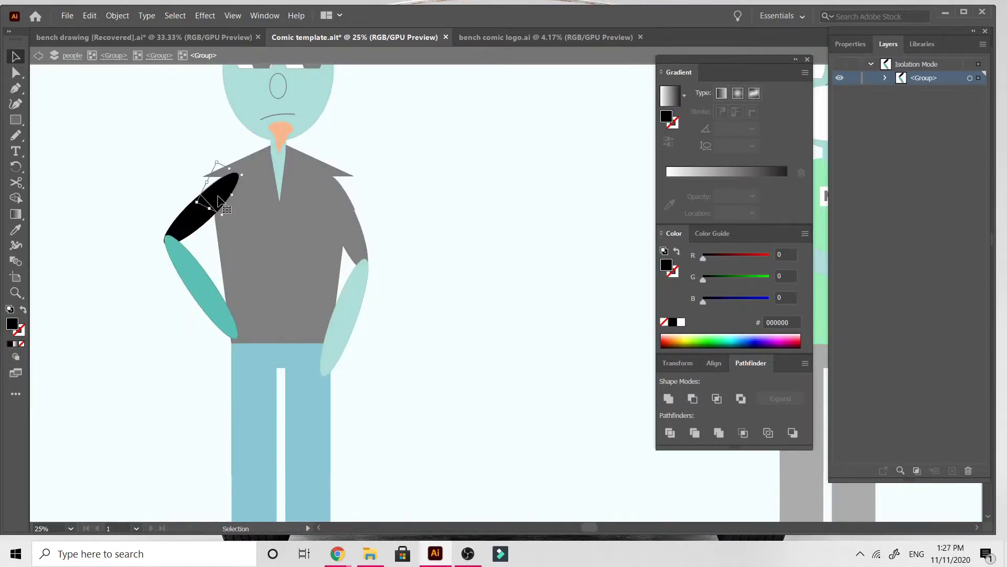
Place the left-hand arm's black sleeve piece over the elbow end of the mohawked figure's forearm.
{"action": "left_click_drag", "start_coordinate": [215, 202], "coordinate": [176, 254]}
{"action": "right_click", "coordinate": [161, 233]}
{"action": "left_click", "coordinate": [336, 439]}
{"action": "double_click", "coordinate": [480, 305]}
{"action": "scroll", "coordinate": [481, 307], "scroll_direction": "down", "scroll_amount": 2}
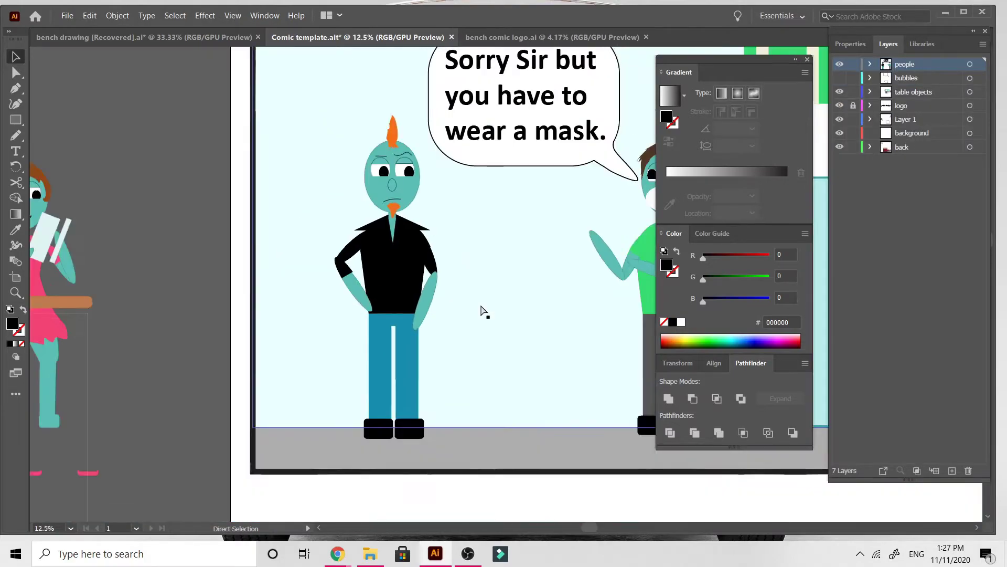
Fine-tune the fit of the black sleeve piece on the mohawked figure's left-hand forearm.
{"action": "scroll", "coordinate": [482, 307], "scroll_direction": "up", "scroll_amount": 3}
{"action": "double_click", "coordinate": [72, 239]}
{"action": "double_click", "coordinate": [70, 243]}
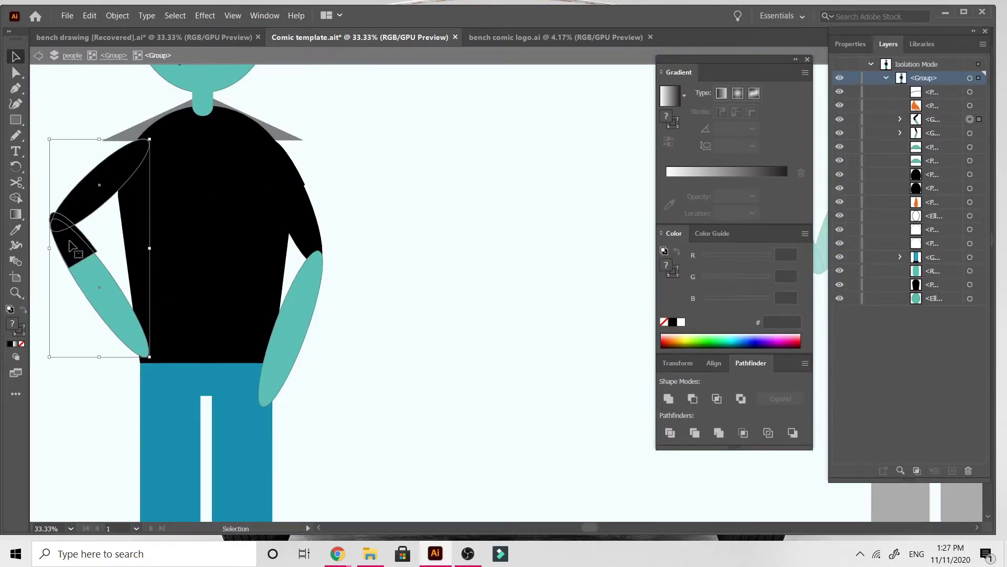
{"action": "key", "text": "ctrl+equal"}
{"action": "double_click", "coordinate": [456, 276]}
{"action": "left_click_drag", "start_coordinate": [457, 271], "coordinate": [458, 283]}
{"action": "scroll", "coordinate": [456, 282], "scroll_direction": "right", "scroll_amount": 3}
{"action": "double_click", "coordinate": [559, 212]}
Move the right-hand arm's black sleeve piece onto the elbow end of the forearm and rotate it to match the forearm's angle.
{"action": "left_click", "coordinate": [466, 146]}
{"action": "double_click", "coordinate": [466, 149]}
{"action": "double_click", "coordinate": [466, 149]}
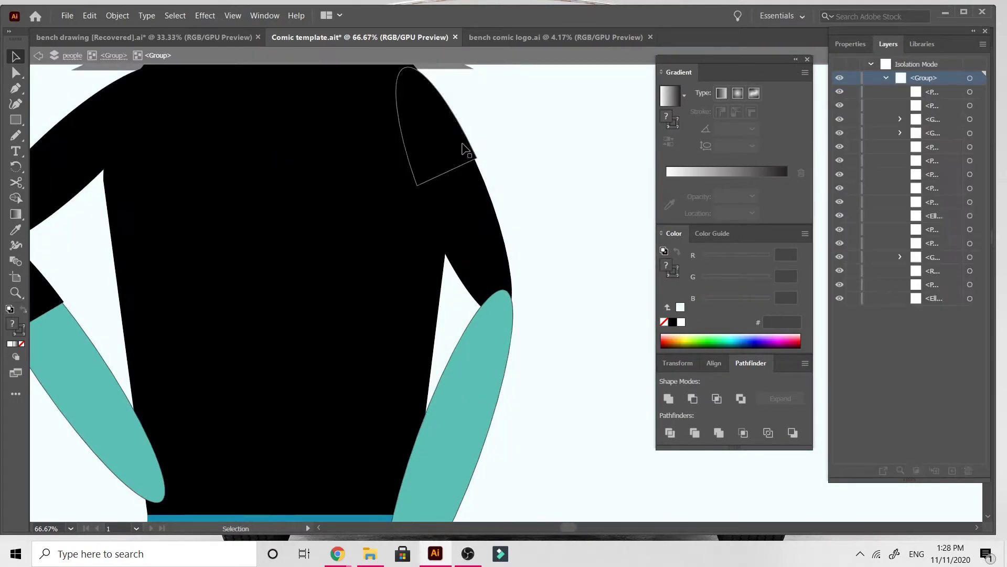
{"action": "double_click", "coordinate": [461, 150]}
{"action": "left_click_drag", "start_coordinate": [458, 150], "coordinate": [514, 375]}
{"action": "scroll", "coordinate": [514, 374], "scroll_direction": "down", "scroll_amount": 3}
{"action": "left_click_drag", "start_coordinate": [546, 312], "coordinate": [481, 363]}
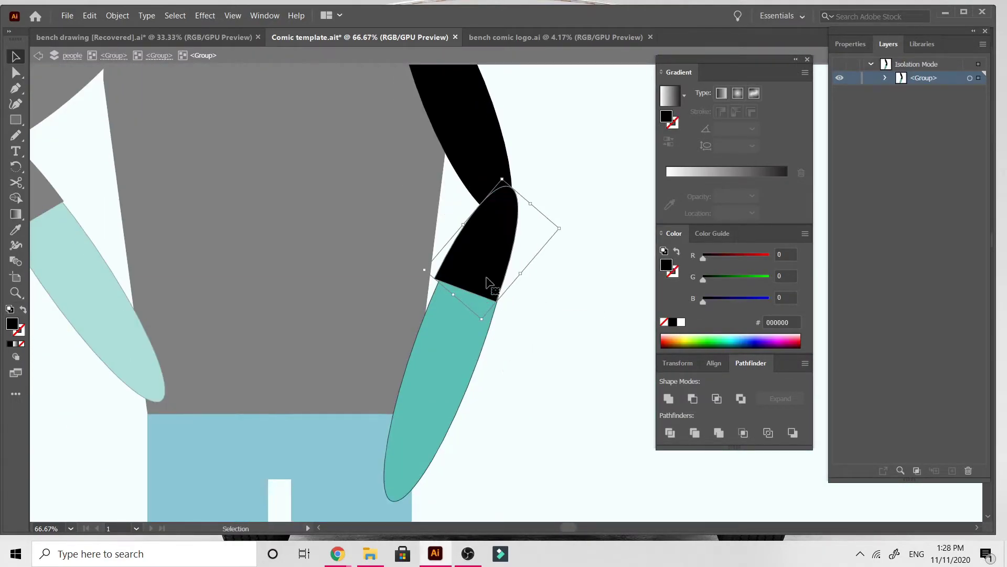
{"action": "left_click_drag", "start_coordinate": [488, 278], "coordinate": [486, 282]}
{"action": "left_click_drag", "start_coordinate": [490, 326], "coordinate": [494, 326]}
{"action": "double_click", "coordinate": [546, 348]}
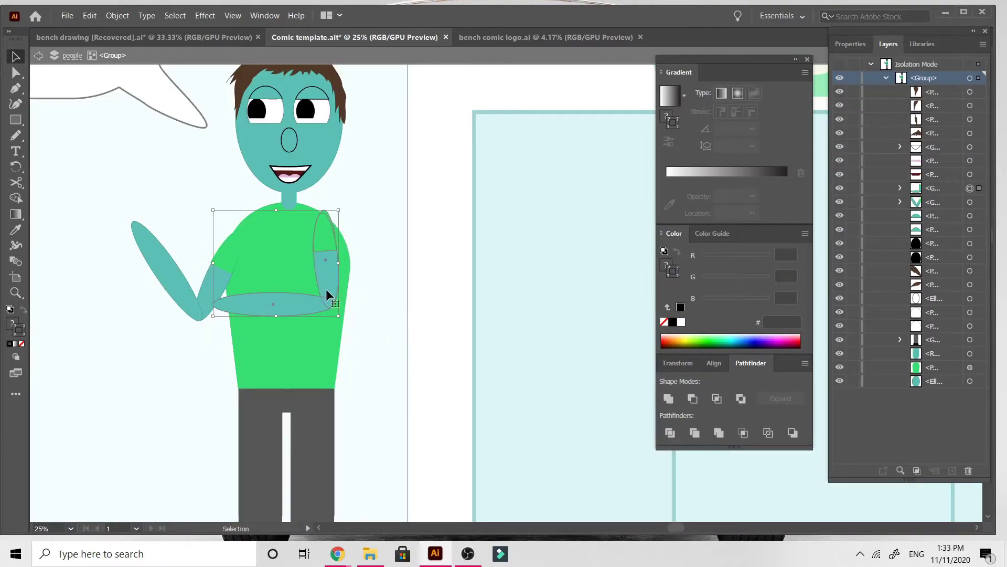
Shift the green-shirted employee's right-hand arm to his side and rotate its forearm to hang straight down.
{"action": "double_click", "coordinate": [317, 332]}
{"action": "left_click", "coordinate": [312, 336]}
{"action": "mouse_move", "coordinate": [311, 336]}
{"action": "left_mouse_down"}
{"action": "mouse_move", "coordinate": [386, 340]}
{"action": "mouse_move", "coordinate": [321, 342]}
{"action": "left_mouse_up"}
{"action": "left_click_drag", "start_coordinate": [282, 421], "coordinate": [344, 441]}
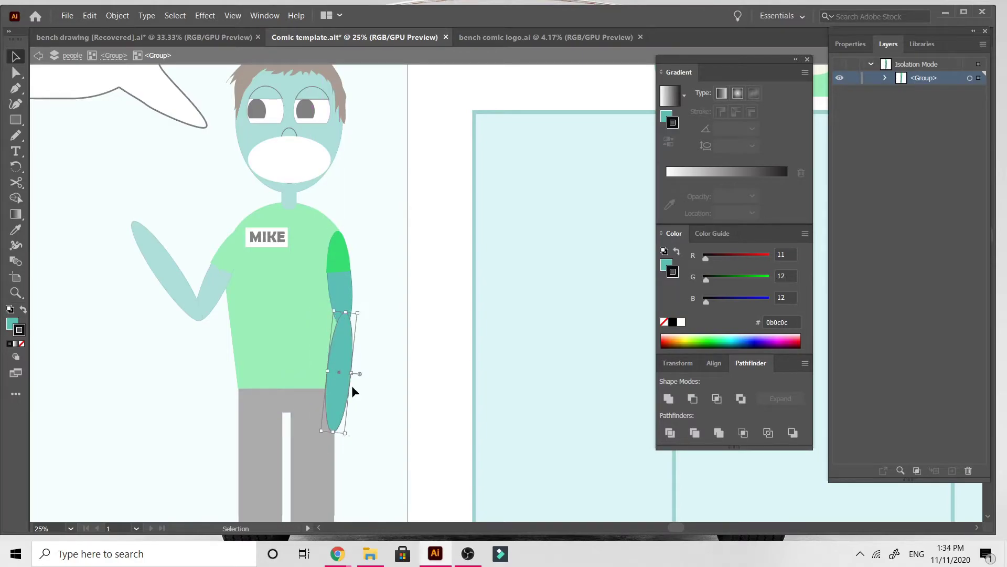
{"action": "double_click", "coordinate": [370, 414]}
Rotate the employee's raised left-hand forearm downward so the hand rests at his hip.
{"action": "scroll", "coordinate": [370, 413], "scroll_direction": "left", "scroll_amount": 6}
{"action": "left_click", "coordinate": [353, 268]}
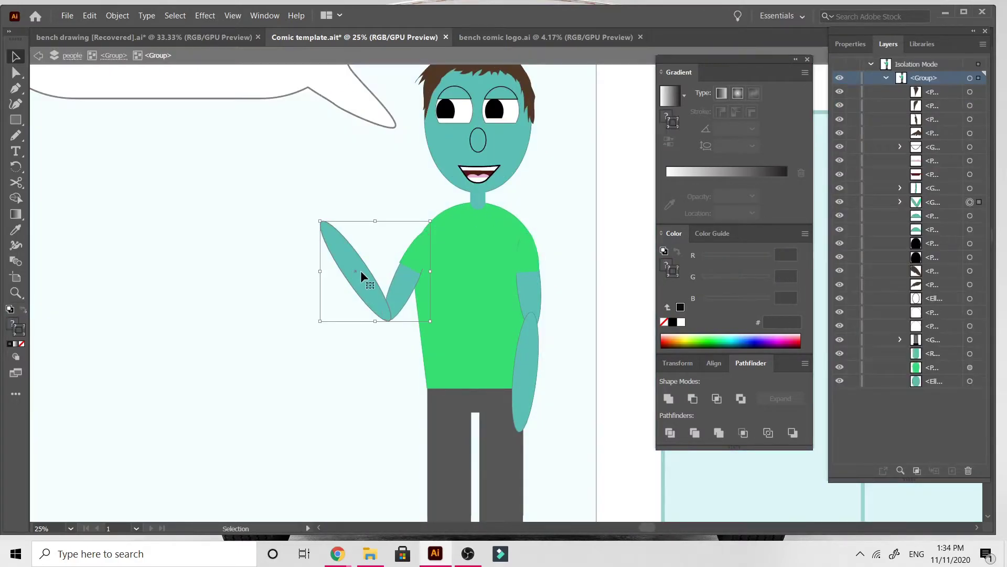
{"action": "double_click", "coordinate": [360, 274]}
{"action": "left_click_drag", "start_coordinate": [438, 355], "coordinate": [412, 375]}
{"action": "double_click", "coordinate": [566, 414]}
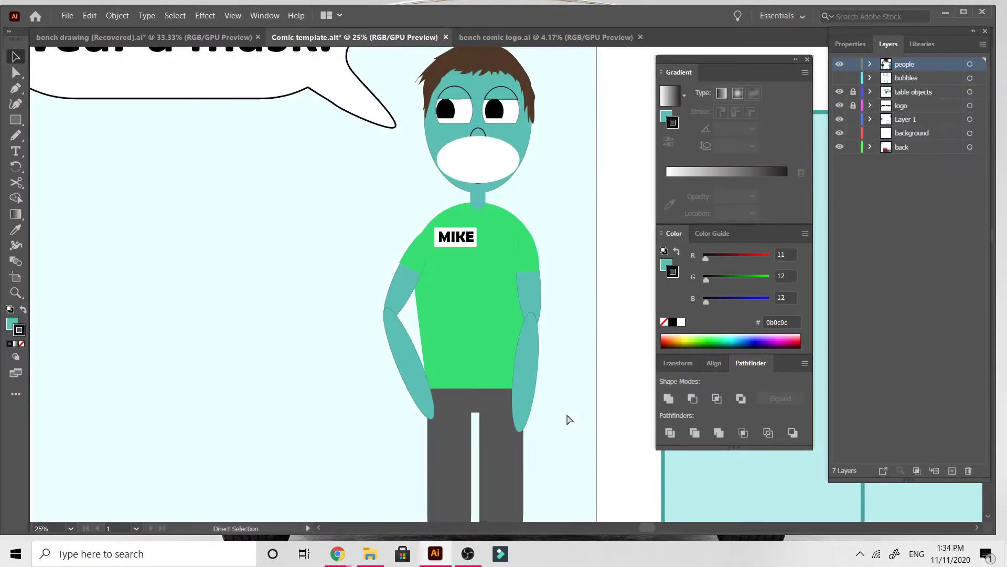
Inspect the employee's forearms where they overlap the green shirt and grey trousers.
{"action": "key", "text": "ctrl+minus"}
{"action": "key", "text": "ctrl+minus"}
{"action": "key", "text": "ctrl+equal"}
{"action": "key", "text": "ctrl+equal"}
{"action": "key", "text": "ctrl+equal"}
{"action": "key", "text": "ctrl+equal"}
{"action": "scroll", "coordinate": [494, 433], "scroll_direction": "down", "scroll_amount": 3}
{"action": "scroll", "coordinate": [493, 433], "scroll_direction": "down", "scroll_amount": 2}
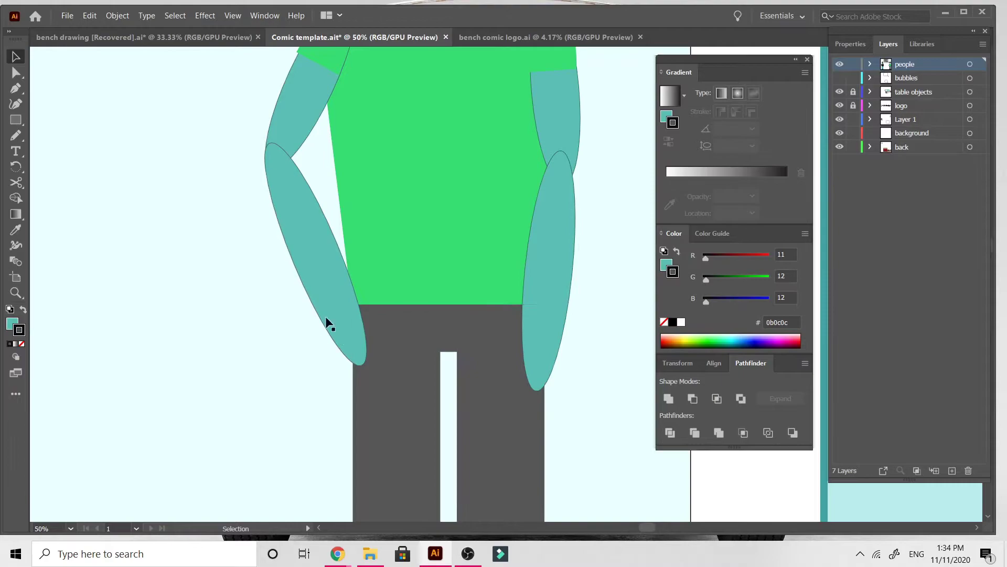
Rotate the green-shirted employee's left-hand forearm outward from his body and reattach its upper end at the elbow.
{"action": "double_click", "coordinate": [321, 265]}
{"action": "left_click_drag", "start_coordinate": [387, 360], "coordinate": [256, 377]}
{"action": "left_click_drag", "start_coordinate": [350, 226], "coordinate": [238, 217]}
{"action": "key", "text": "ctrl+minus"}
{"action": "key", "text": "ctrl+minus"}
{"action": "key", "text": "ctrl+minus"}
{"action": "scroll", "coordinate": [238, 218], "scroll_direction": "up", "scroll_amount": 1}
{"action": "scroll", "coordinate": [238, 217], "scroll_direction": "right", "scroll_amount": 2}
{"action": "key", "text": "ctrl+equal"}
{"action": "key", "text": "ctrl+equal"}
{"action": "key", "text": "ctrl+equal"}
{"action": "key", "text": "ctrl+equal"}
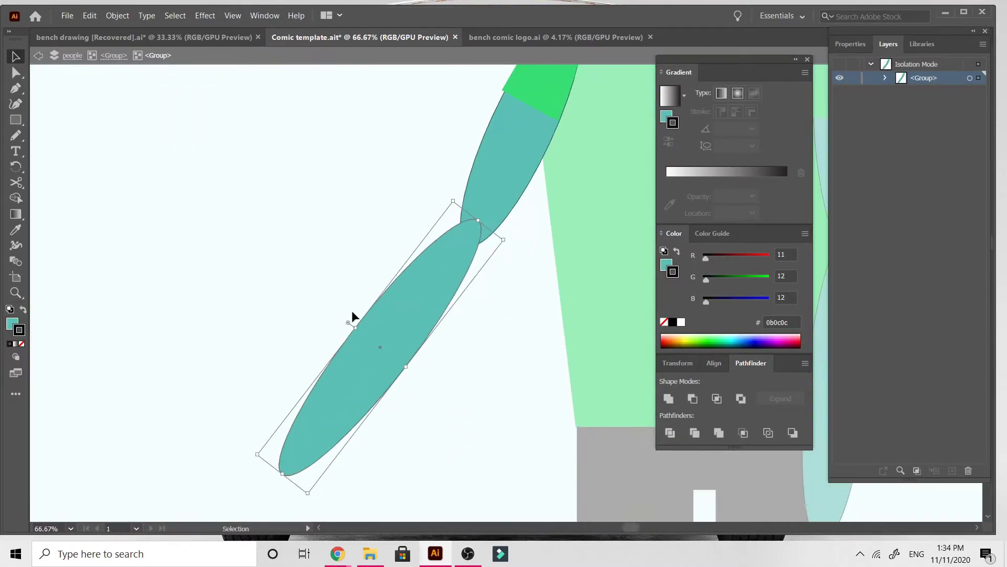
{"action": "left_click_drag", "start_coordinate": [376, 342], "coordinate": [393, 325]}
{"action": "double_click", "coordinate": [492, 408]}
Delete the drink glass in front of the worried man in the lower-left comic panel.
{"action": "key", "text": "ctrl+minus"}
{"action": "key", "text": "ctrl+minus"}
{"action": "key", "text": "ctrl+minus"}
{"action": "key", "text": "ctrl+minus"}
{"action": "key", "text": "ctrl+minus"}
{"action": "key", "text": "ctrl+minus"}
{"action": "scroll", "coordinate": [496, 414], "scroll_direction": "right", "scroll_amount": 6}
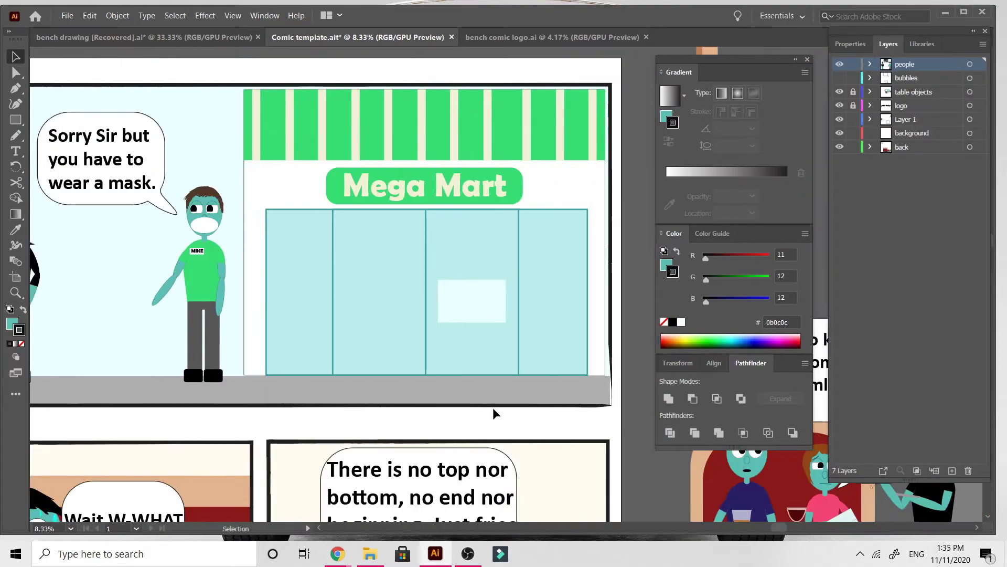
{"action": "key", "text": "ctrl+minus"}
{"action": "scroll", "coordinate": [495, 414], "scroll_direction": "left", "scroll_amount": 3}
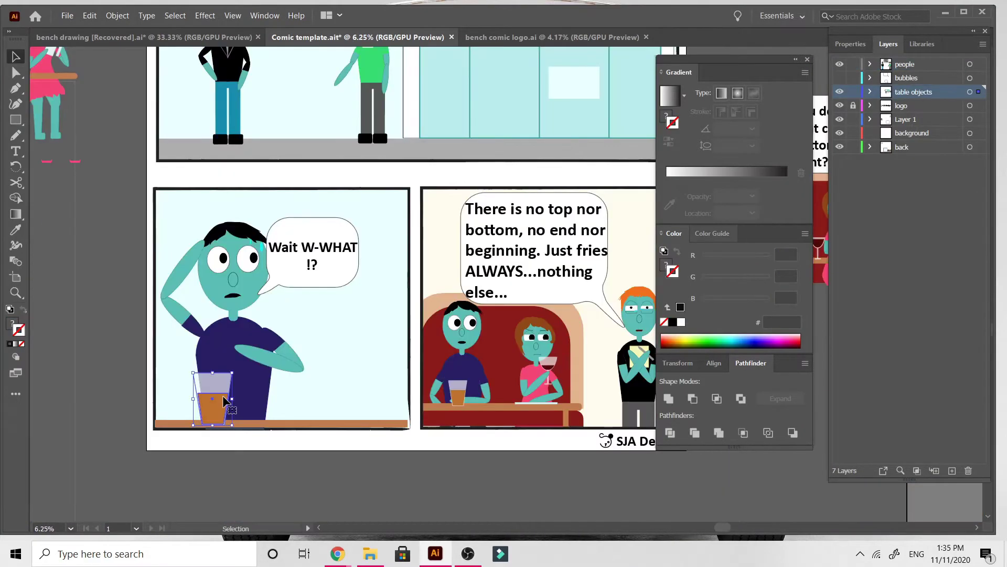
{"action": "key", "text": "Delete"}
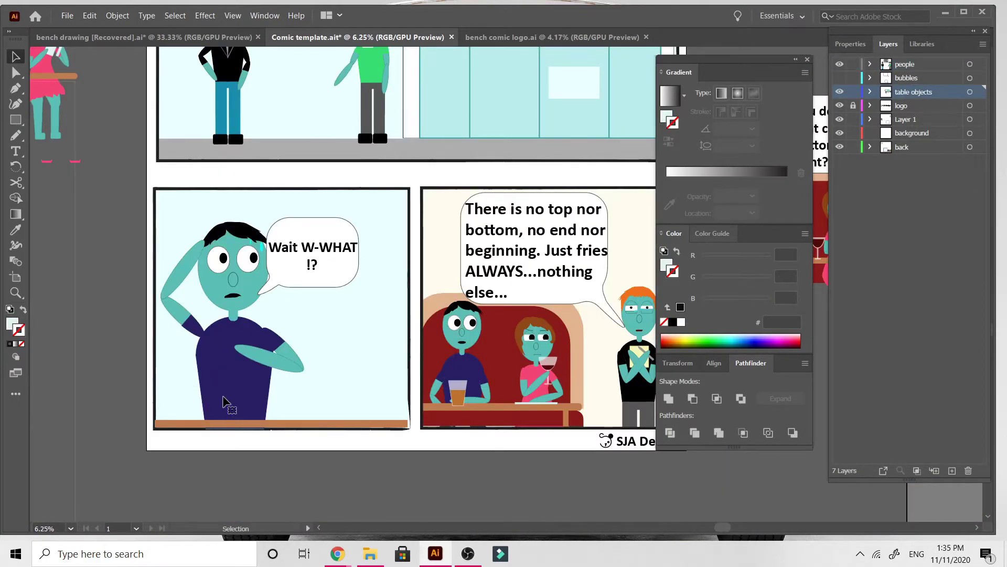
Duplicate the mohawked customer from the store panel for use in the lower-left panel.
{"action": "scroll", "coordinate": [222, 400], "scroll_direction": "up", "scroll_amount": 3}
{"action": "scroll", "coordinate": [222, 400], "scroll_direction": "right", "scroll_amount": 1}
{"action": "scroll", "coordinate": [223, 400], "scroll_direction": "down", "scroll_amount": 2}
{"action": "scroll", "coordinate": [222, 400], "scroll_direction": "right", "scroll_amount": 2}
{"action": "scroll", "coordinate": [223, 400], "scroll_direction": "down", "scroll_amount": 1}
{"action": "scroll", "coordinate": [223, 400], "scroll_direction": "left", "scroll_amount": 2}
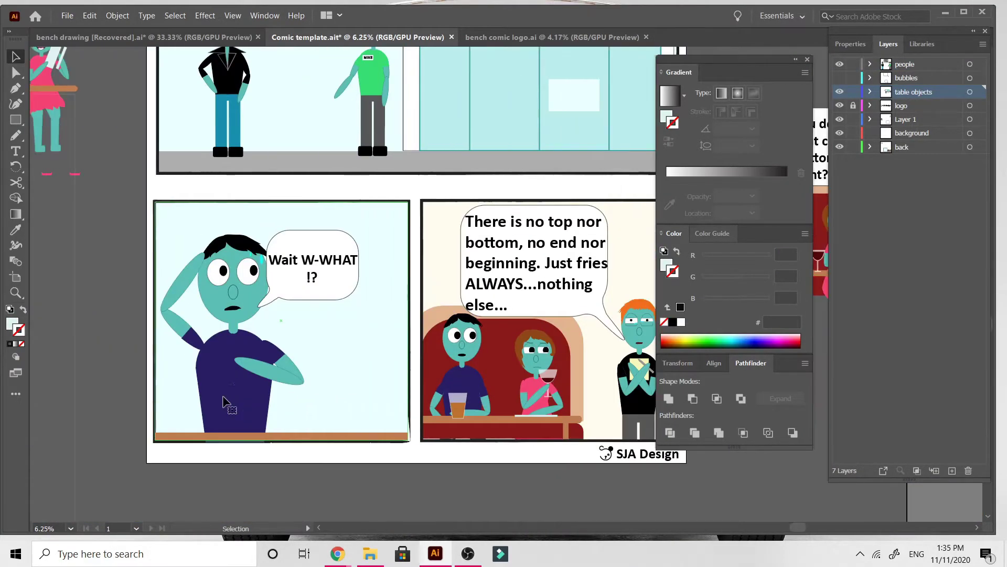
{"action": "scroll", "coordinate": [223, 401], "scroll_direction": "right", "scroll_amount": 1}
{"action": "scroll", "coordinate": [207, 387], "scroll_direction": "up", "scroll_amount": 3}
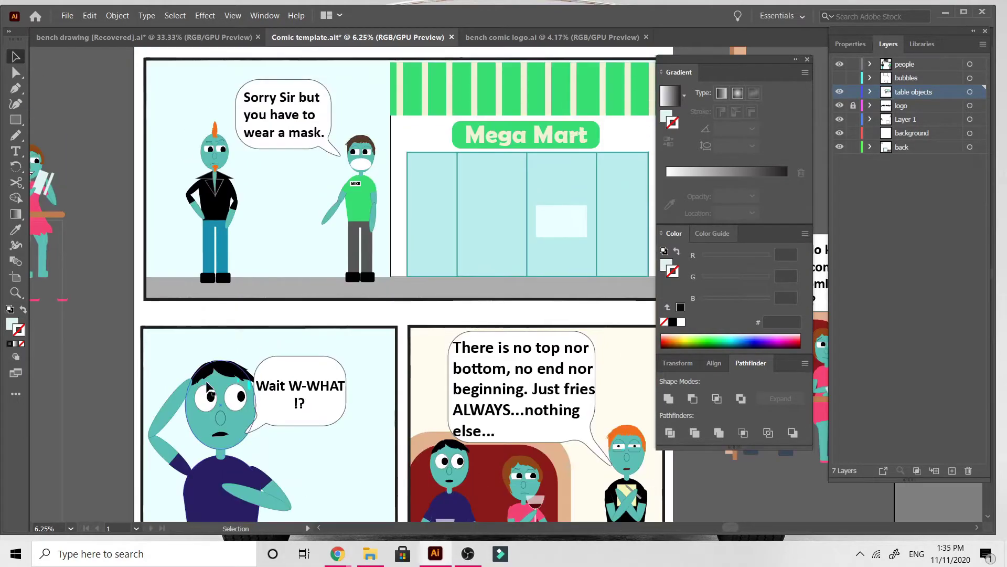
{"action": "left_click", "coordinate": [220, 195]}
{"action": "scroll", "coordinate": [220, 196], "scroll_direction": "down", "scroll_amount": 3}
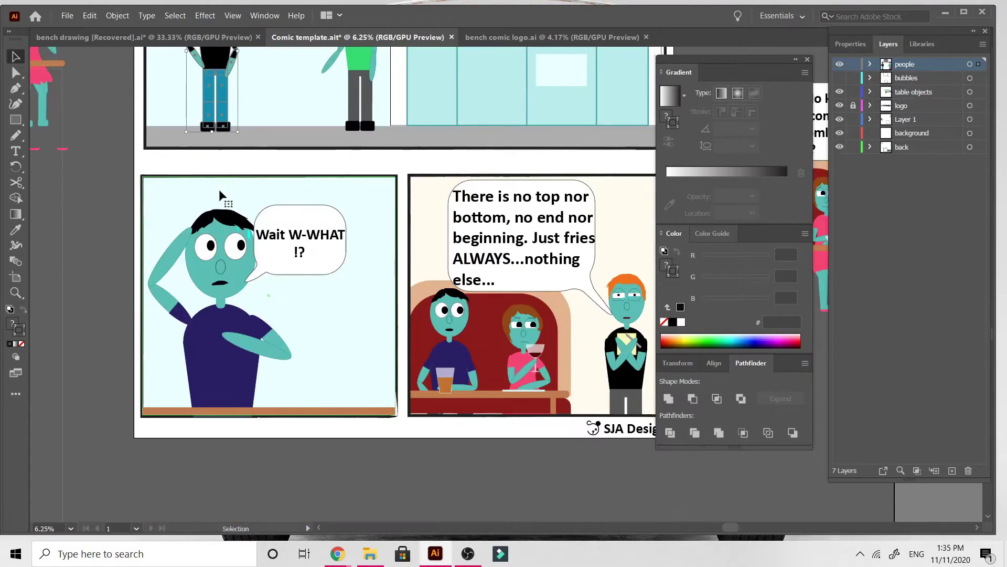
{"action": "key", "text": "ctrl+v"}
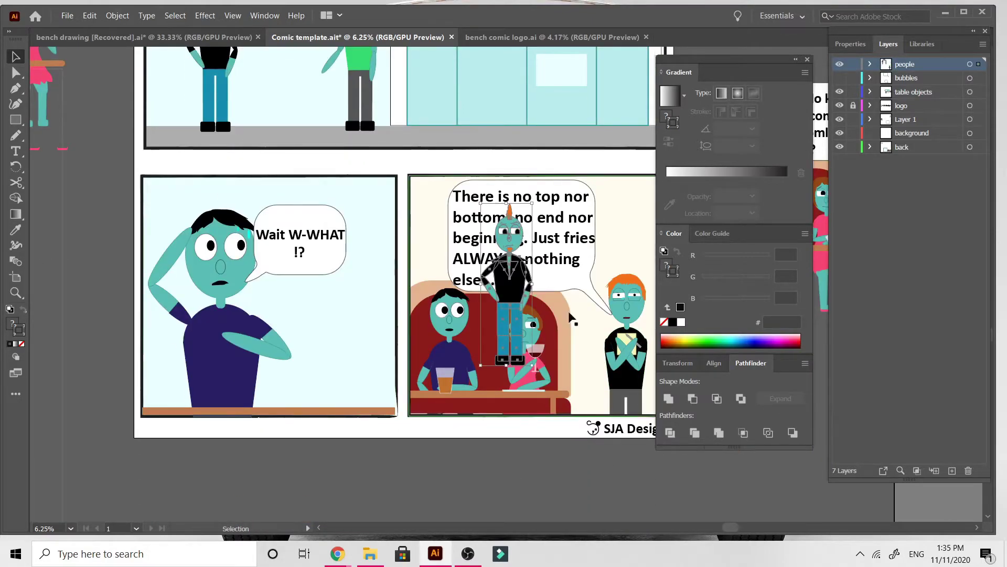
Place the customer copy in the lower-left panel and enlarge it to a close-up that fills the panel's height.
{"action": "left_click_drag", "start_coordinate": [510, 292], "coordinate": [220, 305]}
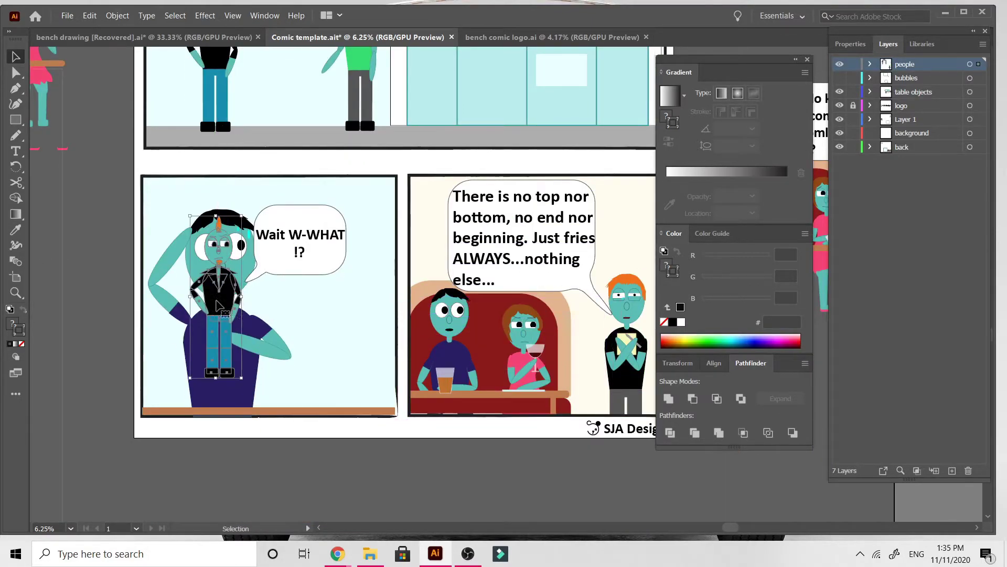
{"action": "left_click_drag", "start_coordinate": [241, 379], "coordinate": [343, 525]}
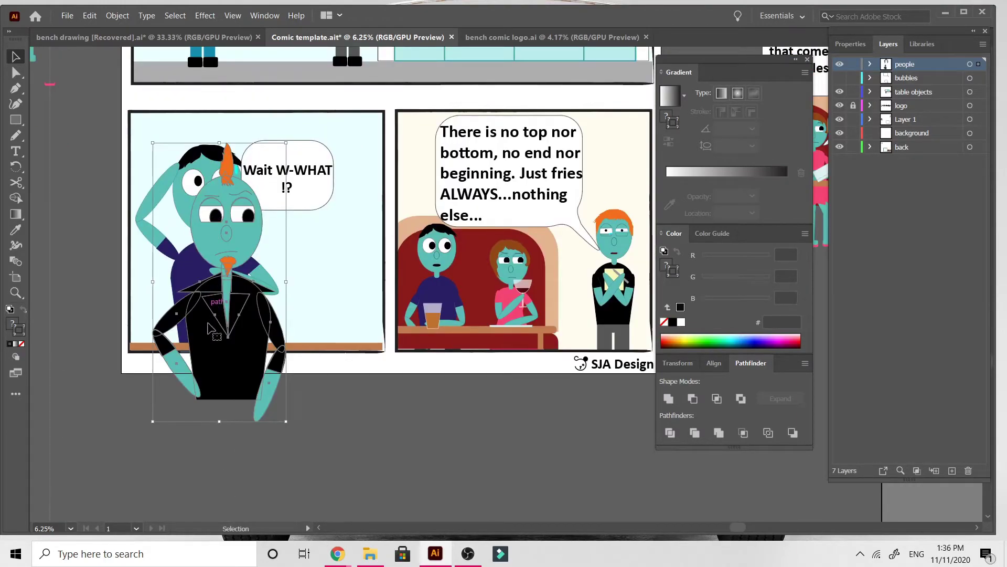
{"action": "left_click_drag", "start_coordinate": [228, 334], "coordinate": [236, 414]}
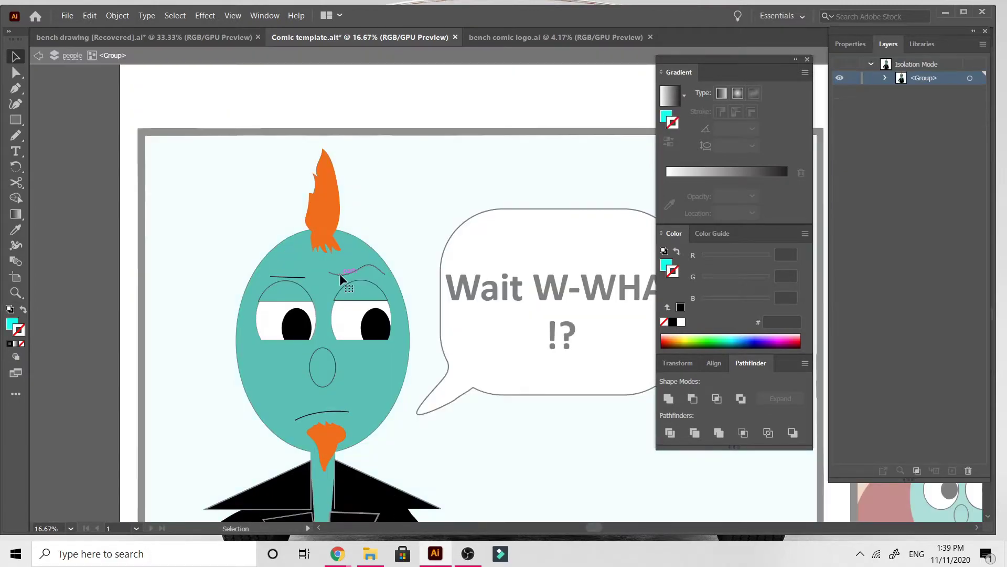
Replace the customer's brows with a slanted worried eyebrow and a copy reflected across the vertical axis above the other eye.
{"action": "left_click", "coordinate": [339, 272]}
{"action": "left_click_drag", "start_coordinate": [339, 273], "coordinate": [275, 276]}
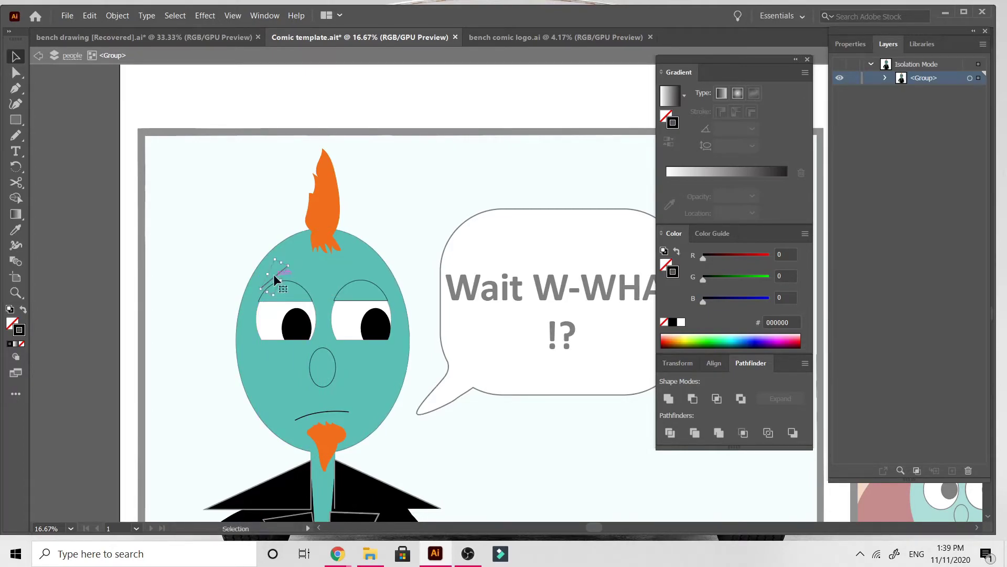
{"action": "left_click_drag", "start_coordinate": [498, 295], "coordinate": [358, 273]}
{"action": "right_click", "coordinate": [358, 273]}
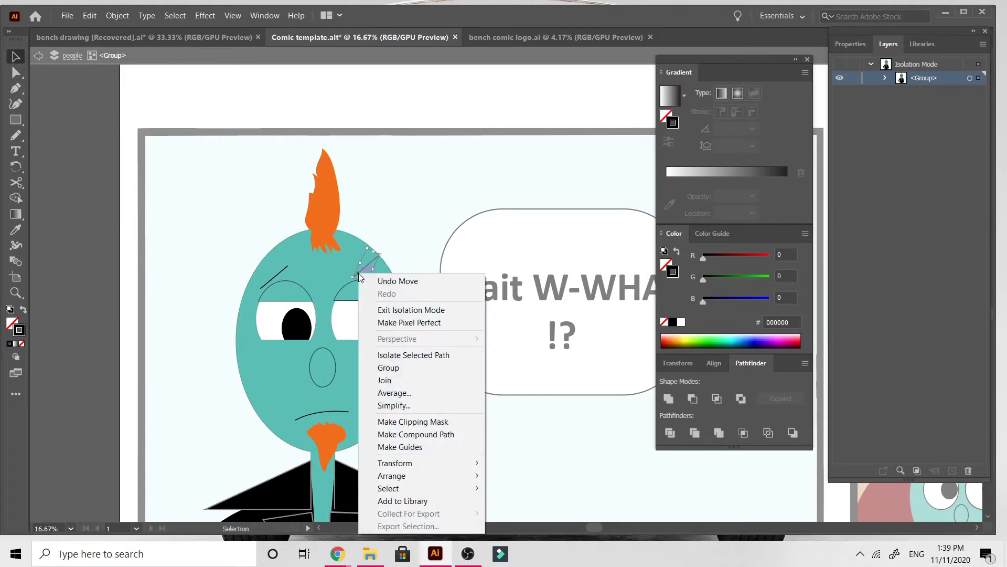
{"action": "mouse_move", "coordinate": [439, 466]}
{"action": "left_click", "coordinate": [294, 405]}
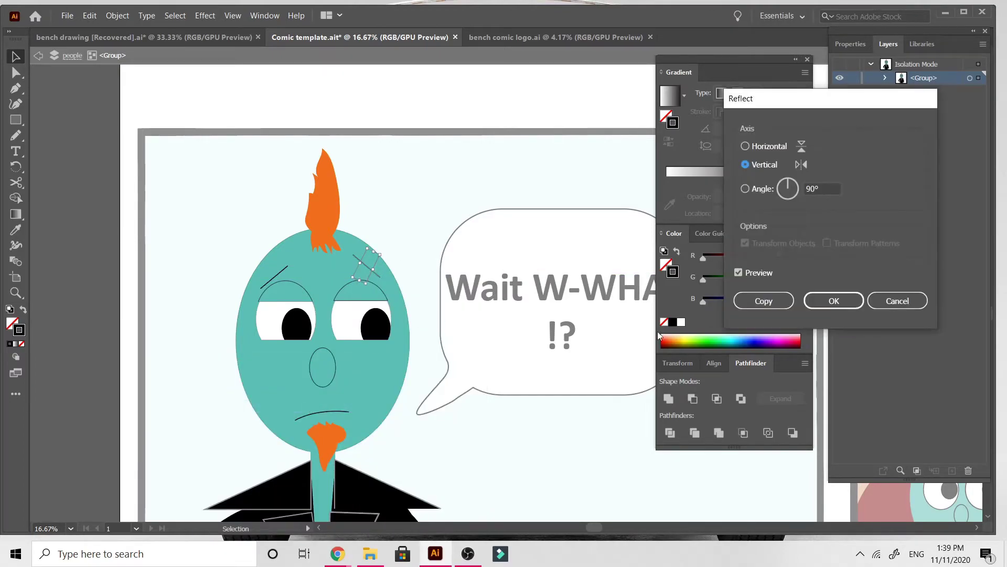
{"action": "left_click", "coordinate": [833, 300]}
{"action": "left_click_drag", "start_coordinate": [370, 274], "coordinate": [377, 280]}
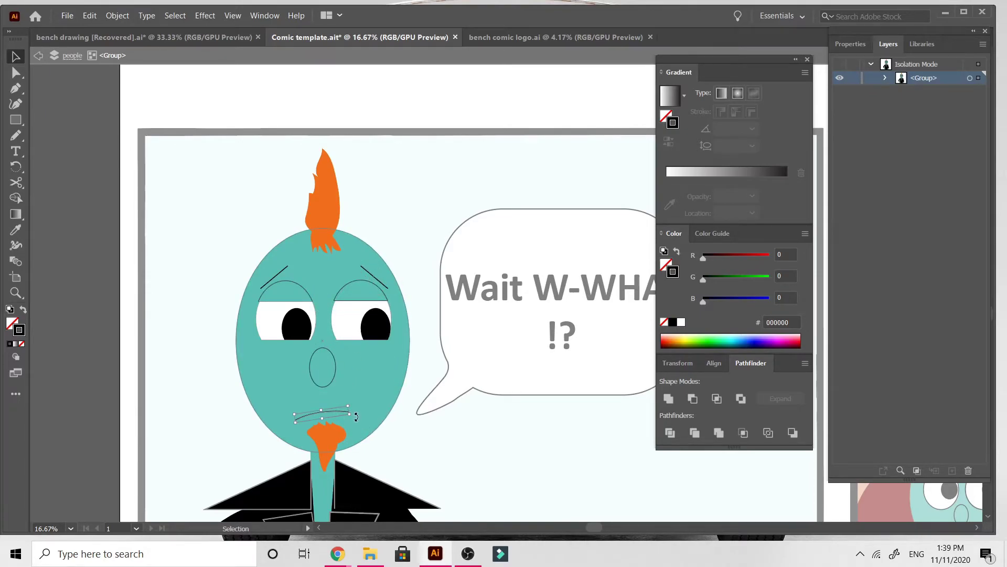
Tilt the close-up customer's frowning mouth slightly and leave the group's isolation.
{"action": "left_click_drag", "start_coordinate": [356, 416], "coordinate": [354, 411]}
{"action": "left_click", "coordinate": [424, 449]}
{"action": "double_click", "coordinate": [424, 449]}
{"action": "key", "text": "ctrl+minus"}
{"action": "key", "text": "ctrl+minus"}
{"action": "key", "text": "ctrl+minus"}
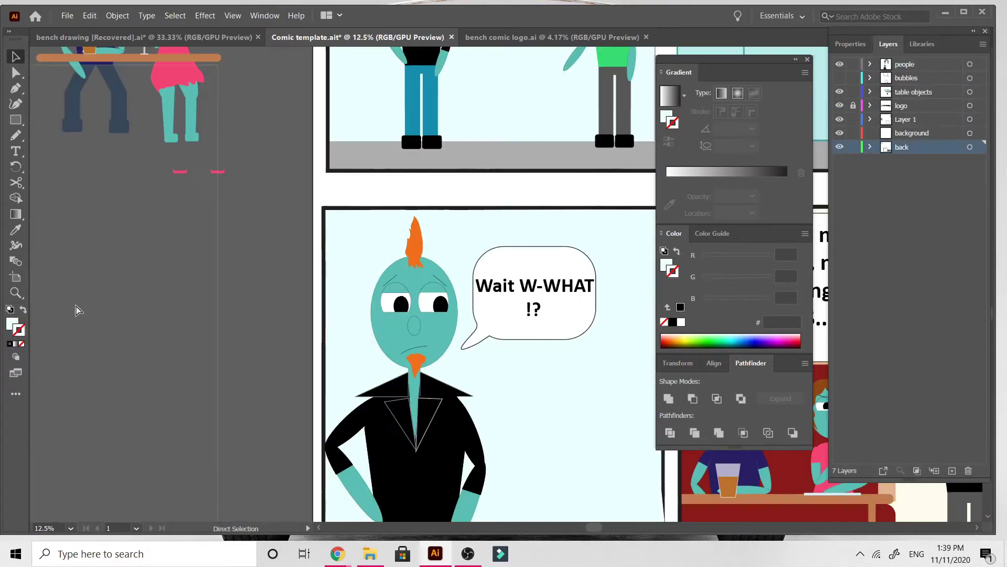
Set the stroke of both slanted eyebrows on the close-up customer to 10 pt.
{"action": "key", "text": "ctrl+equal"}
{"action": "key", "text": "ctrl+equal"}
{"action": "key", "text": "ctrl+equal"}
{"action": "key", "text": "ctrl+equal"}
{"action": "left_click", "coordinate": [144, 268]}
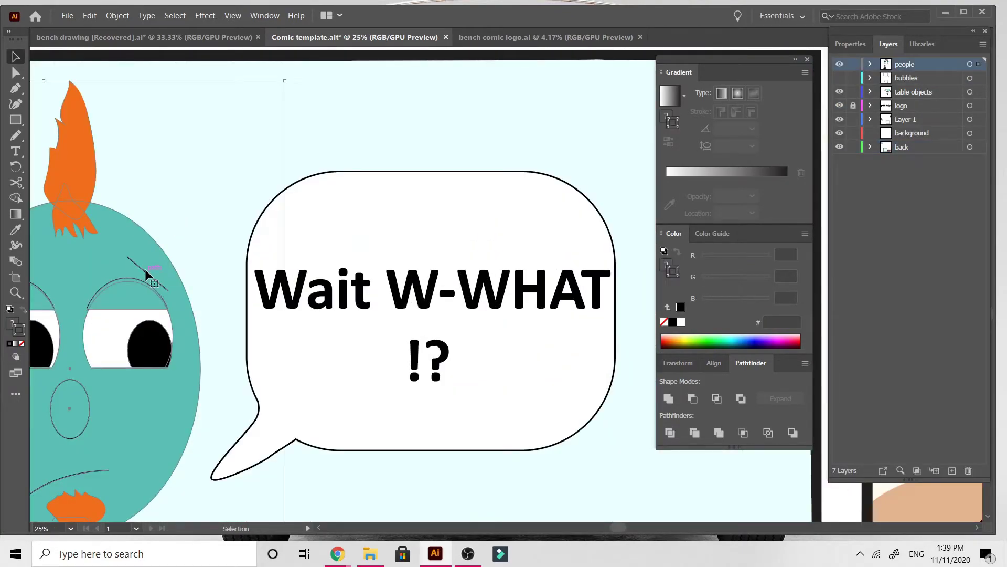
{"action": "double_click", "coordinate": [137, 264]}
{"action": "scroll", "coordinate": [136, 264], "scroll_direction": "left", "scroll_amount": 3}
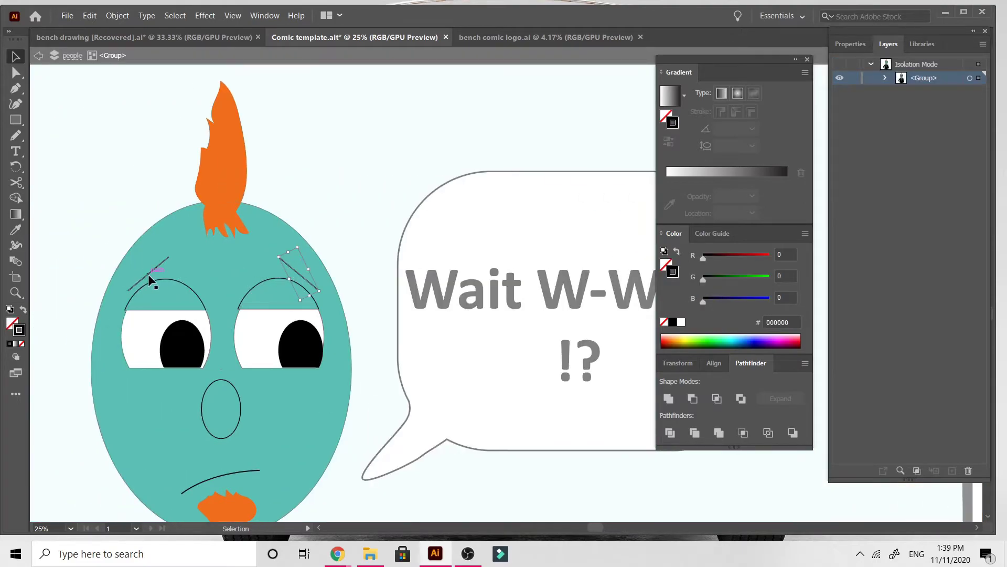
{"action": "left_click", "coordinate": [850, 45]}
{"action": "left_click", "coordinate": [926, 206]}
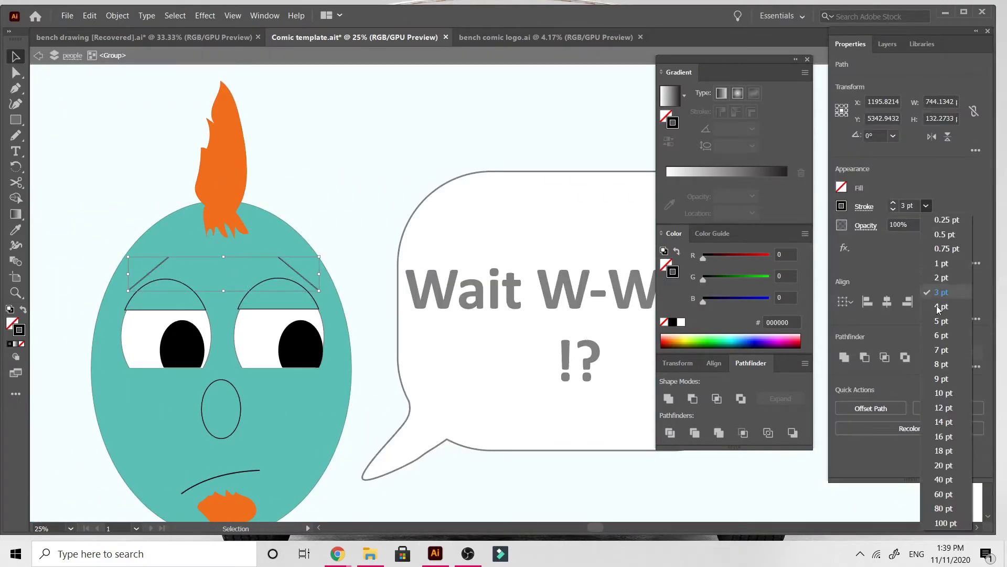
{"action": "left_click", "coordinate": [949, 363]}
{"action": "left_click", "coordinate": [926, 205]}
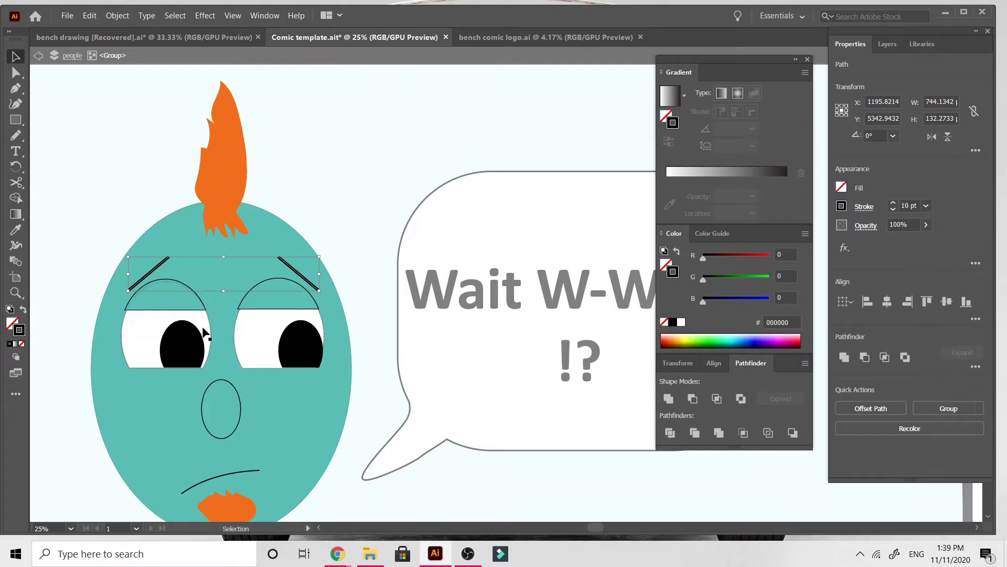
Thicken the stroke of the close-up customer's mouth to suit the eyebrows.
{"action": "scroll", "coordinate": [210, 341], "scroll_direction": "down", "scroll_amount": 3}
{"action": "left_click", "coordinate": [247, 345]}
{"action": "left_click", "coordinate": [926, 205]}
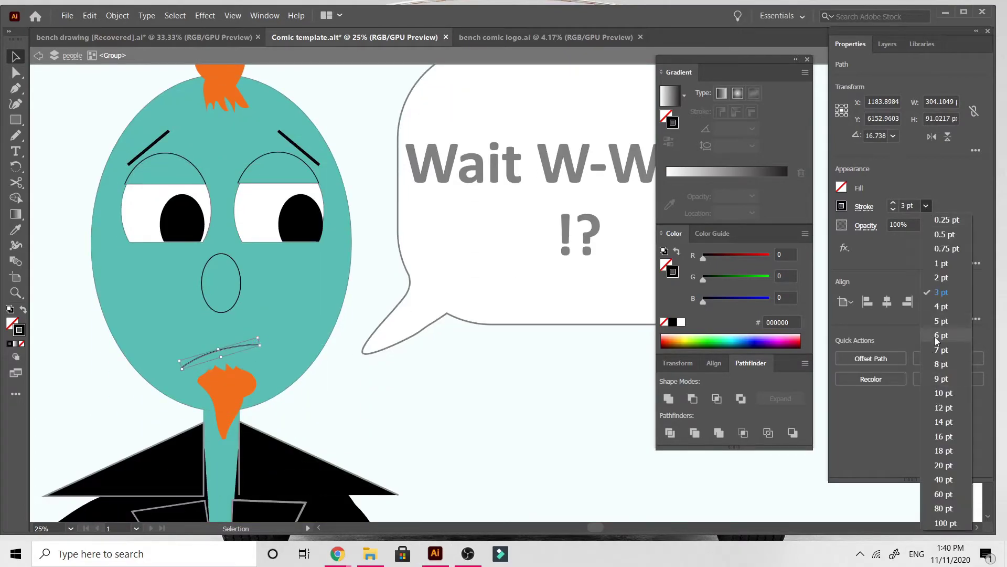
{"action": "left_click", "coordinate": [946, 377]}
{"action": "left_click", "coordinate": [926, 205]}
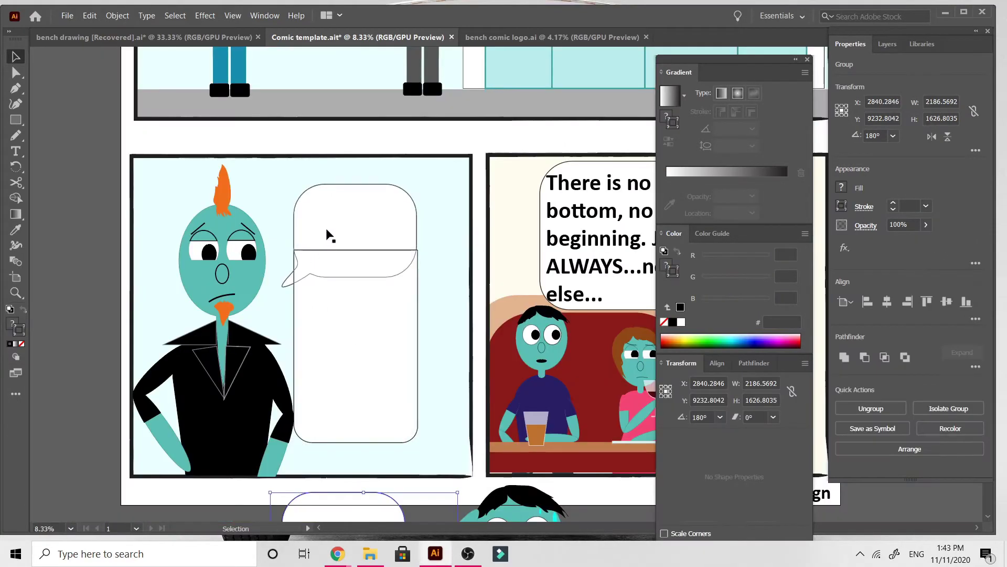
Shift the empty speech bubble and the tall rounded rectangle so they overlap beside the customer's face.
{"action": "left_click_drag", "start_coordinate": [333, 227], "coordinate": [331, 231]}
{"action": "left_click", "coordinate": [362, 369]}
{"action": "left_click_drag", "start_coordinate": [366, 364], "coordinate": [372, 346]}
{"action": "left_click", "coordinate": [410, 219]}
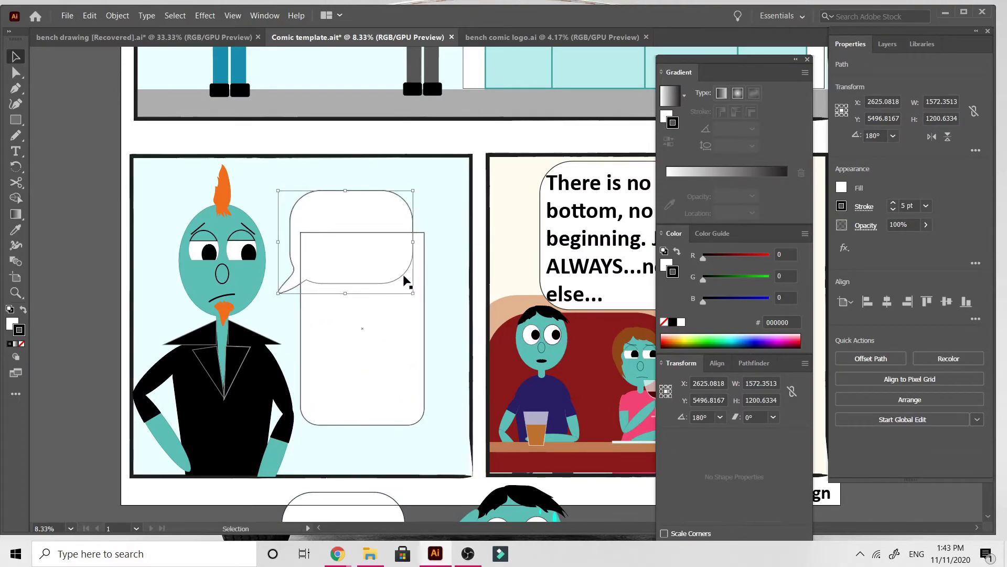
Try to stretch the tall rounded rectangle upward over the speech bubble to a height of 3070 px.
{"action": "left_click_drag", "start_coordinate": [370, 254], "coordinate": [367, 298]}
{"action": "left_click_drag", "start_coordinate": [369, 300], "coordinate": [371, 195]}
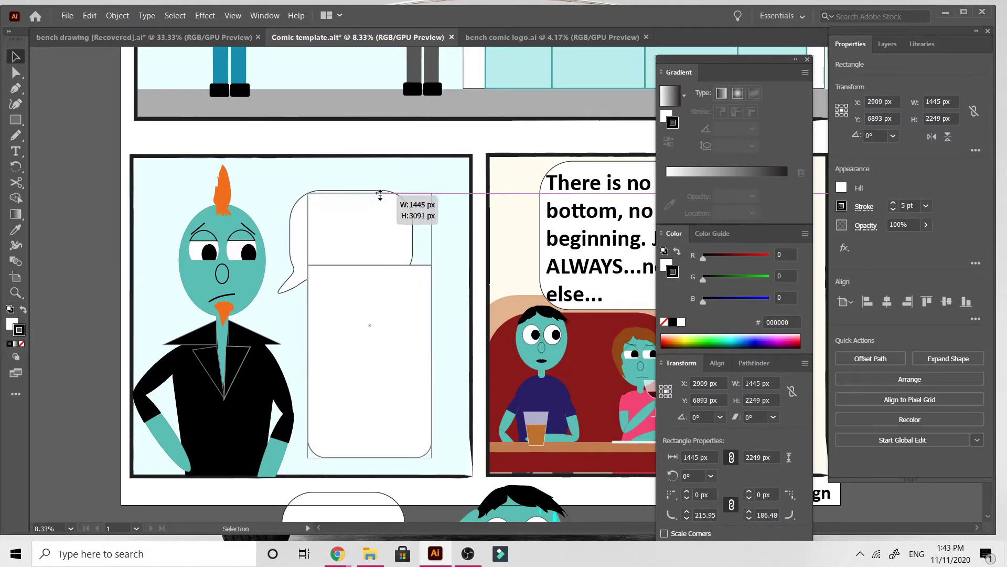
{"action": "scroll", "coordinate": [342, 263], "scroll_direction": "down", "scroll_amount": 3}
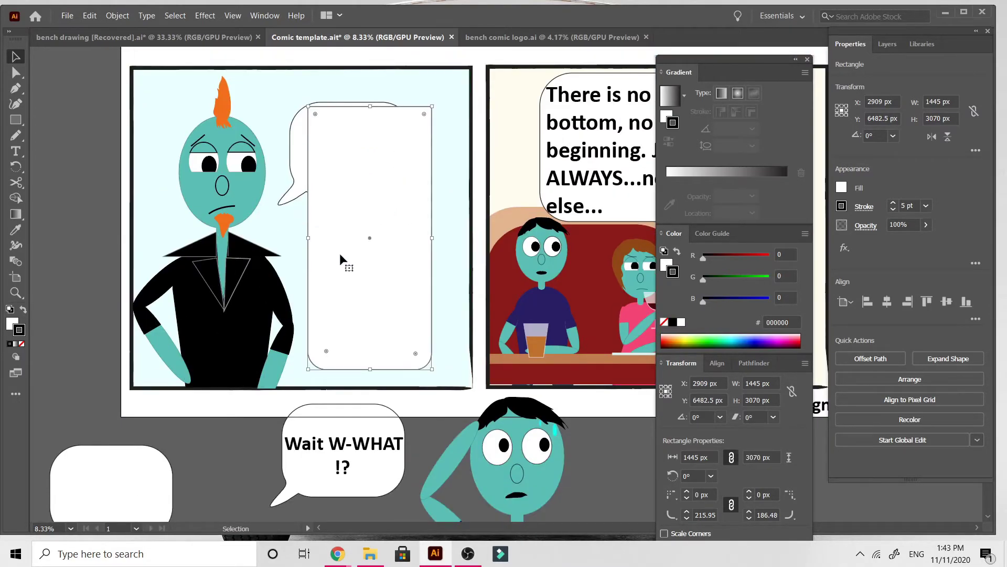
{"action": "mouse_move", "coordinate": [342, 263]}
{"action": "left_mouse_down"}
{"action": "mouse_move", "coordinate": [342, 227]}
{"action": "mouse_move", "coordinate": [332, 269]}
{"action": "mouse_move", "coordinate": [349, 259]}
{"action": "mouse_move", "coordinate": [348, 245]}
{"action": "left_mouse_up"}
{"action": "left_click", "coordinate": [85, 321]}
{"action": "key", "text": "ctrl+z"}
{"action": "key", "text": "ctrl+z"}
{"action": "key", "text": "ctrl+z"}
Line up the speech bubble and the tall rounded rectangle so their side edges form one continuous outline.
{"action": "left_click_drag", "start_coordinate": [351, 140], "coordinate": [356, 110]}
{"action": "left_click_drag", "start_coordinate": [402, 237], "coordinate": [419, 238]}
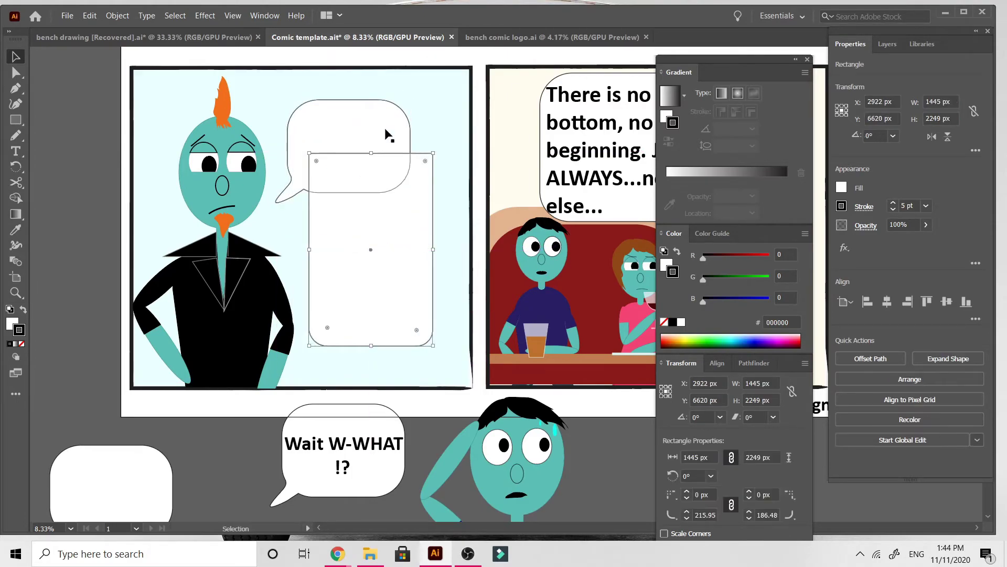
{"action": "left_click_drag", "start_coordinate": [383, 129], "coordinate": [433, 142]}
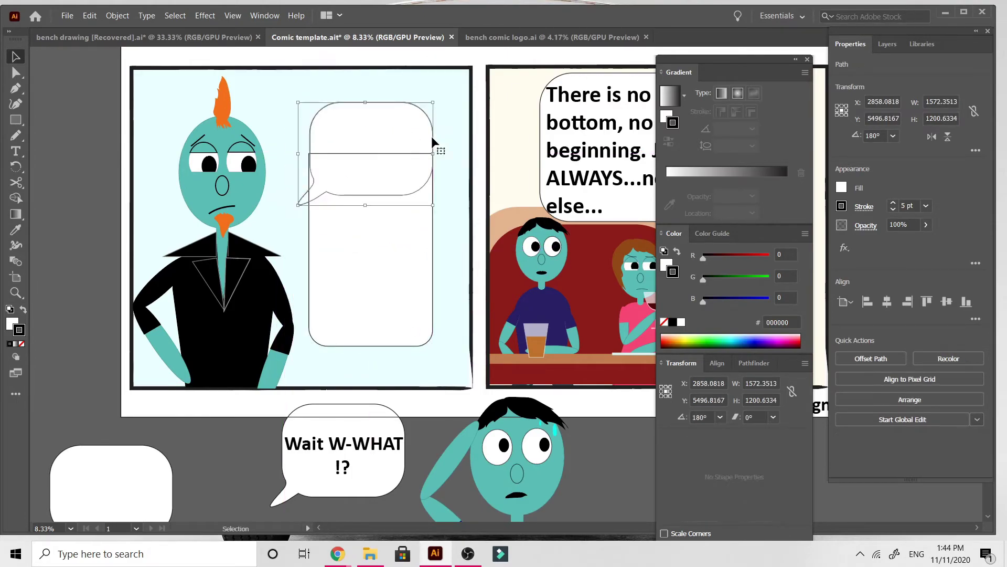
{"action": "left_click", "coordinate": [105, 246]}
Pull the tip of the speech bubble's tail slightly outward toward the customer's mouth.
{"action": "left_click", "coordinate": [344, 133]}
{"action": "left_click", "coordinate": [17, 73]}
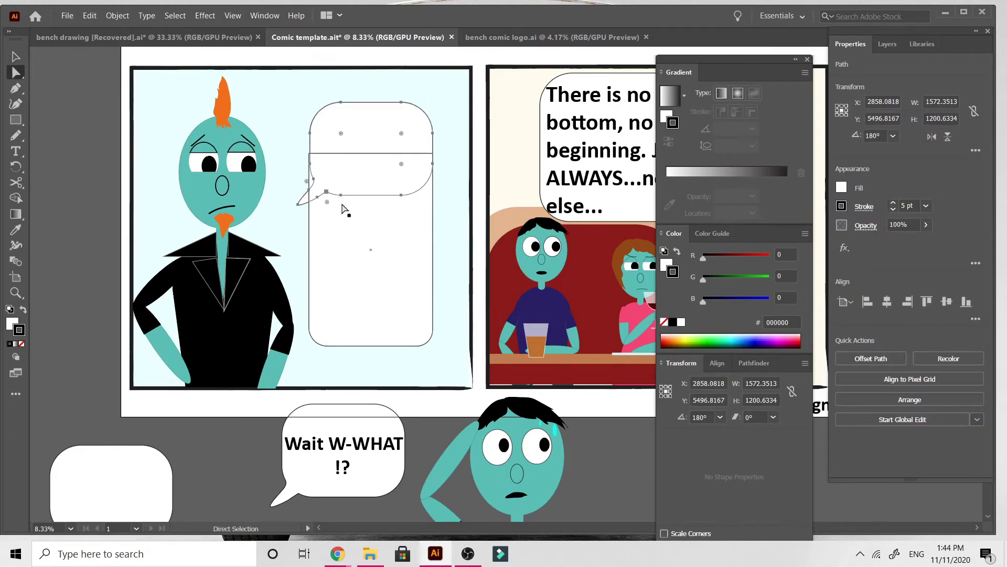
{"action": "left_click_drag", "start_coordinate": [299, 205], "coordinate": [291, 206]}
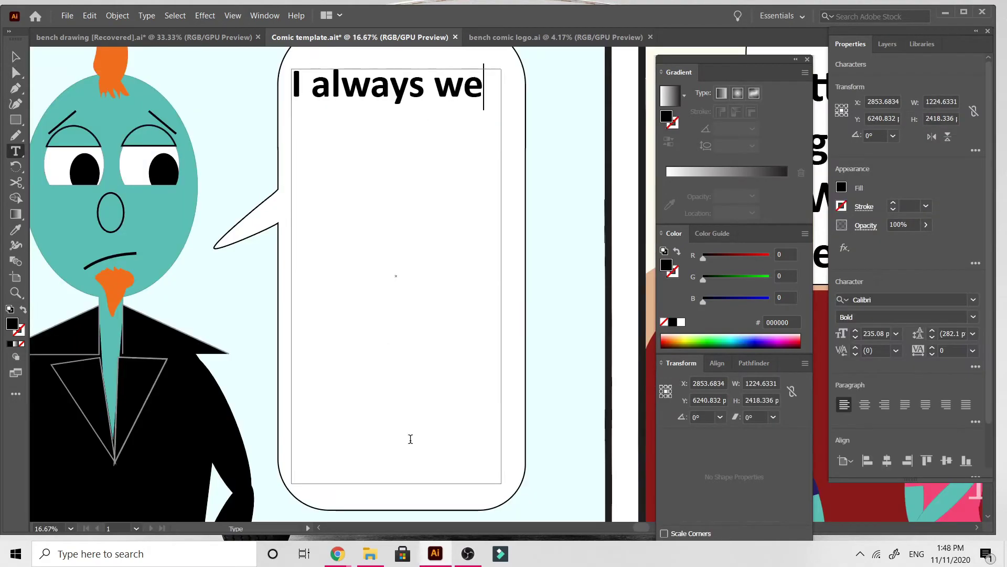
Complete the bubble text as "I always wear a mask - I guess it's because I am afraid to feel vulnerable".
{"action": "type", "text": "ar a mask"}
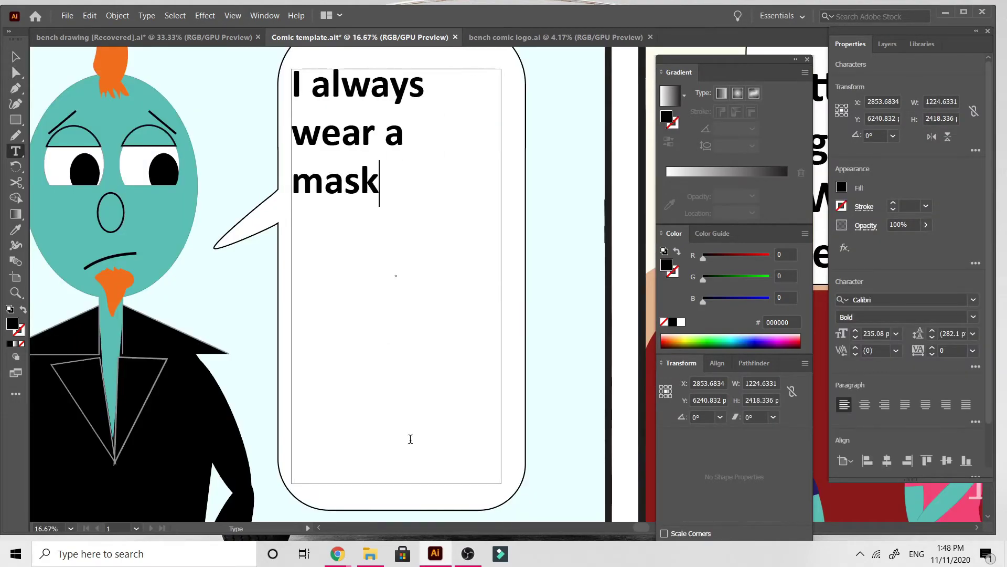
{"action": "type", "text": " - I guess it's because I am afraid to feel vulnerable"}
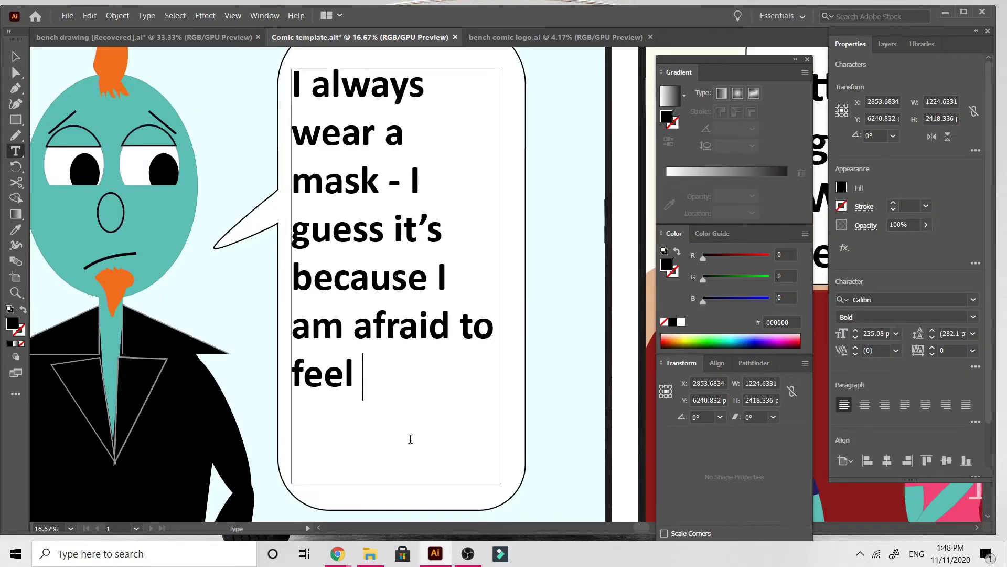
{"action": "key", "text": "Escape"}
Widen the speech text frame to about 1332 px inside the tall bubble.
{"action": "left_click_drag", "start_coordinate": [505, 277], "coordinate": [524, 278]}
{"action": "key", "text": "ctrl+minus"}
{"action": "key", "text": "ctrl+minus"}
{"action": "key", "text": "ctrl+minus"}
{"action": "key", "text": "ctrl+minus"}
{"action": "key", "text": "ctrl+minus"}
{"action": "key", "text": "ctrl+minus"}
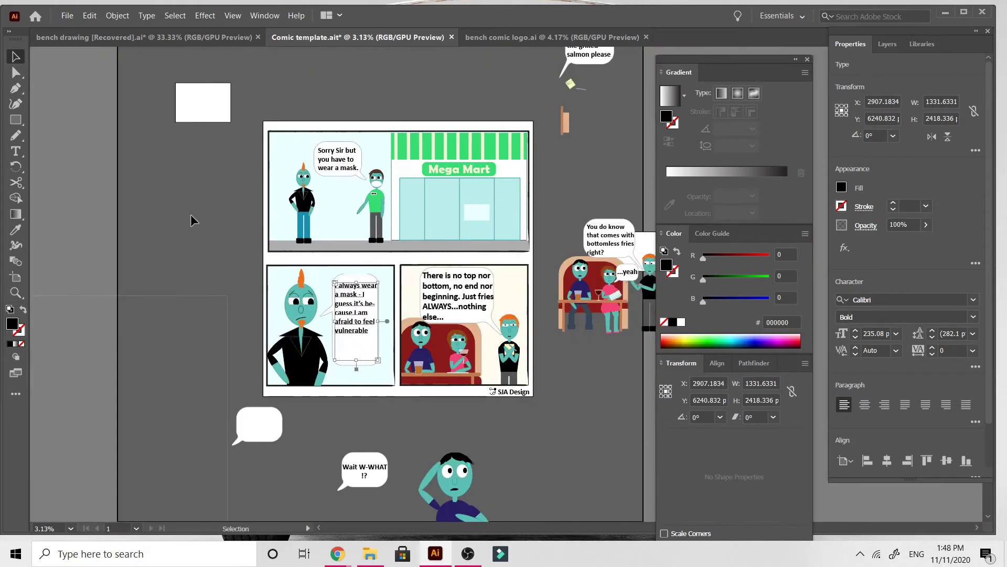
{"action": "left_click", "coordinate": [193, 221]}
Adjust the close-up customer's horizontal position beside the tall speech bubble.
{"action": "key", "text": "ctrl+plus"}
{"action": "key", "text": "ctrl+plus"}
{"action": "key", "text": "ctrl+plus"}
{"action": "scroll", "coordinate": [192, 221], "scroll_direction": "right", "scroll_amount": 6}
{"action": "scroll", "coordinate": [193, 220], "scroll_direction": "down", "scroll_amount": 4}
{"action": "left_click_drag", "start_coordinate": [210, 317], "coordinate": [222, 318]}
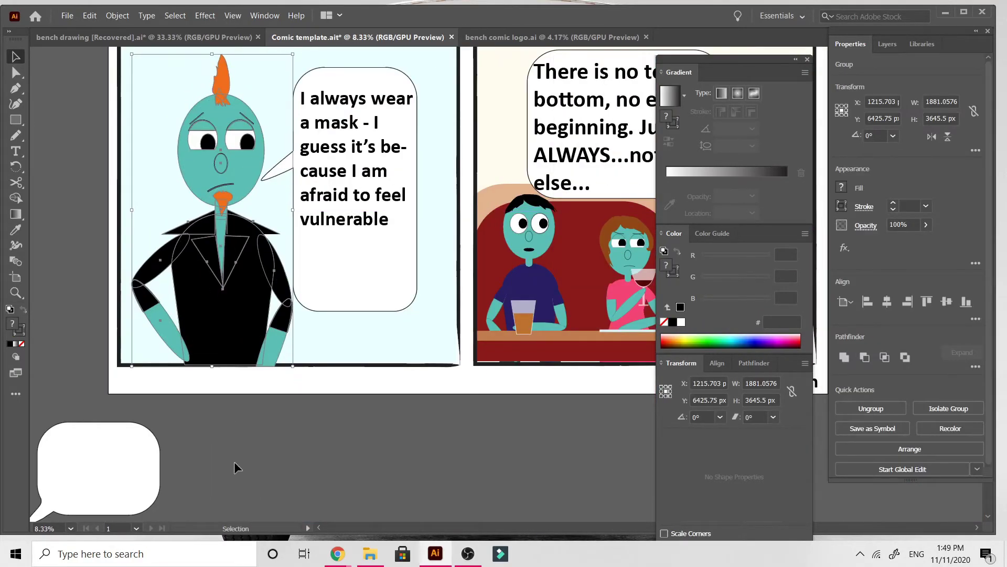
{"action": "left_click", "coordinate": [254, 454]}
{"action": "scroll", "coordinate": [255, 454], "scroll_direction": "up", "scroll_amount": 1}
{"action": "scroll", "coordinate": [257, 456], "scroll_direction": "up", "scroll_amount": 2}
{"action": "scroll", "coordinate": [349, 195], "scroll_direction": "down", "scroll_amount": 1}
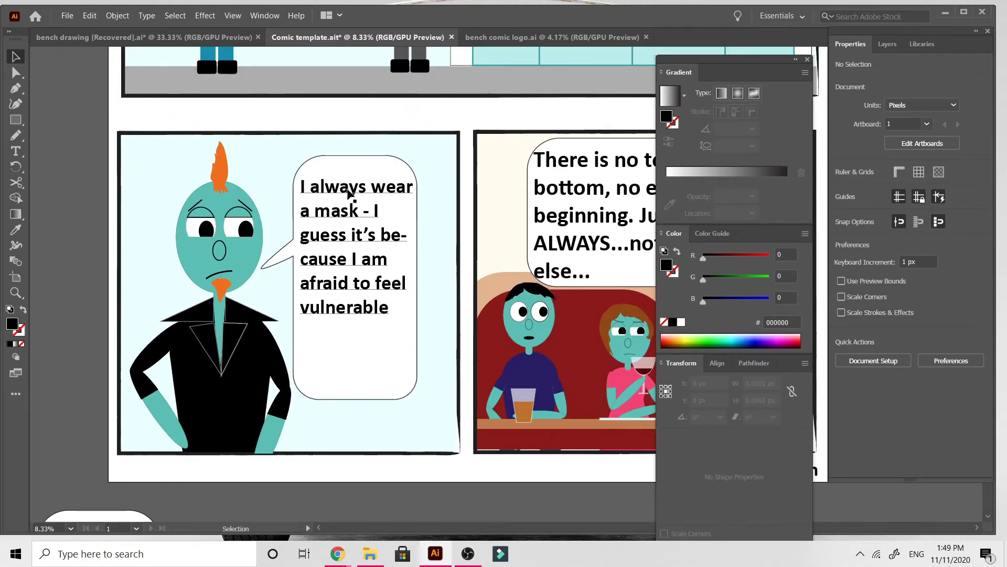
Reword the bubble's opening to "I am always wearing a mask" and end its sentence with a period.
{"action": "double_click", "coordinate": [313, 188]}
{"action": "type", "text": "am"}
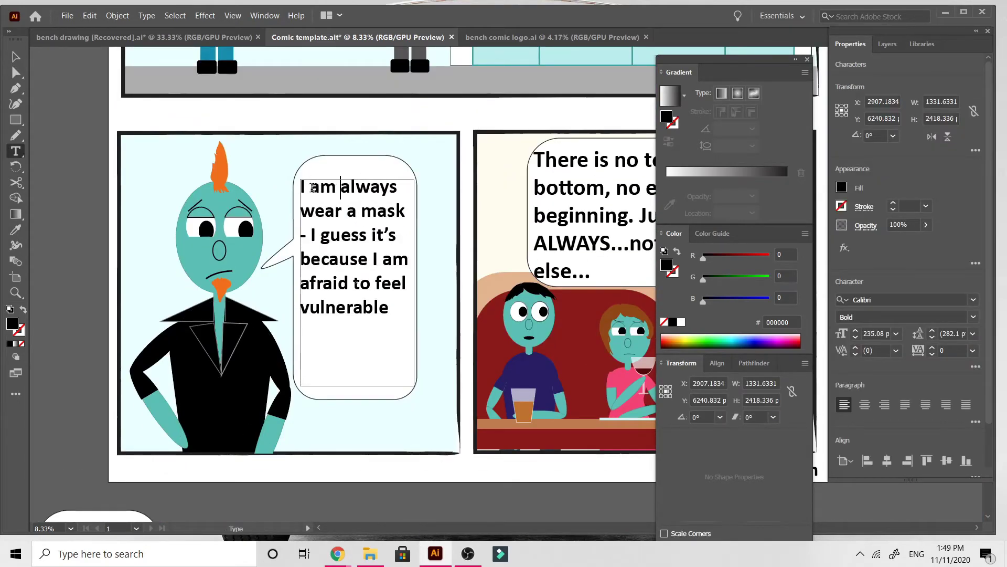
{"action": "left_click", "coordinate": [339, 210]}
{"action": "type", "text": "ing"}
{"action": "left_click", "coordinate": [384, 262]}
{"action": "key", "text": "Return"}
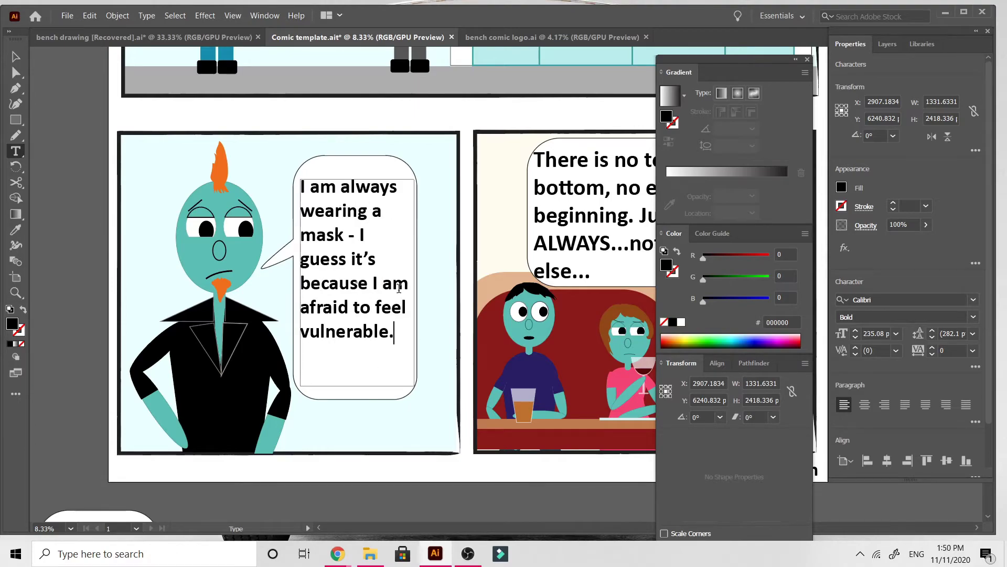
Try the wording "because I don't like to feel vulnerable" and restore "because I am afraid to feel vulnerable.".
{"action": "type", "text": "don't"}
{"action": "double_click", "coordinate": [384, 309]}
{"action": "type", "text": "like"}
{"action": "left_click", "coordinate": [339, 333]}
{"action": "key", "text": "Return"}
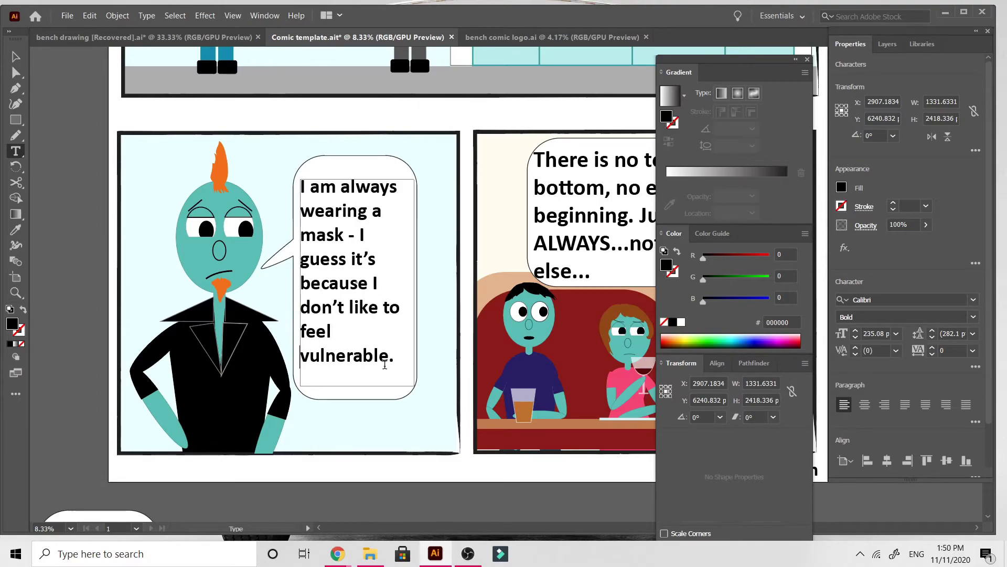
{"action": "left_click_drag", "start_coordinate": [395, 357], "coordinate": [304, 317]}
{"action": "type", "text": "am afrai"}
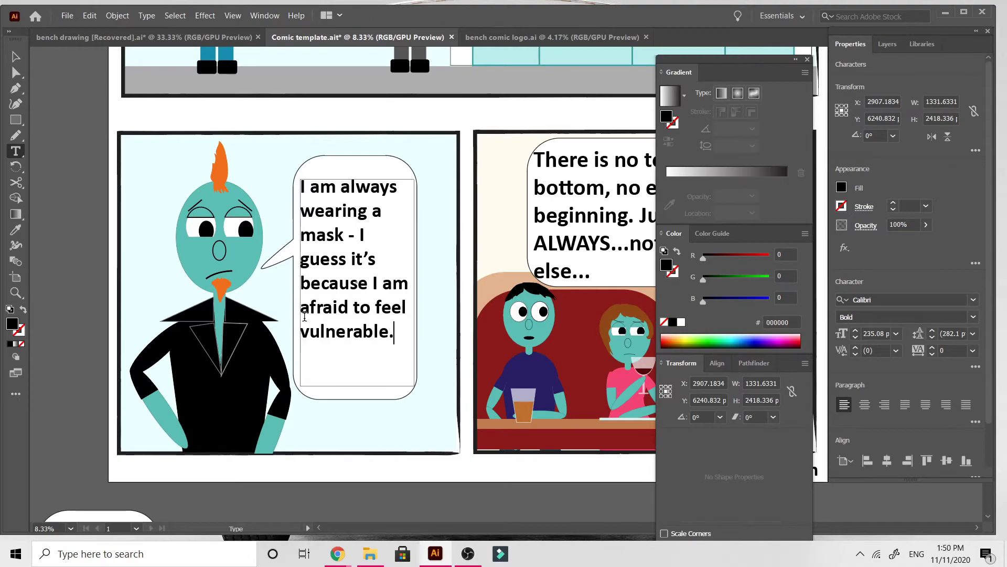
Shorten the tall speech bubble by raising its lower edge closer to the last line of text.
{"action": "key", "text": "Escape"}
{"action": "left_click_drag", "start_coordinate": [355, 399], "coordinate": [352, 357]}
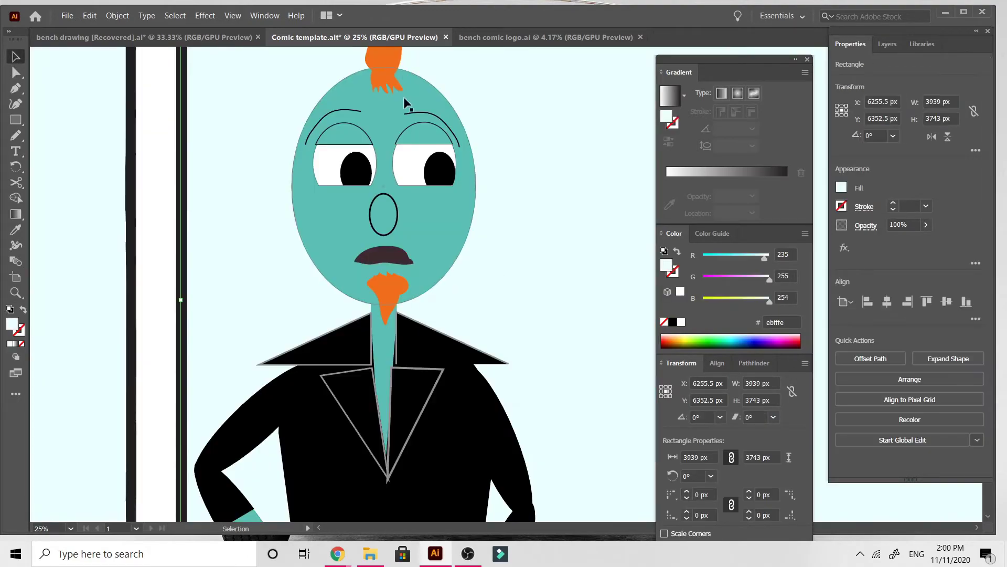
Draw a Pencil tear about 106 × 426 px down the customer's left cheek and fill it with the cyan of the employee's tears (22e5ff).
{"action": "left_click", "coordinate": [161, 173]}
{"action": "key", "text": "n"}
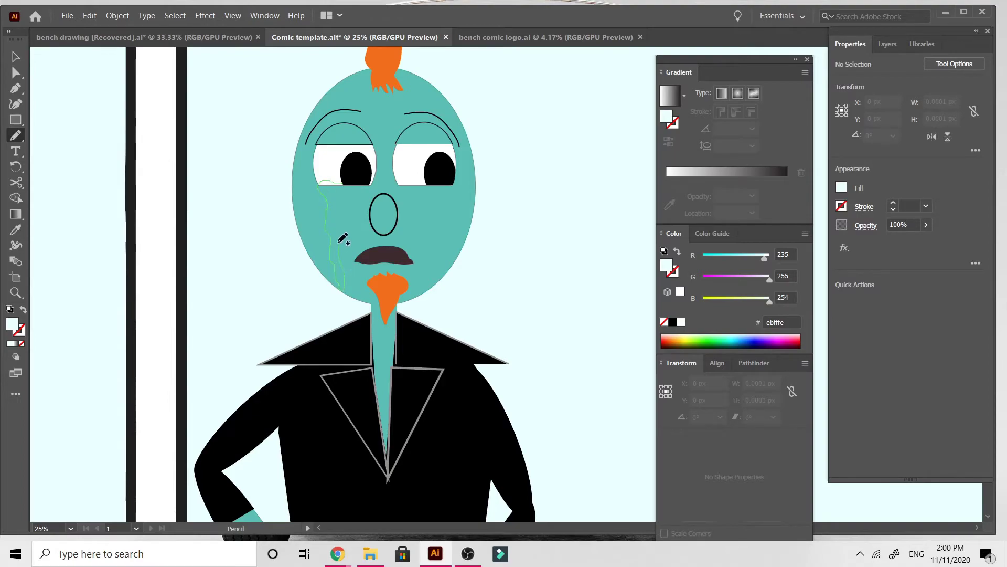
{"action": "left_click", "coordinate": [21, 230]}
{"action": "scroll", "coordinate": [438, 394], "scroll_direction": "right", "scroll_amount": 10}
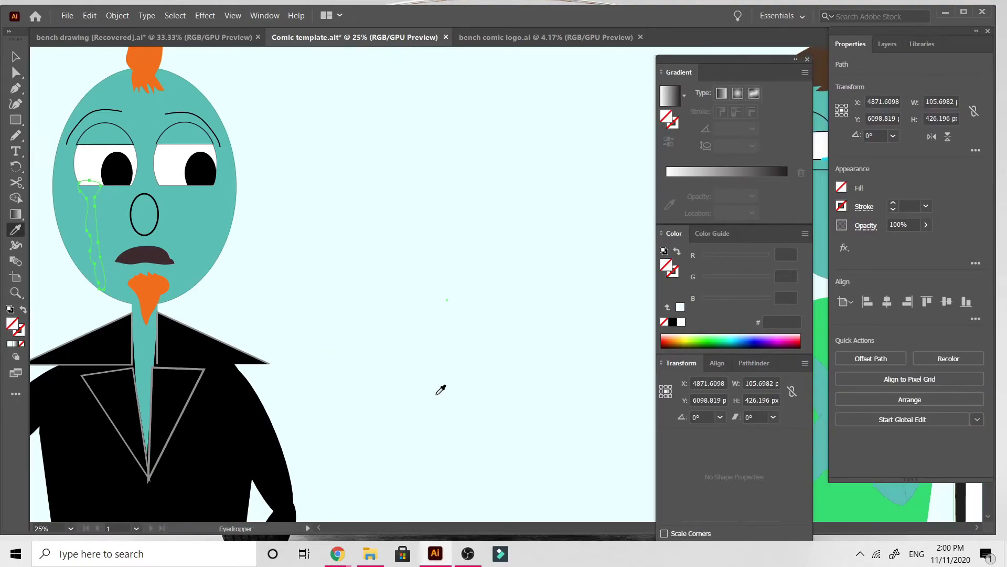
{"action": "left_click", "coordinate": [579, 161]}
{"action": "scroll", "coordinate": [127, 382], "scroll_direction": "left", "scroll_amount": 5}
{"action": "key", "text": "ctrl+shift+a"}
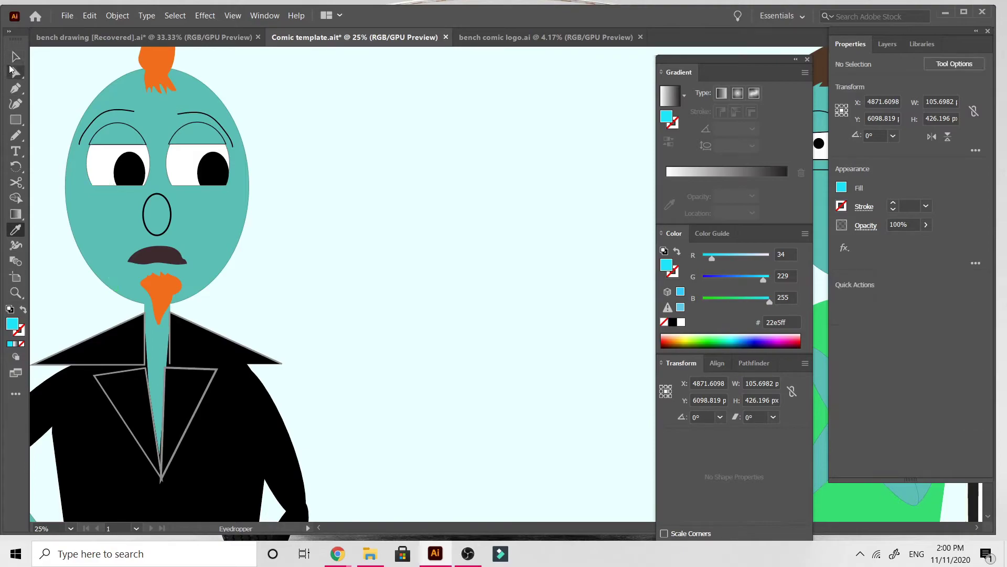
Place the cyan tear in front of the customer's face, running down from his left eye.
{"action": "left_click", "coordinate": [15, 57]}
{"action": "double_click", "coordinate": [376, 275]}
{"action": "scroll", "coordinate": [352, 325], "scroll_direction": "left", "scroll_amount": 5}
{"action": "double_click", "coordinate": [148, 307]}
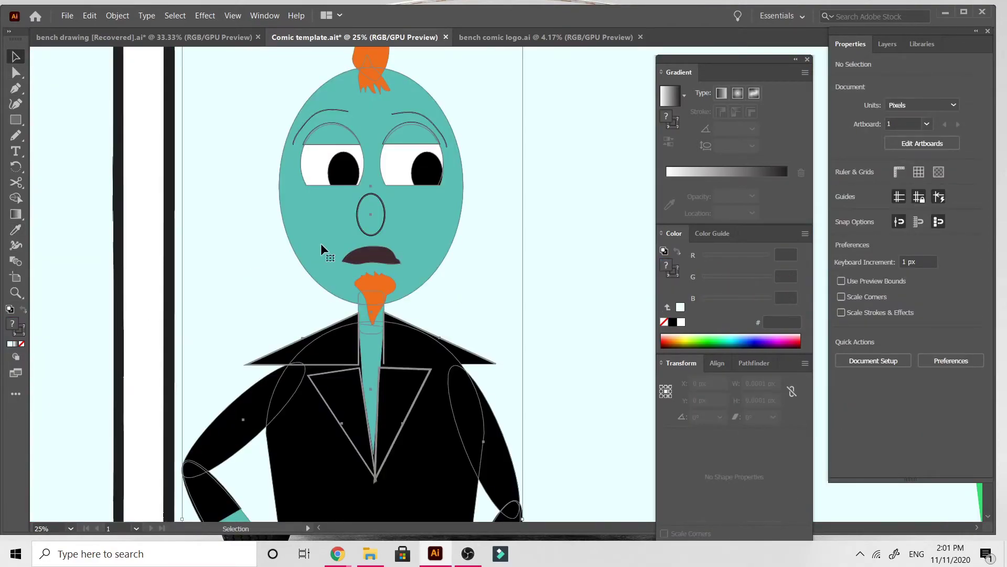
{"action": "left_click_drag", "start_coordinate": [503, 277], "coordinate": [318, 225]}
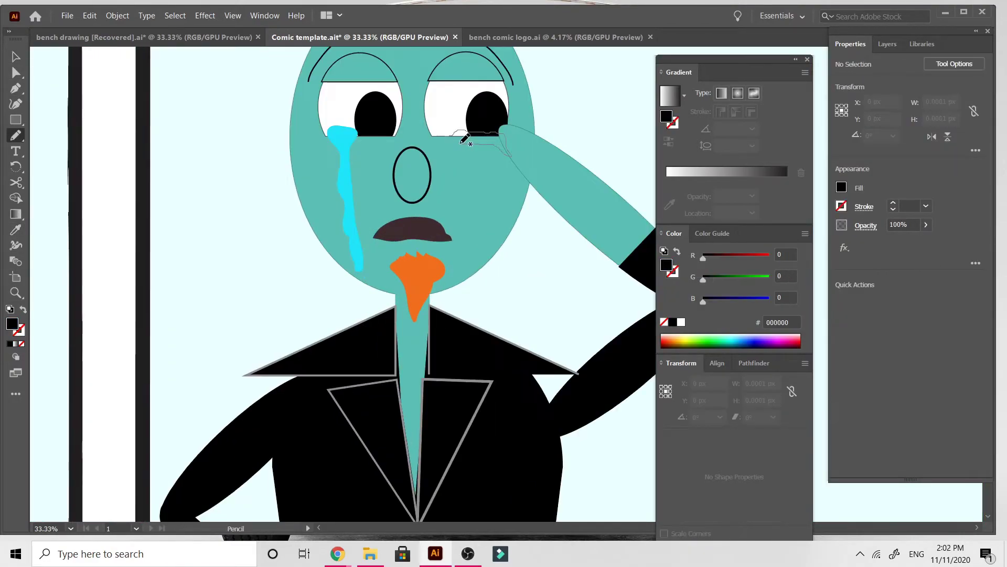
Draw a second tear about 172 × 75 px under the customer's other eye toward his raised hand, matching the first tear's cyan.
{"action": "left_click_drag", "start_coordinate": [452, 134], "coordinate": [455, 137]}
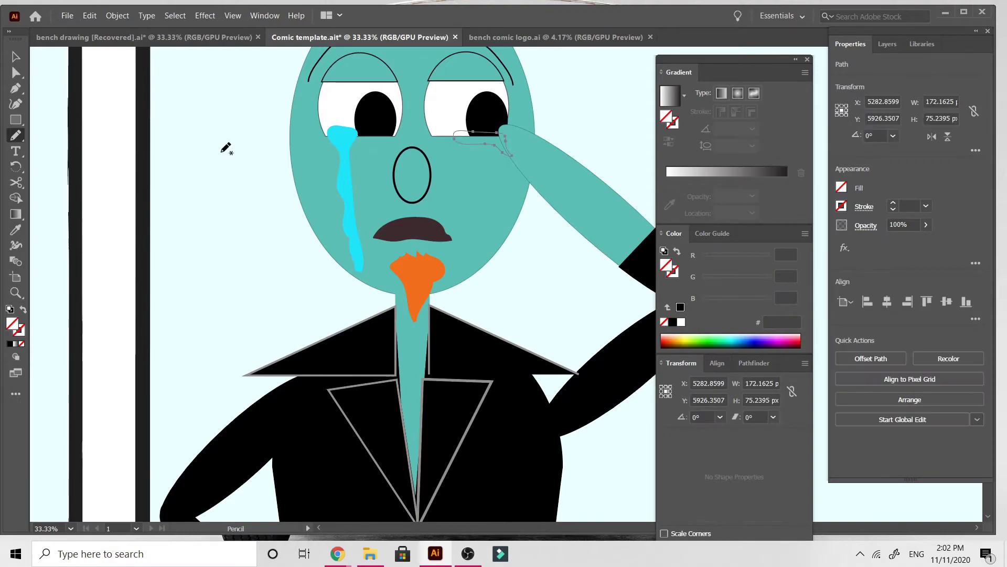
{"action": "left_click", "coordinate": [15, 231]}
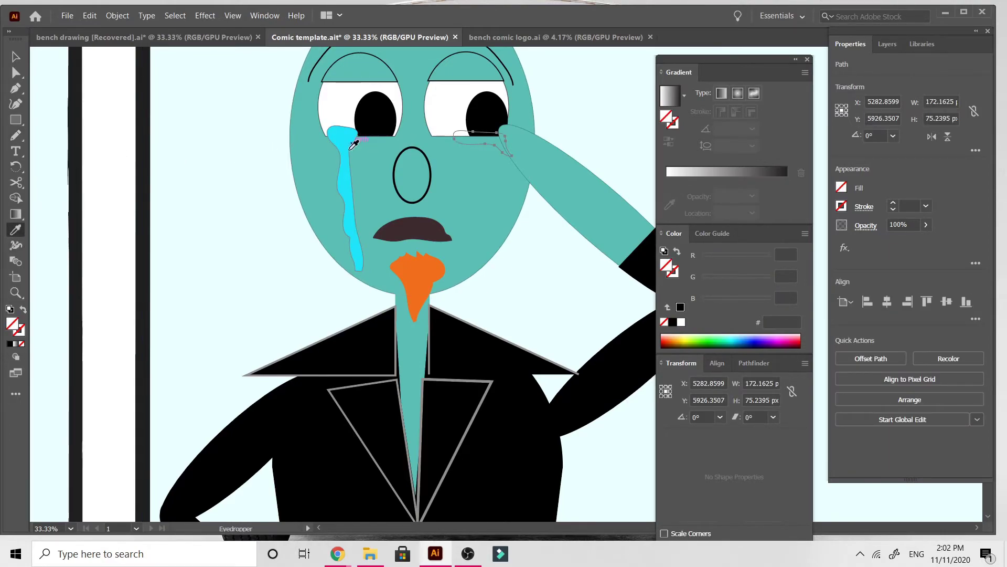
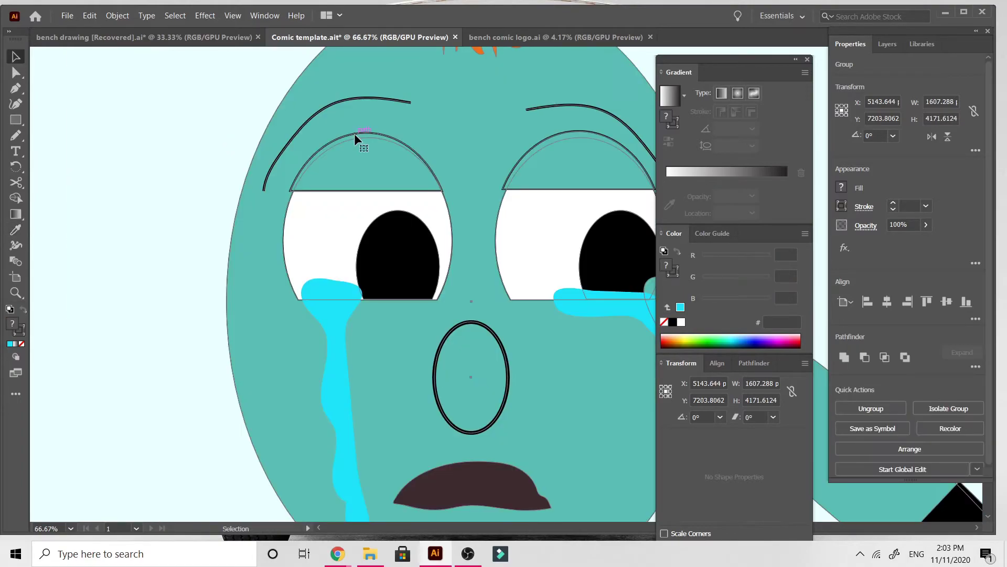
Slant the upper eyelid above the long tear by raising its inner corner and lowering its outer corner.
{"action": "double_click", "coordinate": [356, 135]}
{"action": "double_click", "coordinate": [346, 134]}
{"action": "double_click", "coordinate": [347, 142]}
{"action": "key", "text": "a"}
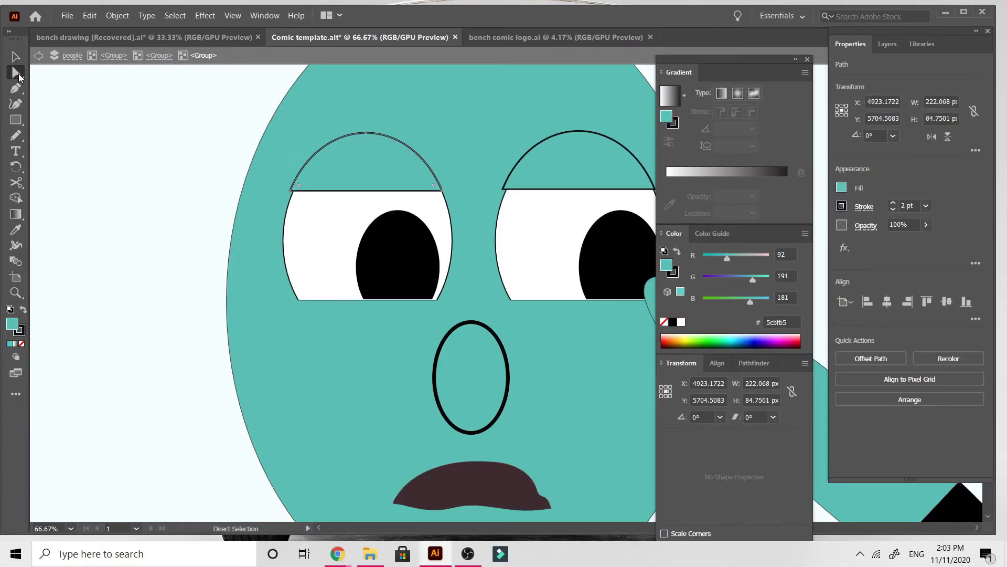
{"action": "left_click_drag", "start_coordinate": [442, 190], "coordinate": [438, 182]}
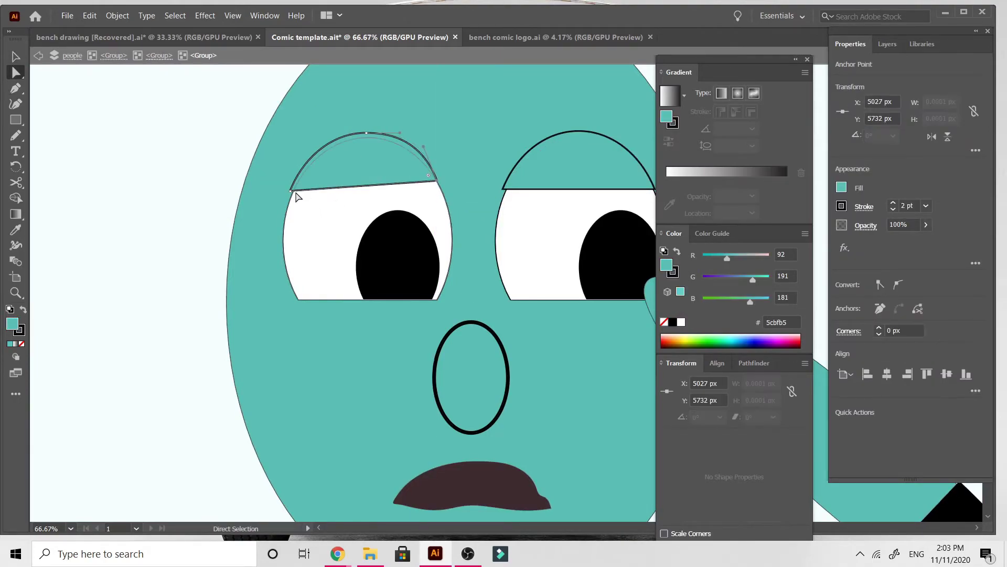
{"action": "left_click_drag", "start_coordinate": [291, 191], "coordinate": [288, 209]}
Shift the slanted eyelid slightly outward and refit its corners and outer curve to the eye's outline.
{"action": "left_click", "coordinate": [15, 57]}
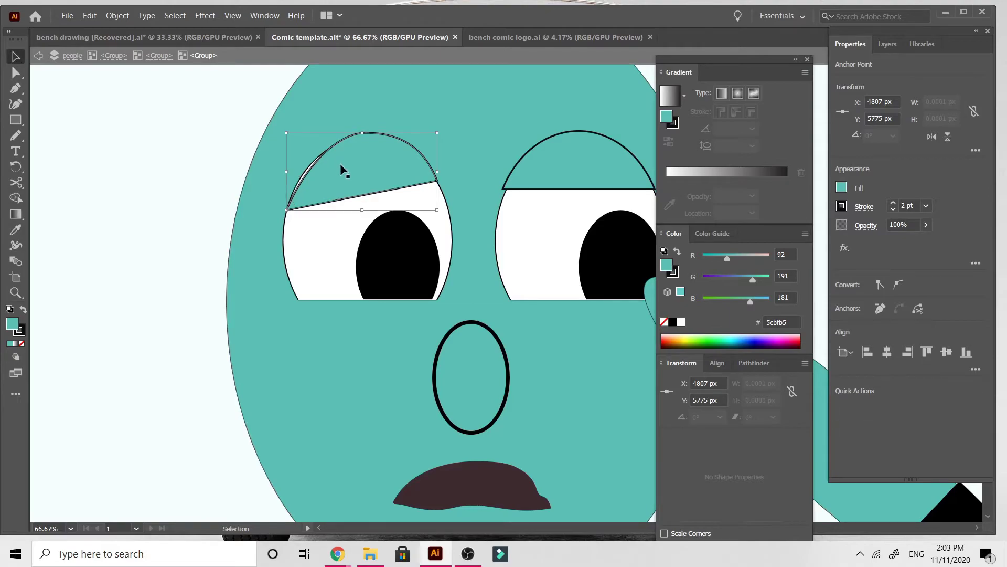
{"action": "left_click_drag", "start_coordinate": [346, 166], "coordinate": [340, 166]}
{"action": "left_click", "coordinate": [16, 72]}
{"action": "left_click_drag", "start_coordinate": [431, 181], "coordinate": [442, 185]}
{"action": "left_click_drag", "start_coordinate": [283, 209], "coordinate": [291, 181]}
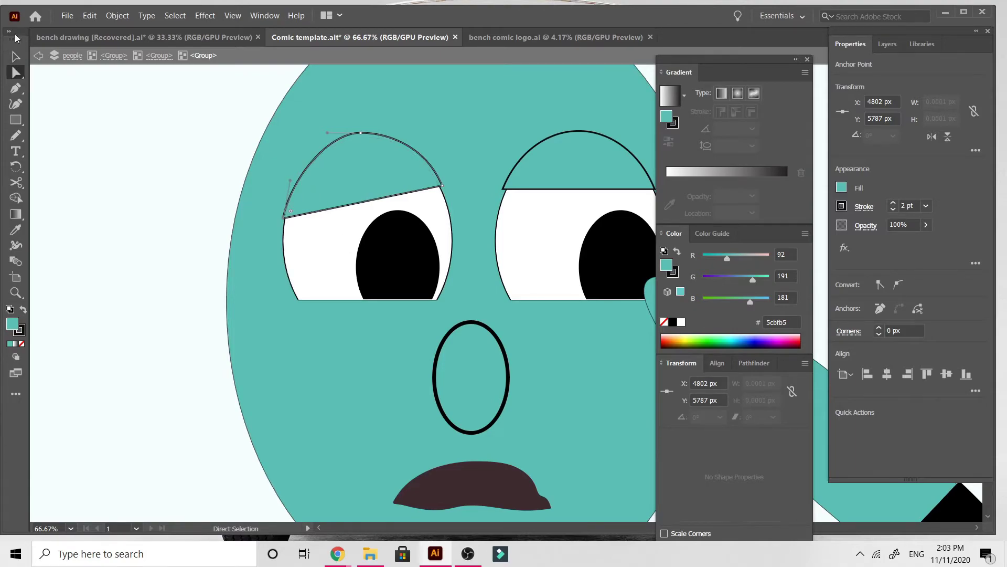
{"action": "left_click", "coordinate": [16, 56]}
{"action": "double_click", "coordinate": [139, 158]}
Delete the straight upper eyelid from the customer's other eye.
{"action": "scroll", "coordinate": [139, 159], "scroll_direction": "down", "scroll_amount": 1}
{"action": "scroll", "coordinate": [139, 158], "scroll_direction": "right", "scroll_amount": 4}
{"action": "double_click", "coordinate": [351, 119]}
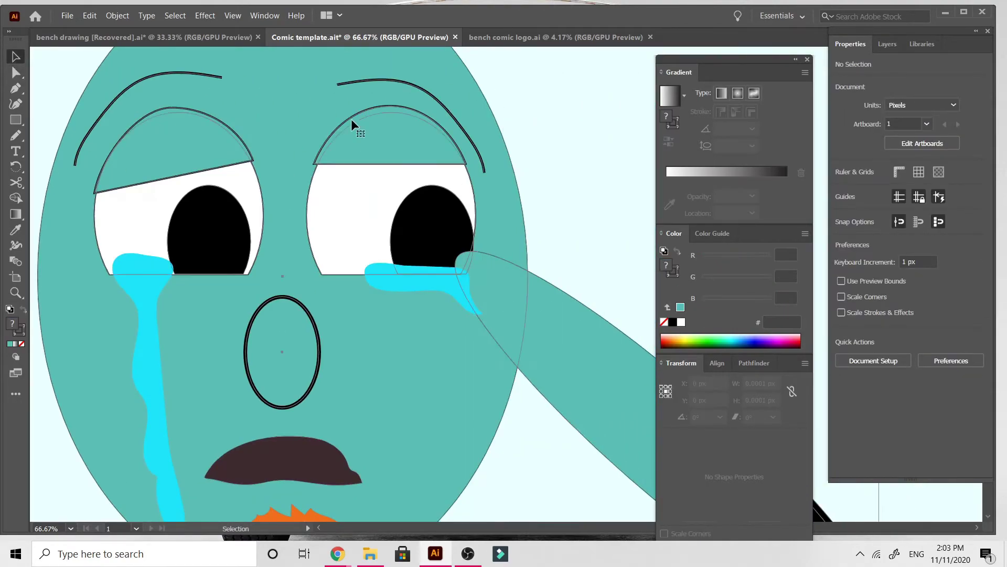
{"action": "double_click", "coordinate": [391, 109]}
{"action": "double_click", "coordinate": [385, 137]}
{"action": "left_click", "coordinate": [385, 138]}
{"action": "key", "text": "Delete"}
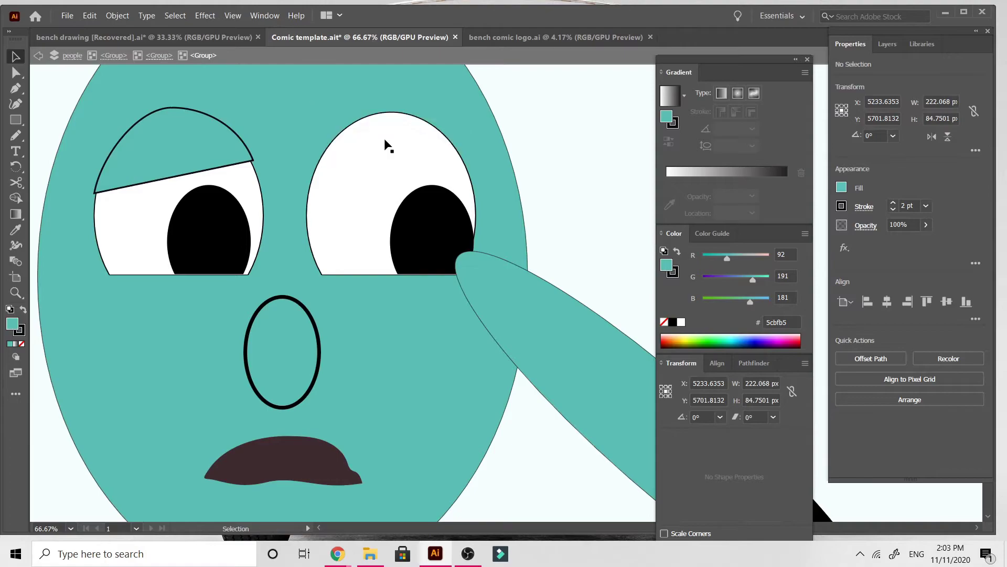
{"action": "key", "text": "ctrl+v"}
{"action": "left_click_drag", "start_coordinate": [496, 268], "coordinate": [410, 231]}
{"action": "key", "text": "Delete"}
Duplicate the slanted eyelid, reflect the copy across the vertical axis, and place it over the customer's other eye.
{"action": "left_click", "coordinate": [180, 143]}
{"action": "key", "text": "ctrl+c"}
{"action": "key", "text": "ctrl+v"}
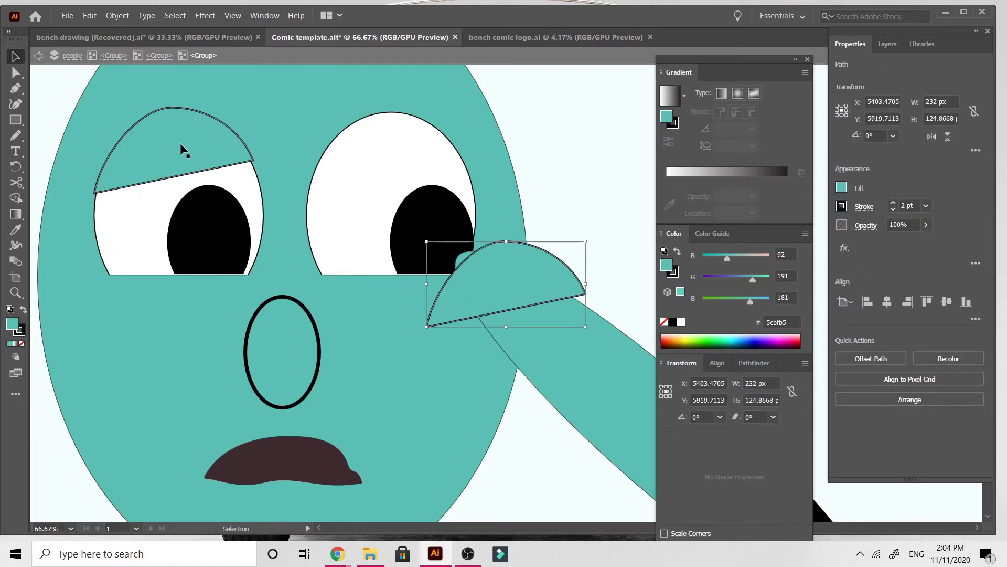
{"action": "right_click", "coordinate": [484, 282]}
{"action": "mouse_move", "coordinate": [519, 212]}
{"action": "left_click", "coordinate": [416, 250]}
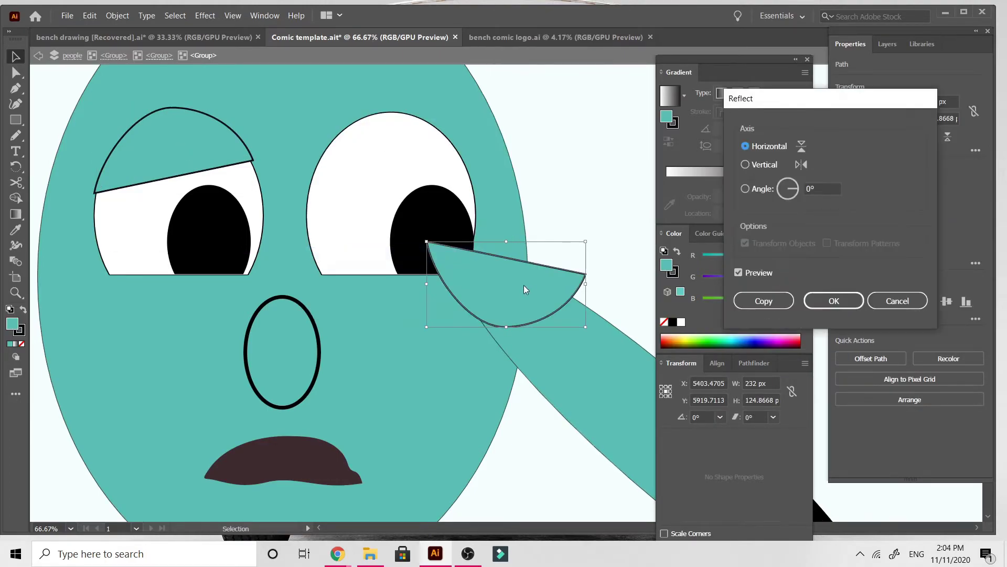
{"action": "left_click", "coordinate": [745, 165]}
{"action": "left_click", "coordinate": [833, 301]}
{"action": "left_click_drag", "start_coordinate": [462, 272], "coordinate": [386, 153]}
{"action": "left_click", "coordinate": [571, 124]}
{"action": "double_click", "coordinate": [571, 124]}
Examine the crying customer in the last panel alongside the rest of the strip.
{"action": "key", "text": "ctrl+minus"}
{"action": "key", "text": "ctrl+minus"}
{"action": "key", "text": "ctrl+minus"}
{"action": "key", "text": "ctrl+minus"}
{"action": "key", "text": "ctrl+minus"}
{"action": "key", "text": "ctrl+minus"}
{"action": "key", "text": "ctrl+minus"}
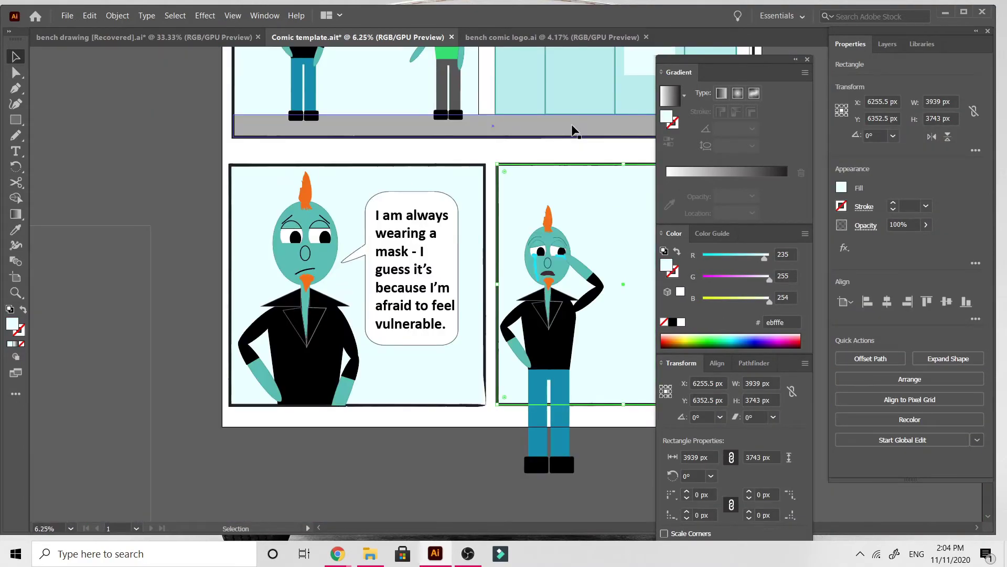
{"action": "left_click", "coordinate": [391, 499]}
{"action": "scroll", "coordinate": [463, 471], "scroll_direction": "up", "scroll_amount": 5}
{"action": "scroll", "coordinate": [463, 471], "scroll_direction": "down", "scroll_amount": 2}
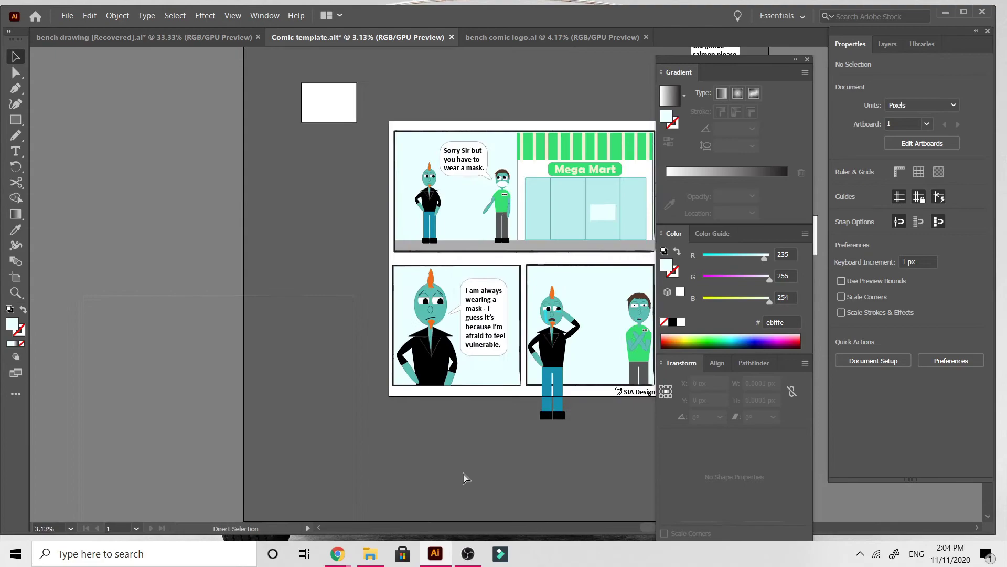
{"action": "scroll", "coordinate": [463, 472], "scroll_direction": "up", "scroll_amount": 5}
{"action": "scroll", "coordinate": [463, 474], "scroll_direction": "down", "scroll_amount": 2}
Repose the crying customer's lowered arm so the upper arm hangs from the shoulder and the forearm lies horizontally across his torso.
{"action": "double_click", "coordinate": [57, 283]}
{"action": "scroll", "coordinate": [63, 283], "scroll_direction": "left", "scroll_amount": 2}
{"action": "double_click", "coordinate": [138, 262]}
{"action": "double_click", "coordinate": [131, 272]}
{"action": "left_click", "coordinate": [129, 274]}
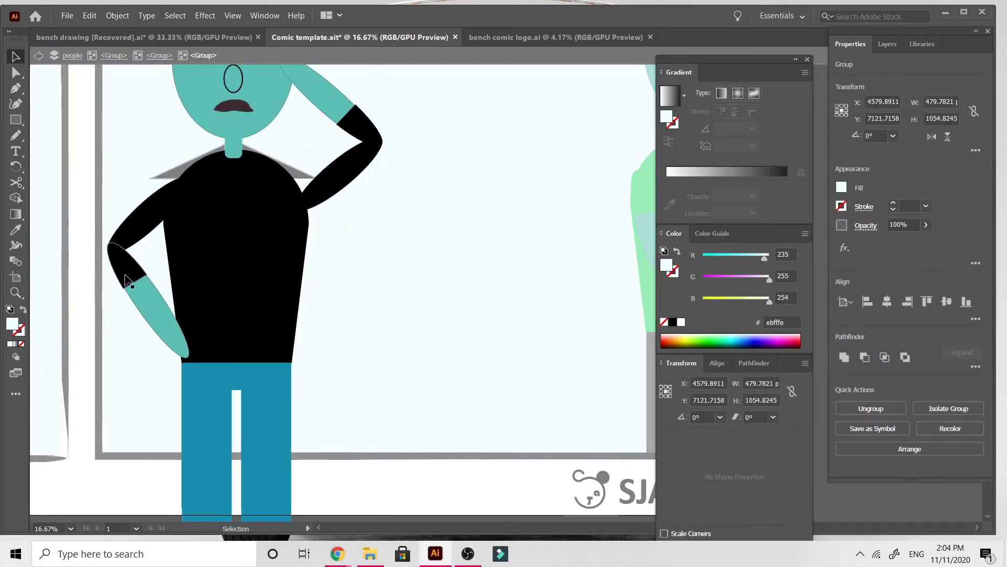
{"action": "left_click_drag", "start_coordinate": [195, 362], "coordinate": [230, 333]}
{"action": "left_click_drag", "start_coordinate": [184, 310], "coordinate": [234, 317]}
{"action": "left_click_drag", "start_coordinate": [283, 343], "coordinate": [314, 301]}
{"action": "left_click_drag", "start_coordinate": [241, 301], "coordinate": [260, 288]}
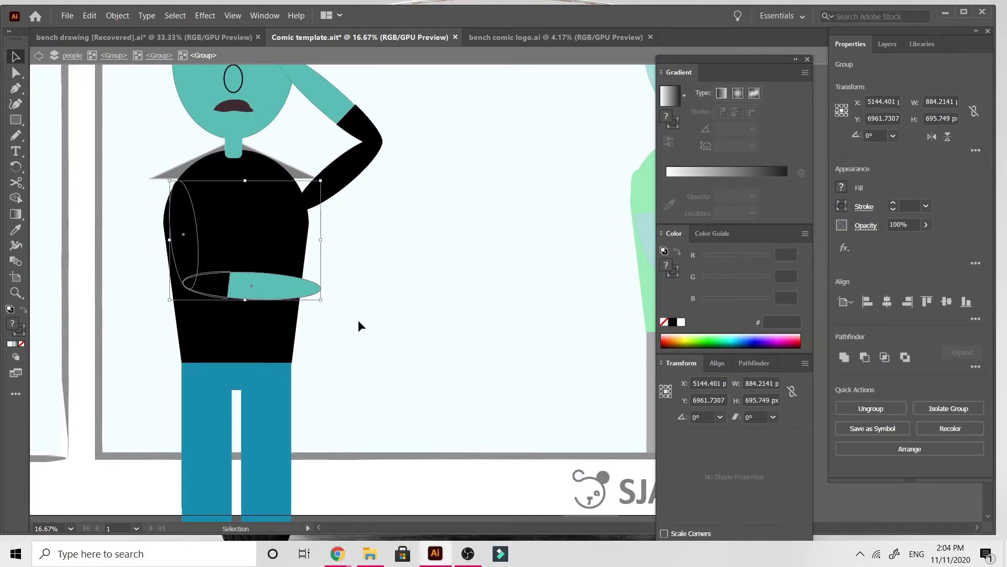
{"action": "double_click", "coordinate": [359, 322]}
Select the customer's upper arm, sleeve and forearm together, then rotate them slightly and shift them further across his torso.
{"action": "left_click", "coordinate": [257, 290]}
{"action": "double_click", "coordinate": [257, 290]}
{"action": "double_click", "coordinate": [194, 243]}
{"action": "double_click", "coordinate": [194, 243]}
{"action": "double_click", "coordinate": [193, 244]}
{"action": "left_click", "coordinate": [189, 247]}
{"action": "left_click", "coordinate": [211, 287], "text": "shift"}
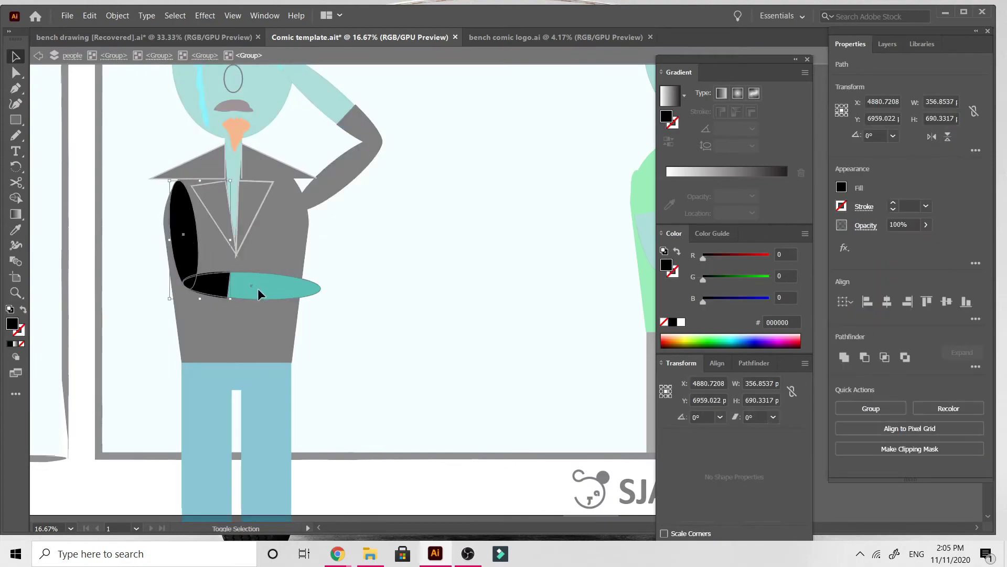
{"action": "left_click", "coordinate": [258, 290], "text": "shift"}
{"action": "left_click_drag", "start_coordinate": [325, 303], "coordinate": [342, 272]}
{"action": "left_click_drag", "start_coordinate": [273, 278], "coordinate": [293, 260]}
{"action": "left_click_drag", "start_coordinate": [289, 262], "coordinate": [289, 290]}
{"action": "double_click", "coordinate": [362, 259]}
Reflect one of the employee's crossed arms across the vertical axis and rotate it about 90° so the hand points up toward his head.
{"action": "double_click", "coordinate": [327, 251]}
{"action": "double_click", "coordinate": [326, 251]}
{"action": "double_click", "coordinate": [328, 254]}
{"action": "double_click", "coordinate": [391, 321]}
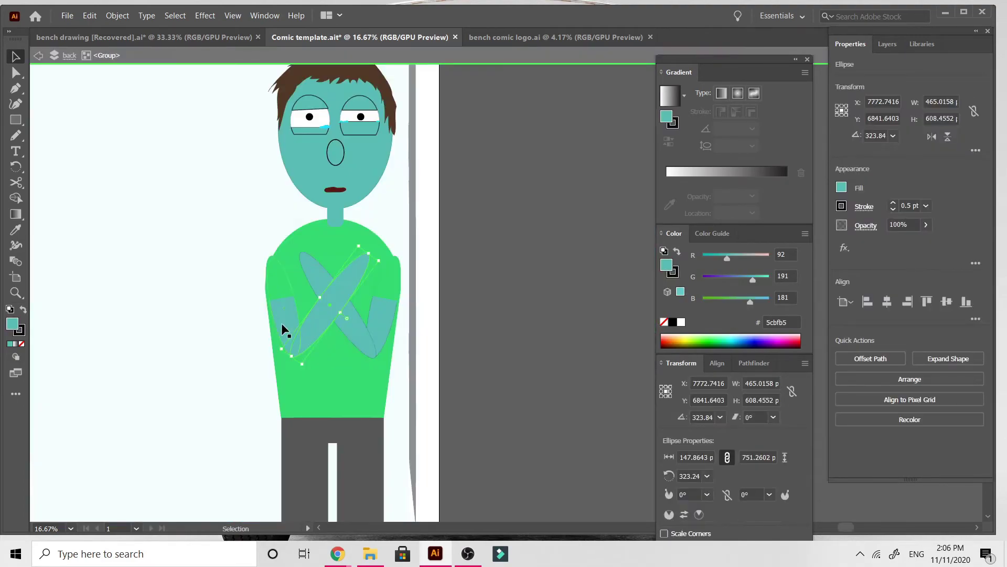
{"action": "right_click", "coordinate": [281, 323]}
{"action": "left_click", "coordinate": [420, 478]}
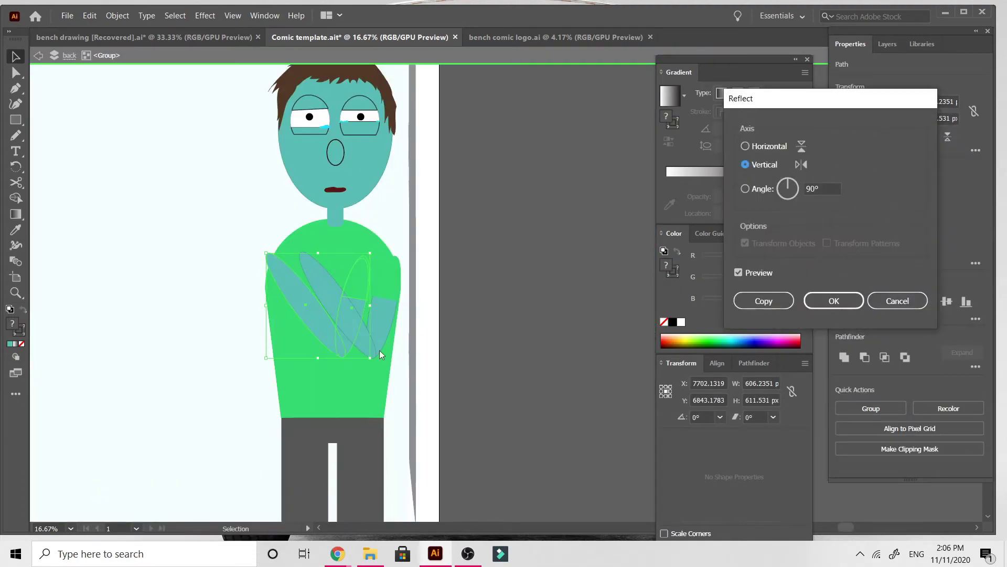
{"action": "left_click", "coordinate": [763, 301]}
{"action": "left_click_drag", "start_coordinate": [266, 254], "coordinate": [454, 260]}
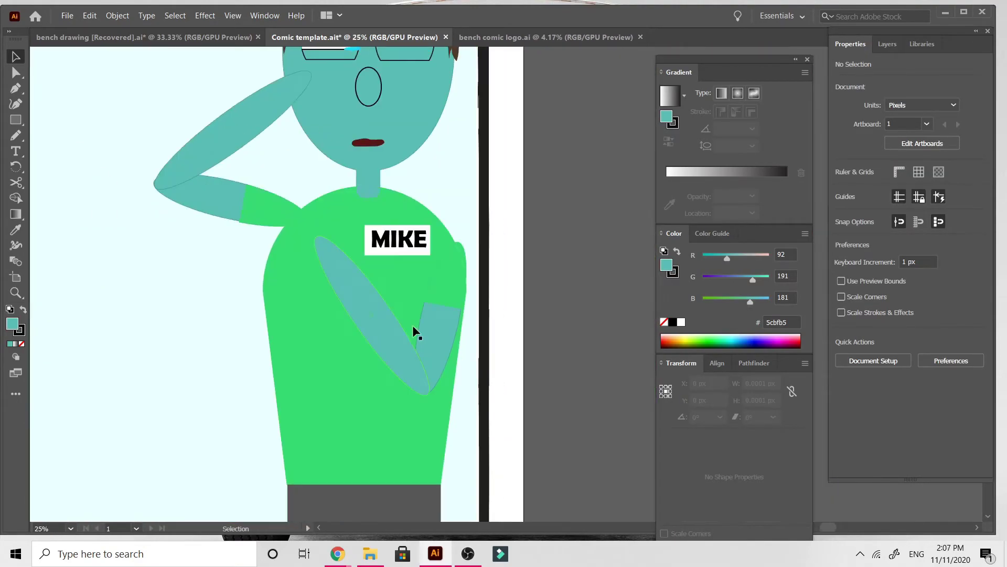
Swing the employee's other forearm down across his waist and place his name badge slightly lower on the shirt.
{"action": "double_click", "coordinate": [414, 331]}
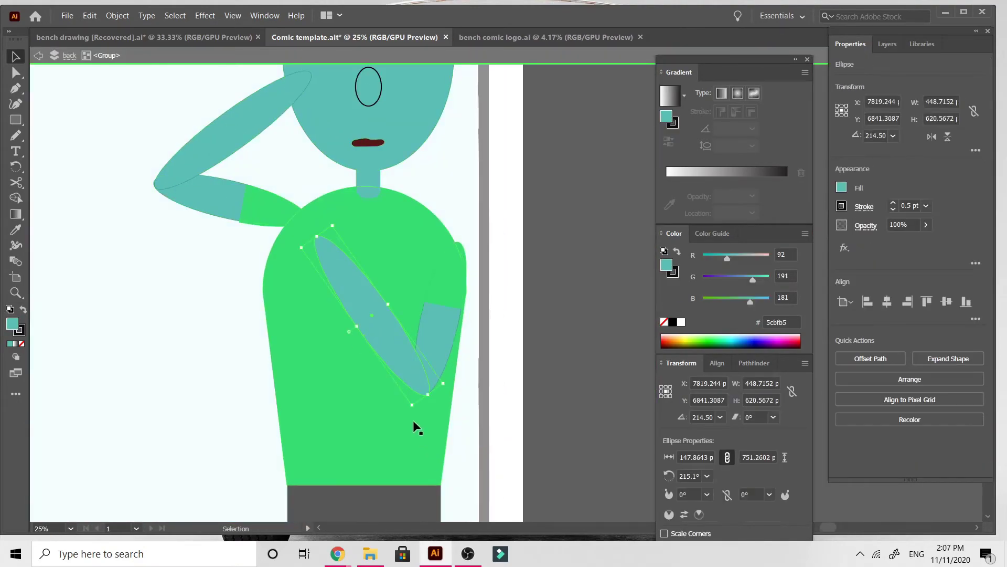
{"action": "left_click_drag", "start_coordinate": [416, 423], "coordinate": [360, 411]}
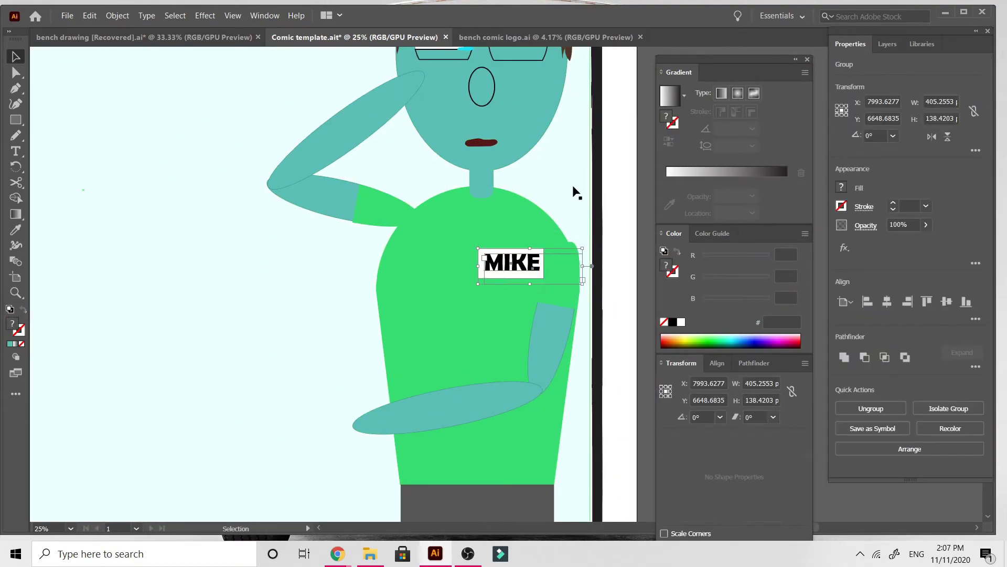
{"action": "left_click", "coordinate": [617, 143]}
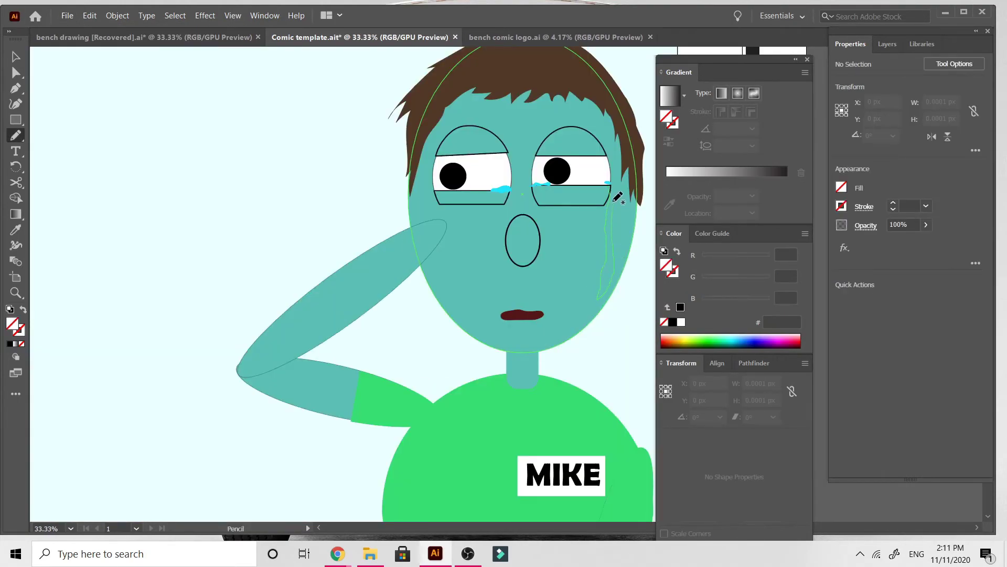
Add a tear about 55 × 340 px down the employee's outer right cheek, filled with the cyan of his existing tears.
{"action": "left_click", "coordinate": [16, 230]}
{"action": "left_click", "coordinate": [503, 189]}
{"action": "left_click", "coordinate": [15, 56]}
{"action": "left_click", "coordinate": [115, 144]}
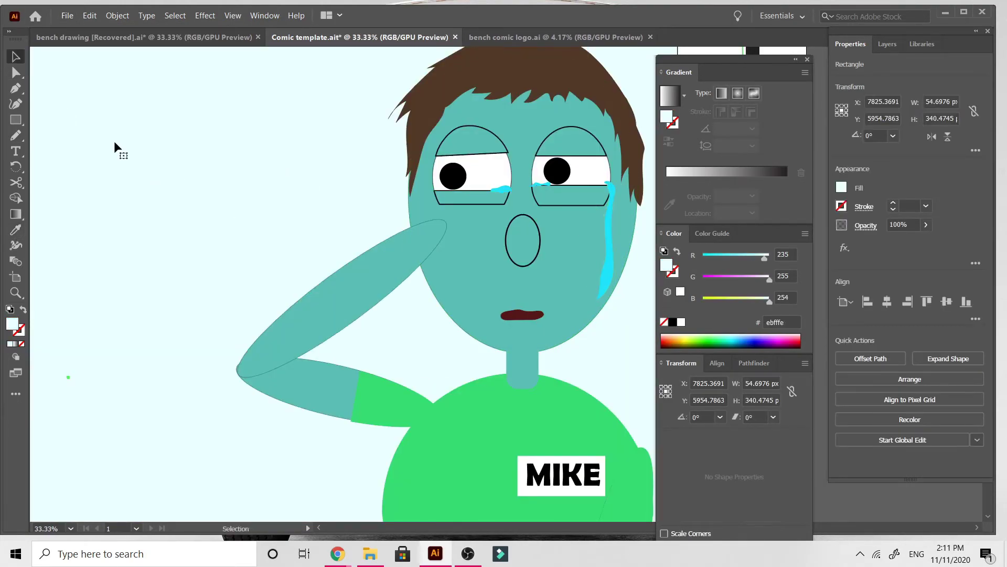
Draw a cyan tear about 45 × 238 px beside the employee's nose and nudge it up to meet his other eye.
{"action": "left_click", "coordinate": [16, 135]}
{"action": "mouse_move", "coordinate": [513, 189]}
{"action": "left_mouse_down"}
{"action": "mouse_move", "coordinate": [509, 257]}
{"action": "mouse_move", "coordinate": [513, 209]}
{"action": "mouse_move", "coordinate": [497, 199]}
{"action": "left_mouse_up"}
{"action": "key", "text": "i"}
{"action": "left_click", "coordinate": [503, 189]}
{"action": "key", "text": "v"}
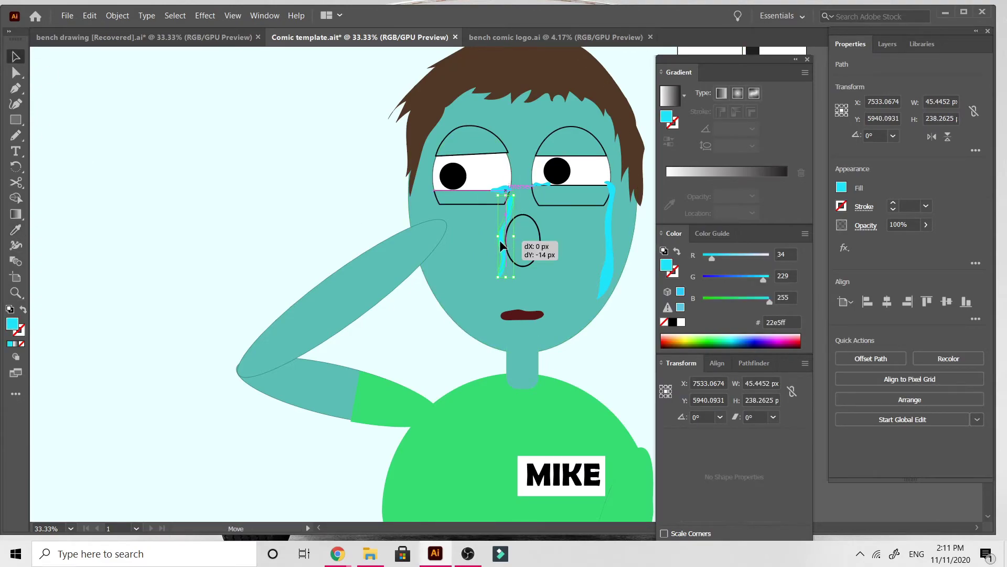
{"action": "left_click", "coordinate": [214, 209]}
Copy the white mask ellipse from the first panel's employee and place the duplicate over the employee's mouth in the last panel.
{"action": "key", "text": "ctrl+minus"}
{"action": "key", "text": "ctrl+minus"}
{"action": "key", "text": "ctrl+minus"}
{"action": "key", "text": "ctrl+minus"}
{"action": "key", "text": "ctrl+minus"}
{"action": "left_click_drag", "start_coordinate": [214, 209], "coordinate": [111, 360]}
{"action": "left_click", "coordinate": [350, 157]}
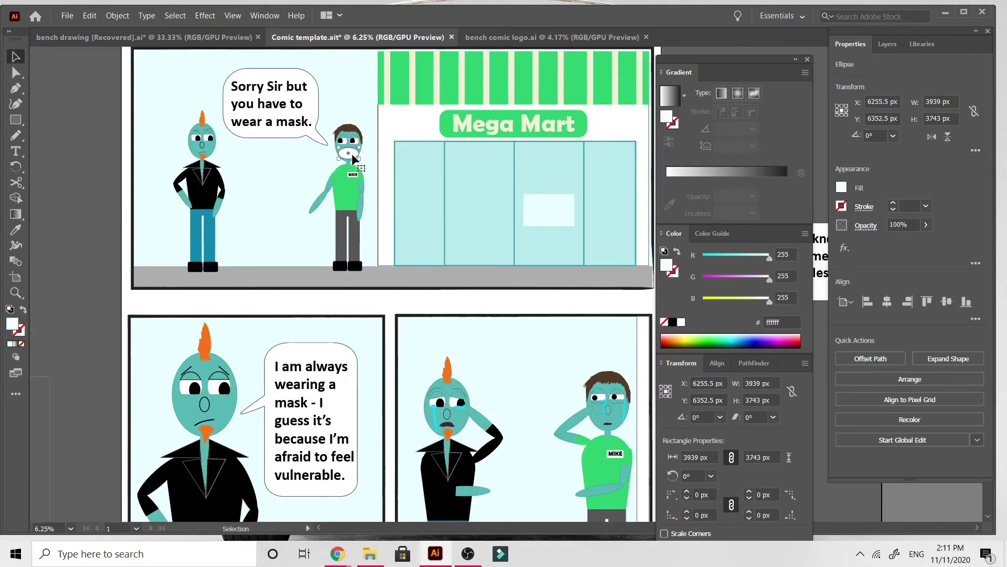
{"action": "key", "text": "ctrl+c"}
{"action": "key", "text": "ctrl+plus"}
{"action": "key", "text": "ctrl+plus"}
{"action": "key", "text": "ctrl+plus"}
{"action": "scroll", "coordinate": [362, 292], "scroll_direction": "down", "scroll_amount": 5}
{"action": "scroll", "coordinate": [362, 292], "scroll_direction": "right", "scroll_amount": 5}
{"action": "key", "text": "ctrl+v"}
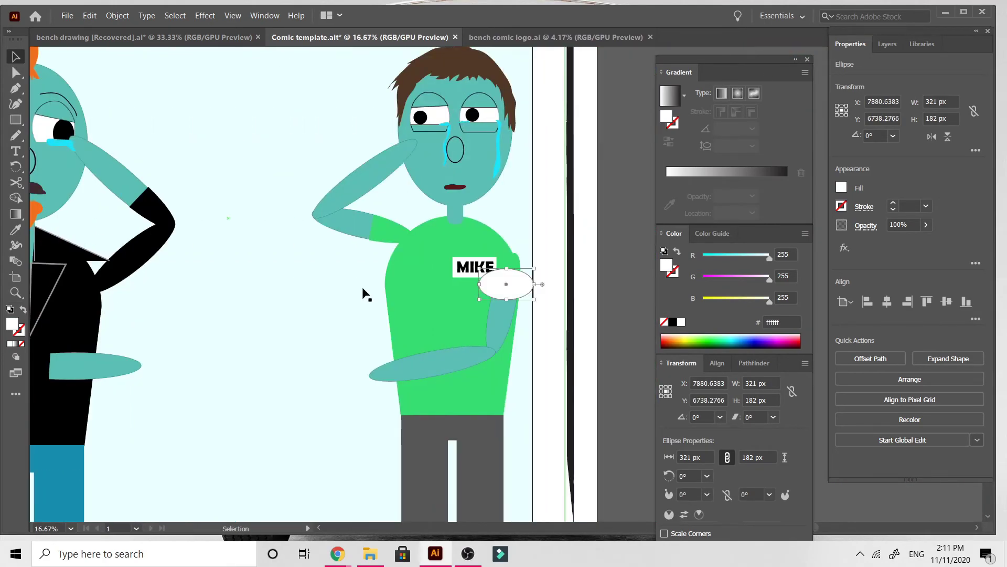
{"action": "left_click_drag", "start_coordinate": [512, 286], "coordinate": [441, 183]}
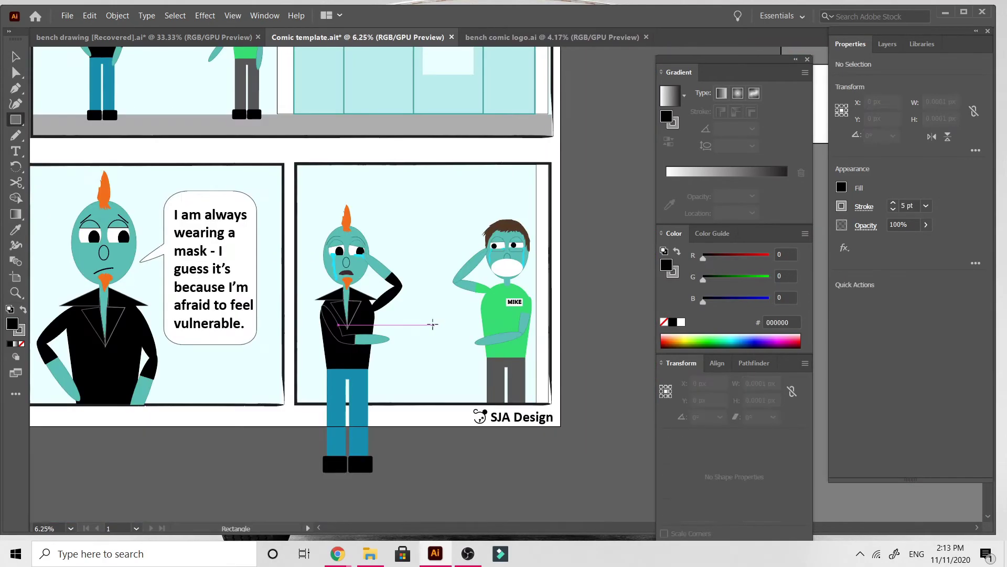
Draw a rectangle about 755 × 274 px for a tissue box between the two characters and shift it toward the employee's hand.
{"action": "left_click_drag", "start_coordinate": [427, 325], "coordinate": [476, 342]}
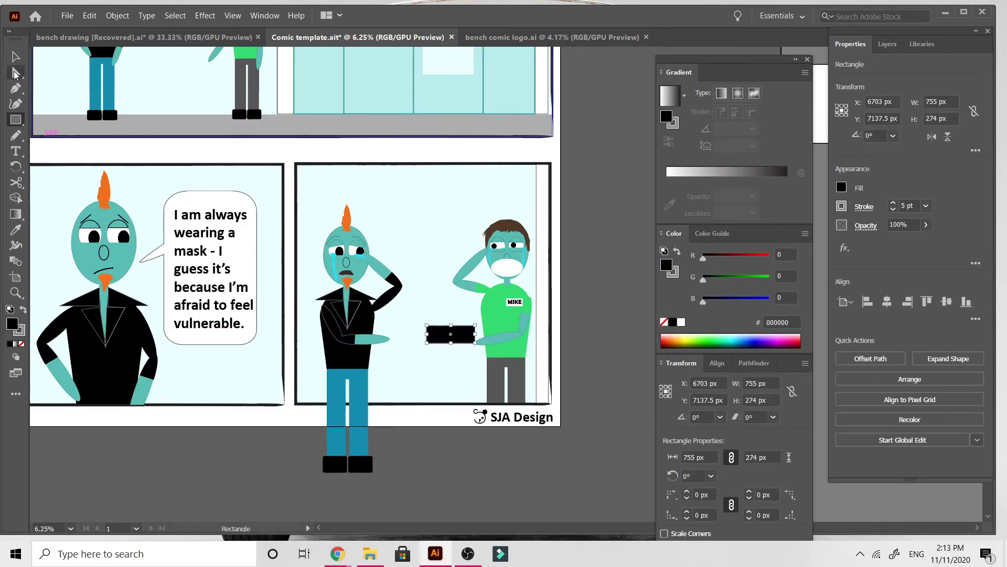
{"action": "left_click", "coordinate": [16, 57]}
{"action": "key", "text": "ctrl+plus"}
{"action": "key", "text": "ctrl+plus"}
{"action": "key", "text": "ctrl+plus"}
{"action": "key", "text": "ctrl+plus"}
{"action": "key", "text": "ctrl+plus"}
{"action": "scroll", "coordinate": [560, 270], "scroll_direction": "right", "scroll_amount": 3}
{"action": "left_click_drag", "start_coordinate": [431, 313], "coordinate": [466, 313]}
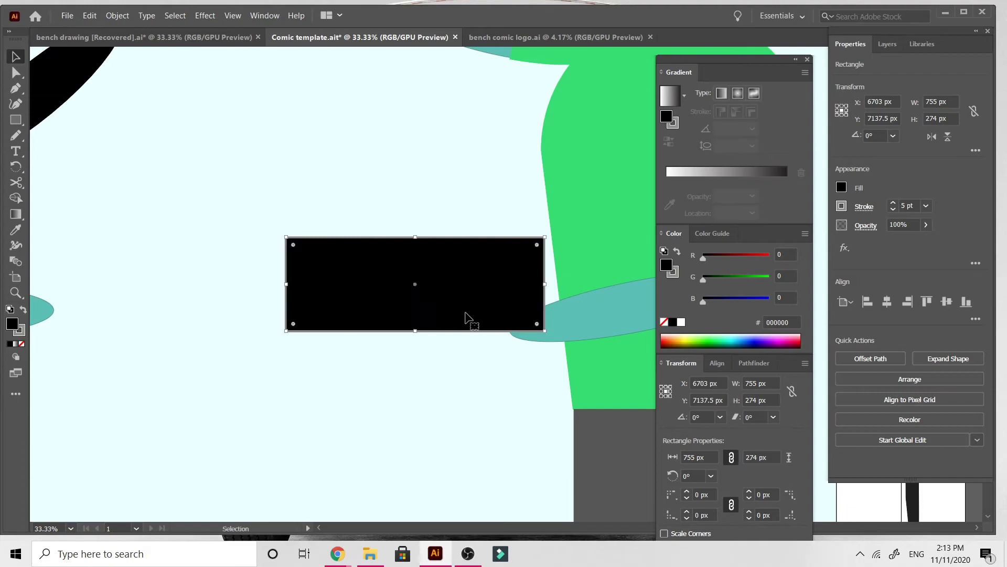
Fill the tissue box rectangle with a pale yellow.
{"action": "double_click", "coordinate": [13, 326]}
{"action": "left_click", "coordinate": [516, 279]}
{"action": "mouse_move", "coordinate": [517, 282]}
{"action": "left_mouse_down"}
{"action": "mouse_move", "coordinate": [517, 209]}
{"action": "mouse_move", "coordinate": [518, 295]}
{"action": "left_mouse_up"}
{"action": "left_click", "coordinate": [376, 154]}
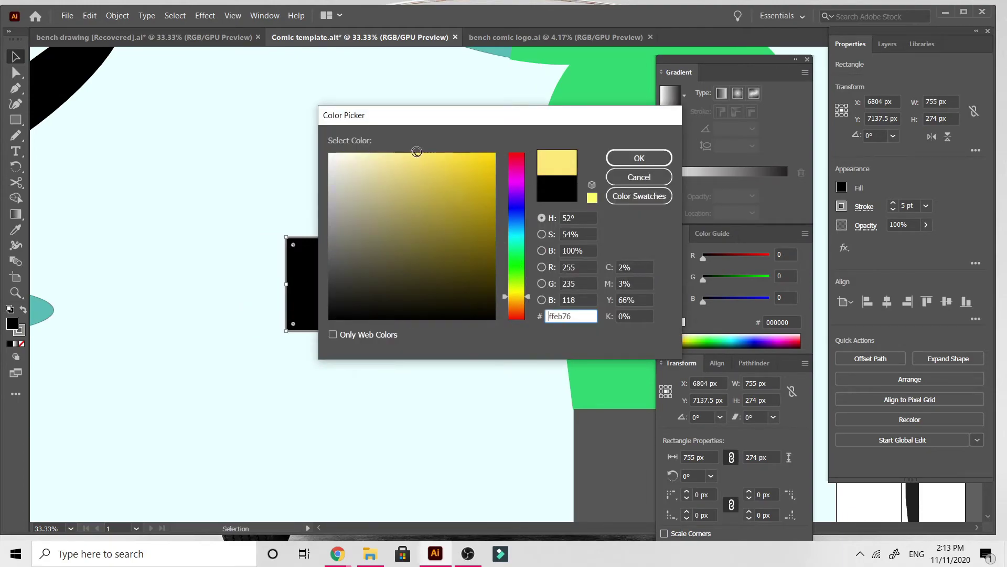
{"action": "left_click", "coordinate": [636, 157]}
Draw a freehand white tissue about 375 × 206 px sticking up out of the box with the Pencil tool.
{"action": "key", "text": "n"}
{"action": "mouse_move", "coordinate": [382, 235]}
{"action": "left_mouse_down"}
{"action": "mouse_move", "coordinate": [471, 218]}
{"action": "mouse_move", "coordinate": [463, 237]}
{"action": "mouse_move", "coordinate": [380, 239]}
{"action": "mouse_move", "coordinate": [346, 179]}
{"action": "mouse_move", "coordinate": [458, 178]}
{"action": "mouse_move", "coordinate": [456, 222]}
{"action": "mouse_move", "coordinate": [444, 237]}
{"action": "mouse_move", "coordinate": [371, 234]}
{"action": "left_mouse_up"}
{"action": "key", "text": "ctrl+z"}
{"action": "key", "text": "v"}
{"action": "left_click", "coordinate": [239, 214]}
{"action": "key", "text": "n"}
{"action": "double_click", "coordinate": [13, 324]}
{"action": "left_click", "coordinate": [623, 155]}
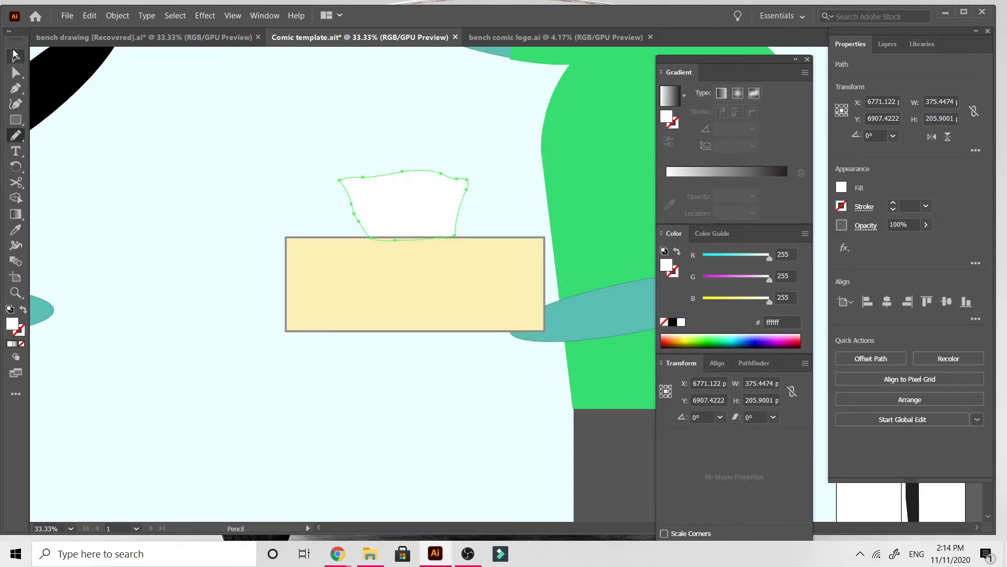
Give the tissue a black outline and adjust its stroke weight.
{"action": "double_click", "coordinate": [21, 333]}
{"action": "left_click", "coordinate": [638, 158]}
{"action": "double_click", "coordinate": [20, 332]}
{"action": "left_click_drag", "start_coordinate": [342, 307], "coordinate": [306, 331]}
{"action": "left_click", "coordinate": [637, 158]}
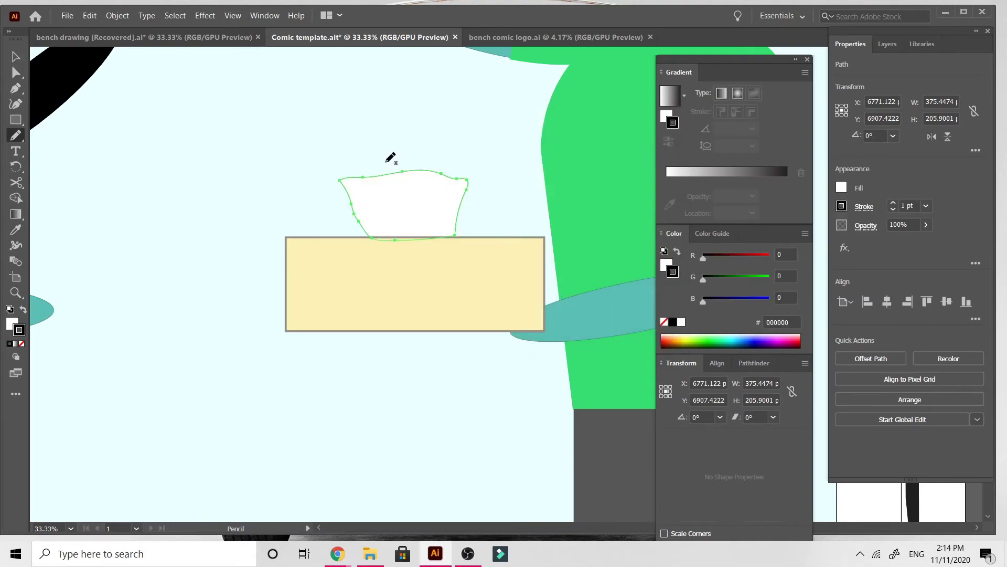
{"action": "left_click", "coordinate": [928, 206]}
{"action": "left_click", "coordinate": [942, 324]}
{"action": "left_click", "coordinate": [15, 56]}
{"action": "left_click", "coordinate": [124, 189]}
Isolate the customer's nested leg group in the last panel and delete both of his black shoes.
{"action": "key", "text": "ctrl+minus"}
{"action": "key", "text": "ctrl+minus"}
{"action": "key", "text": "ctrl+minus"}
{"action": "key", "text": "ctrl+minus"}
{"action": "key", "text": "ctrl+minus"}
{"action": "key", "text": "ctrl+minus"}
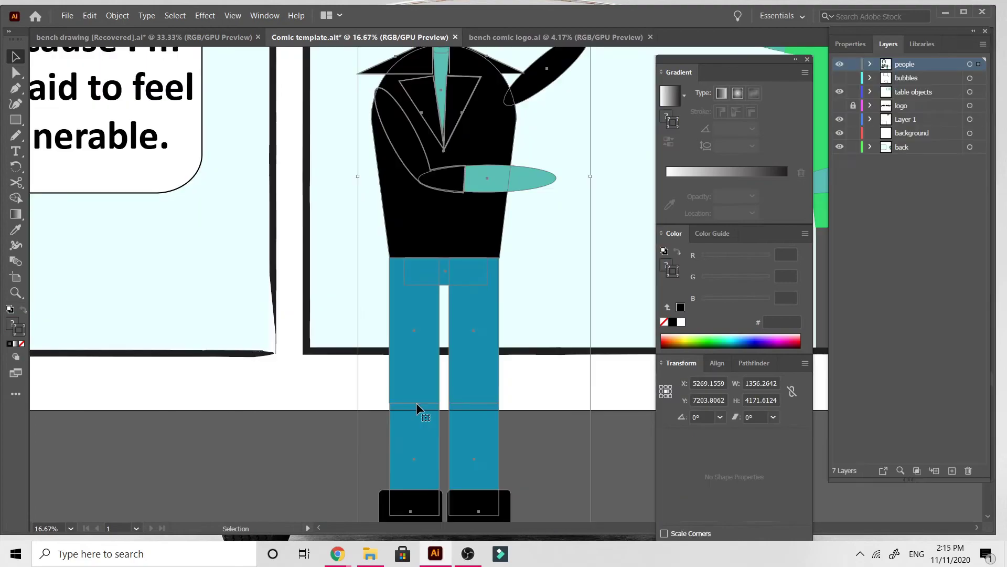
{"action": "double_click", "coordinate": [418, 403]}
{"action": "scroll", "coordinate": [428, 483], "scroll_direction": "down", "scroll_amount": 2}
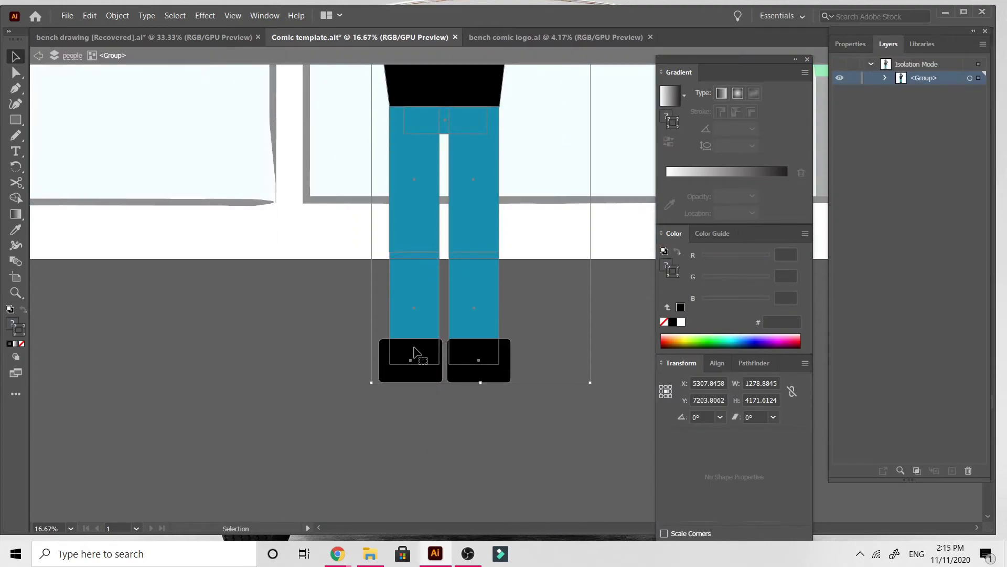
{"action": "double_click", "coordinate": [401, 417]}
{"action": "double_click", "coordinate": [399, 377]}
{"action": "double_click", "coordinate": [391, 372]}
{"action": "double_click", "coordinate": [405, 372]}
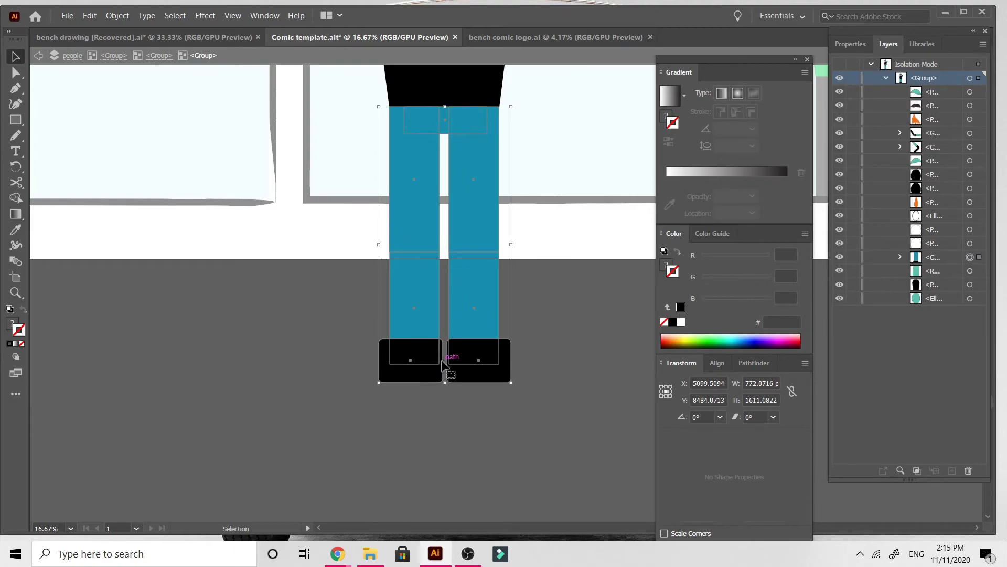
{"action": "double_click", "coordinate": [435, 370]}
{"action": "left_click", "coordinate": [435, 370]}
{"action": "key", "text": "Delete"}
{"action": "left_click", "coordinate": [476, 362]}
{"action": "key", "text": "Delete"}
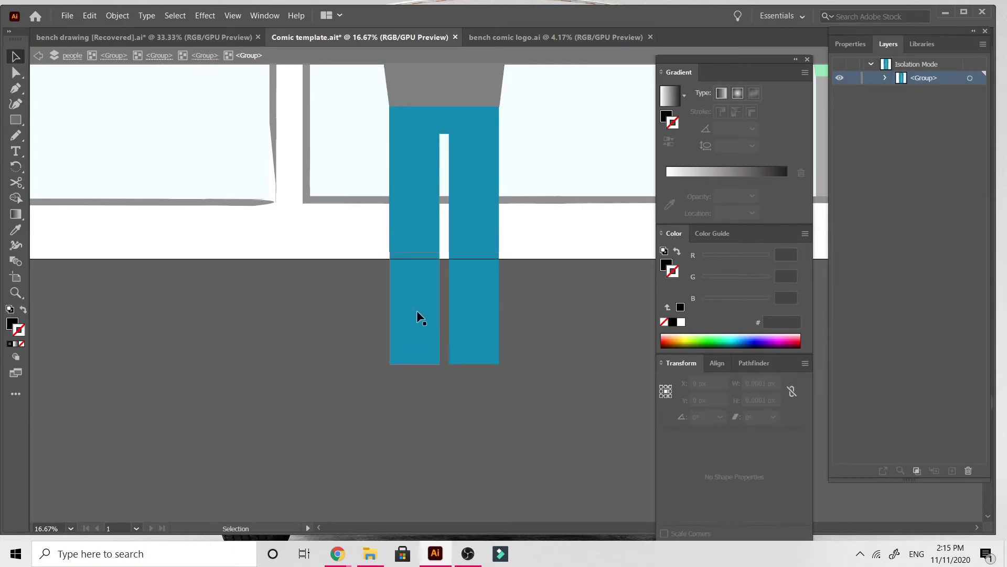
Delete both lower-leg rectangles that hang below the last panel.
{"action": "left_click", "coordinate": [418, 316]}
{"action": "key", "text": "Delete"}
{"action": "left_click", "coordinate": [474, 309]}
{"action": "key", "text": "Delete"}
Shorten both of the customer's upper-leg rectangles to end at the panel's lower border and leave the isolated group.
{"action": "left_click", "coordinate": [418, 234]}
{"action": "left_click_drag", "start_coordinate": [418, 251], "coordinate": [412, 197]}
{"action": "left_click", "coordinate": [477, 242]}
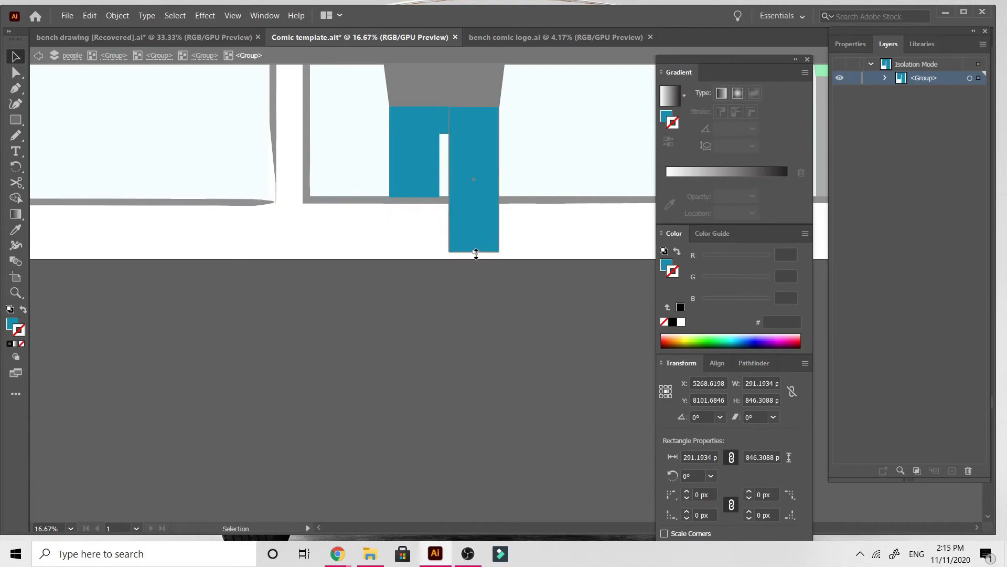
{"action": "left_click_drag", "start_coordinate": [474, 253], "coordinate": [474, 197]}
{"action": "double_click", "coordinate": [462, 313]}
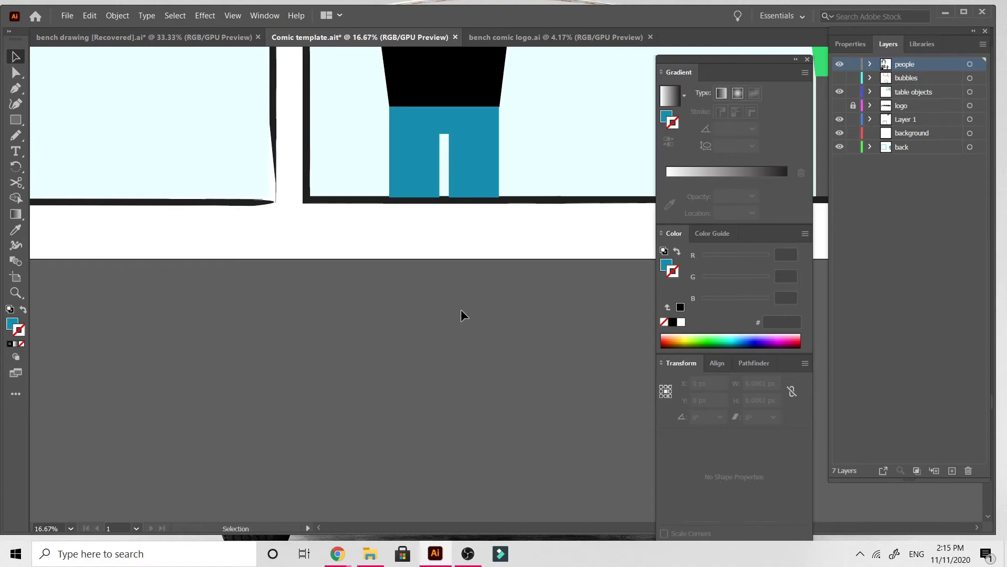
Delete the leftover "And I will have the grilled salmon please" speech bubble outside the comic page.
{"action": "scroll", "coordinate": [462, 315], "scroll_direction": "down", "scroll_amount": 5}
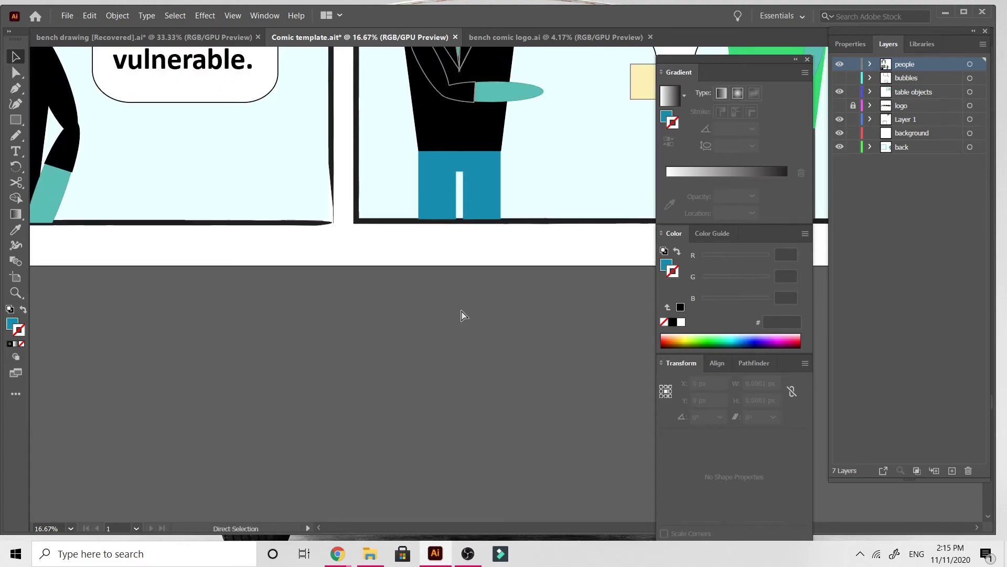
{"action": "scroll", "coordinate": [287, 358], "scroll_direction": "right", "scroll_amount": 3}
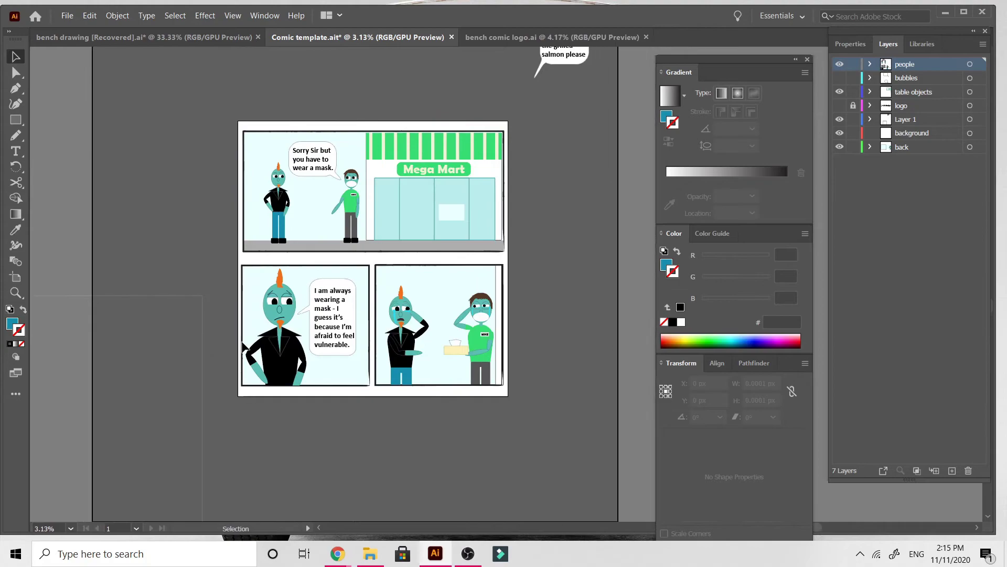
{"action": "scroll", "coordinate": [479, 191], "scroll_direction": "up", "scroll_amount": 3}
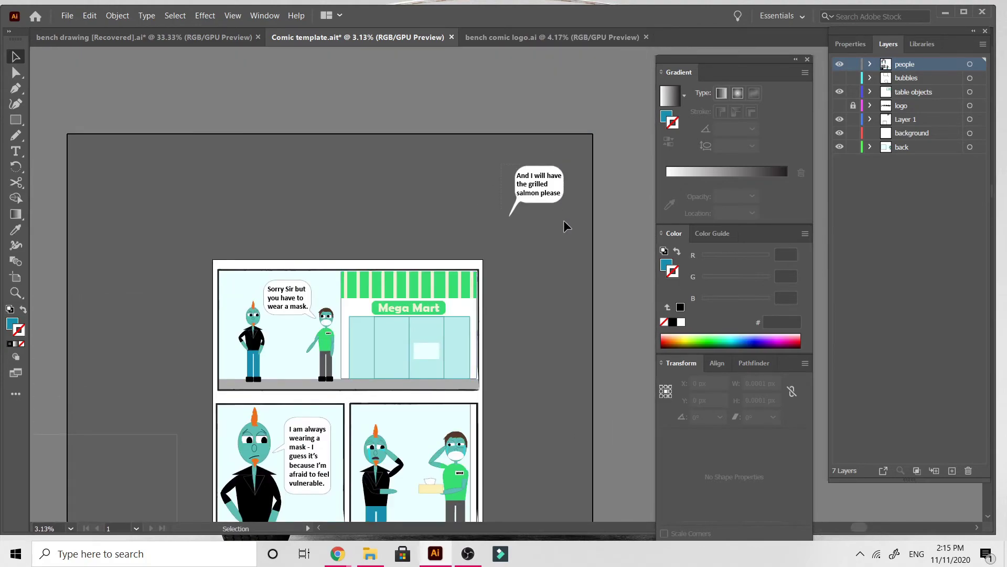
{"action": "left_click_drag", "start_coordinate": [501, 164], "coordinate": [564, 226]}
{"action": "key", "text": "Delete"}
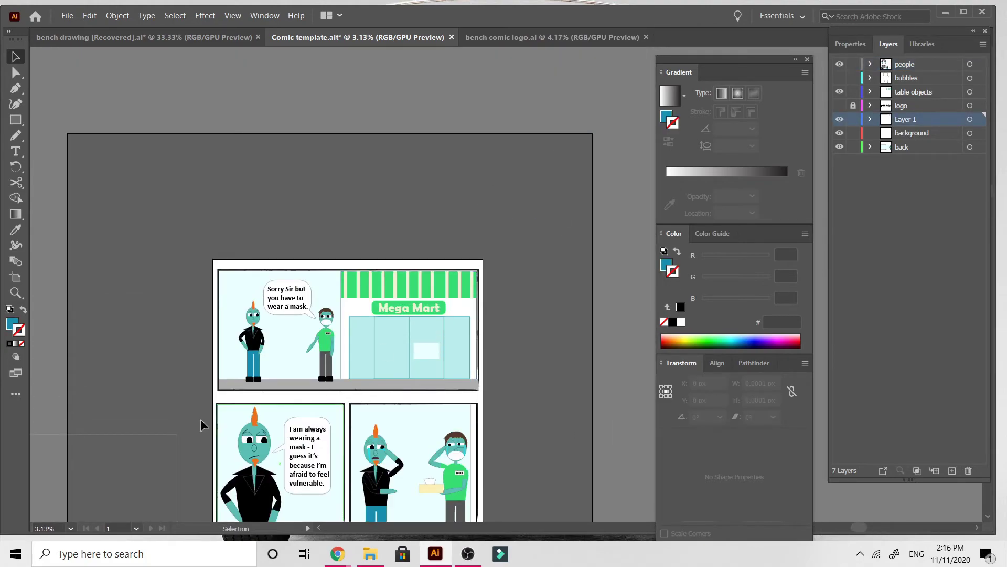
Clear the stray unfilled rectangle outline from the area beside the comic page.
{"action": "left_click_drag", "start_coordinate": [139, 435], "coordinate": [450, 262]}
{"action": "scroll", "coordinate": [445, 256], "scroll_direction": "down", "scroll_amount": 3}
{"action": "left_click", "coordinate": [541, 364]}
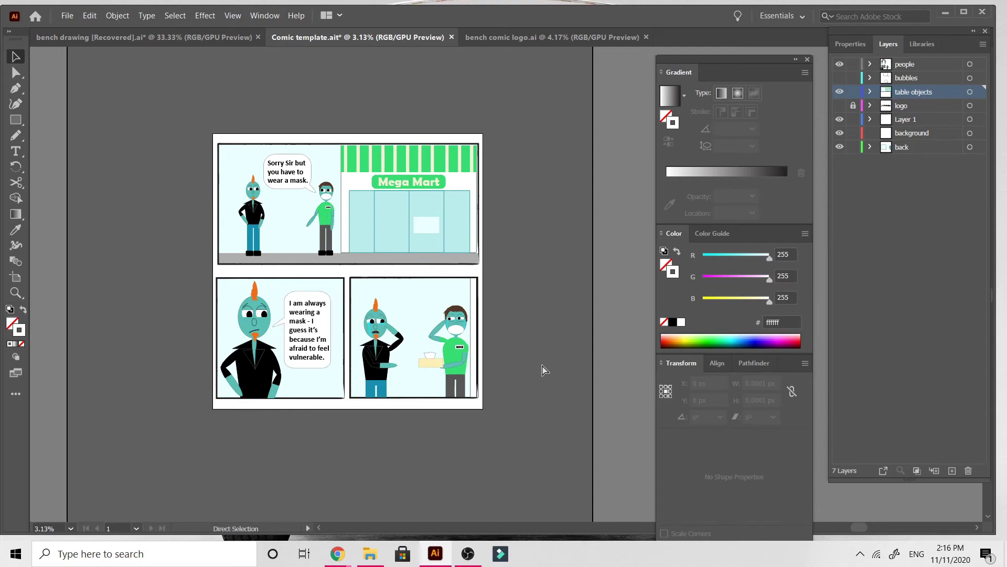
Begin saving the comic as a separate file and enter "Comic wear a mask" as its file name.
{"action": "key", "text": "ctrl+="}
{"action": "scroll", "coordinate": [542, 364], "scroll_direction": "right", "scroll_amount": 5}
{"action": "scroll", "coordinate": [542, 366], "scroll_direction": "right", "scroll_amount": 3}
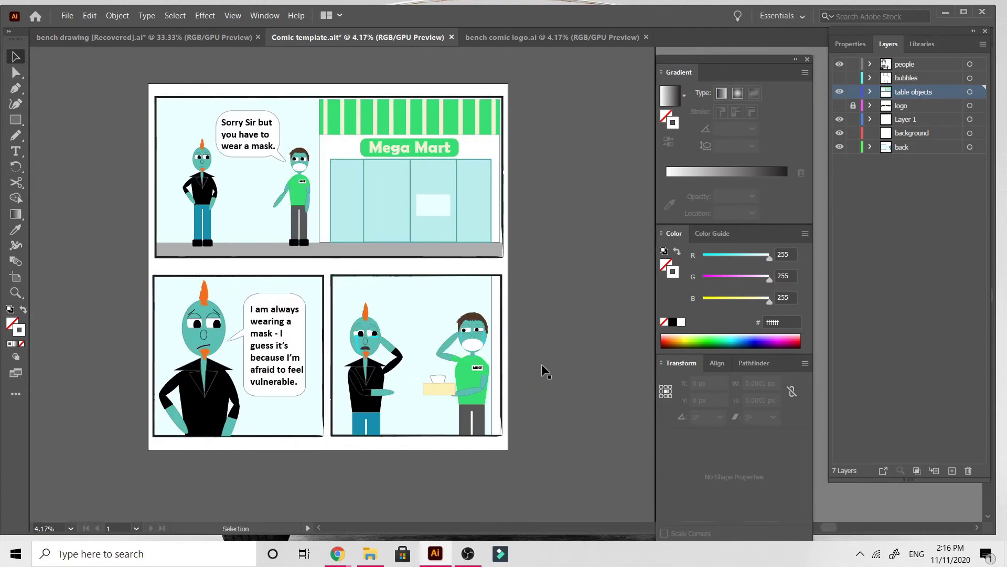
{"action": "left_click", "coordinate": [59, 20]}
{"action": "left_click", "coordinate": [89, 121]}
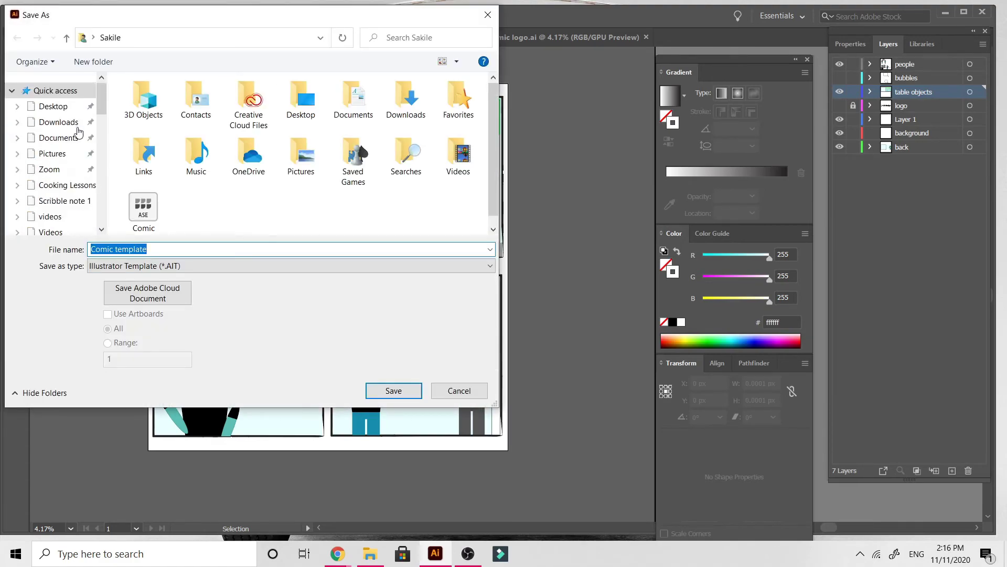
{"action": "key", "text": "End"}
{"action": "key", "text": "BackSpace"}
{"action": "key", "text": "BackSpace"}
{"action": "key", "text": "BackSpace"}
{"action": "key", "text": "BackSpace"}
{"action": "key", "text": "BackSpace"}
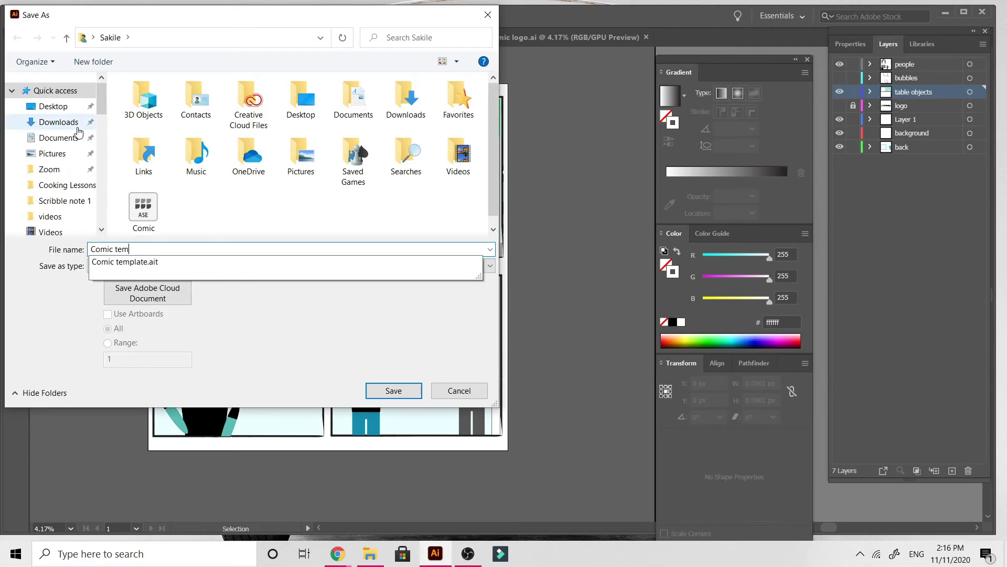
{"action": "type", "text": "wear a mask"}
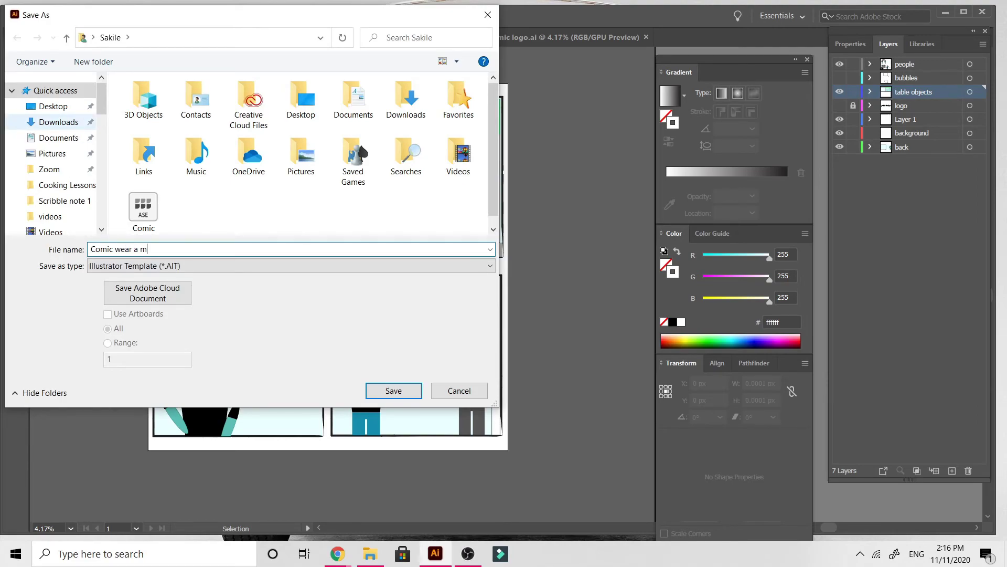
Save the file in Adobe Illustrator (*.AI) format, accepting the Illustrator 2020 version options.
{"action": "left_click", "coordinate": [419, 266]}
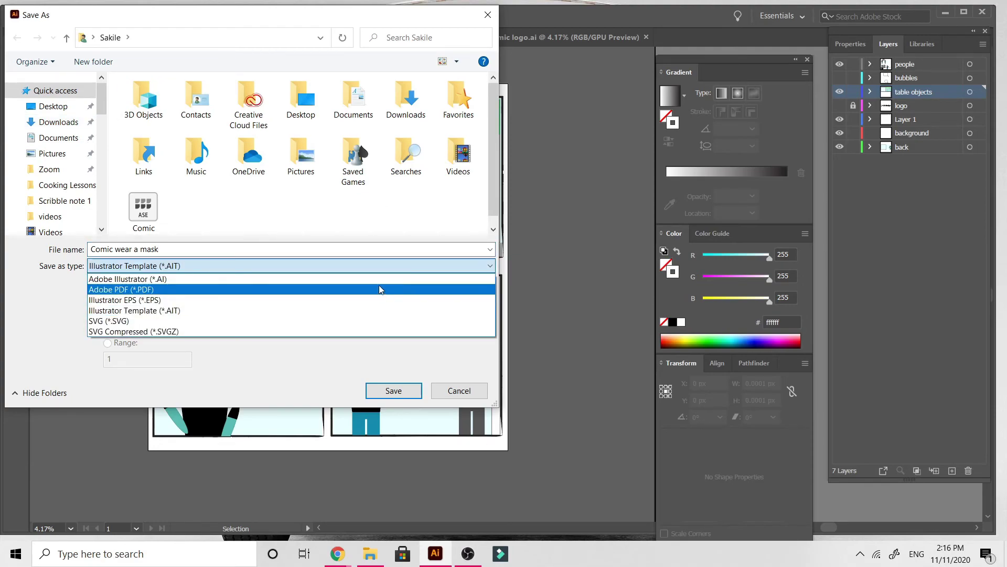
{"action": "left_click", "coordinate": [375, 282]}
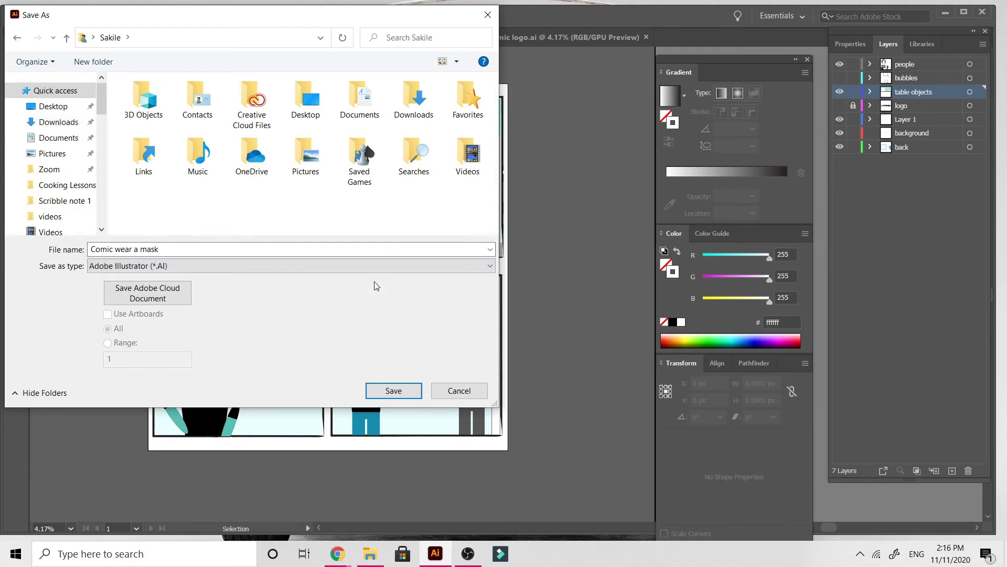
{"action": "left_click", "coordinate": [405, 389]}
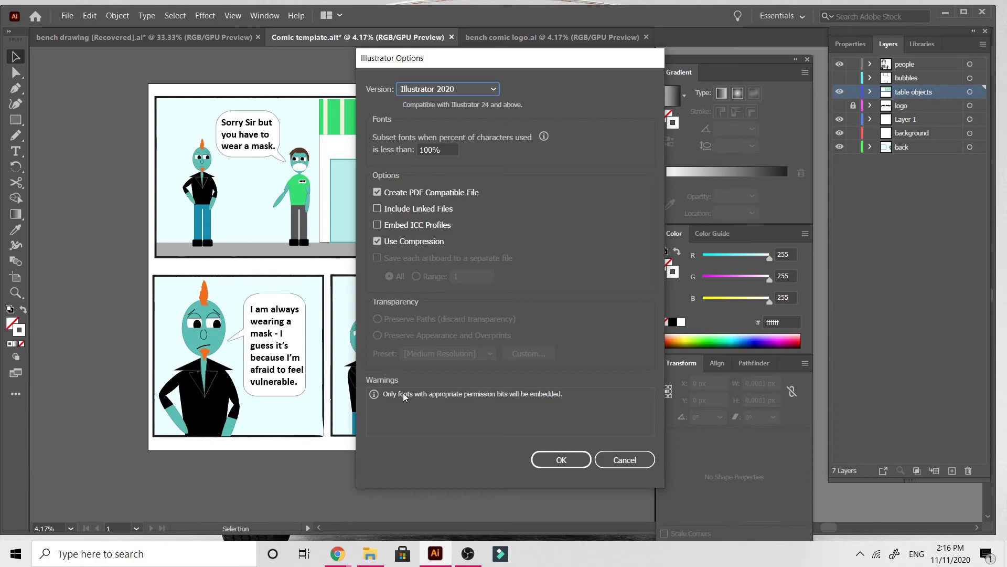
{"action": "left_click", "coordinate": [560, 459]}
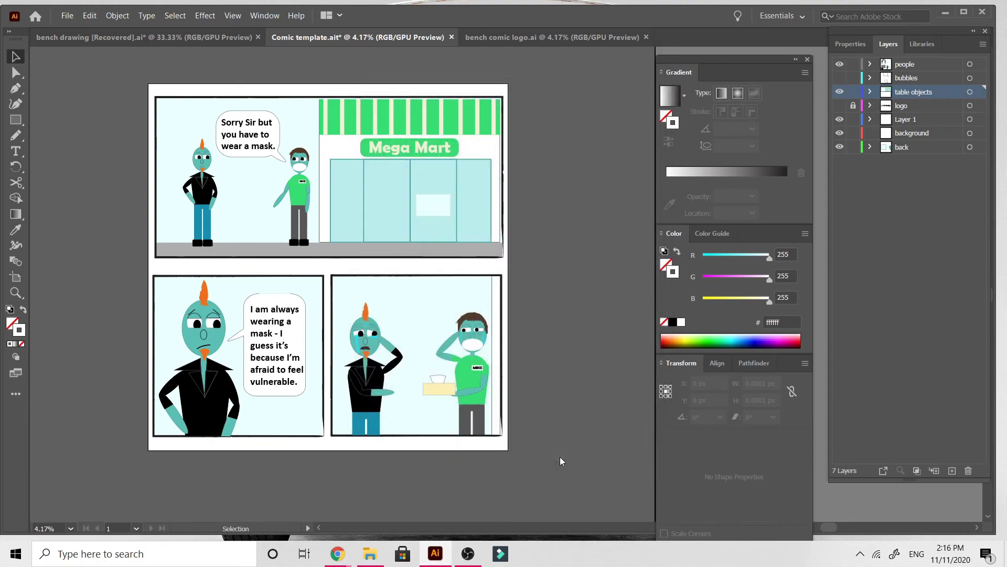